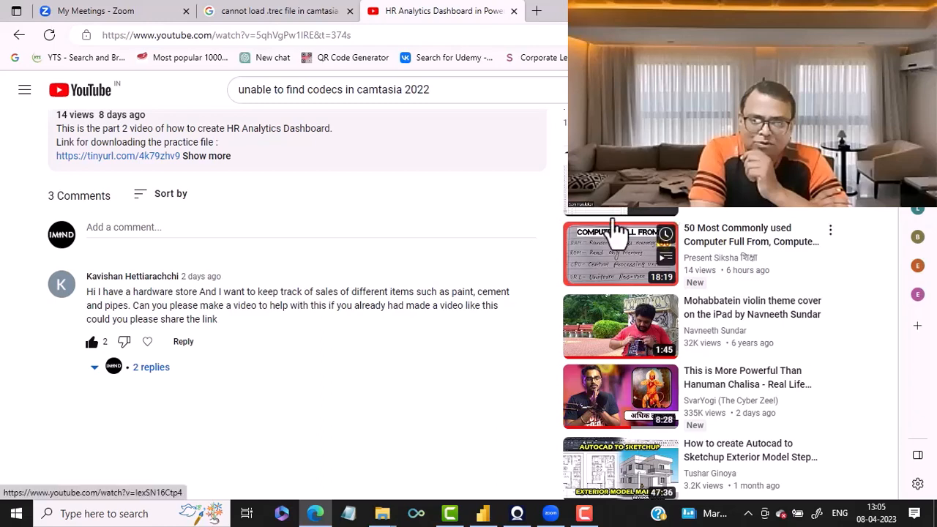
- Switch to Power BI Desktop and examine the Sales Dashboard report's Dashboard and Table View pages
click(482, 513)
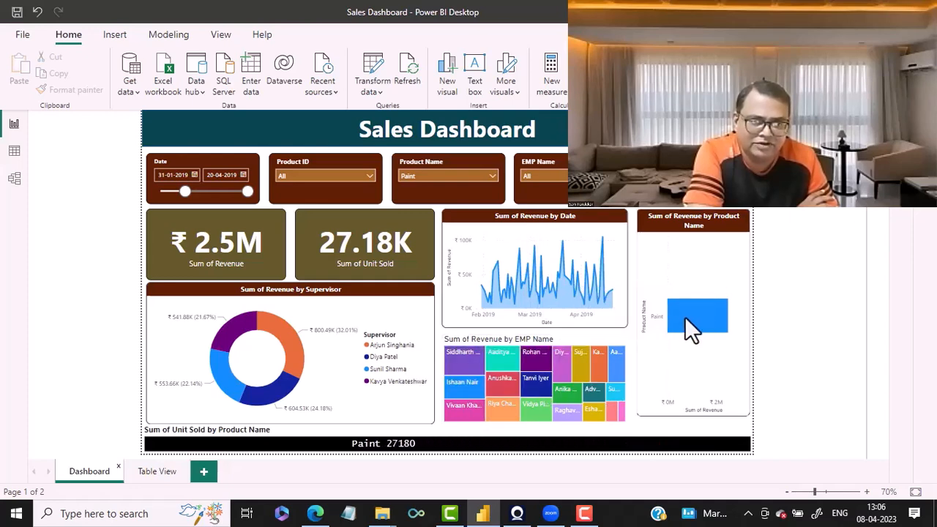
click(156, 472)
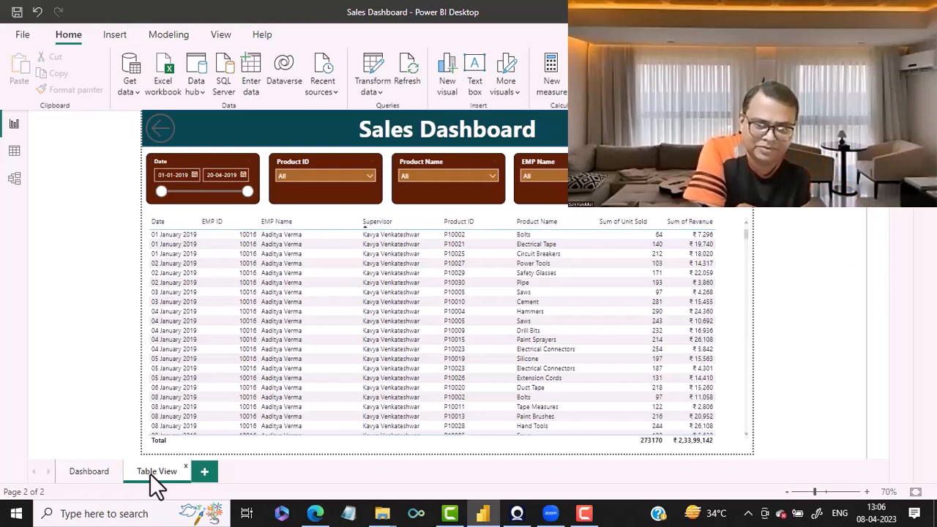
click(89, 472)
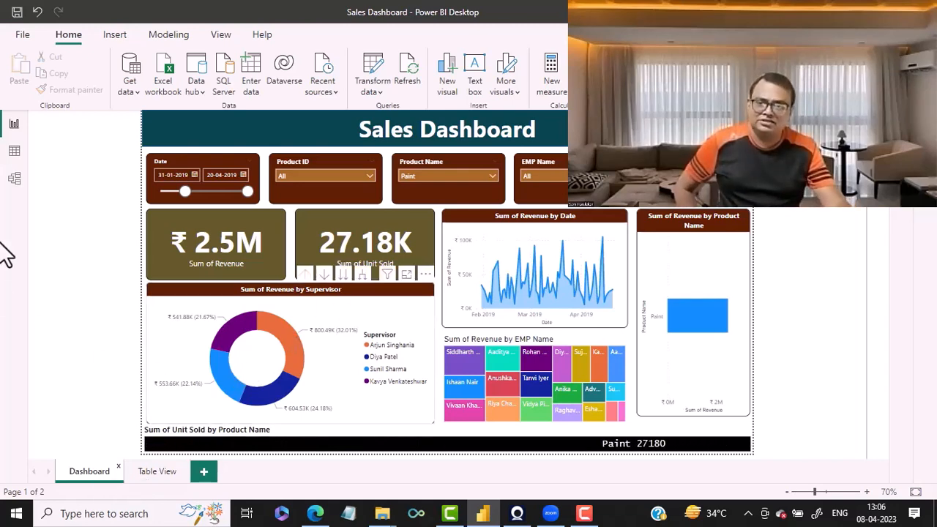
- Examine the data in the Emp Master, Product Master and Sales Data tables behind the finished report
click(14, 152)
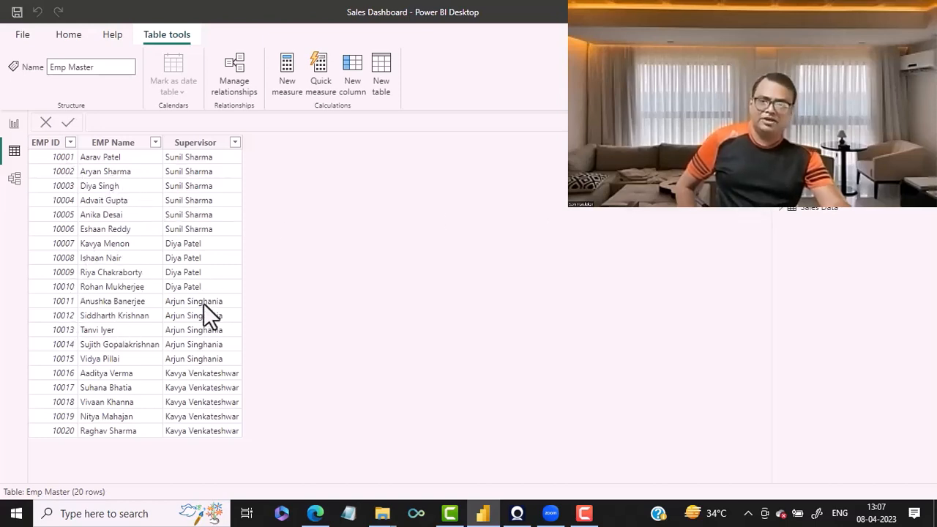
click(849, 206)
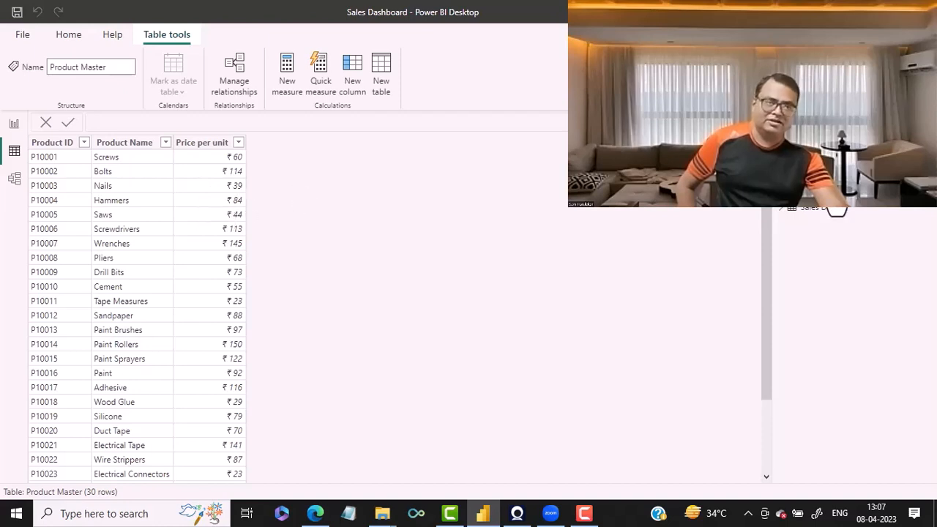
click(817, 216)
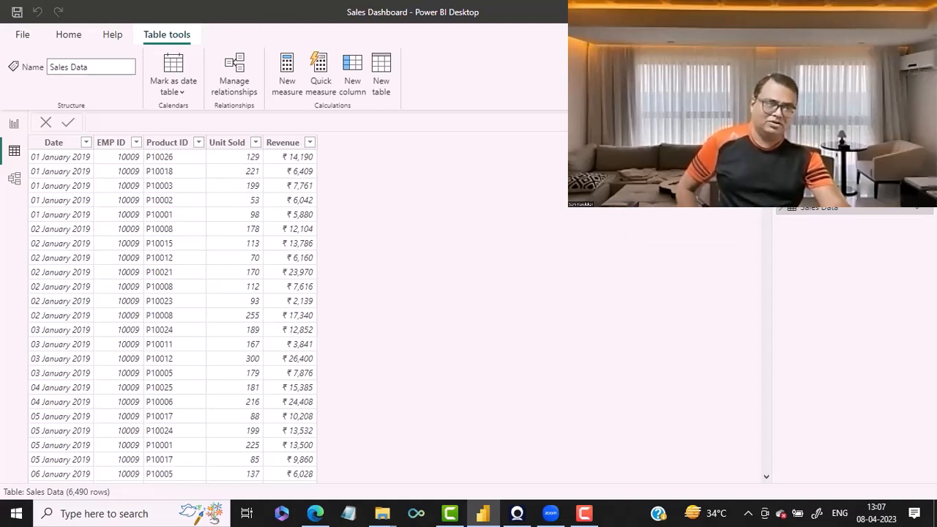
click(819, 173)
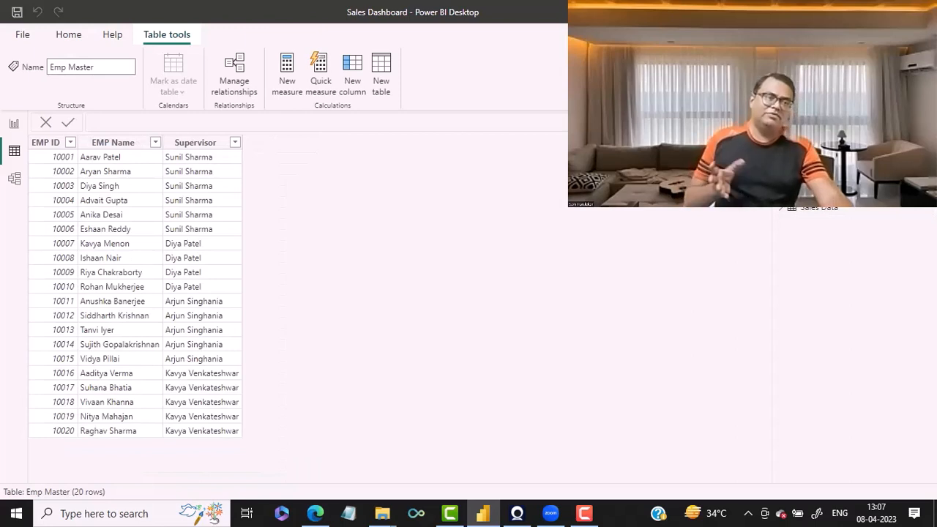
click(812, 212)
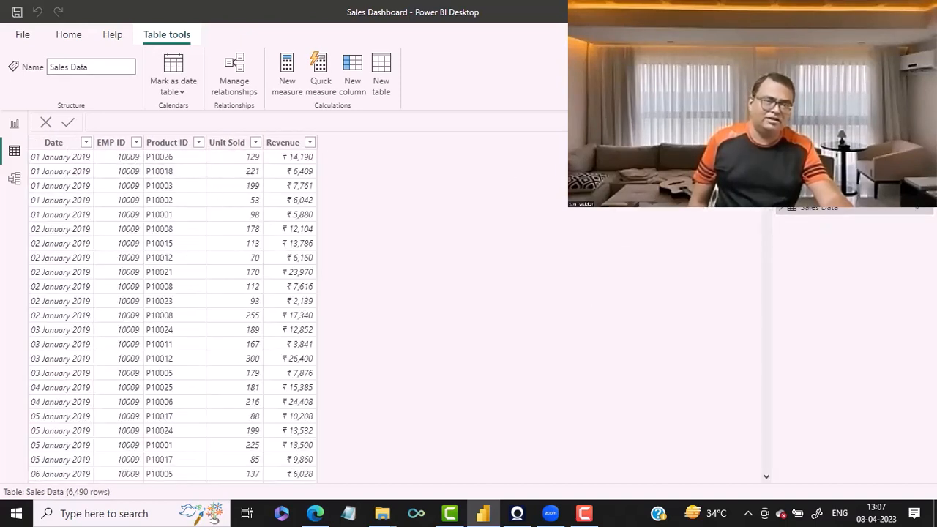
click(817, 203)
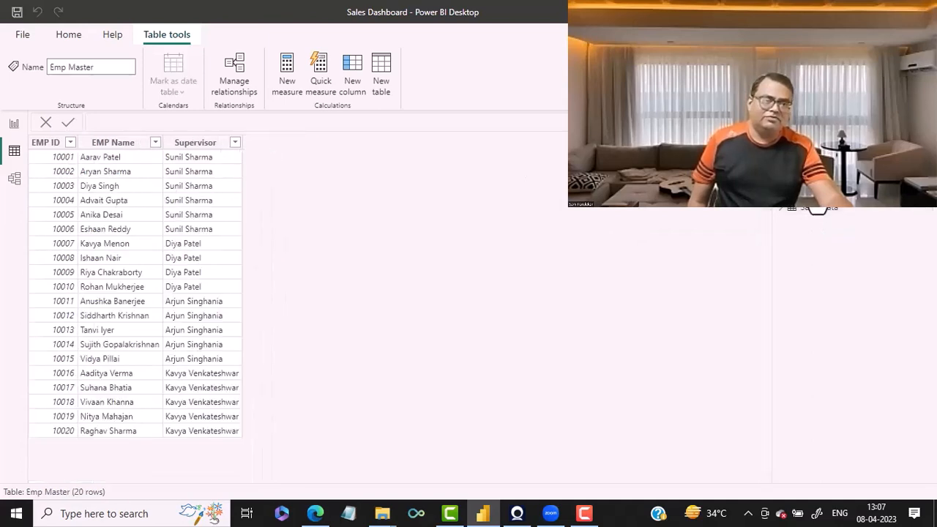
click(817, 209)
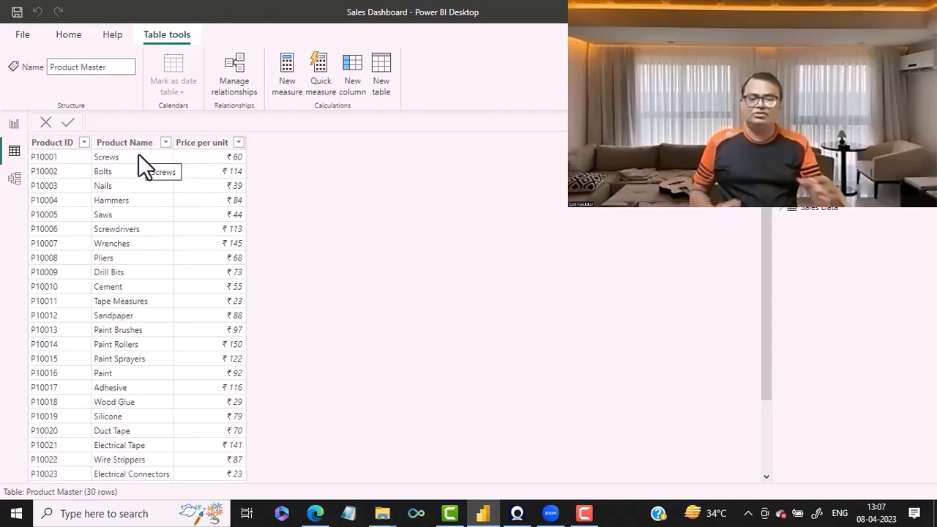
- Examine the model relationships linking Emp Master and Product Master to Sales Data, and return to the report's Dashboard page
click(13, 132)
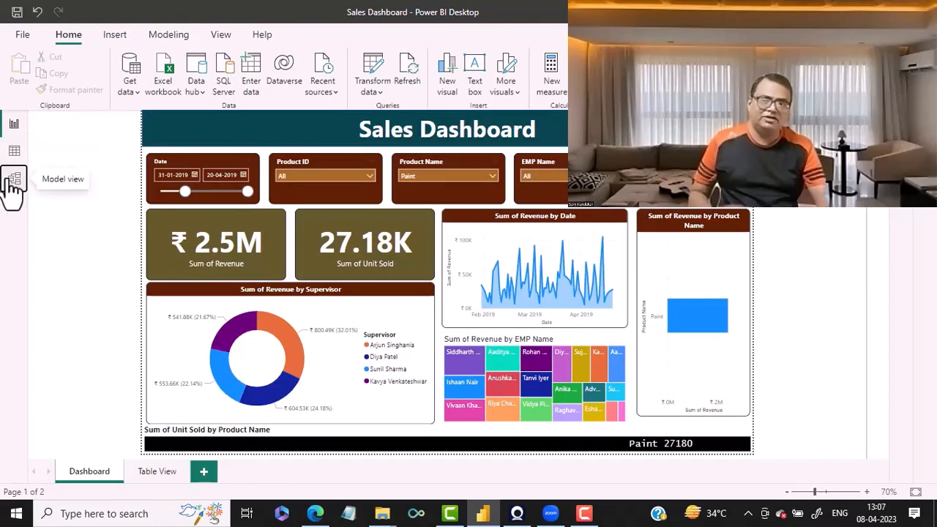
click(13, 180)
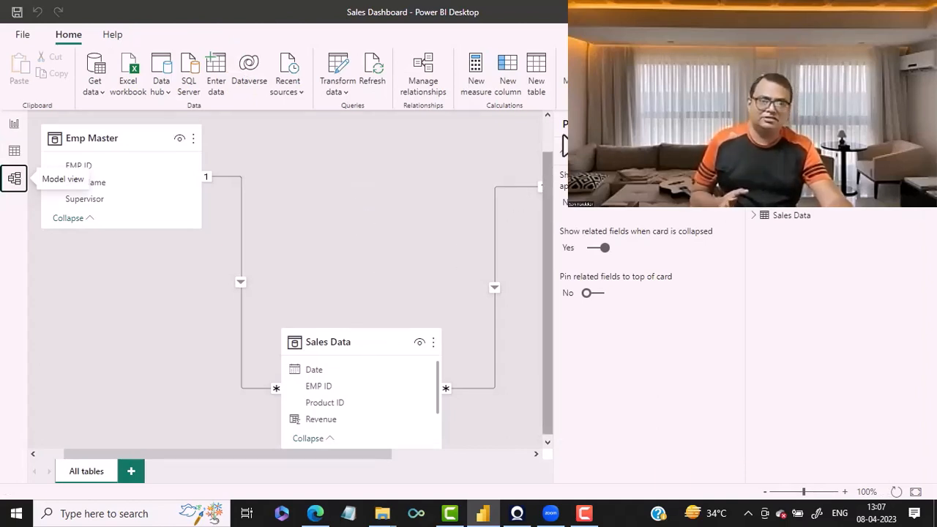
click(733, 124)
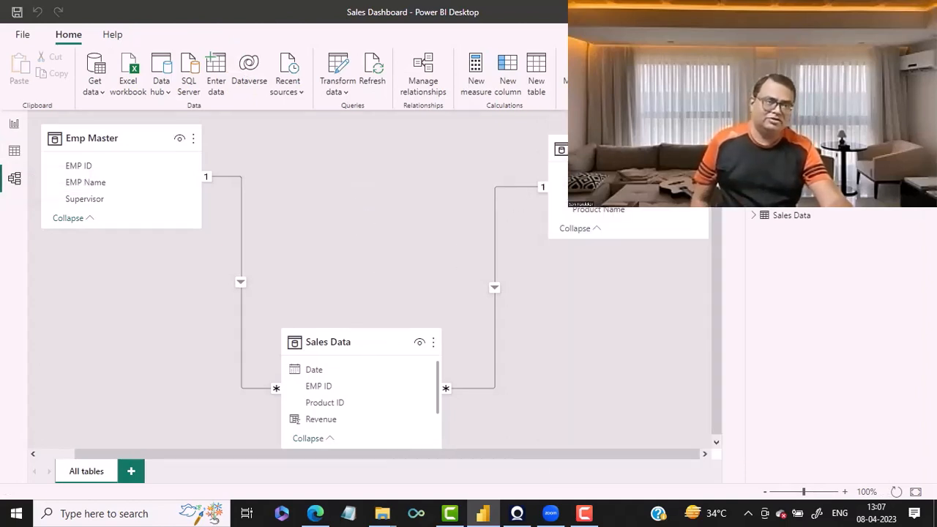
click(14, 126)
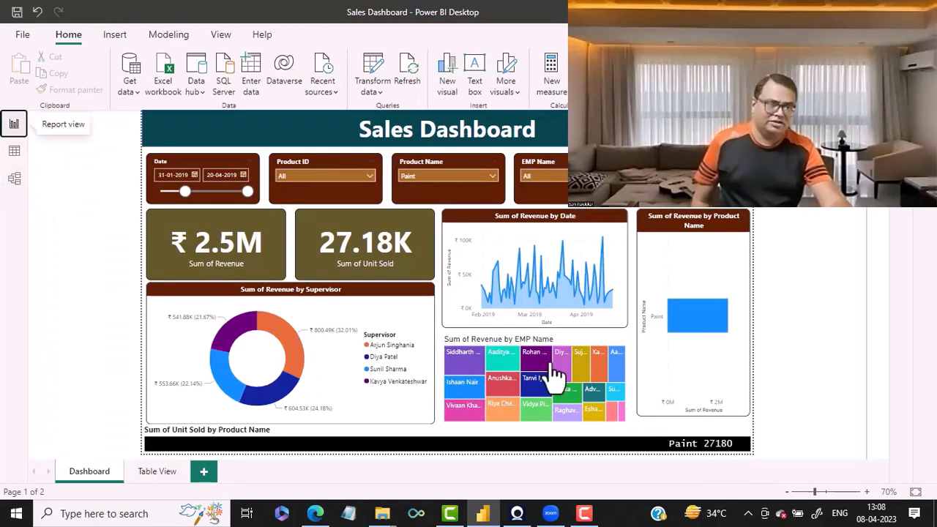
mouse_move(505, 403)
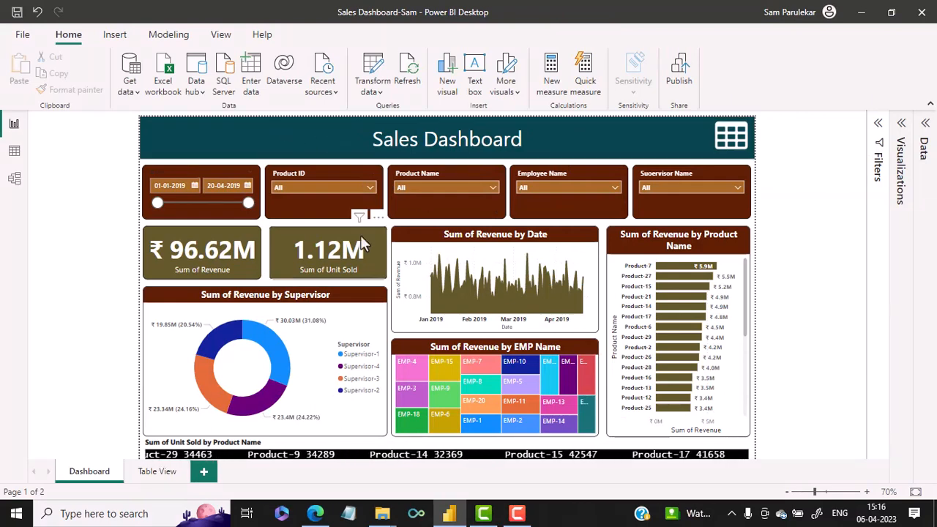
- Create a new blank report and dismiss its welcome screen
click(24, 35)
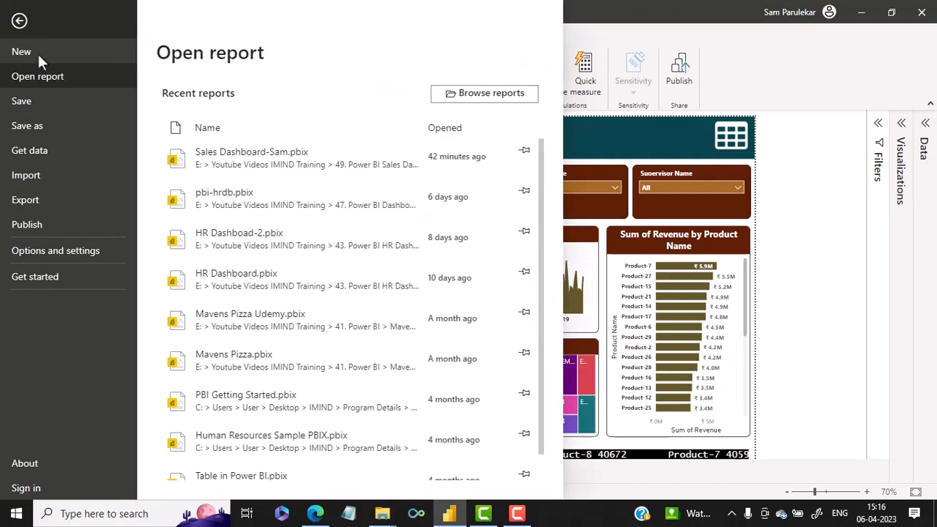
click(38, 52)
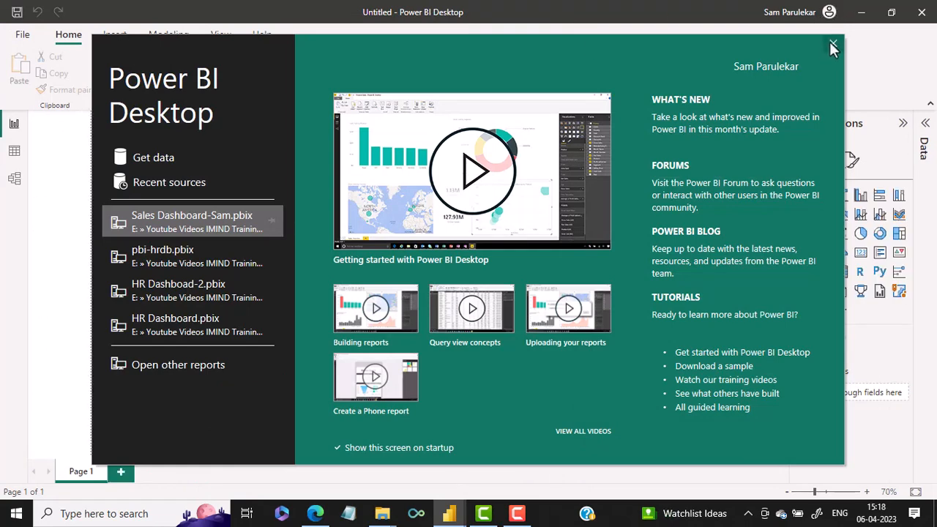
click(832, 45)
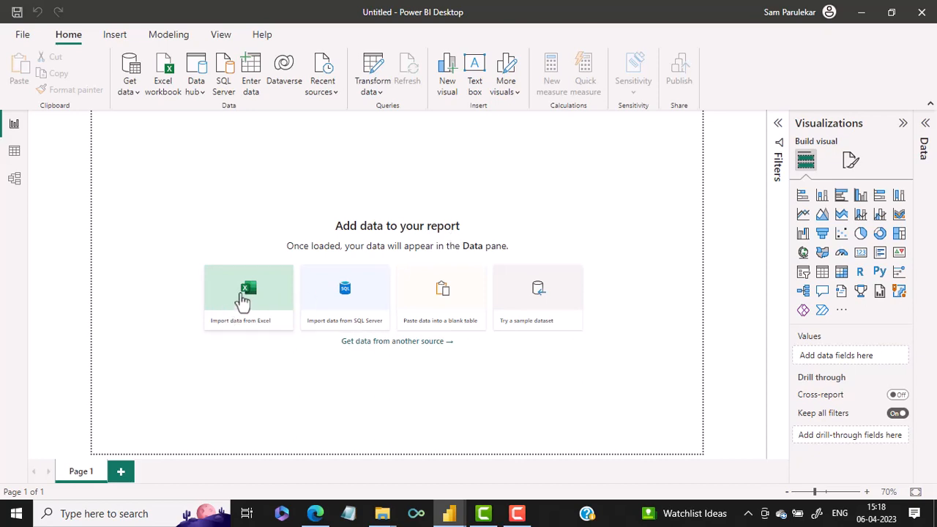
- Import the Excel workbook Sales Data.xlsx from the "49a. Sales Dashboard" folder as the report's data source
click(243, 299)
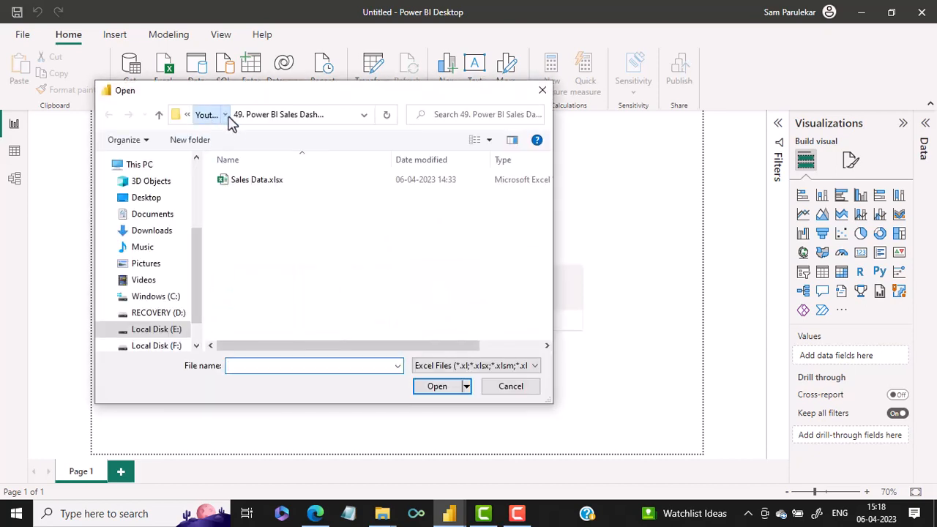
click(223, 116)
drag(551, 256, 548, 293)
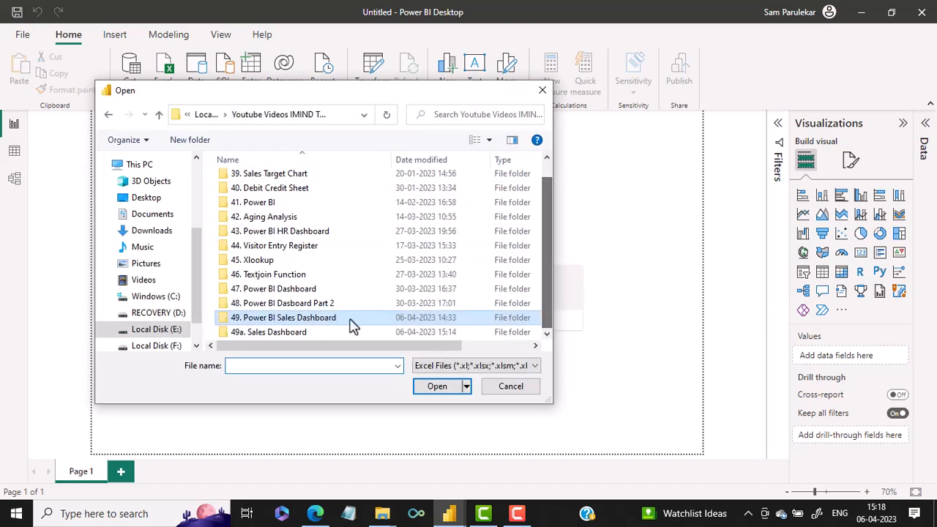
click(318, 336)
double_click(315, 335)
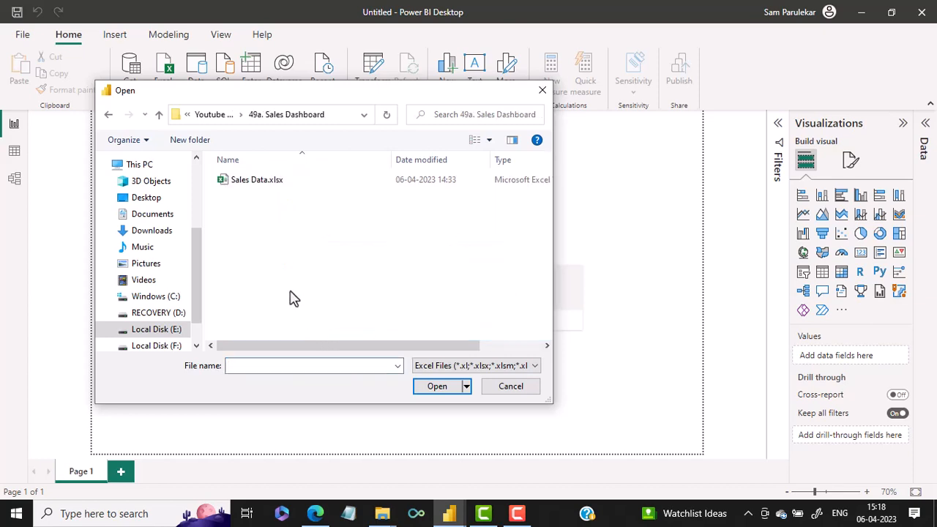
click(274, 188)
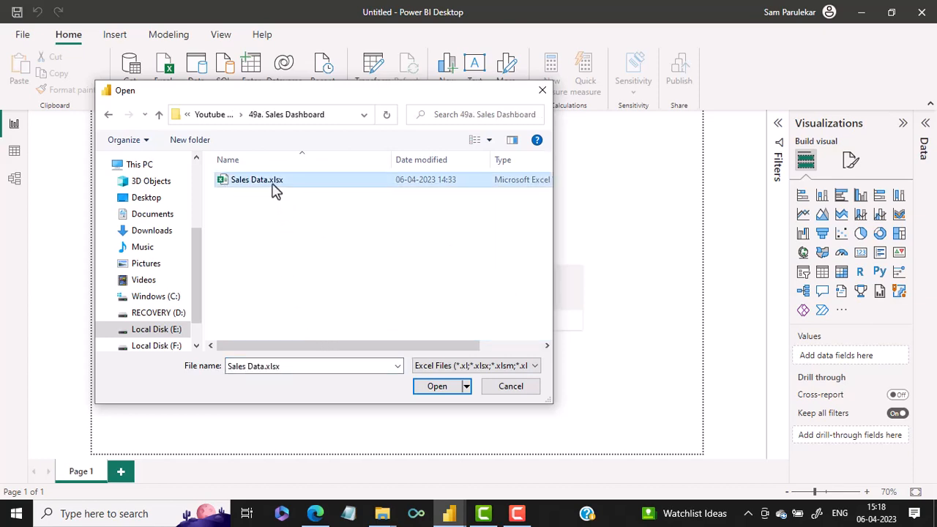
click(435, 386)
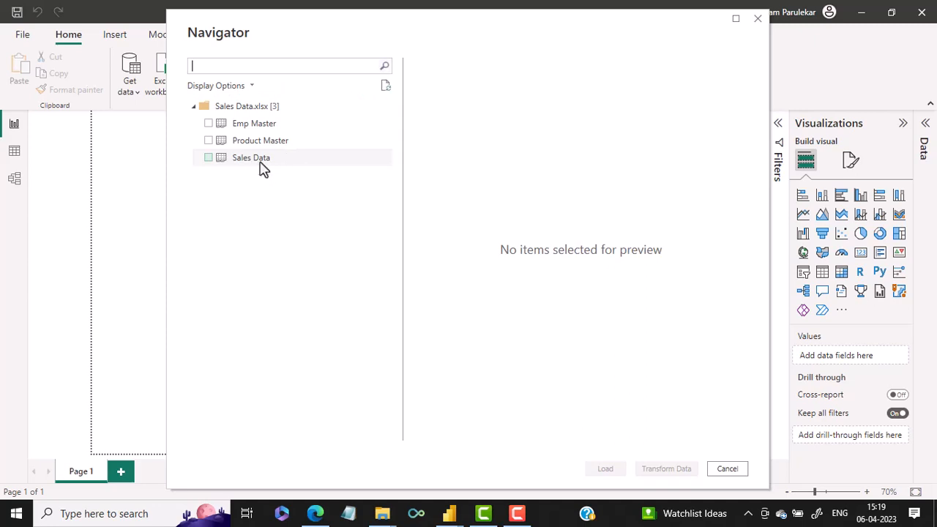
- Select the Emp Master, Product Master and Sales Data tables, preview their contents, and open them for transformation in Power Query
click(209, 124)
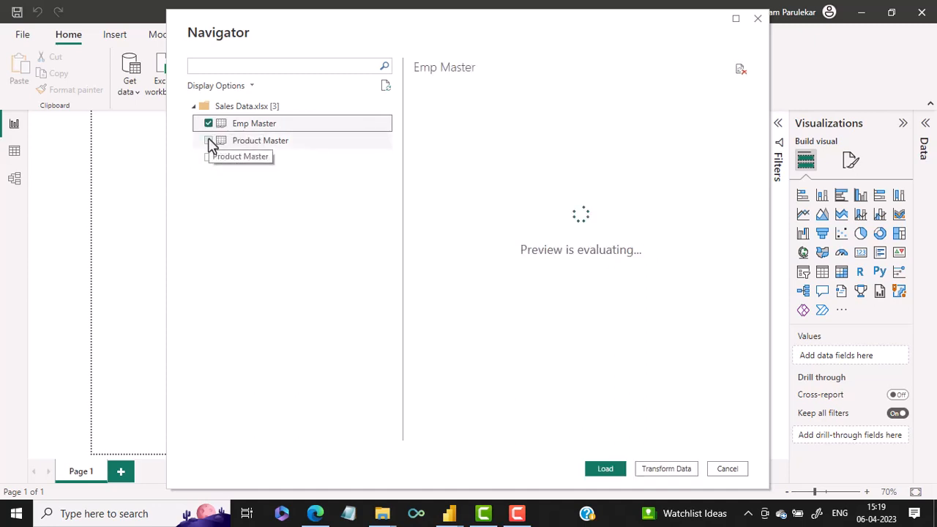
click(209, 141)
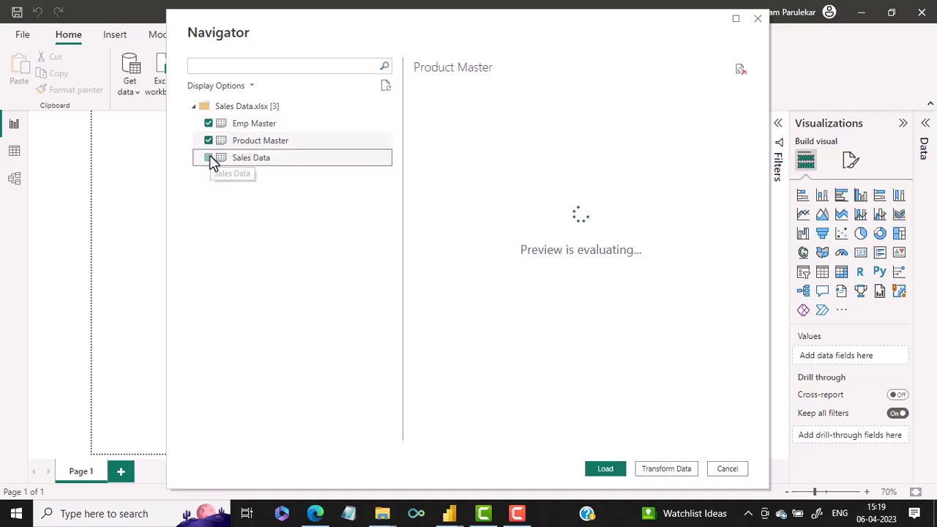
click(209, 159)
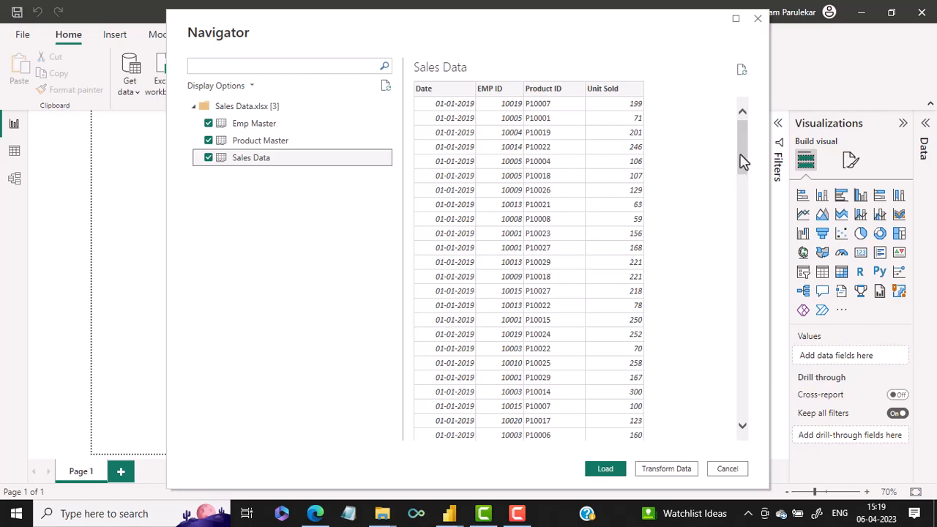
click(278, 129)
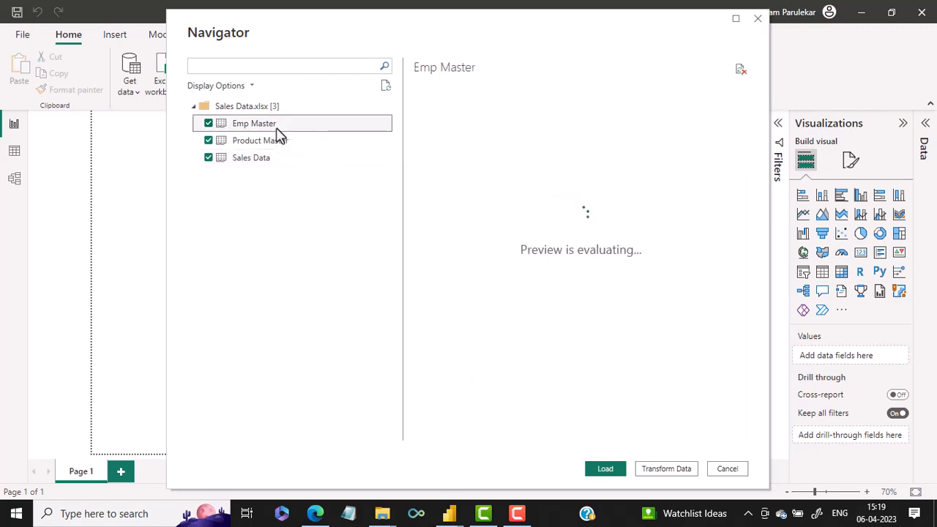
click(277, 145)
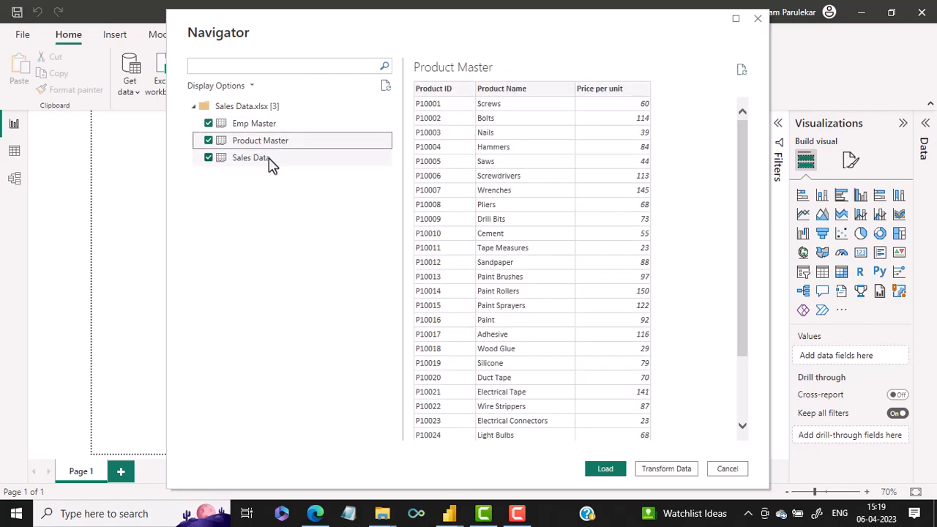
click(269, 163)
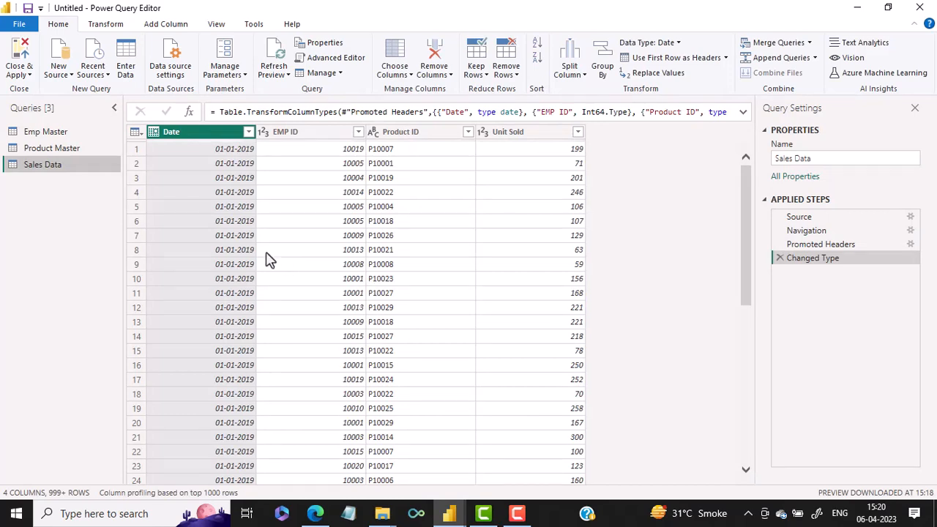
- Change the data type of the Price per unit column in the Product Master query to Decimal Number, replacing the current conversion
click(57, 139)
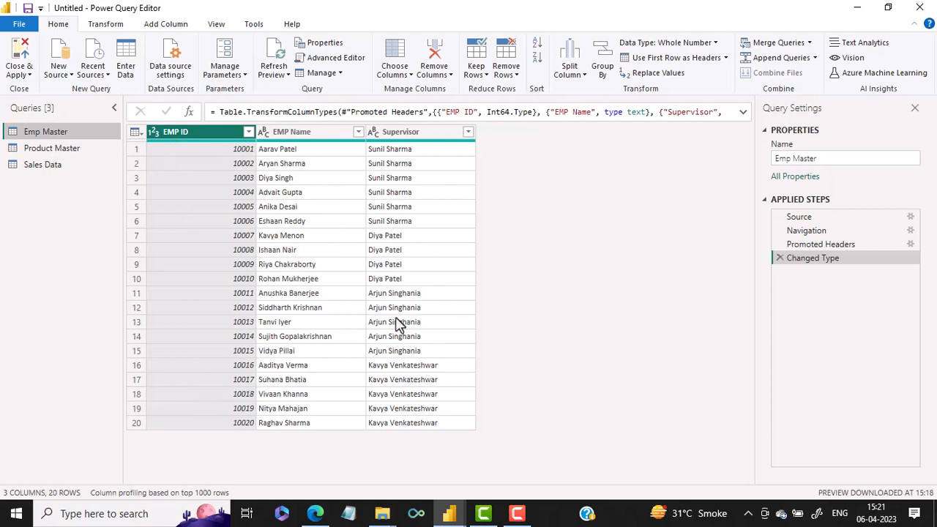
click(63, 153)
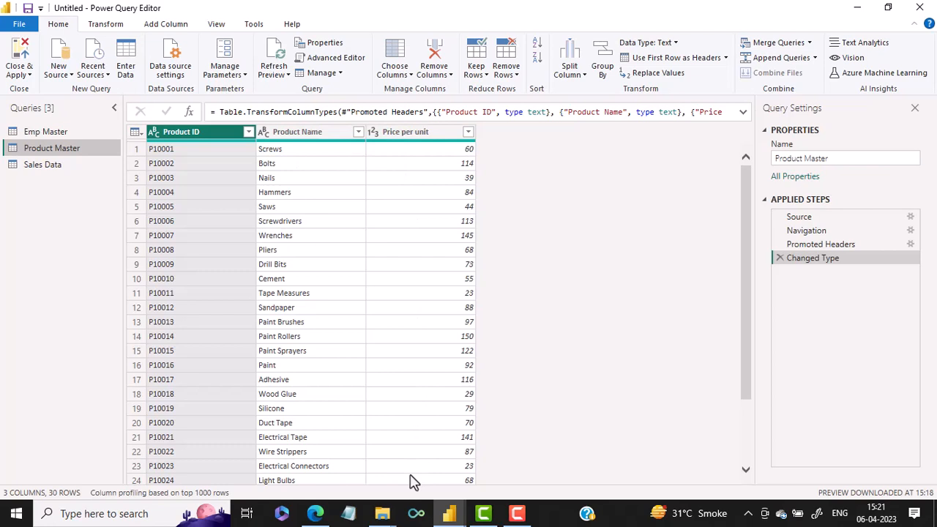
click(373, 134)
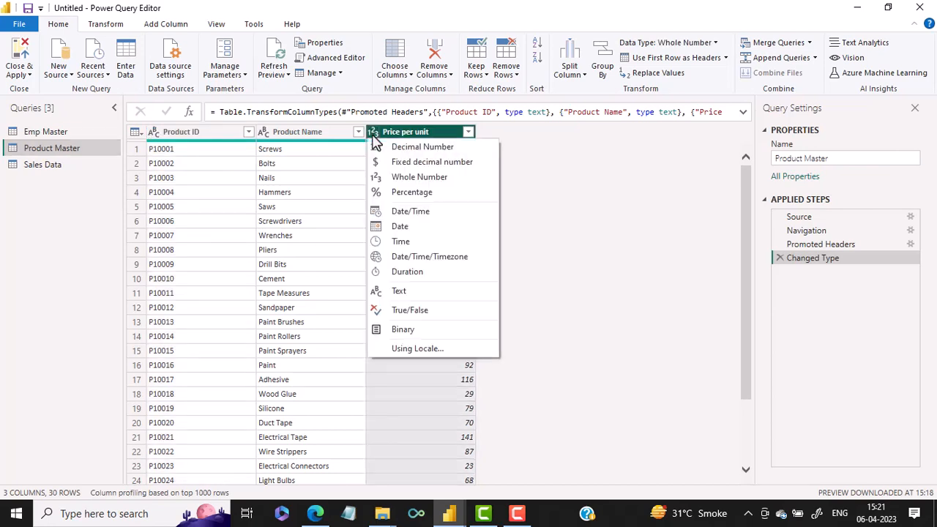
click(415, 151)
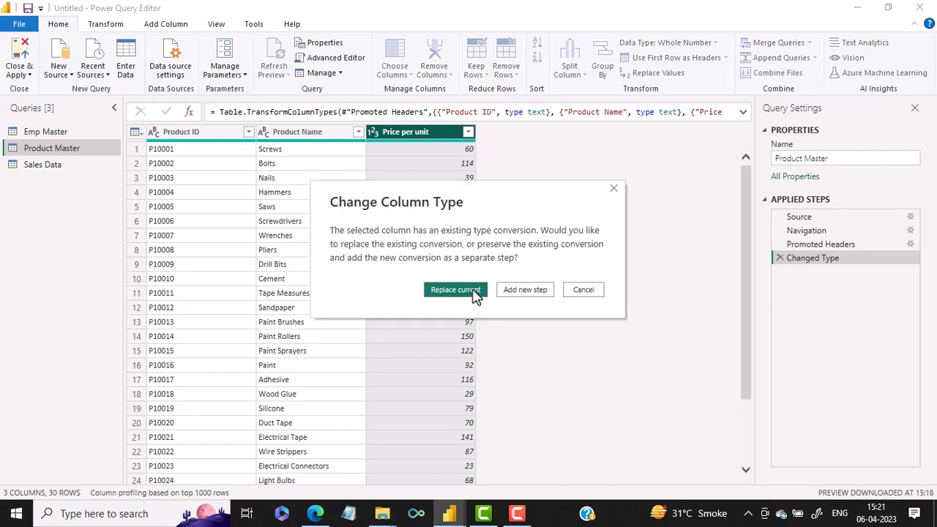
click(455, 290)
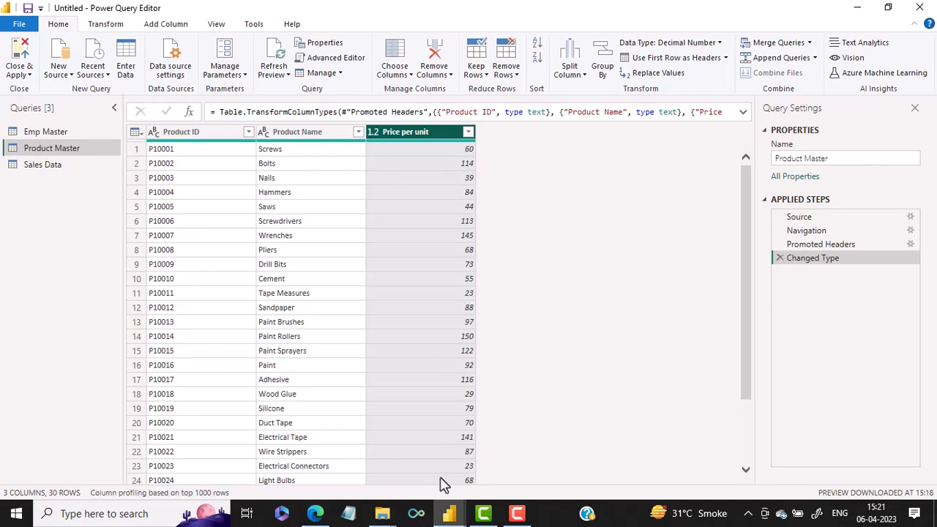
- Change the Price per unit column's data type to Fixed decimal number, replacing the current conversion
click(373, 133)
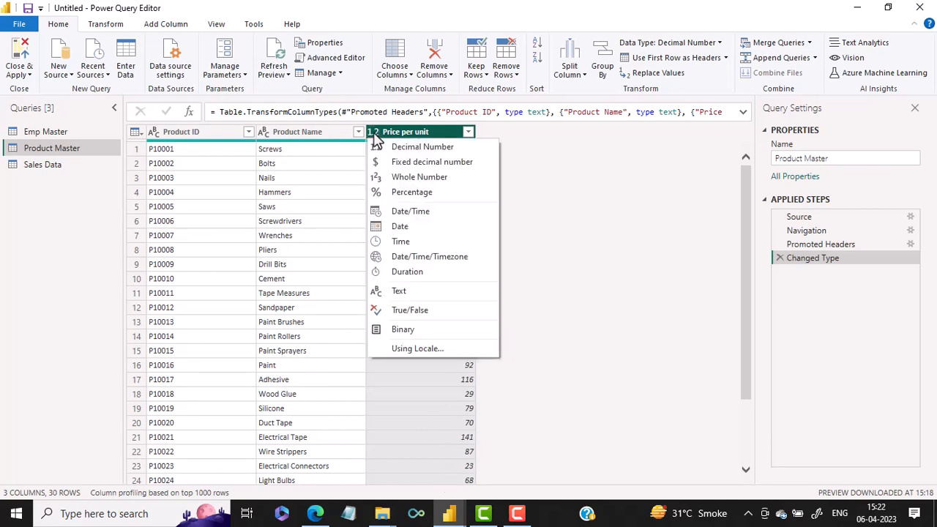
click(411, 163)
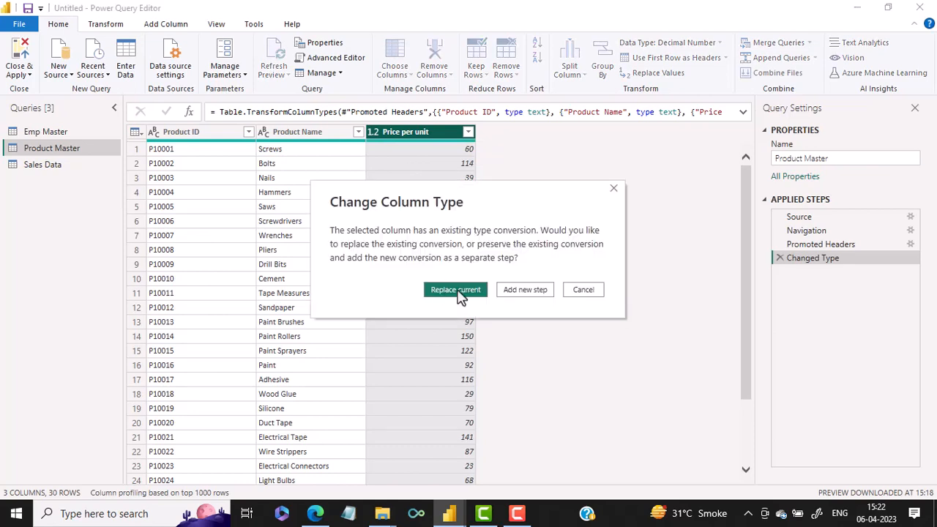
click(455, 290)
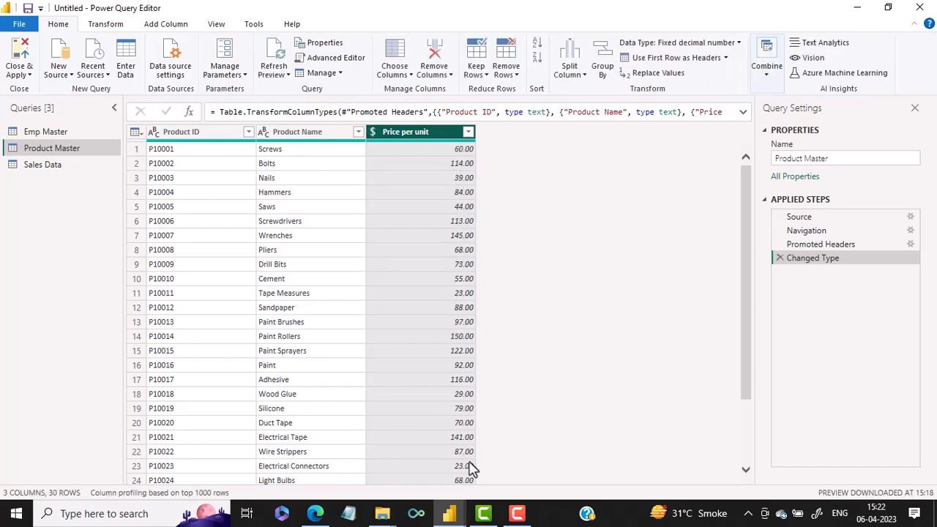
click(377, 136)
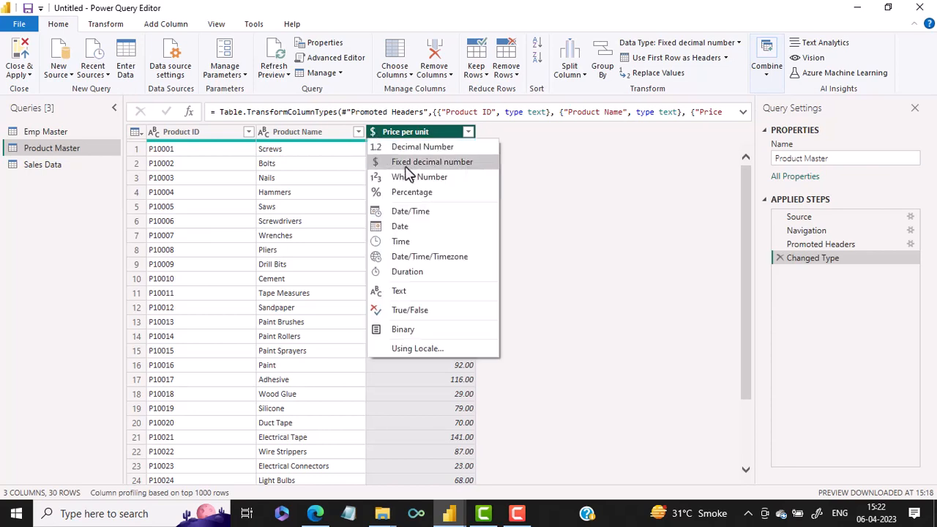
click(562, 170)
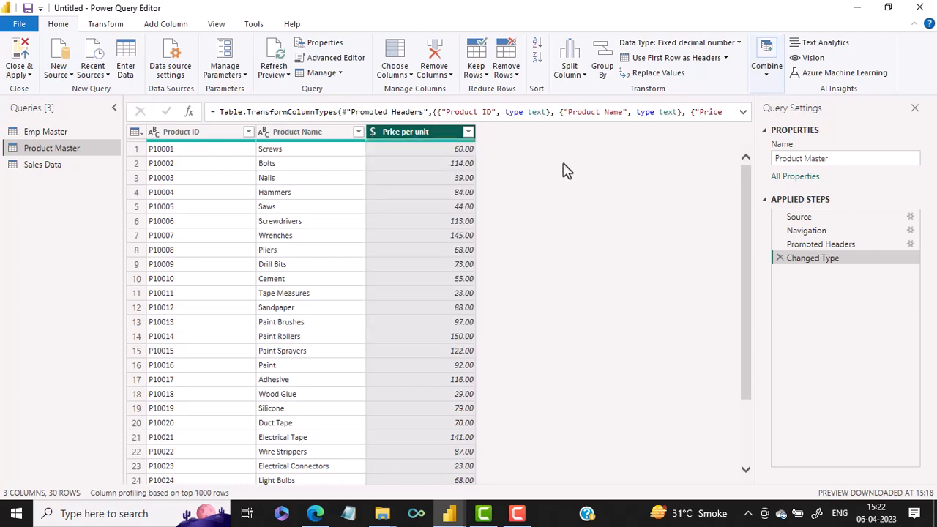
- Review the column data types of the Sales Data query, and close Power Query while applying the changes
click(59, 174)
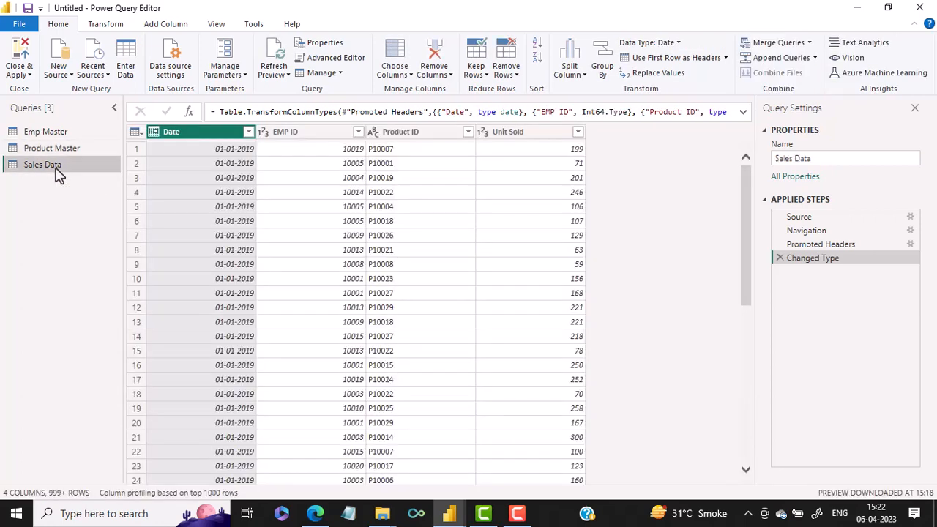
click(156, 136)
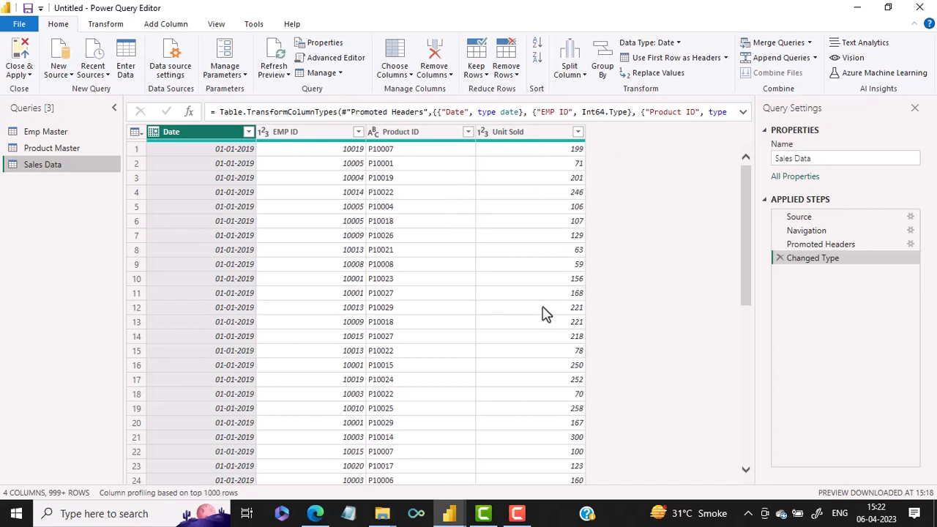
click(17, 56)
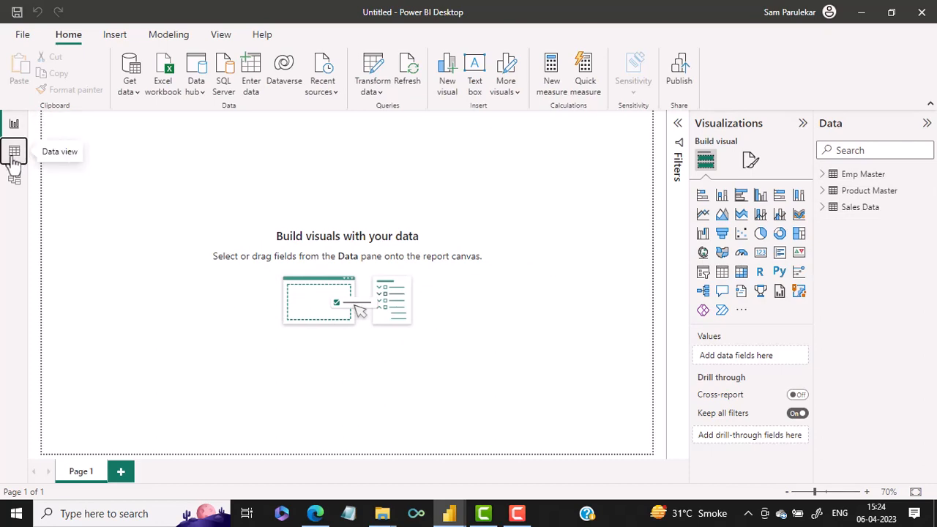
- Examine the loaded rows of the Emp Master, Product Master and Sales Data tables in Data view
click(14, 153)
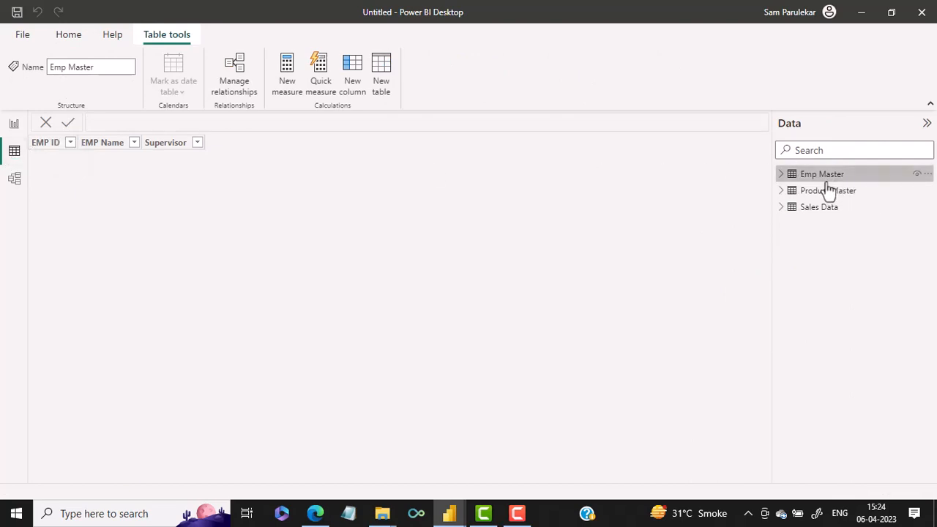
mouse_move(829, 185)
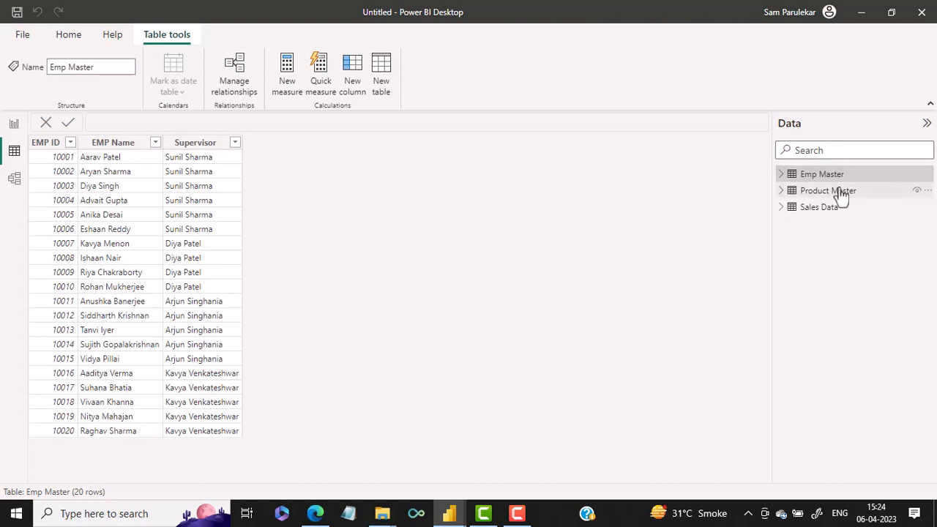
click(834, 190)
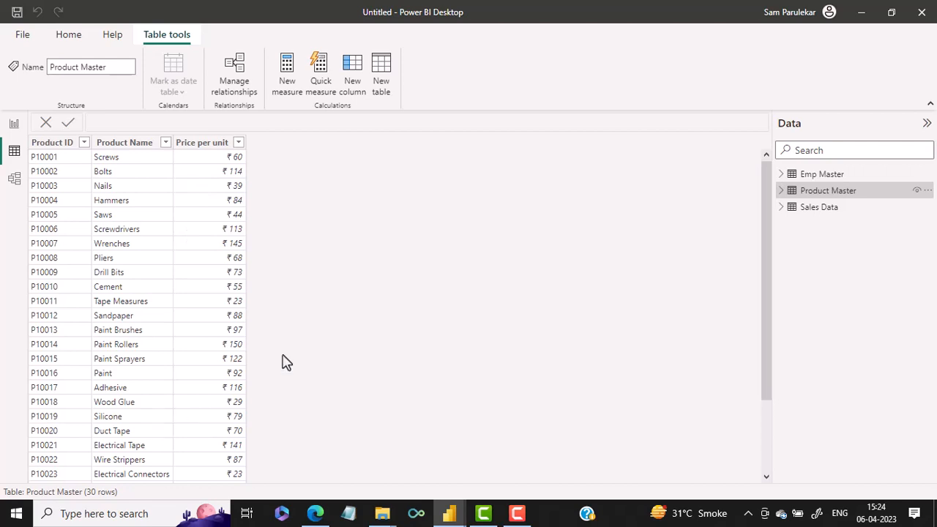
click(816, 208)
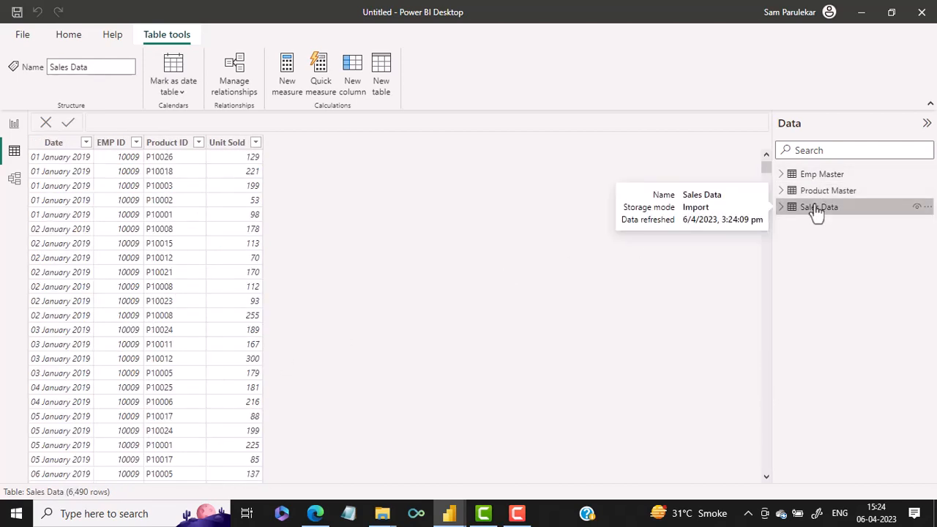
- In the model diagram, move the Product Master table above Sales Data, roughly level with Emp Master
click(14, 181)
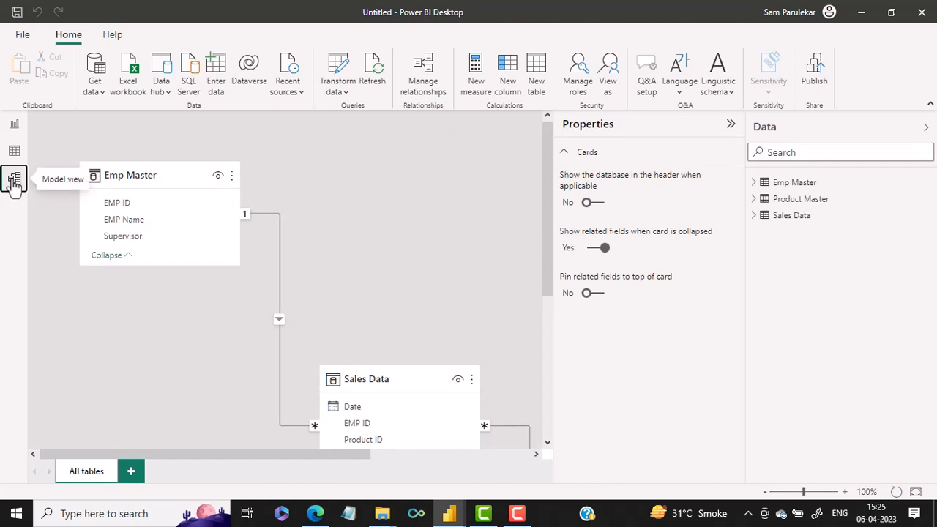
click(730, 126)
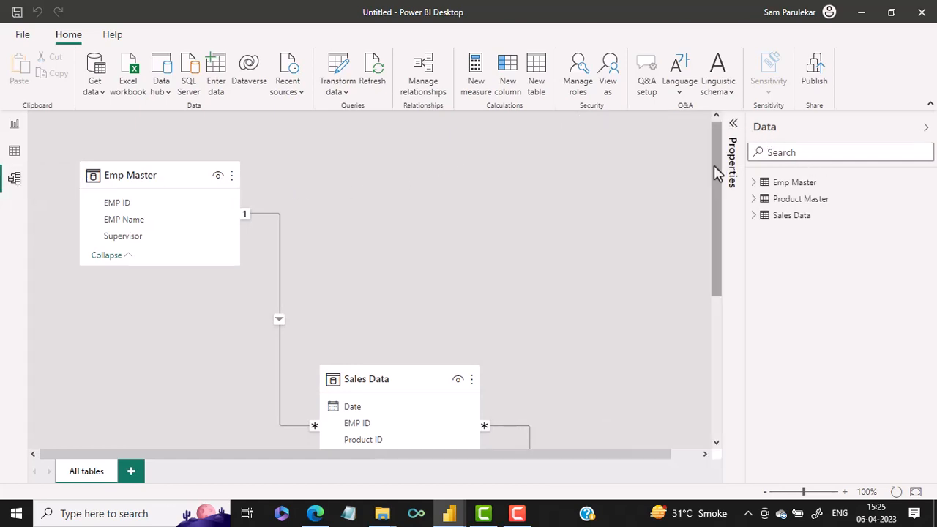
drag(723, 183, 717, 288)
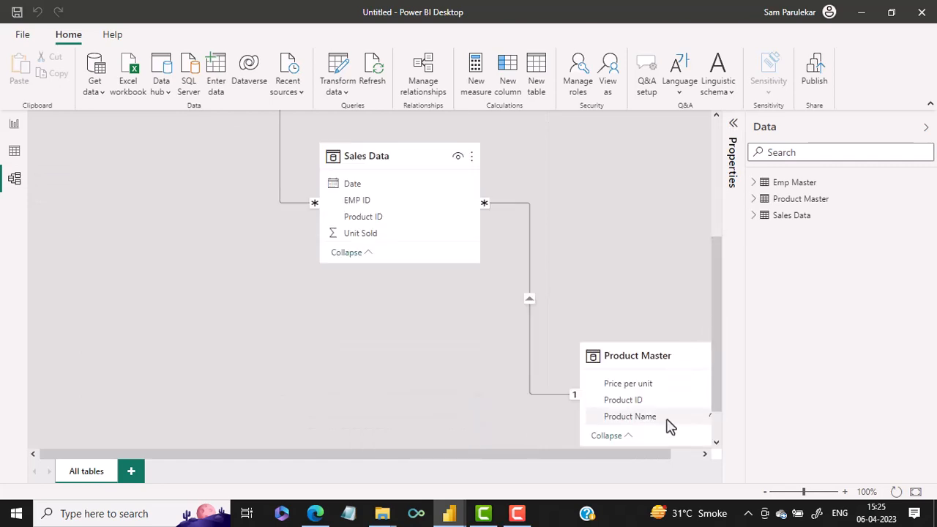
drag(636, 455, 740, 456)
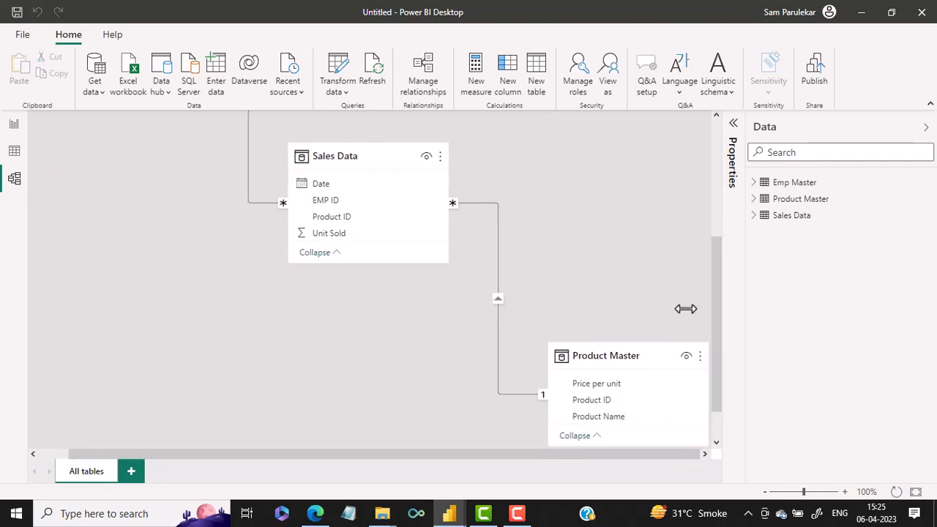
click(766, 493)
click(765, 492)
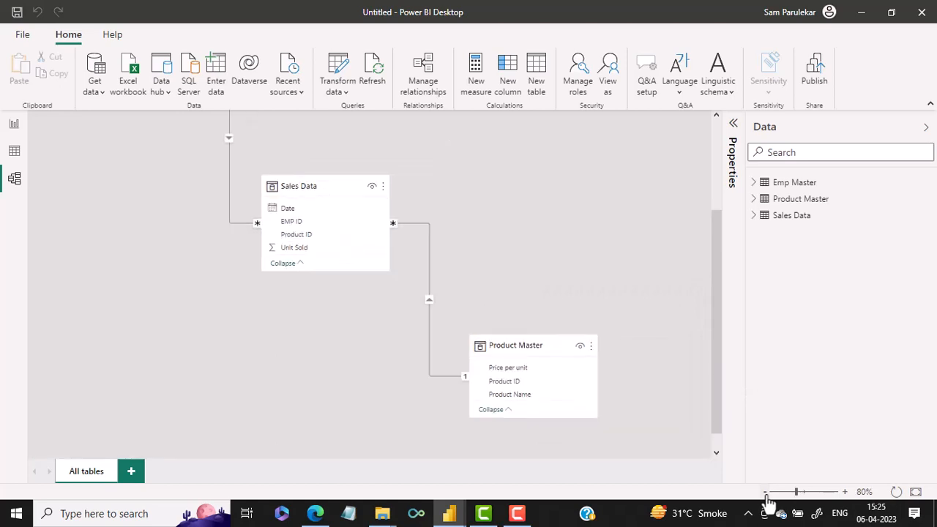
drag(550, 341, 560, 169)
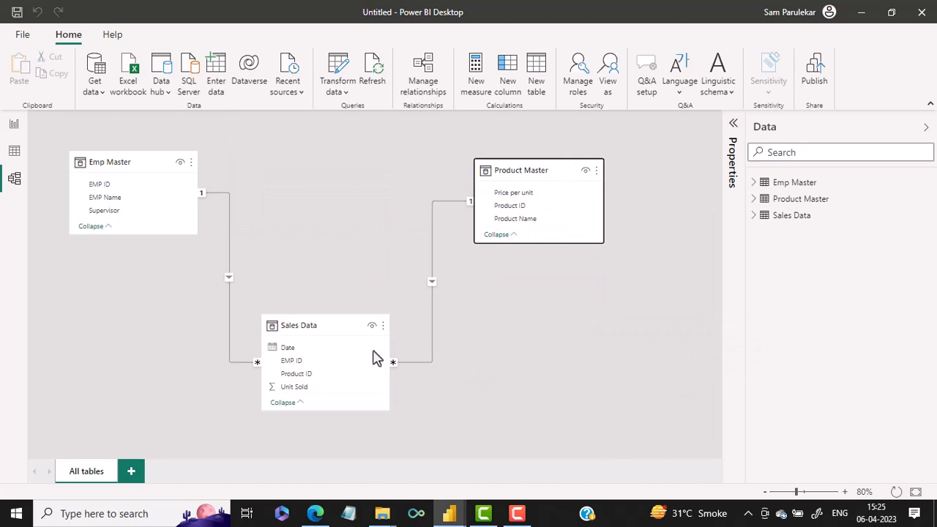
click(844, 492)
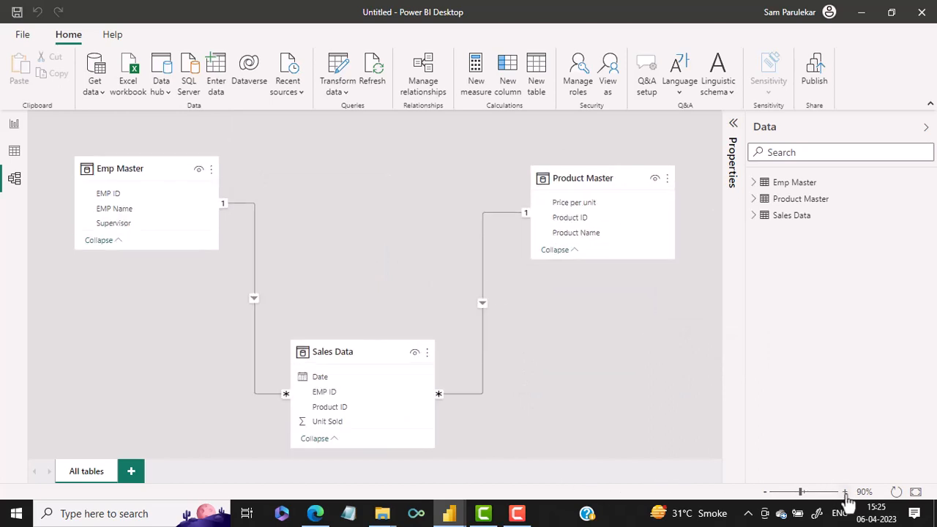
click(844, 492)
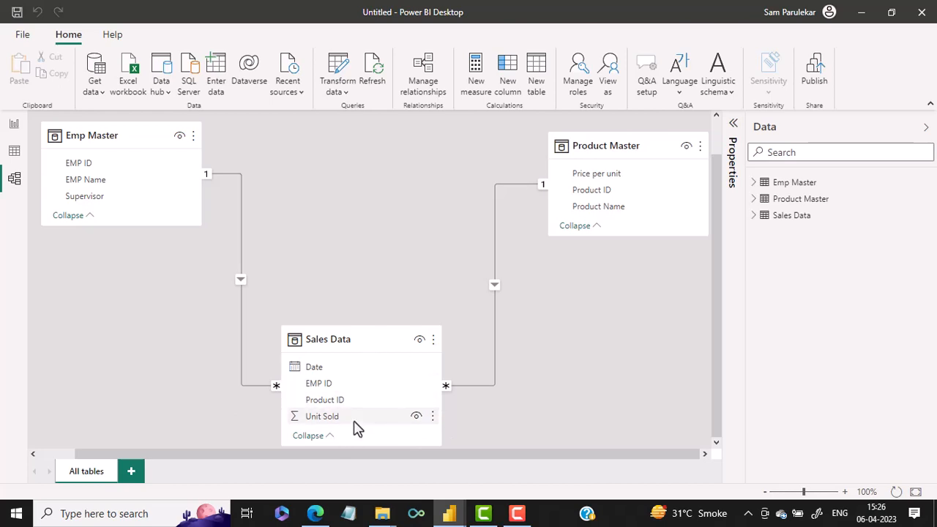
- Return to the report and add a new calculated column named Revenue to the Sales Data table
click(15, 124)
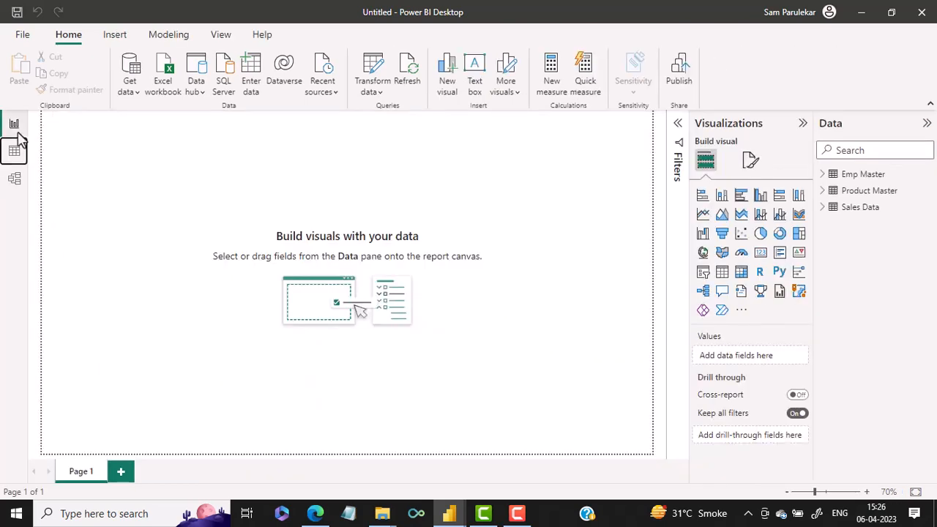
click(825, 208)
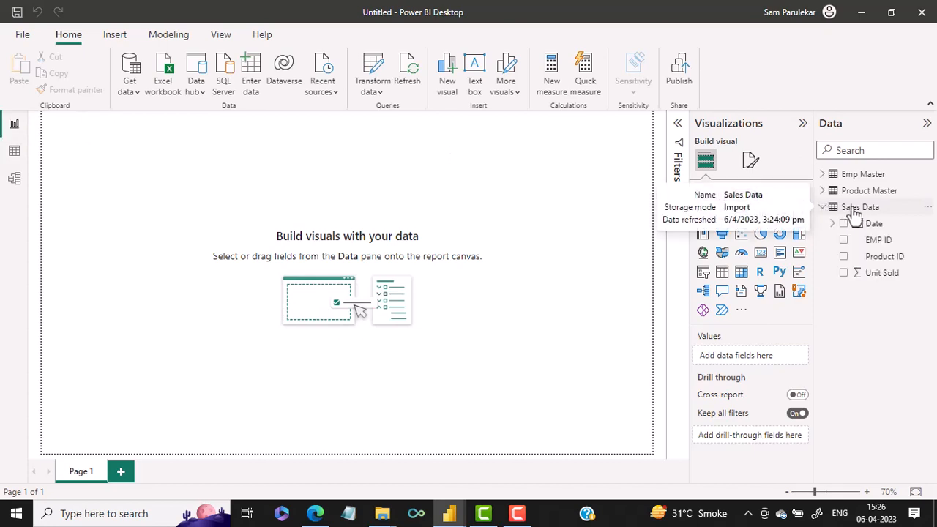
right_click(859, 212)
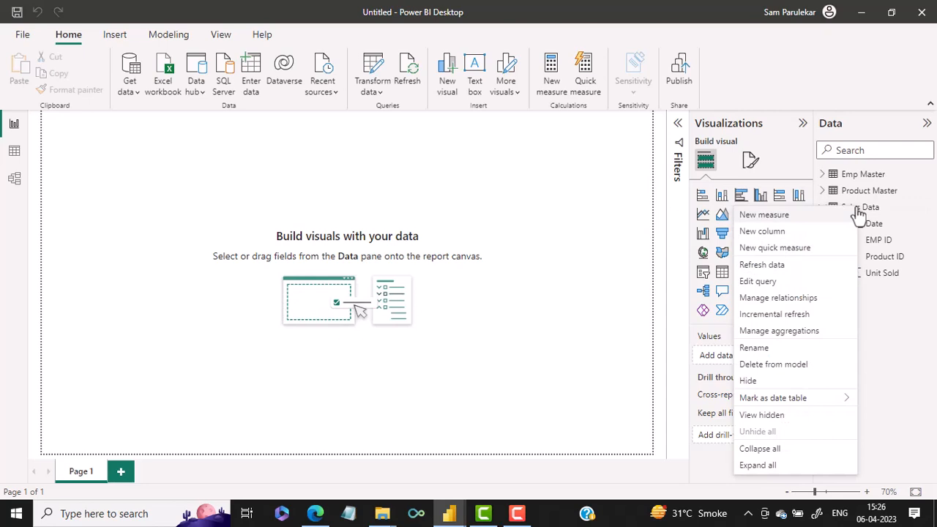
click(801, 237)
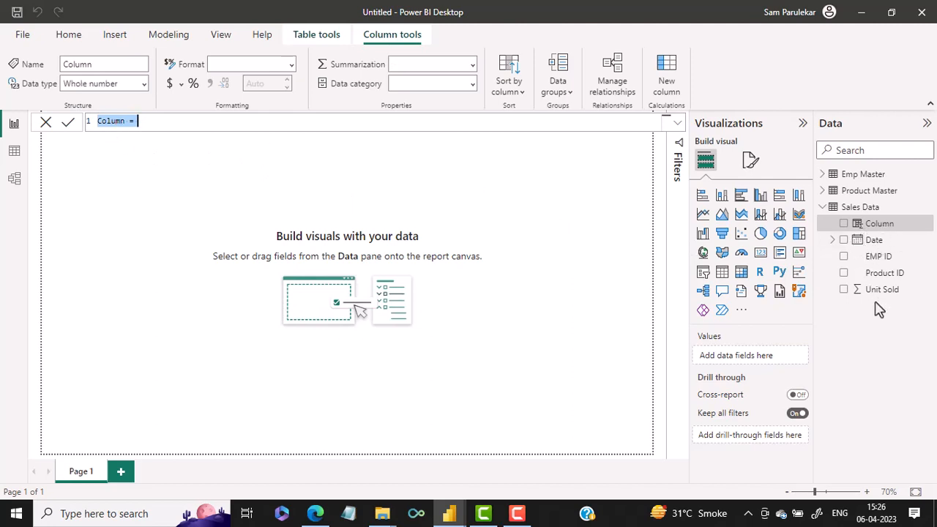
double_click(110, 121)
text(Reve)
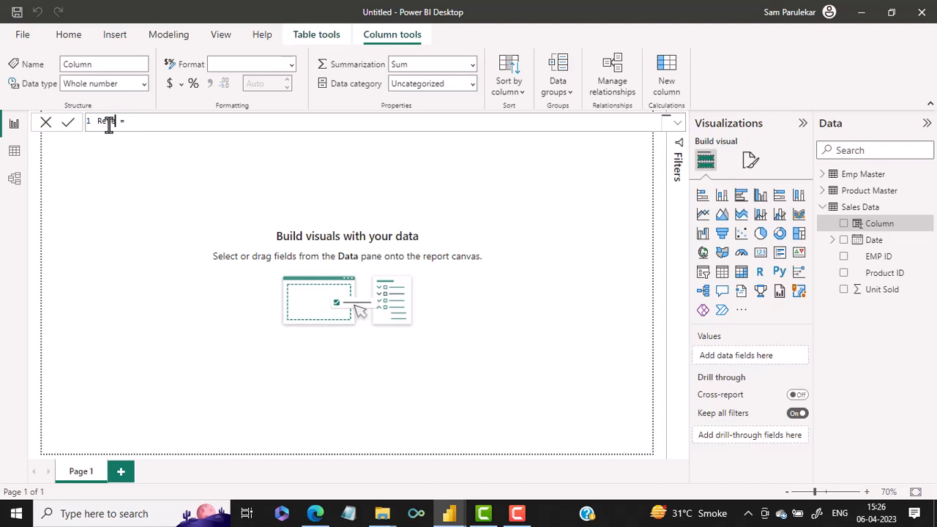
text(nu)
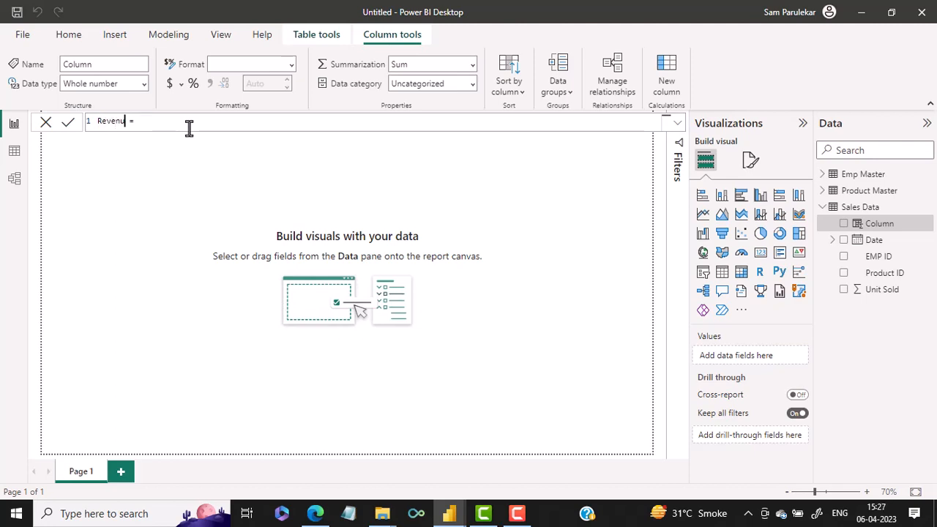
text(e)
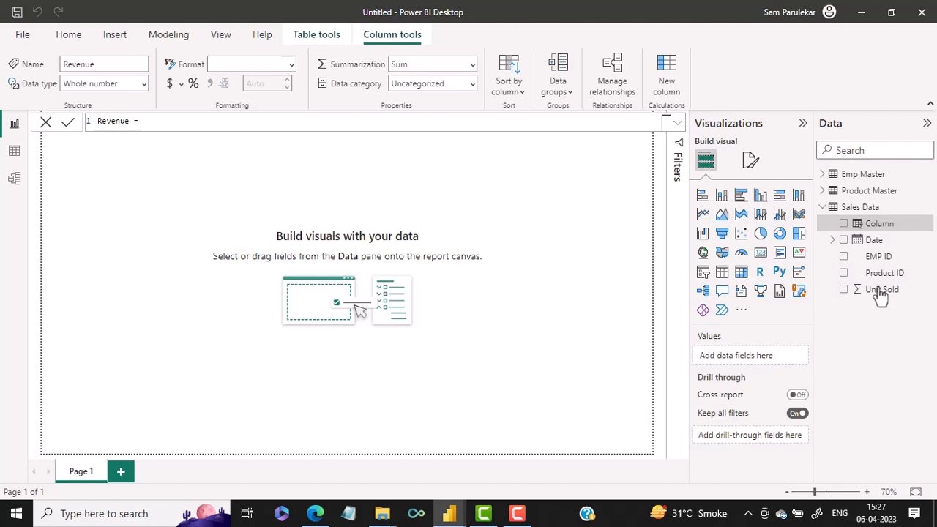
- Define the Revenue column as 'Sales Data'[Unit Sold] multiplied by the RELATED value of 'Product Master'[Price per unit]
click(202, 120)
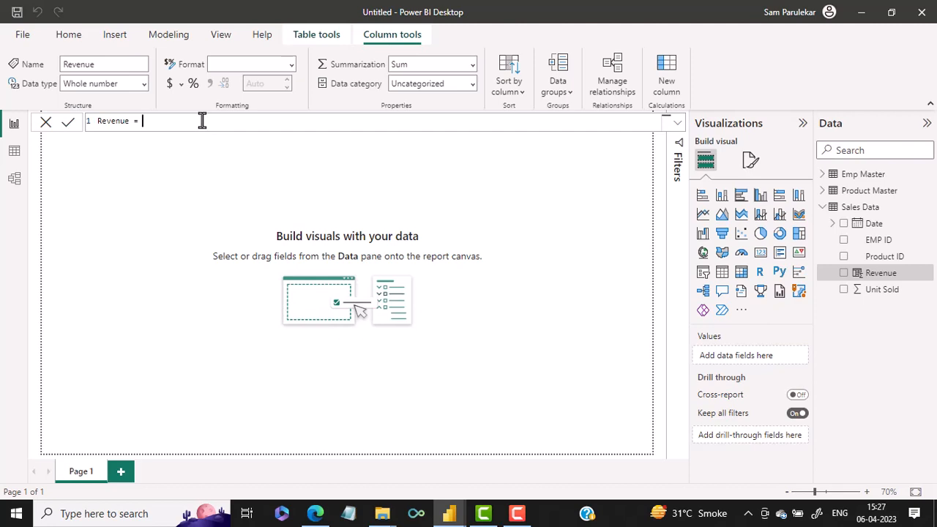
text(unit)
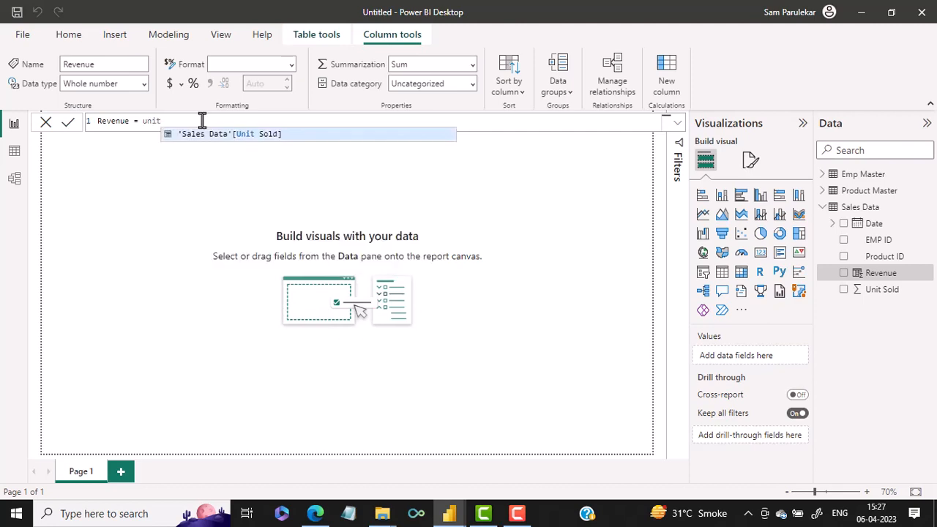
click(289, 136)
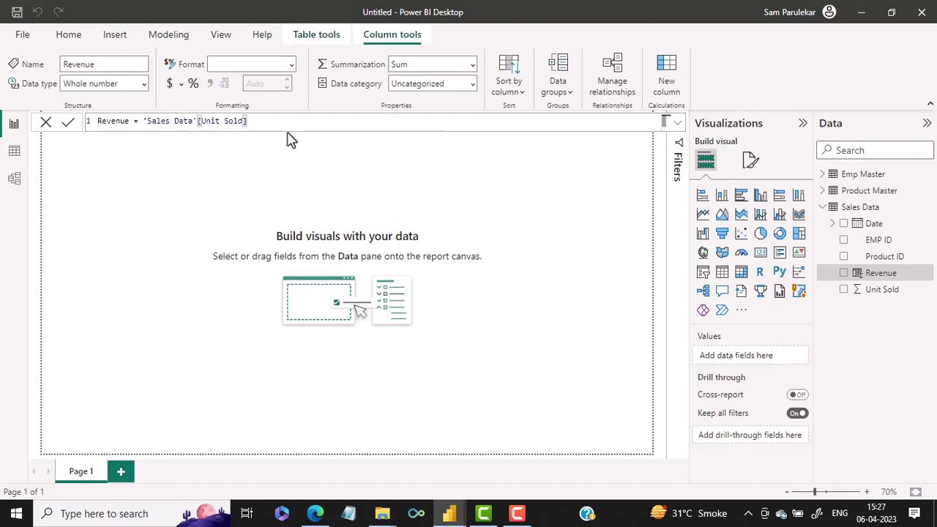
text(*)
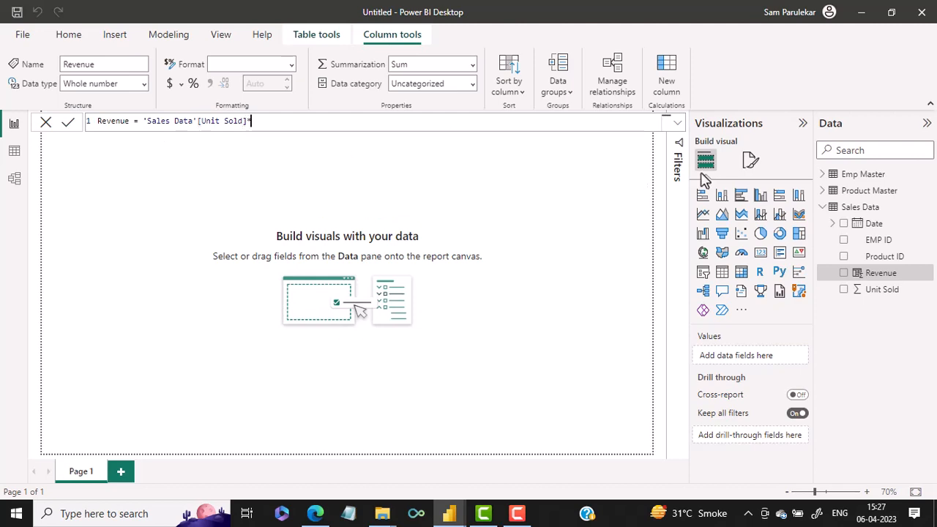
click(824, 193)
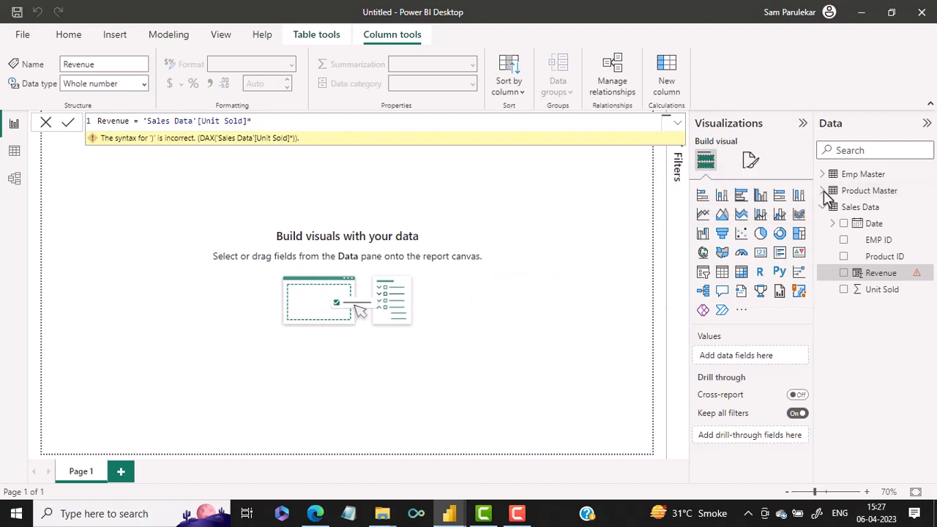
click(824, 193)
text(rel)
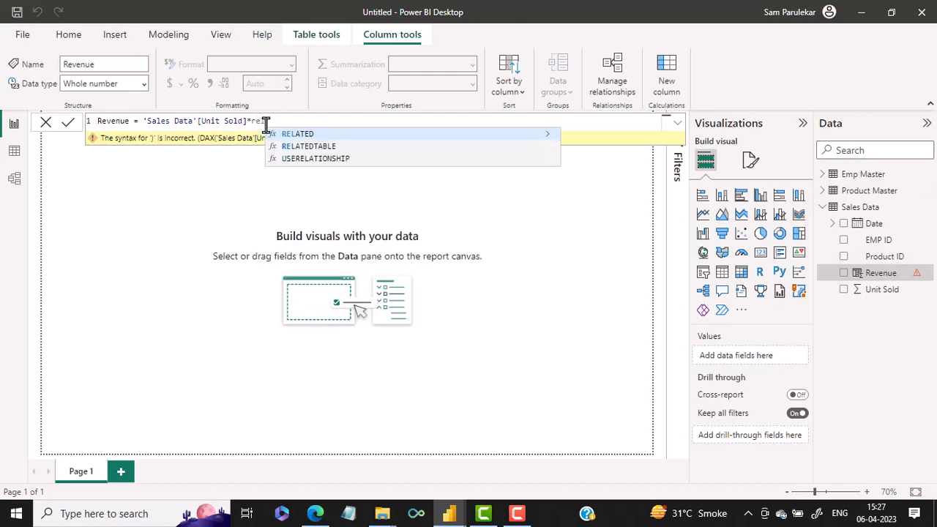
text(ated)
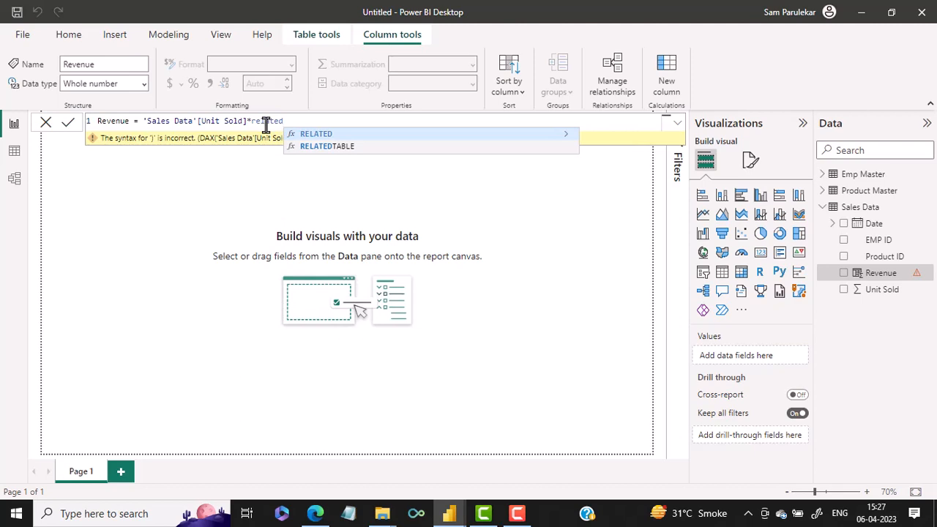
text(()
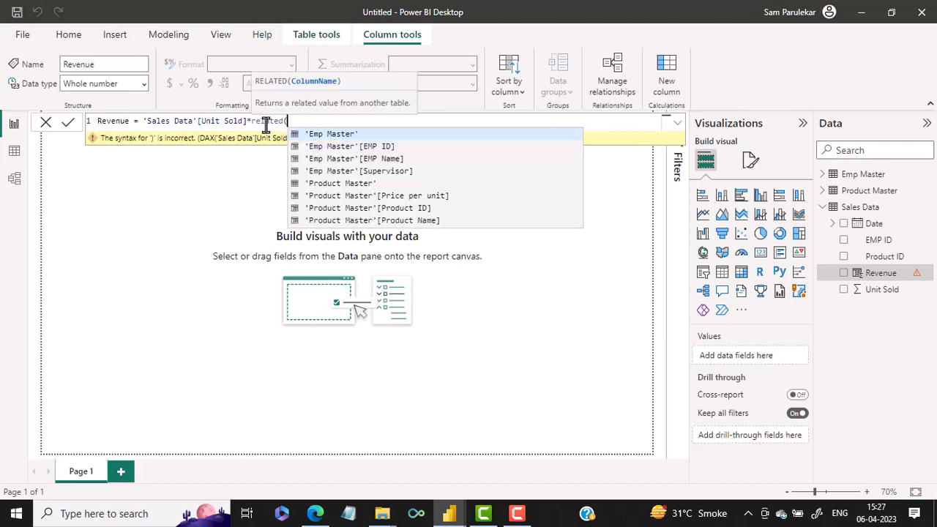
click(325, 196)
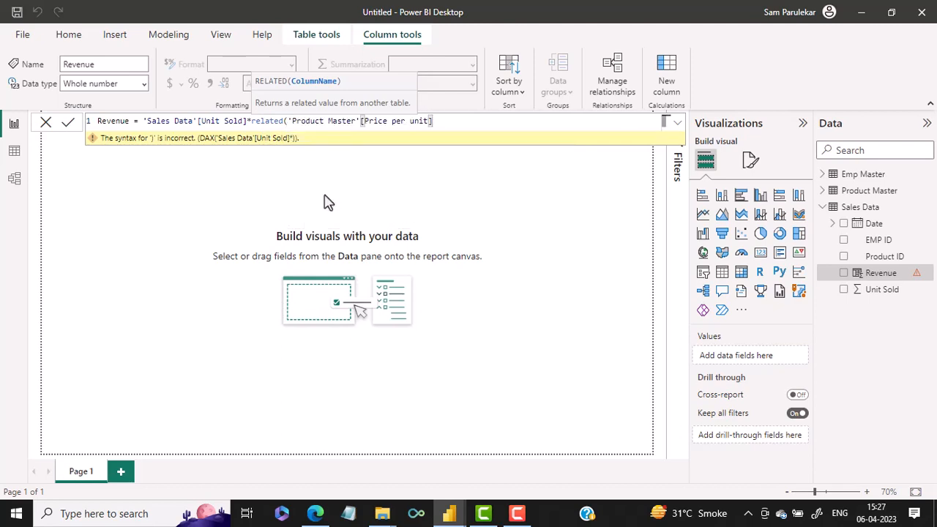
text())
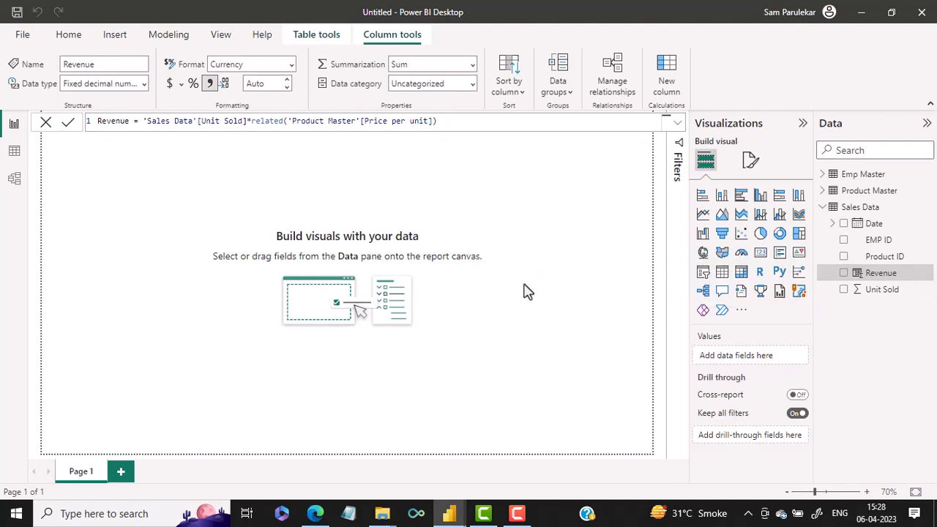
- Check the calculated Revenue values in Data view, and view the finished Sales Dashboard report before returning to the untitled report
click(14, 154)
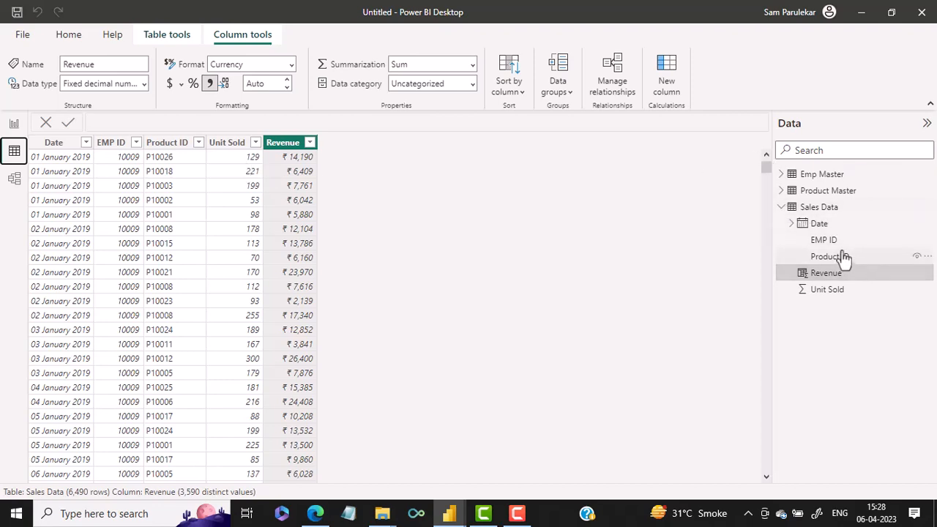
click(12, 126)
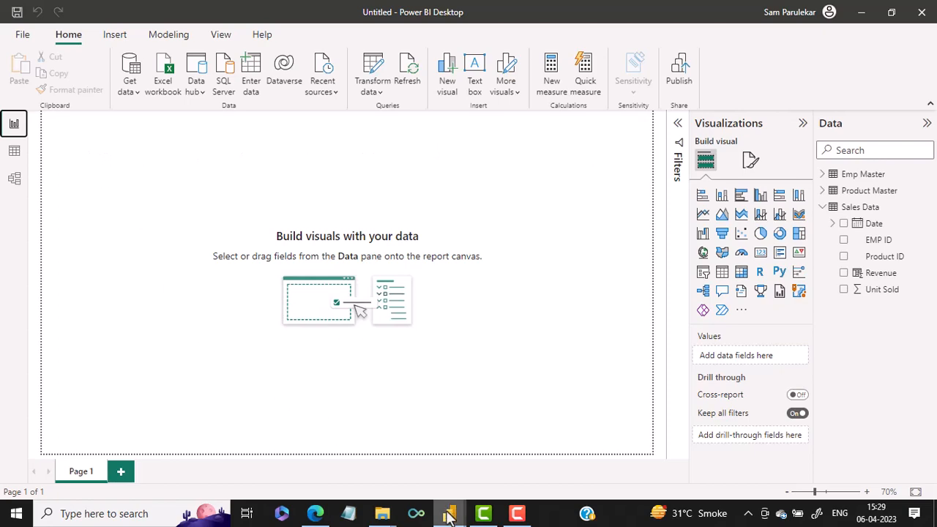
mouse_move(449, 516)
click(399, 473)
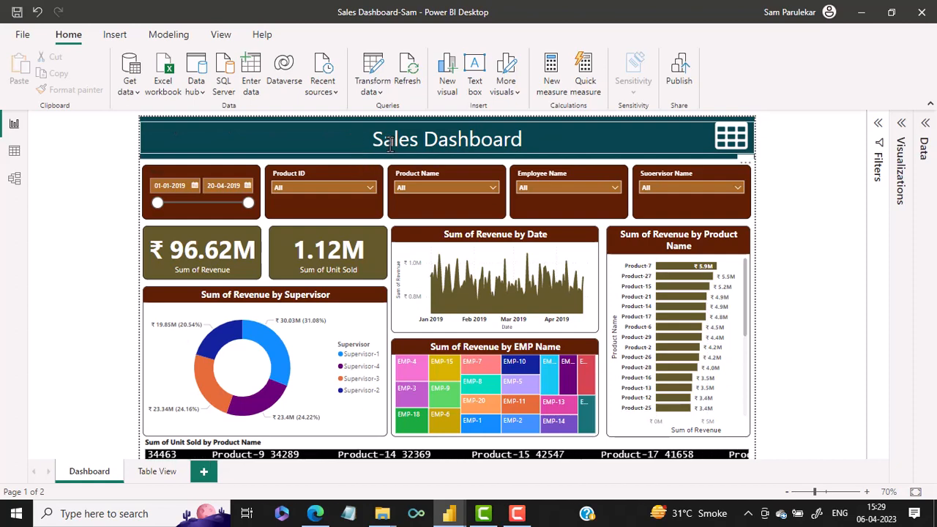
mouse_move(475, 516)
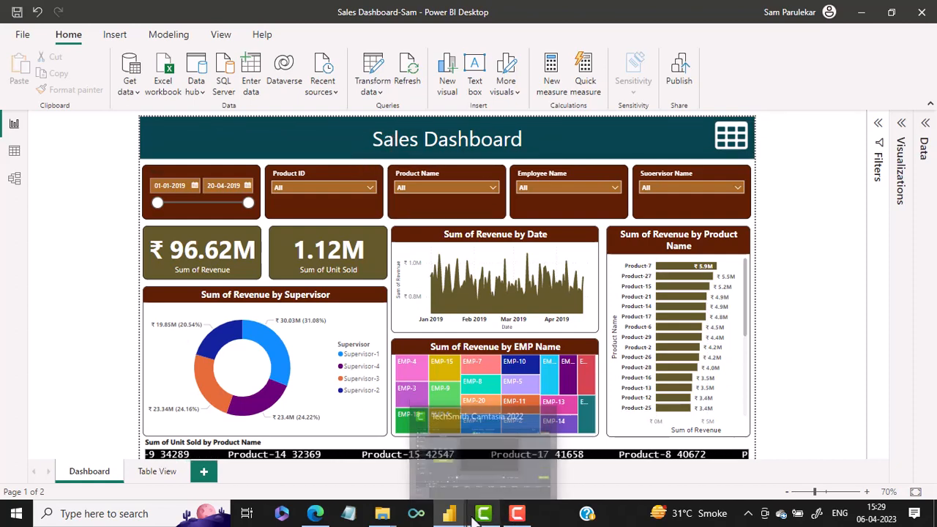
click(487, 479)
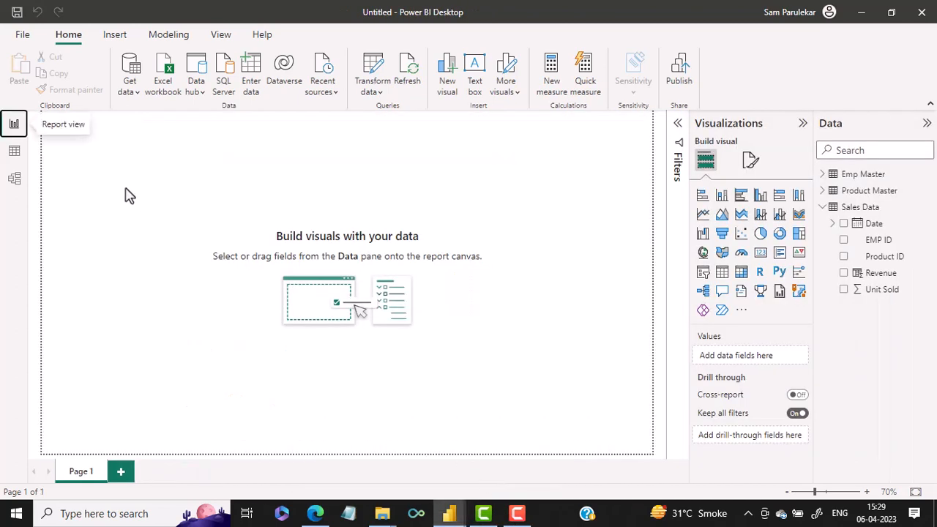
- Insert a plain rectangle shape on the empty report page
click(787, 493)
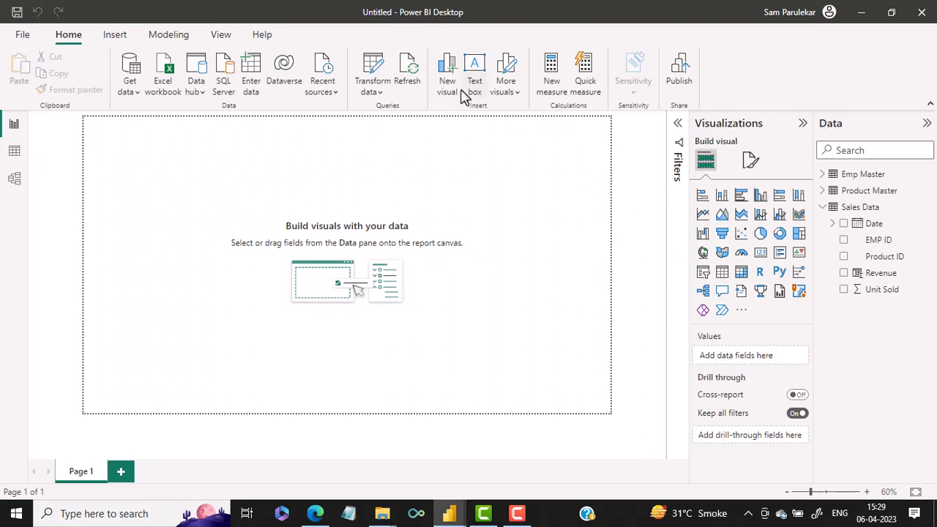
click(108, 39)
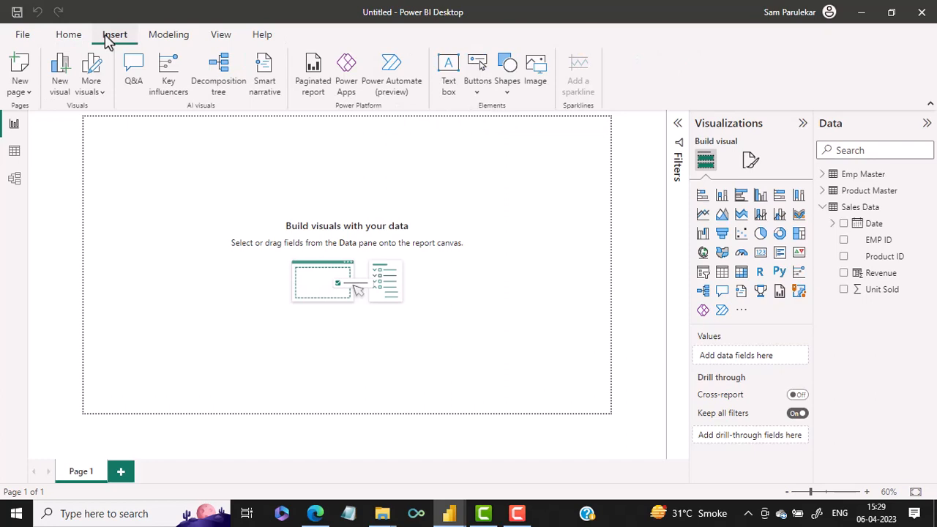
click(508, 96)
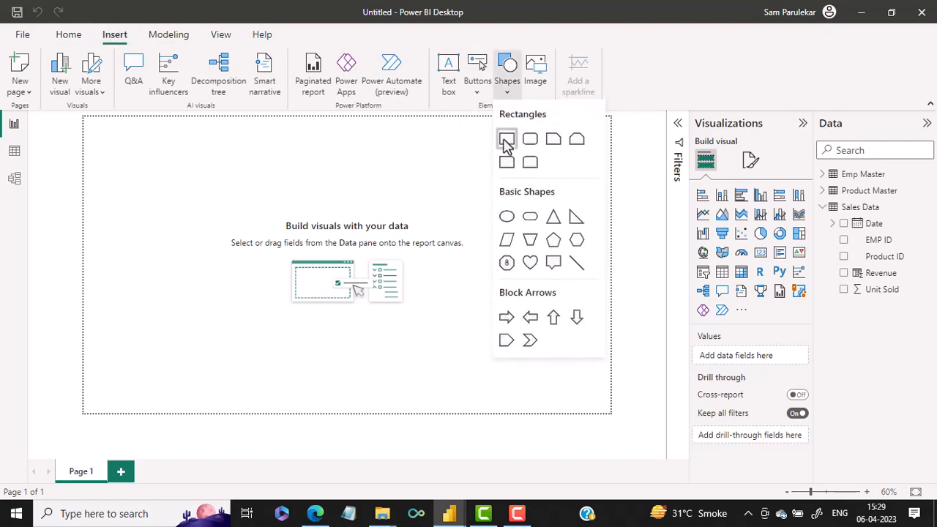
click(506, 140)
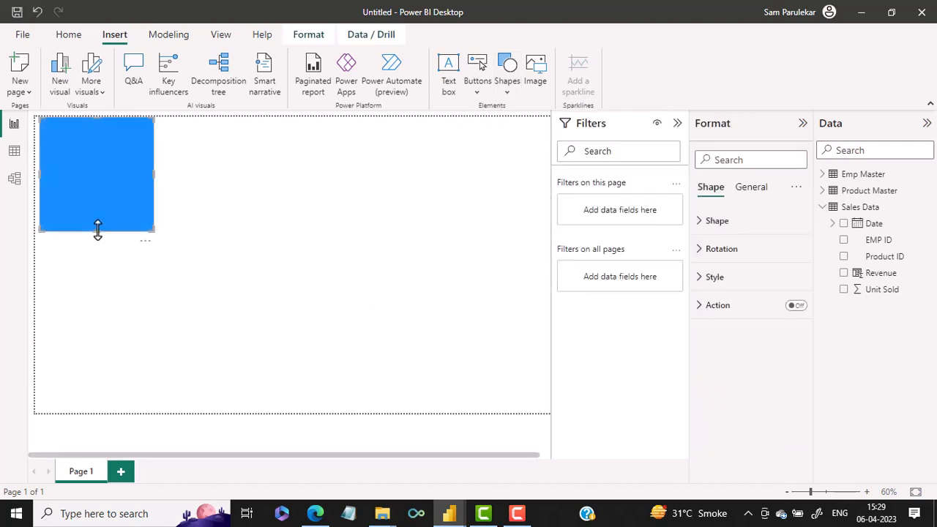
- Resize the rectangle into a thin banner spanning the full width of the page's upper edge
drag(97, 230, 100, 149)
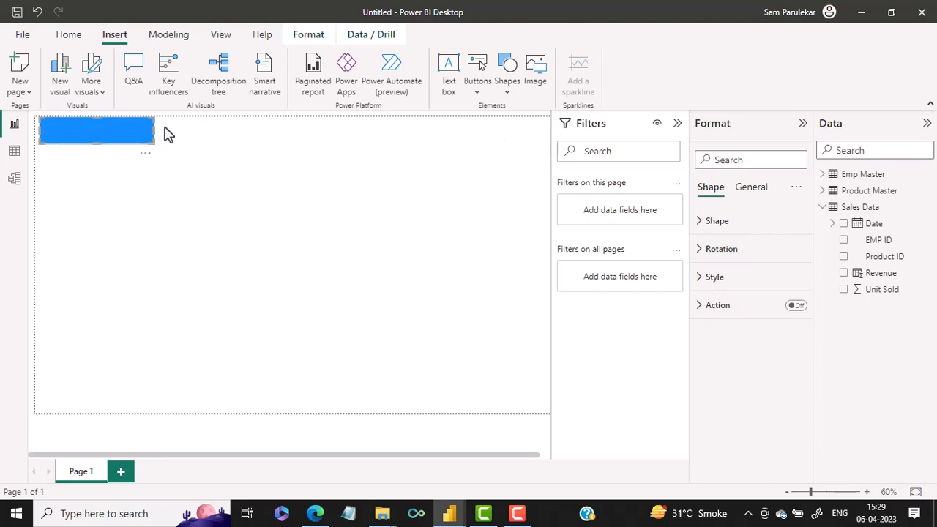
drag(157, 130, 544, 143)
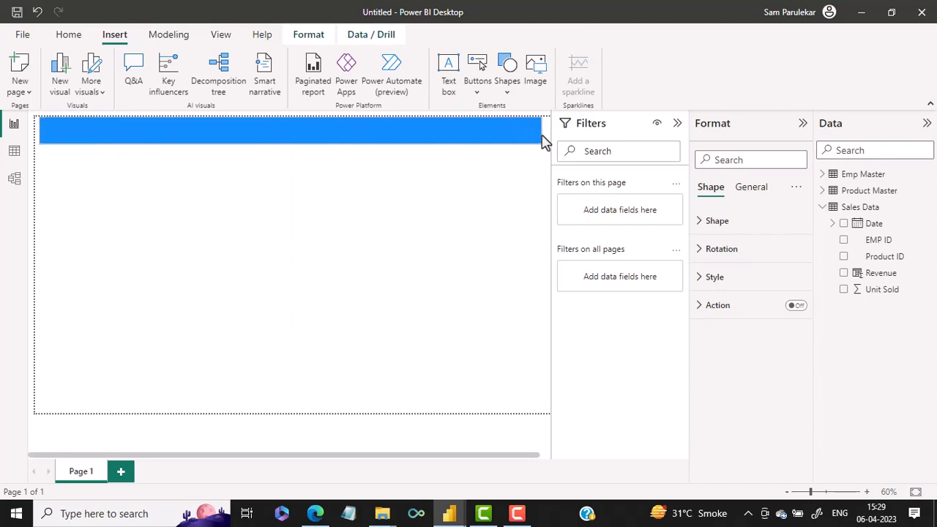
click(678, 124)
click(802, 124)
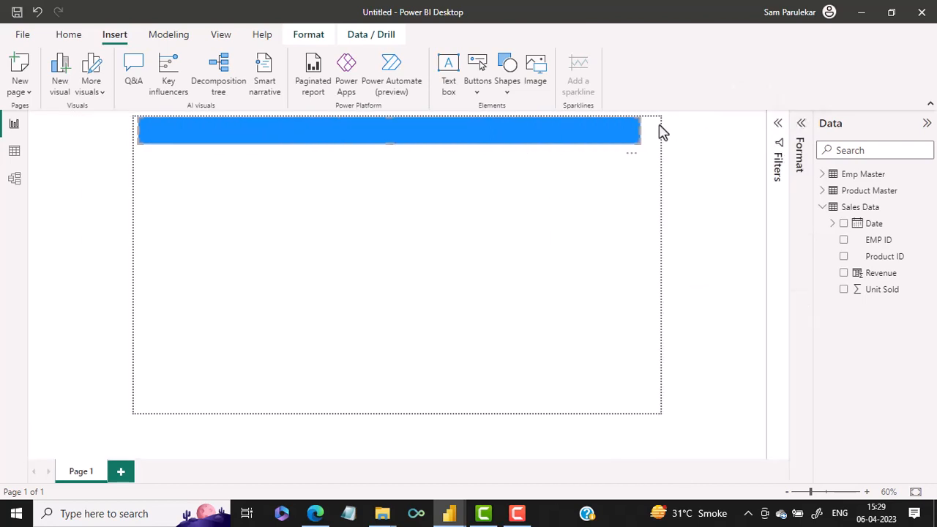
drag(638, 130, 660, 135)
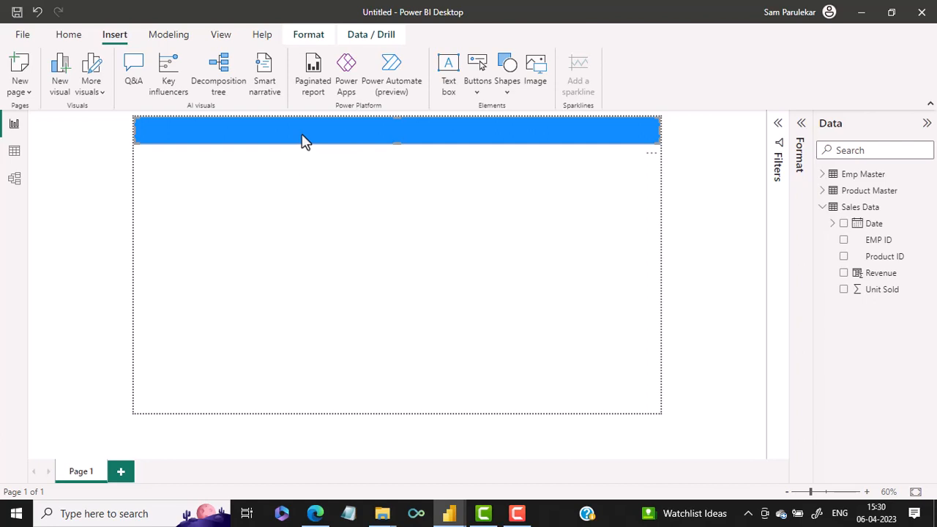
- Switch to the Edge browser and open google.com in a new tab
click(315, 513)
click(701, 11)
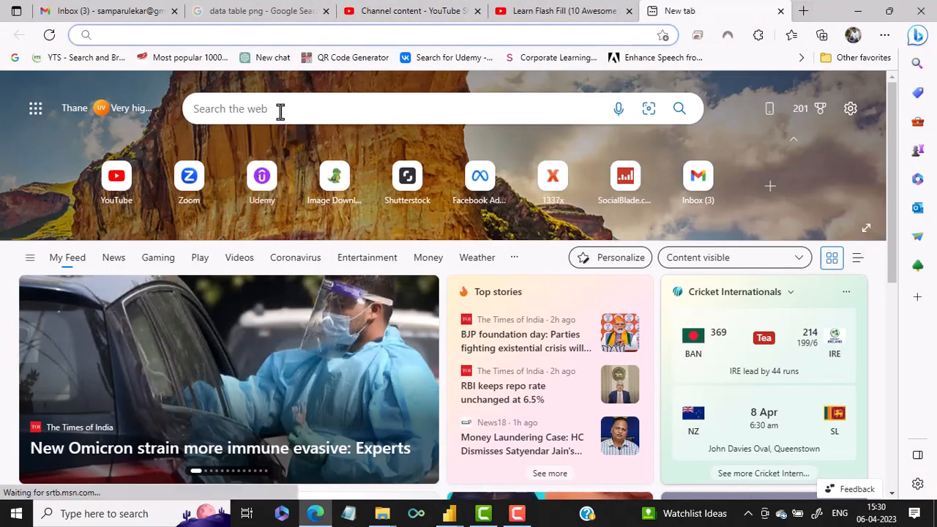
click(279, 110)
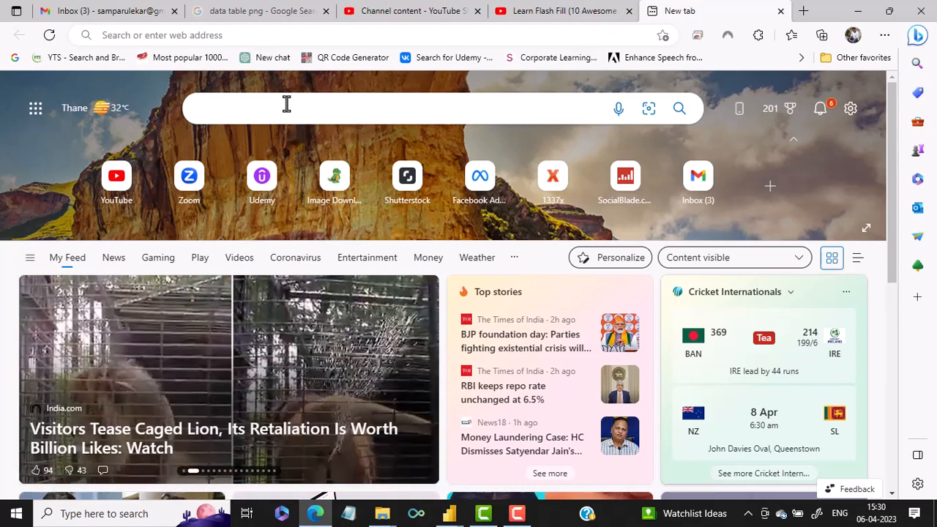
click(385, 36)
text(google.com)
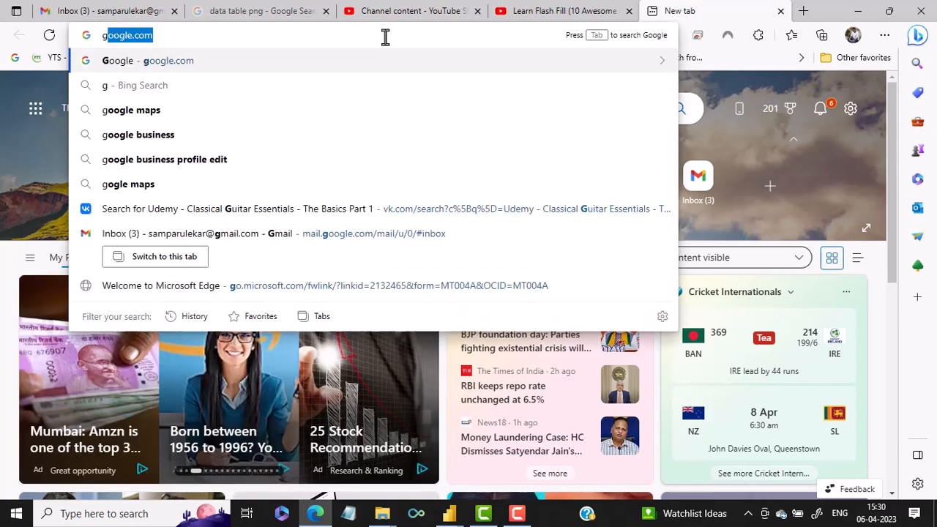
key(Return)
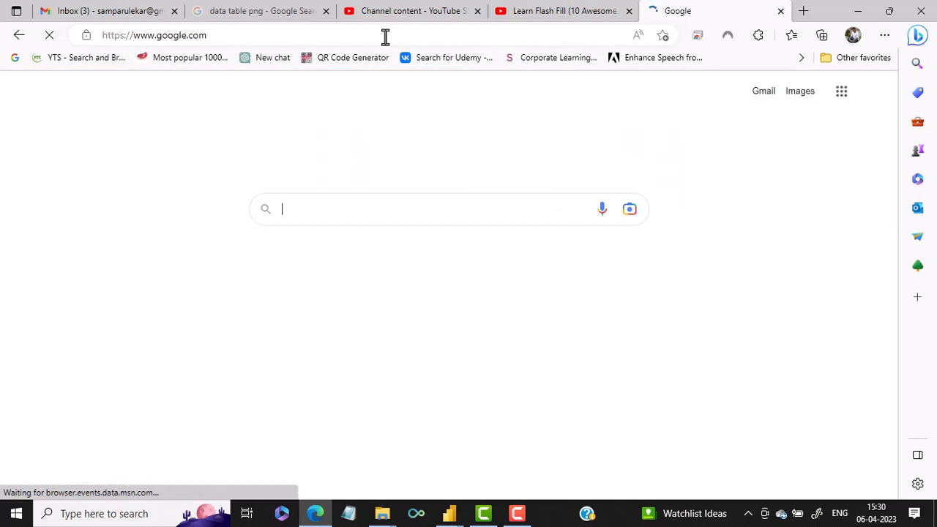
- Search Google for adobe color and open the Adobe Color color wheel site
text(ad)
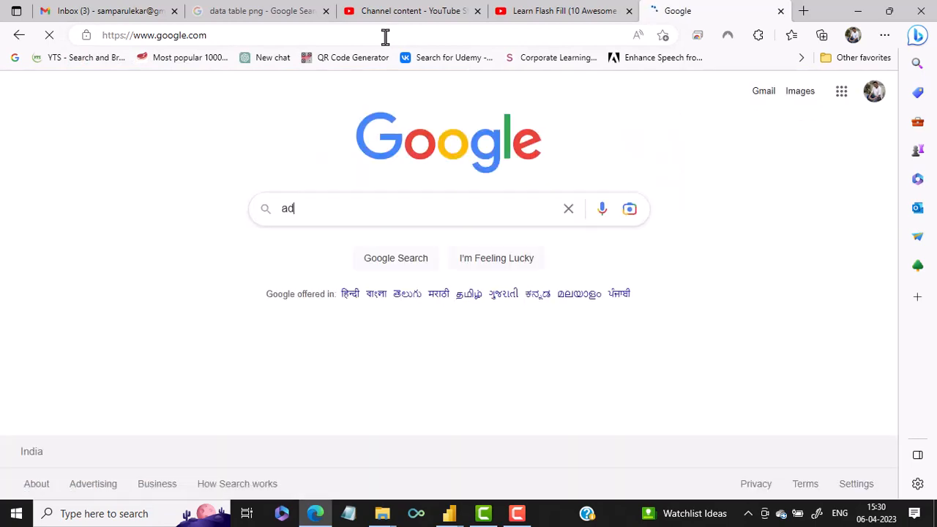
text(obe color)
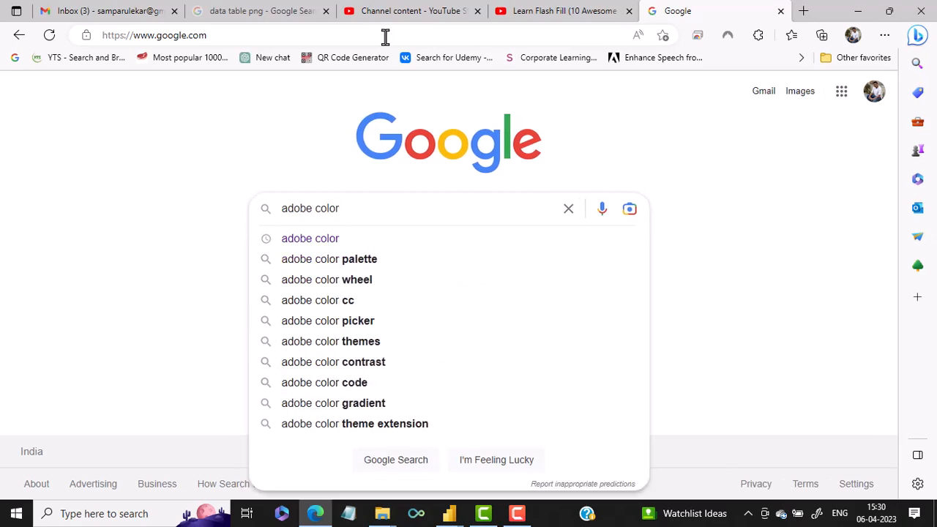
key(Return)
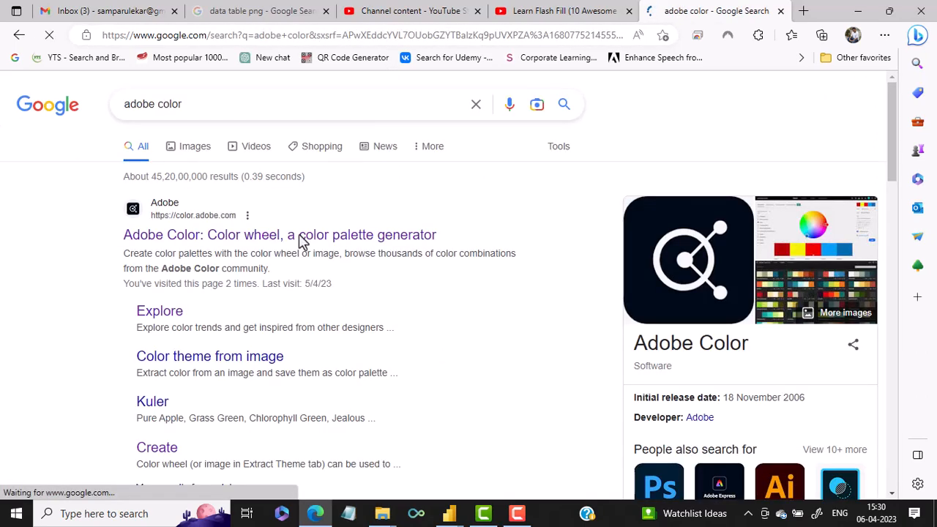
click(232, 246)
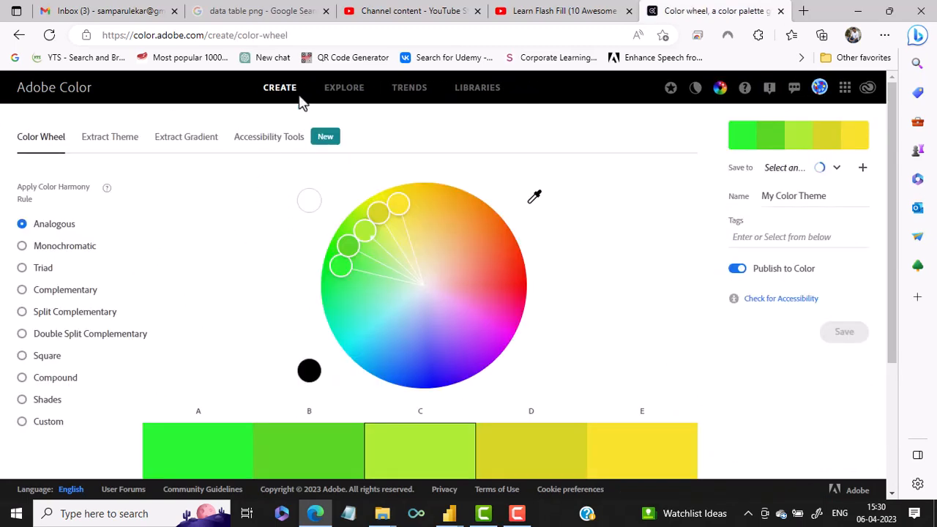
- Search Adobe Color's Explore palettes for dark colors
click(344, 88)
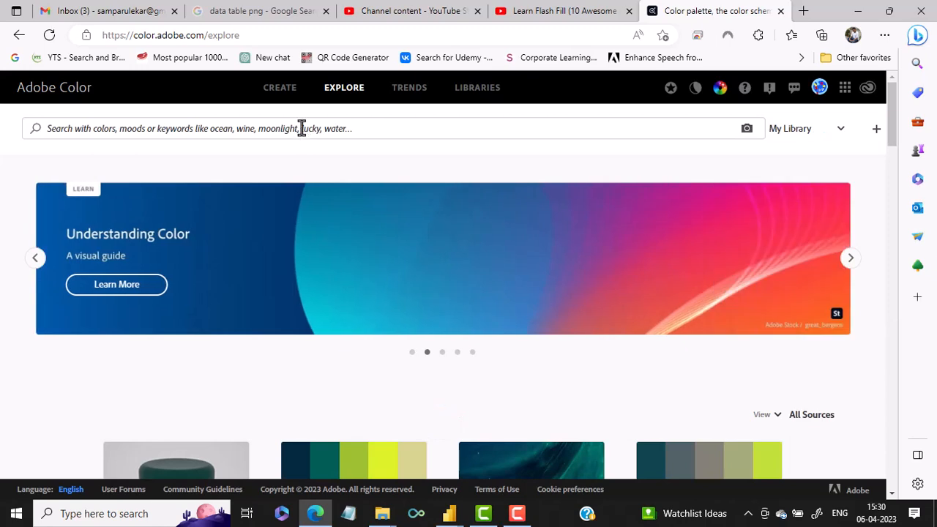
click(302, 128)
text(dark colors)
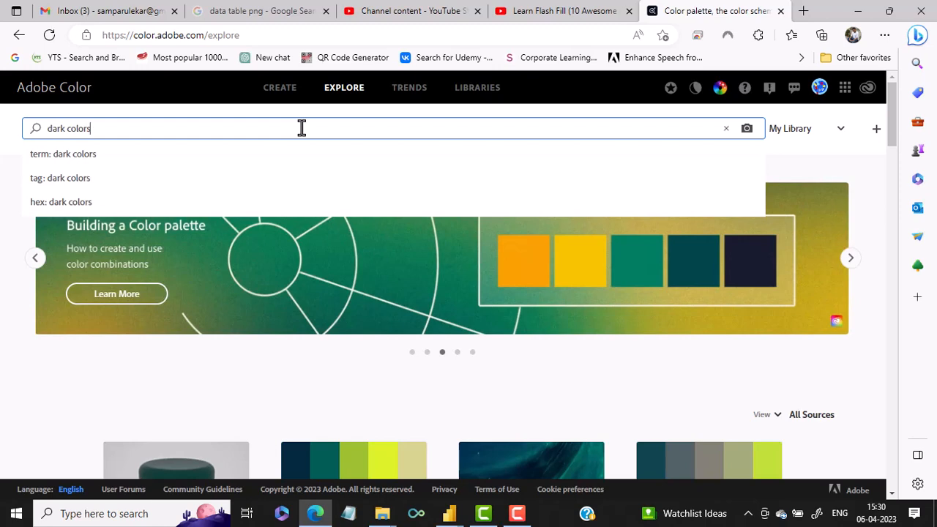
key(Return)
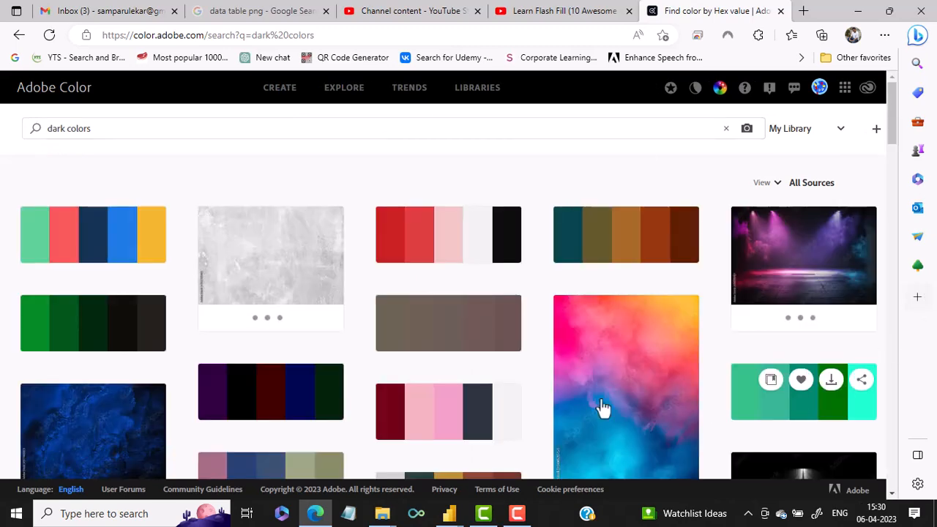
mouse_move(603, 261)
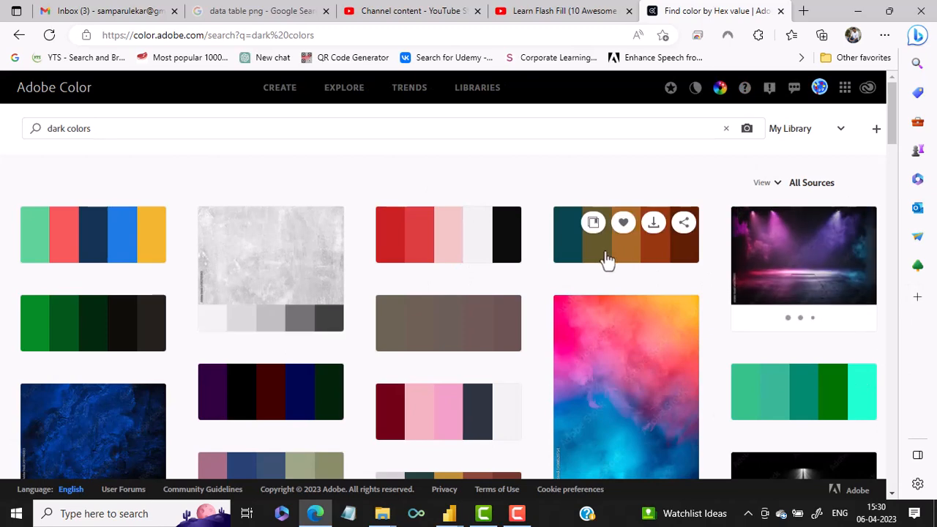
- Copy the teal hex code #0A454E from the "nebula - dark and colorful" palette and switch to the untitled Power BI report
click(607, 261)
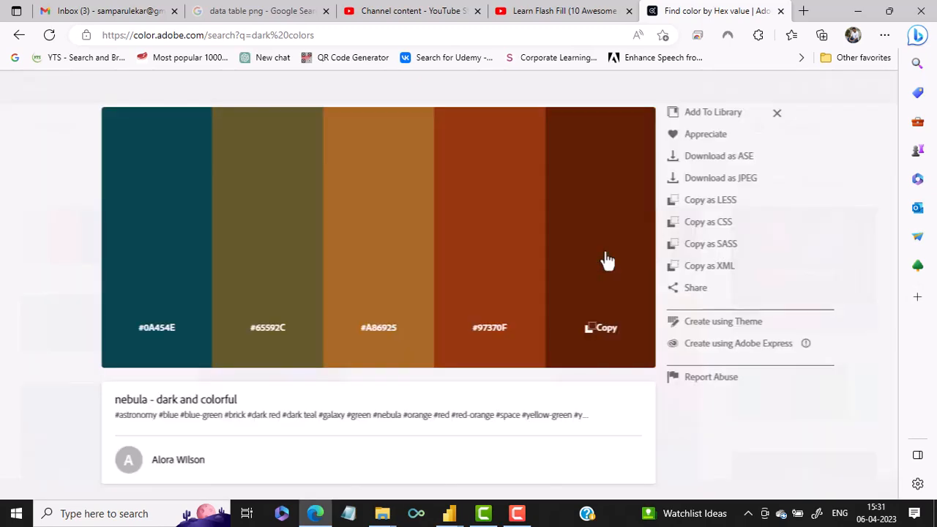
click(159, 331)
mouse_move(459, 504)
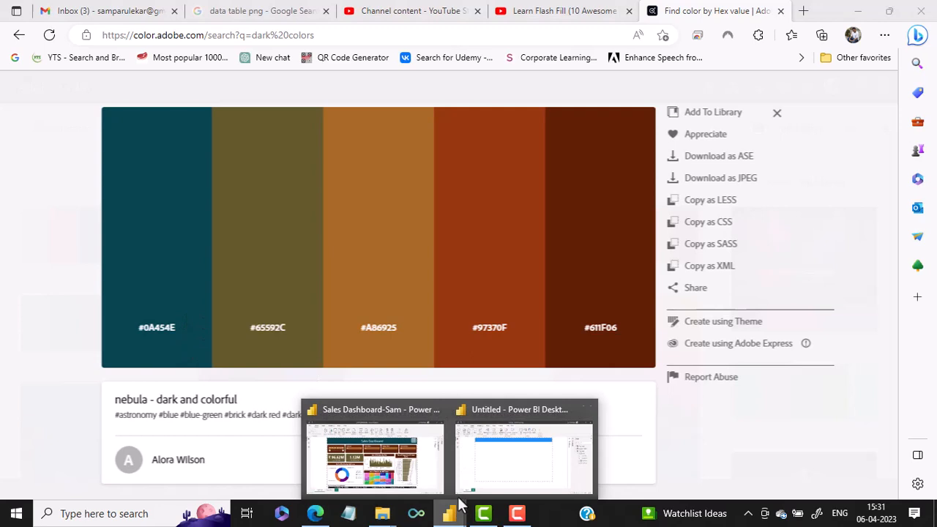
click(517, 486)
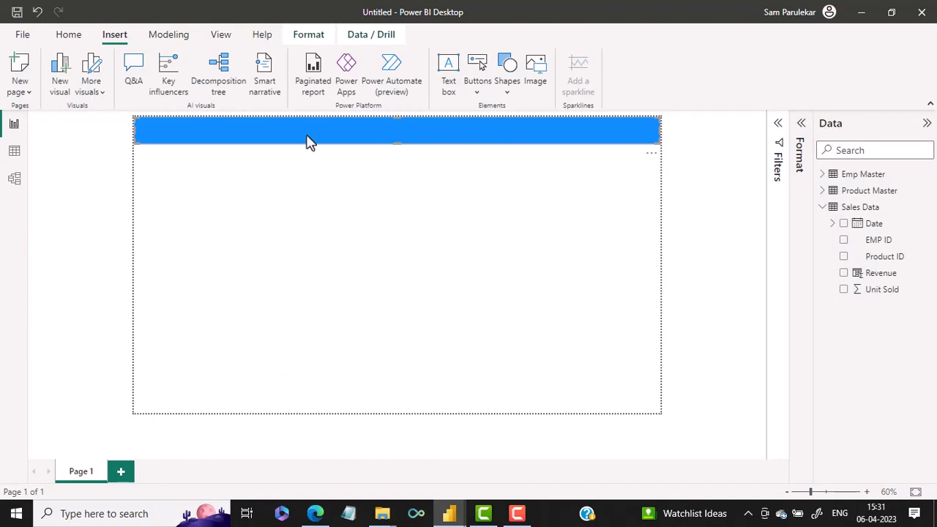
- Set the header banner's fill color to hex #0A454E in the shape's style settings
click(801, 123)
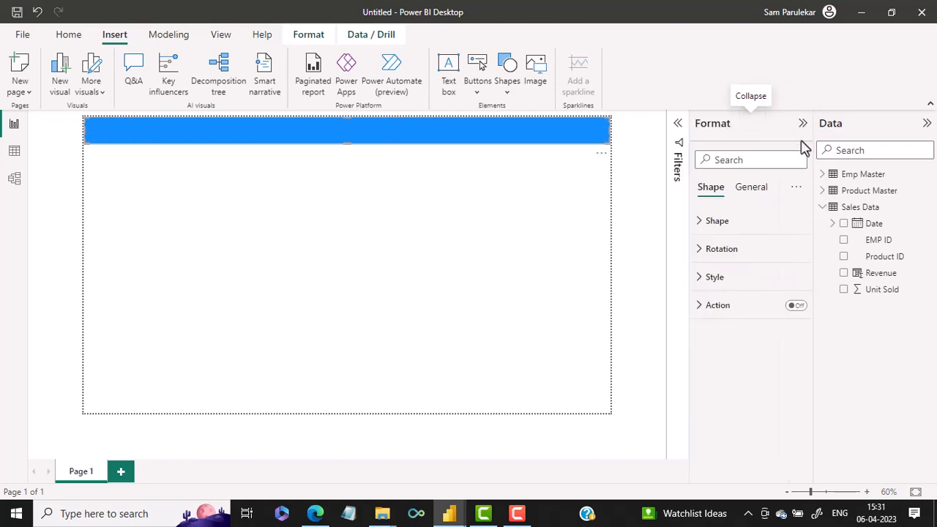
click(748, 195)
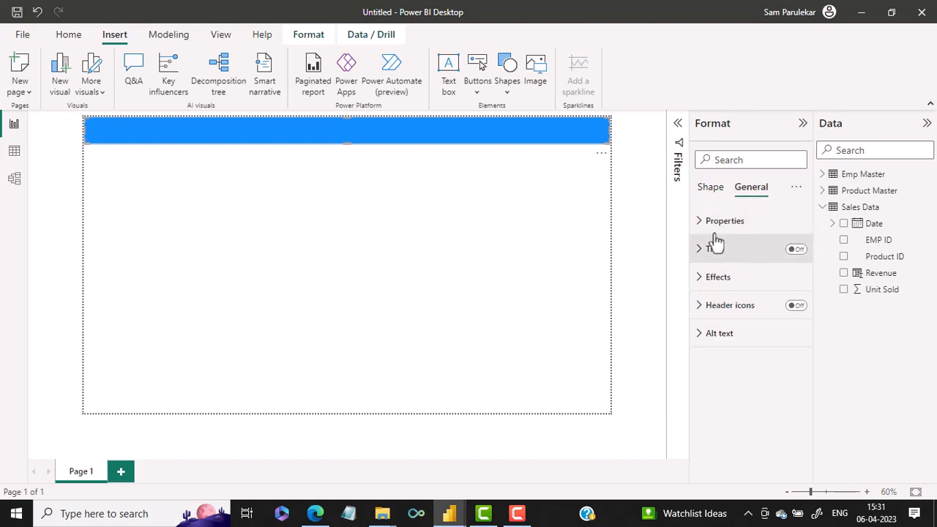
click(699, 282)
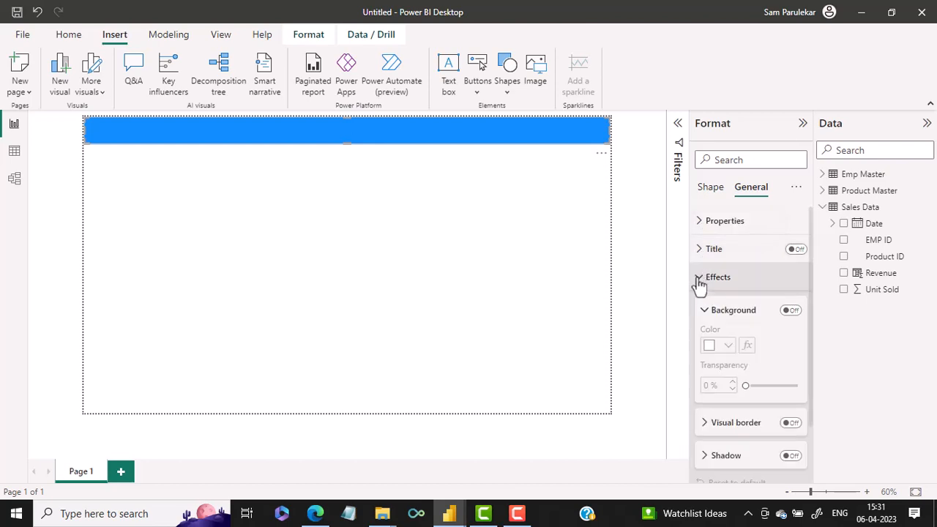
scroll(774, 341, down, 2)
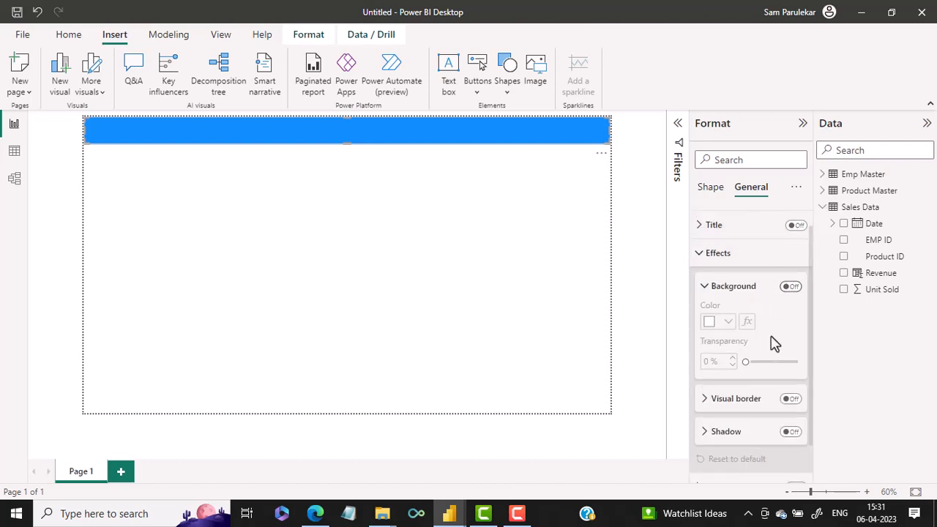
scroll(773, 359, up, 2)
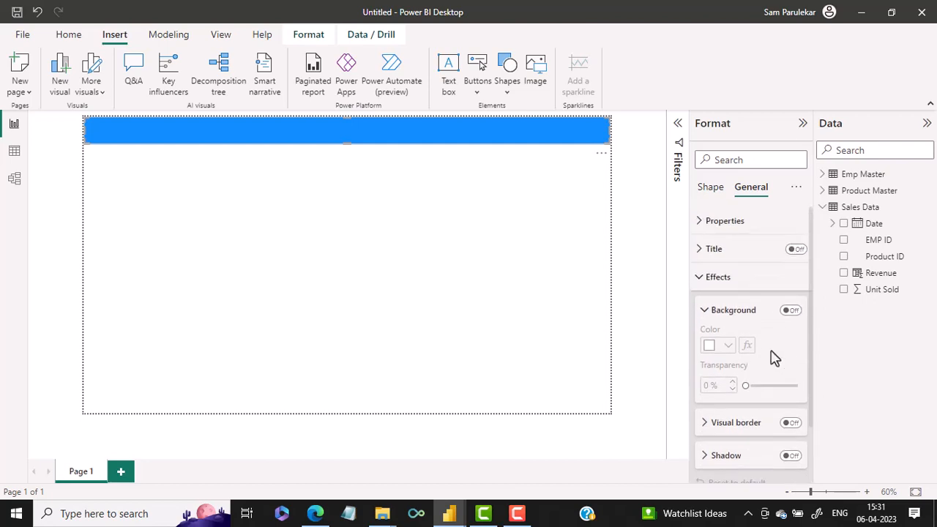
click(716, 193)
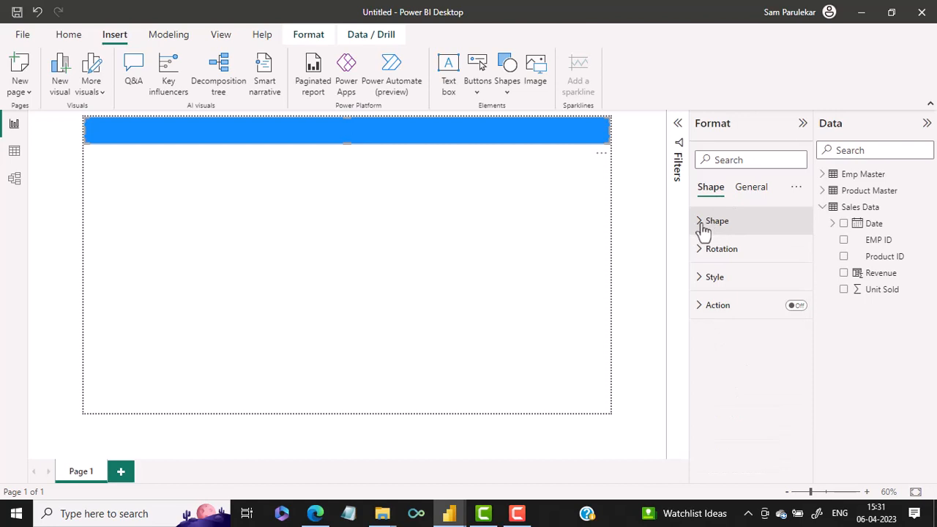
click(702, 223)
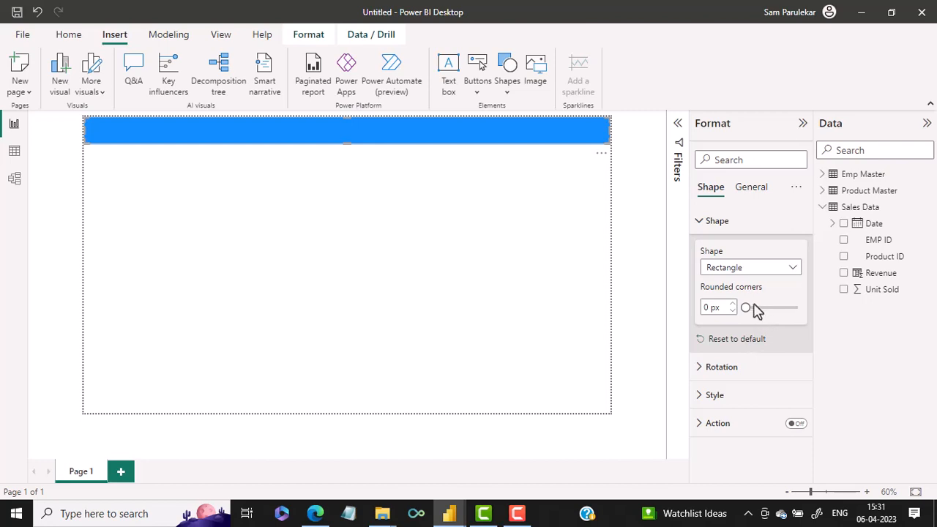
click(703, 398)
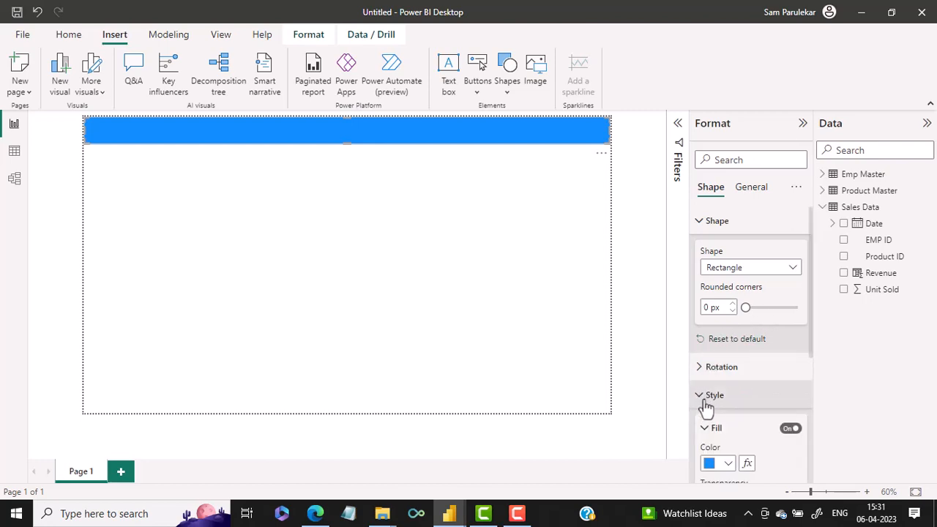
scroll(704, 408, down, 3)
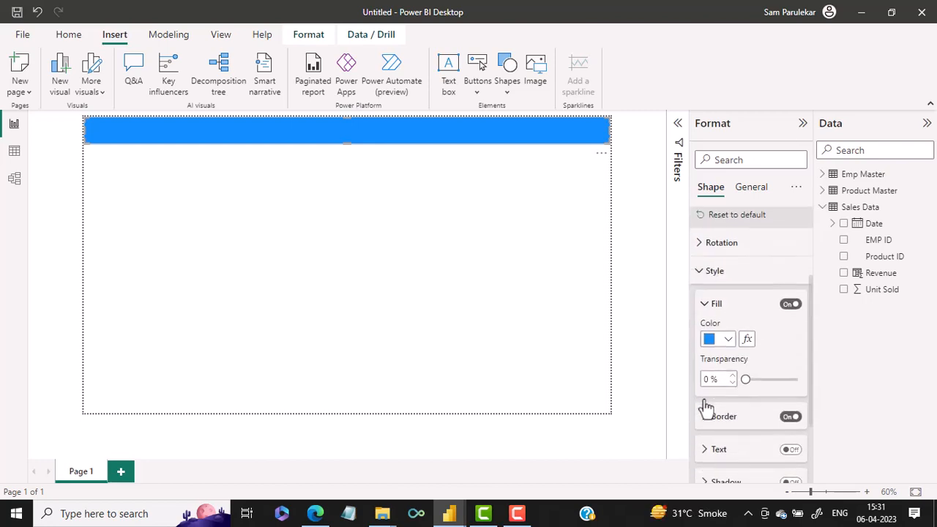
click(728, 339)
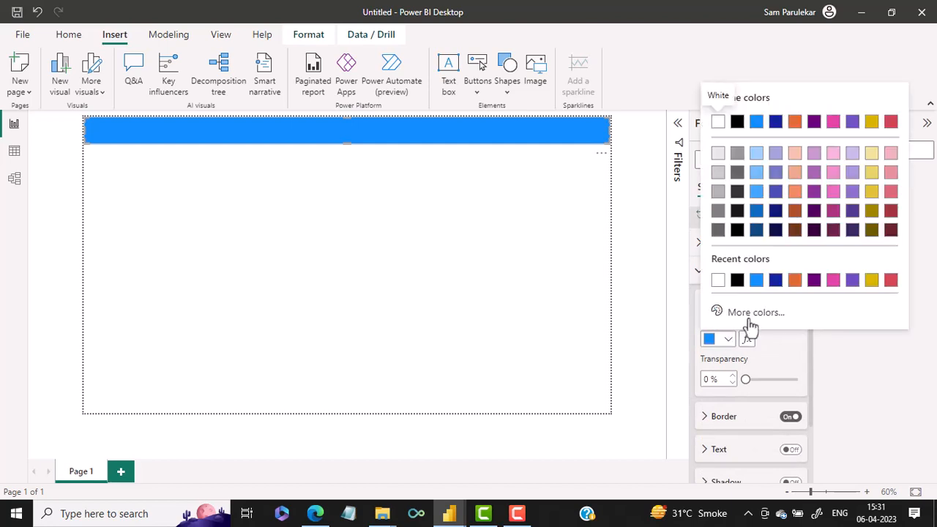
click(750, 326)
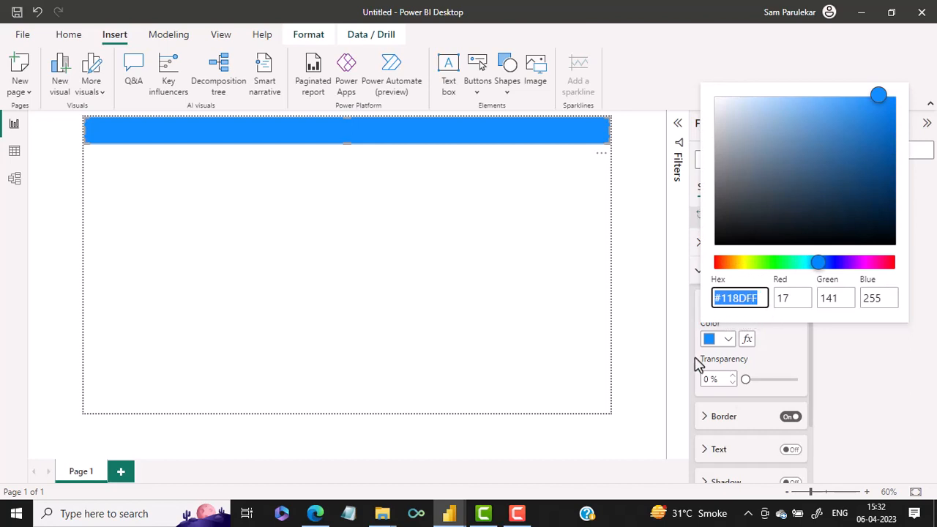
key(ctrl+v)
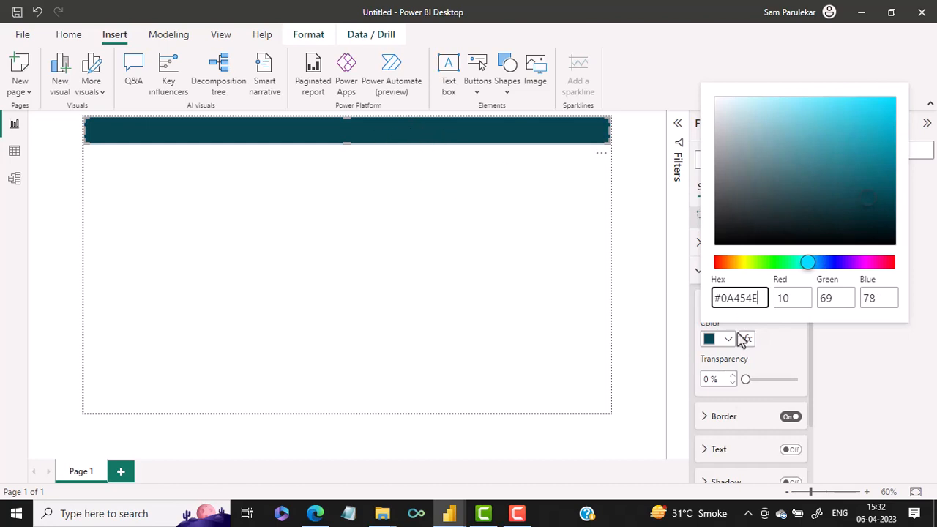
click(873, 386)
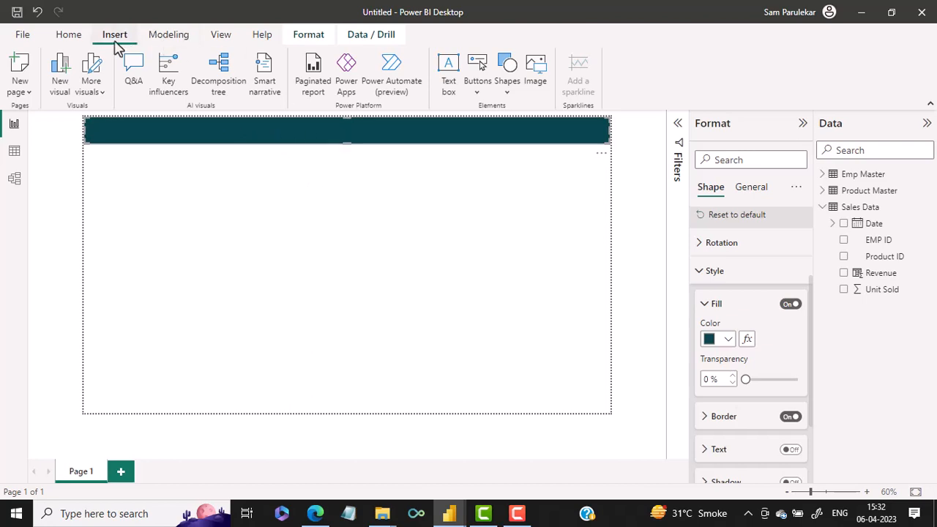
- Insert a text box reading "Sales Dashboard" below the banner
click(448, 79)
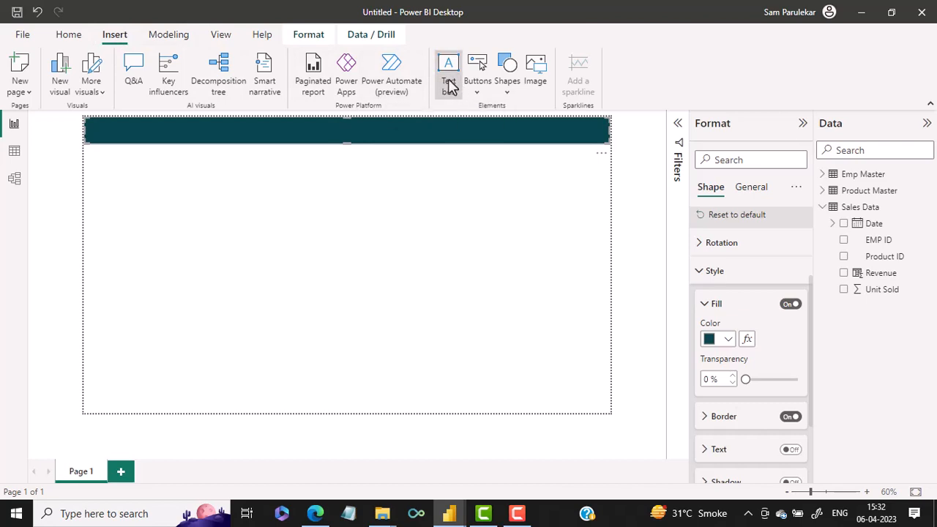
click(174, 215)
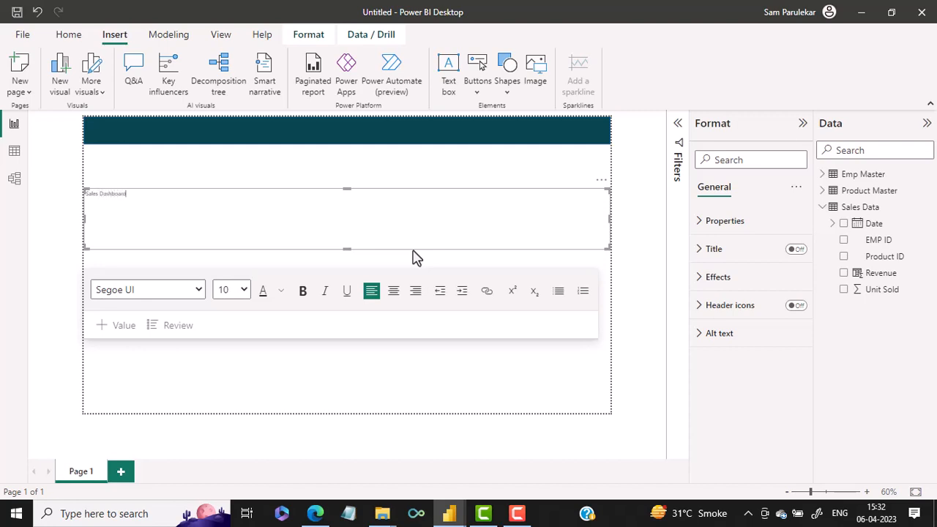
- Format the Sales Dashboard title in Segoe (Bold), size 36, centered
key(ctrl+a)
click(201, 292)
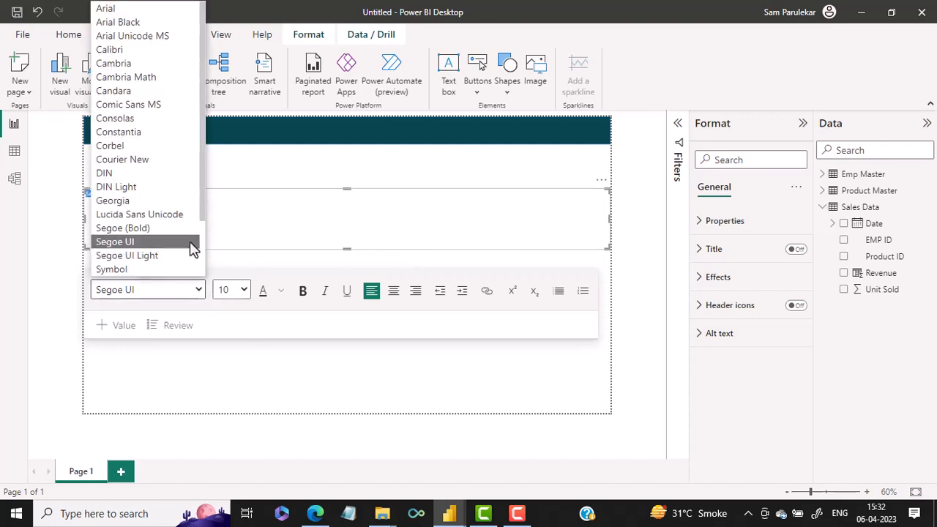
scroll(203, 211, down, 2)
drag(204, 211, 200, 266)
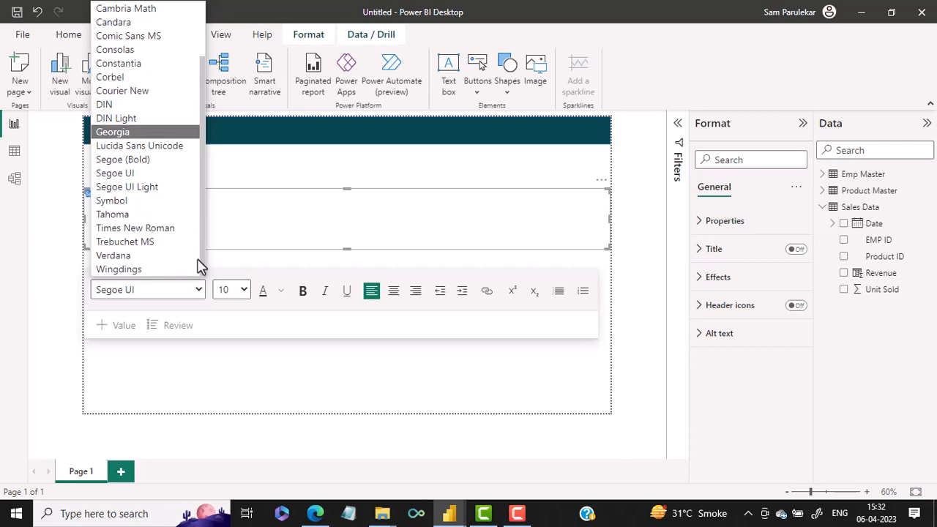
click(156, 159)
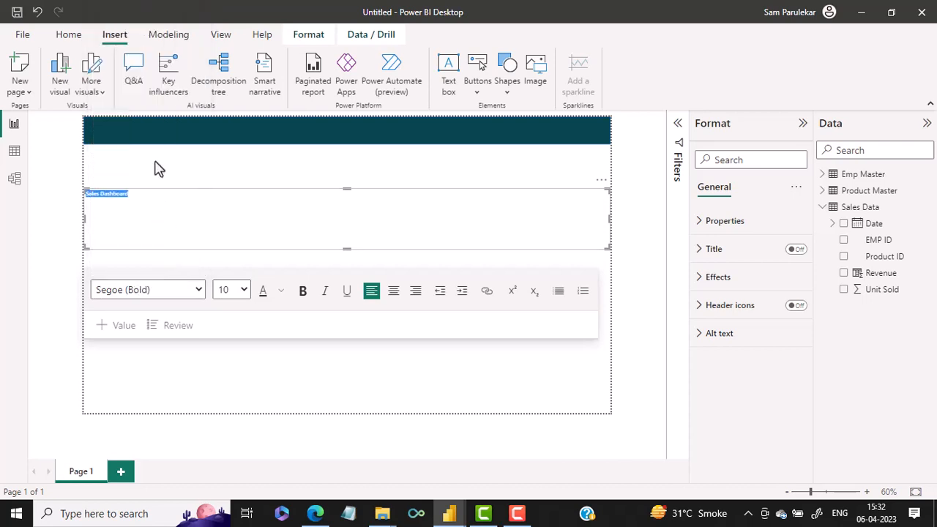
click(247, 294)
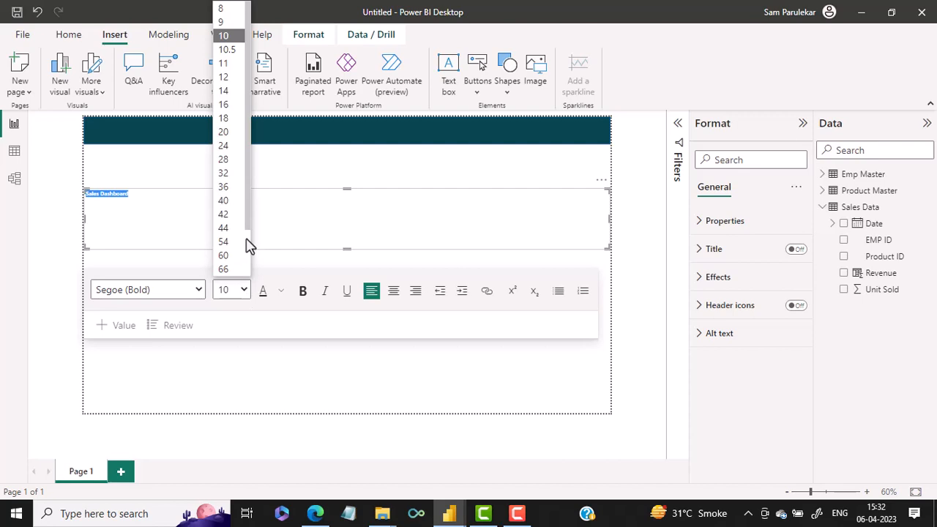
click(223, 187)
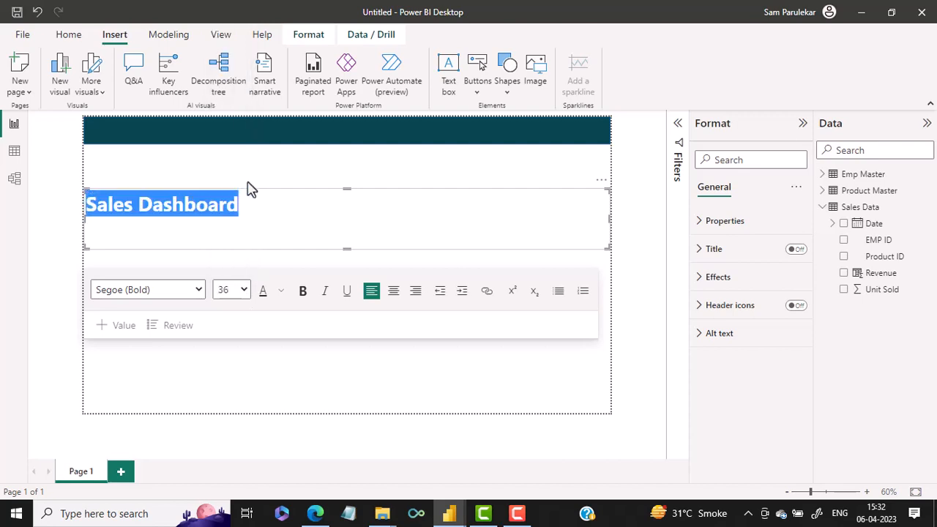
click(394, 296)
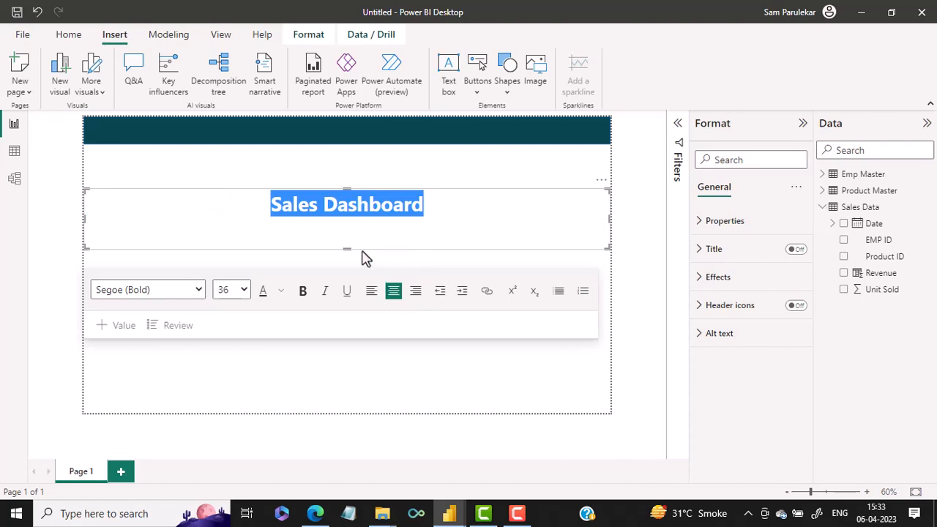
- Shrink the text box to a height of about 73 and color the Sales Dashboard title white
drag(347, 248, 351, 227)
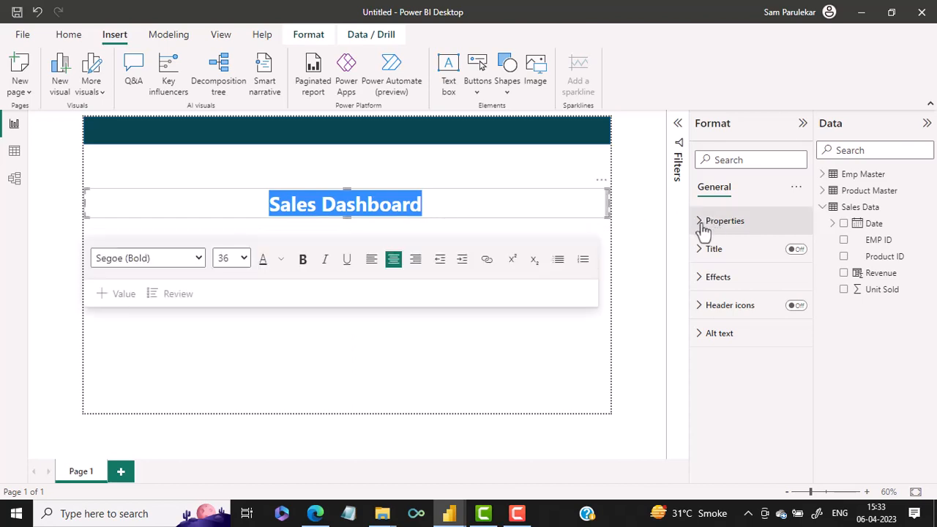
click(280, 262)
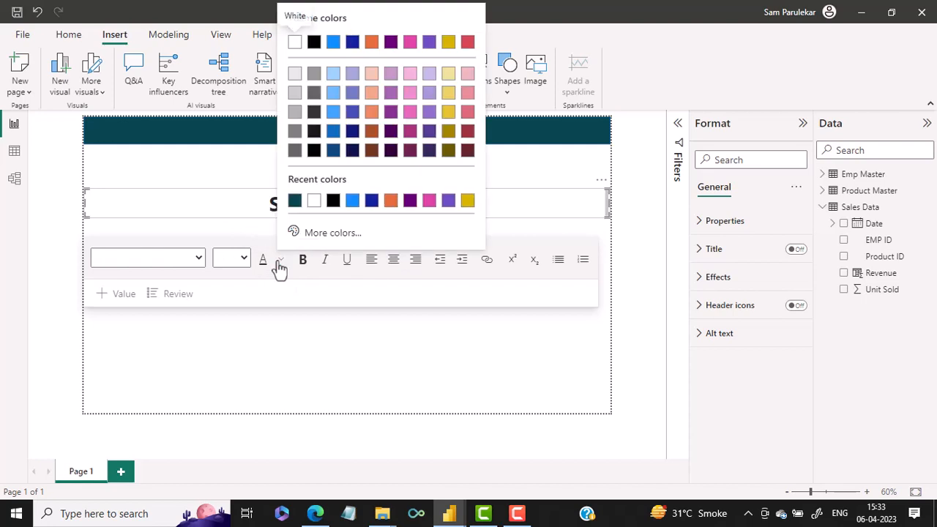
click(314, 210)
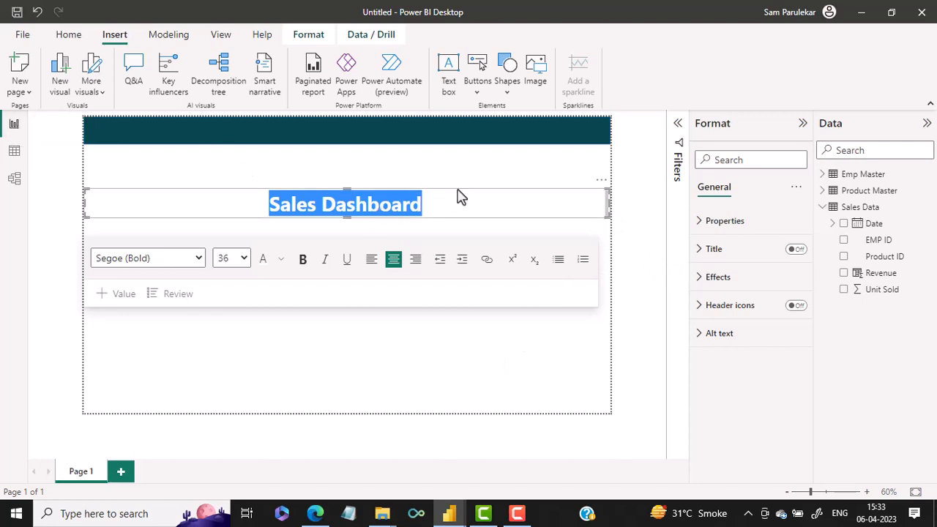
- Move the Sales Dashboard text box up over the banner at the page's upper edge
drag(457, 196, 456, 121)
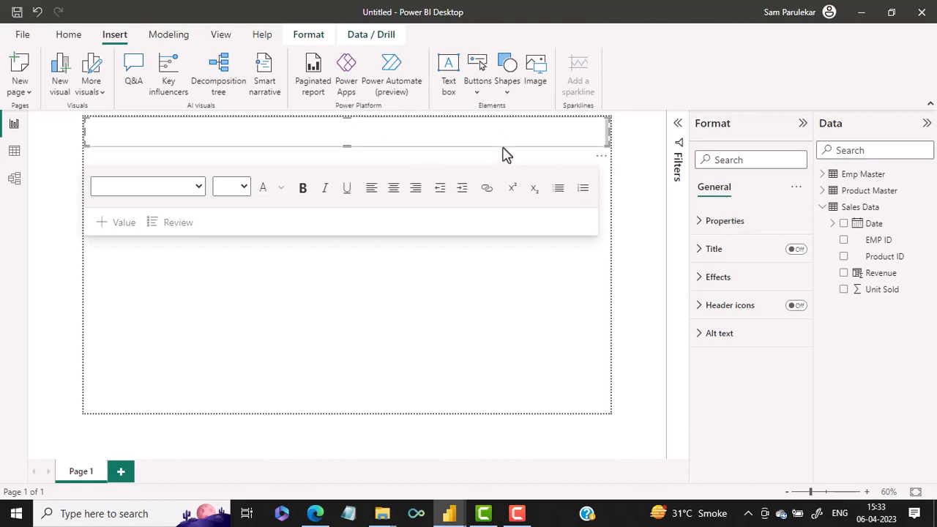
click(704, 227)
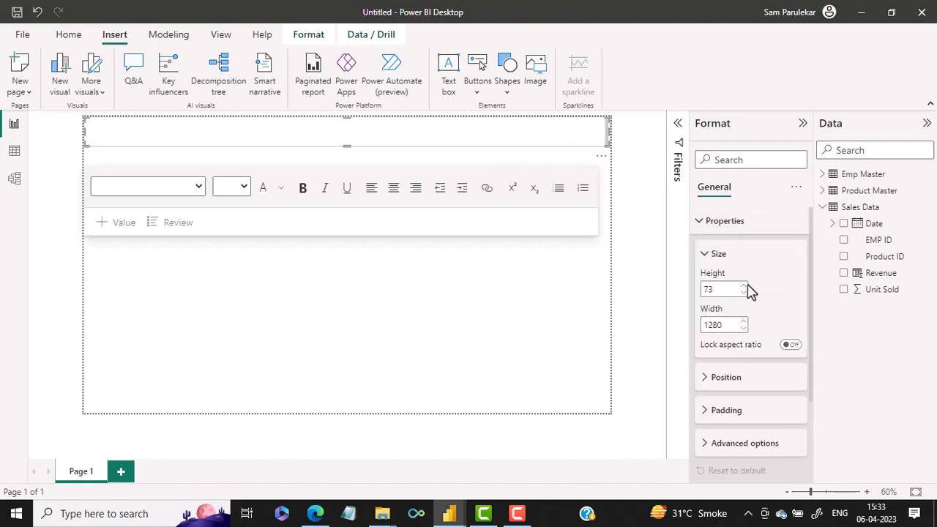
scroll(749, 290, down, 2)
scroll(750, 295, down, 1)
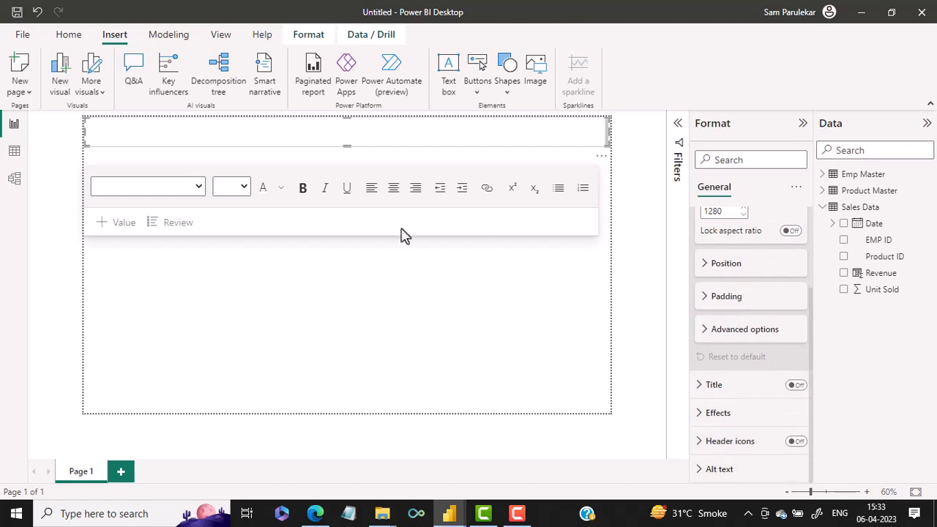
click(353, 291)
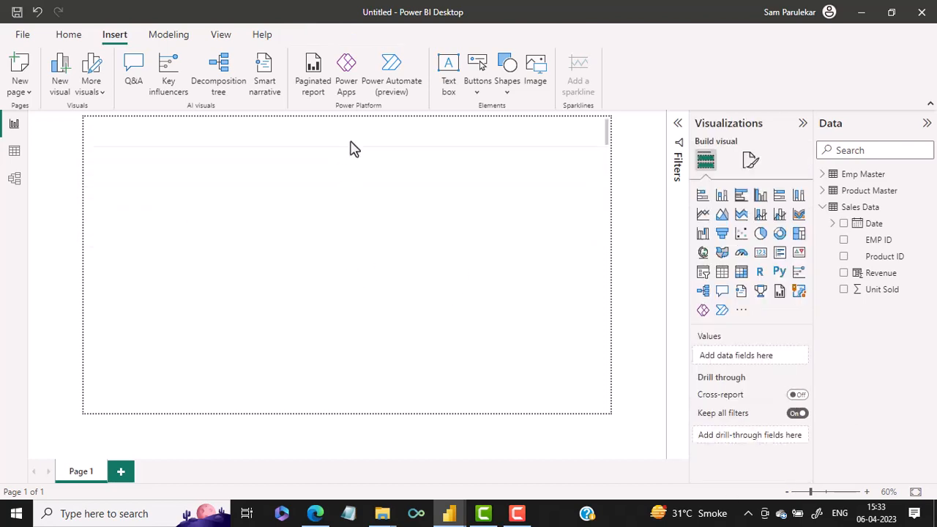
- Set the background transparency of the Sales Dashboard text box to 100%
click(416, 153)
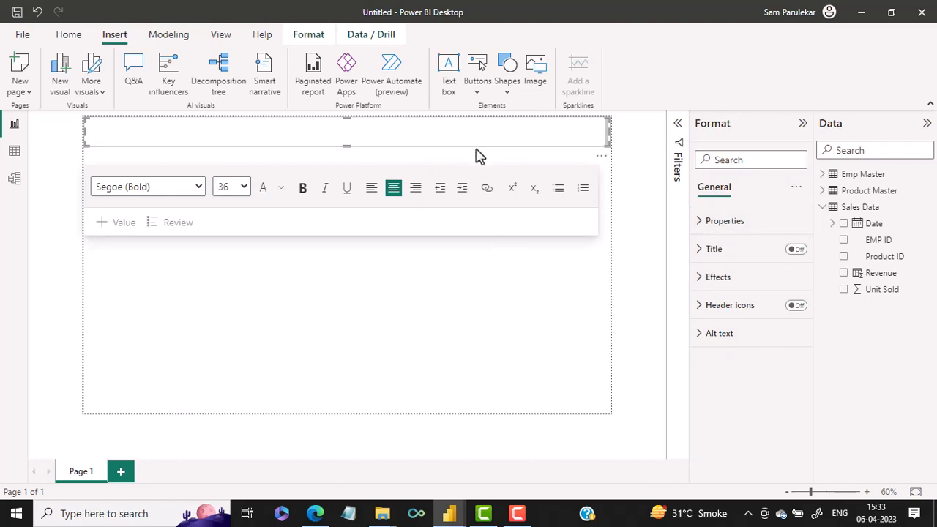
click(700, 232)
scroll(713, 269, down, 3)
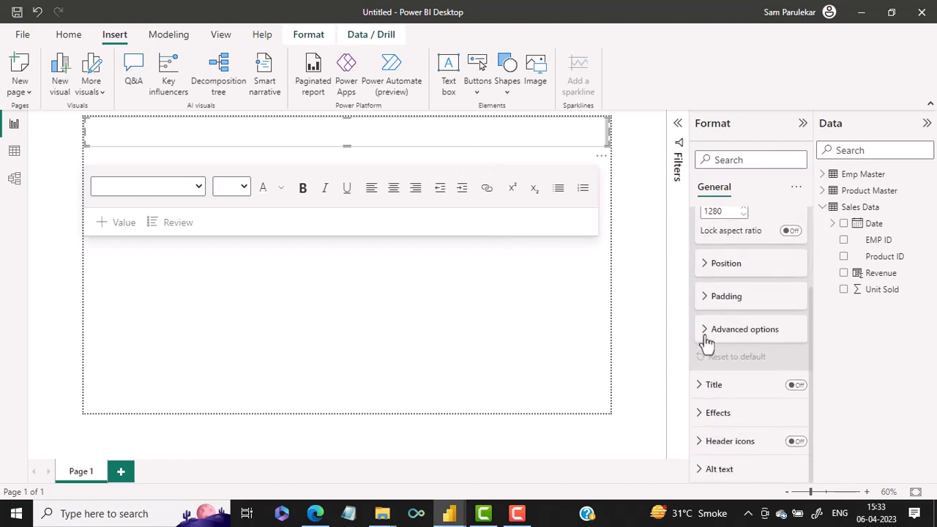
click(706, 333)
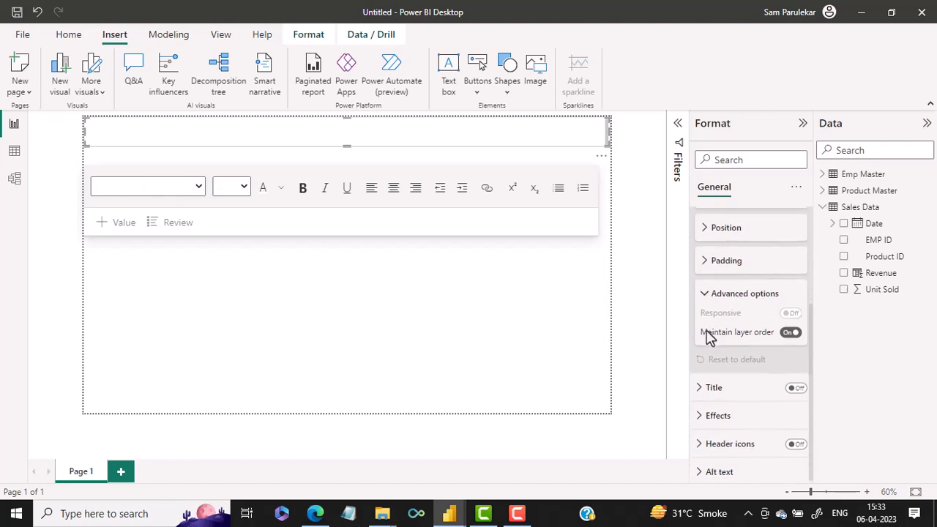
click(702, 414)
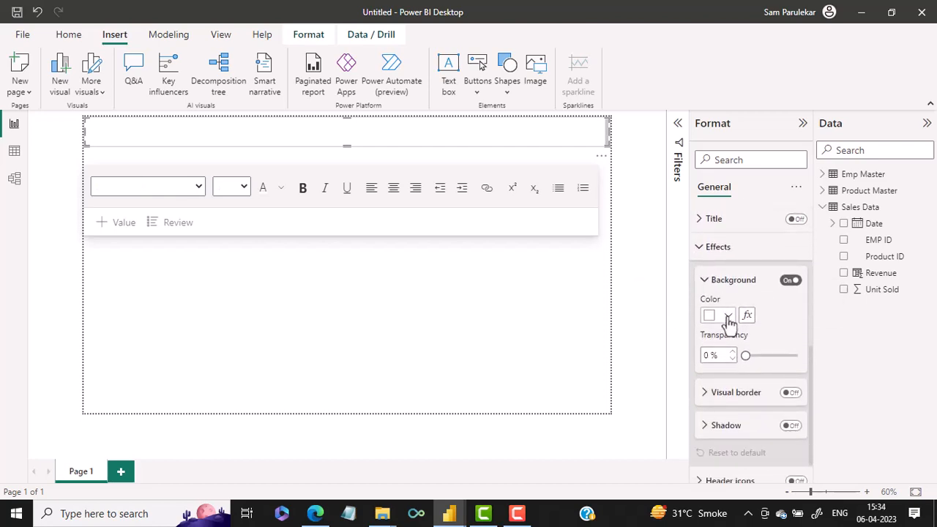
drag(746, 355, 822, 366)
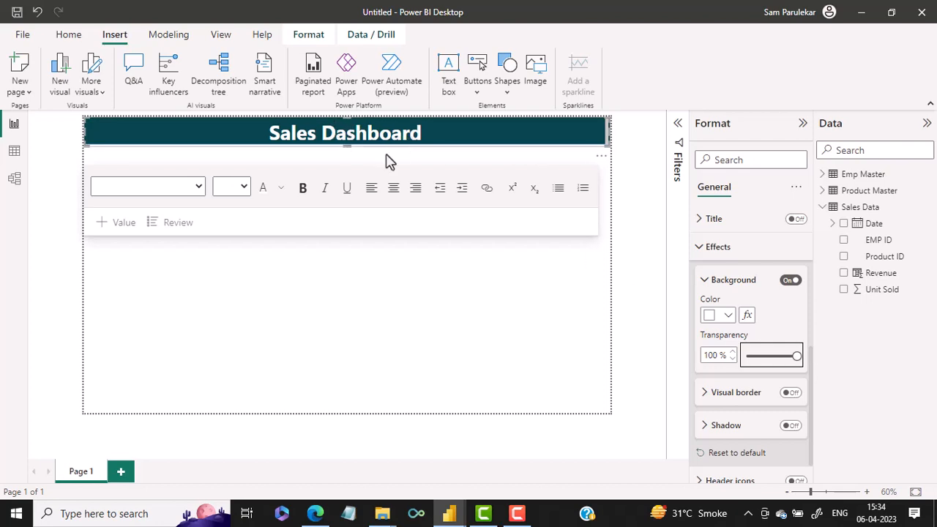
click(396, 311)
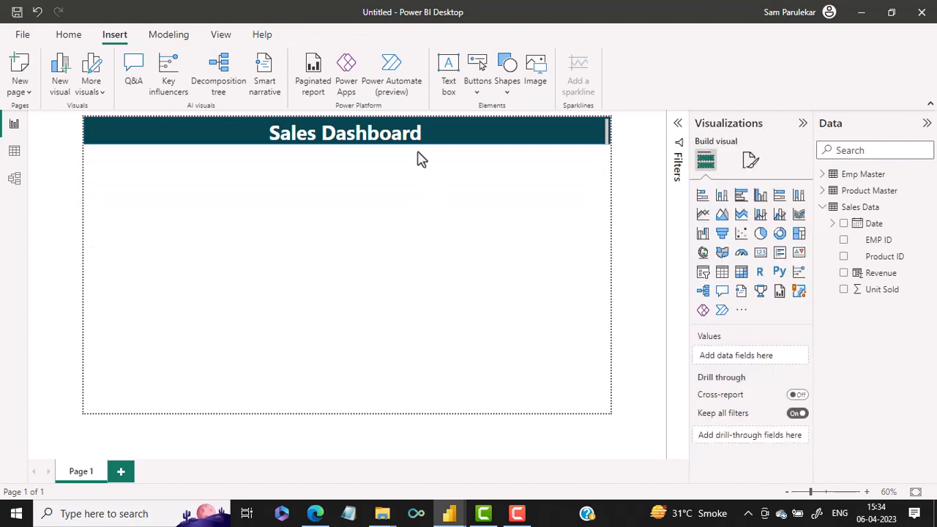
- Extend the lower edge of the Sales Dashboard text box slightly to remove its scroll bar
click(444, 126)
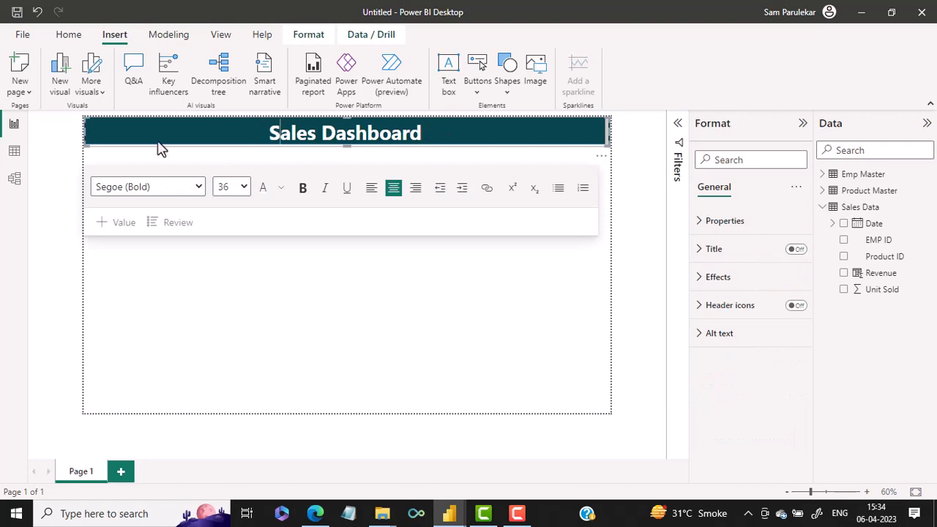
click(346, 353)
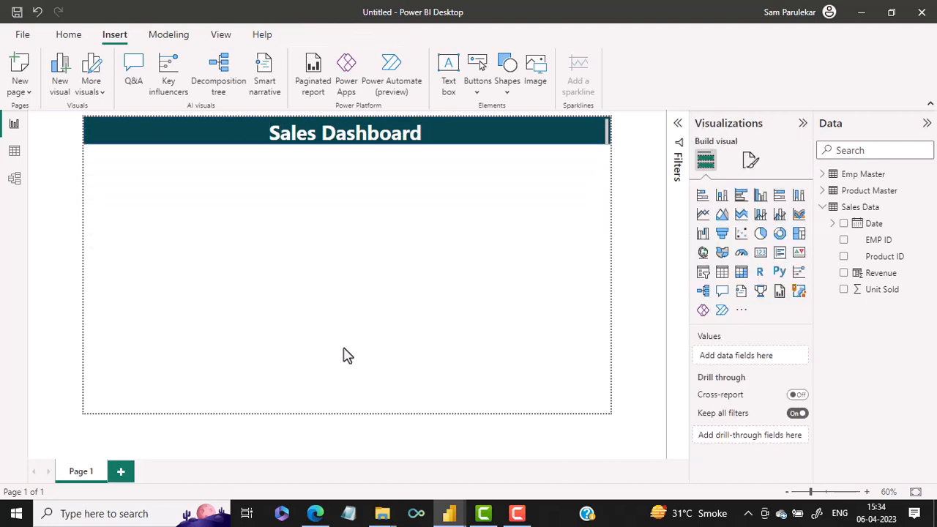
click(101, 154)
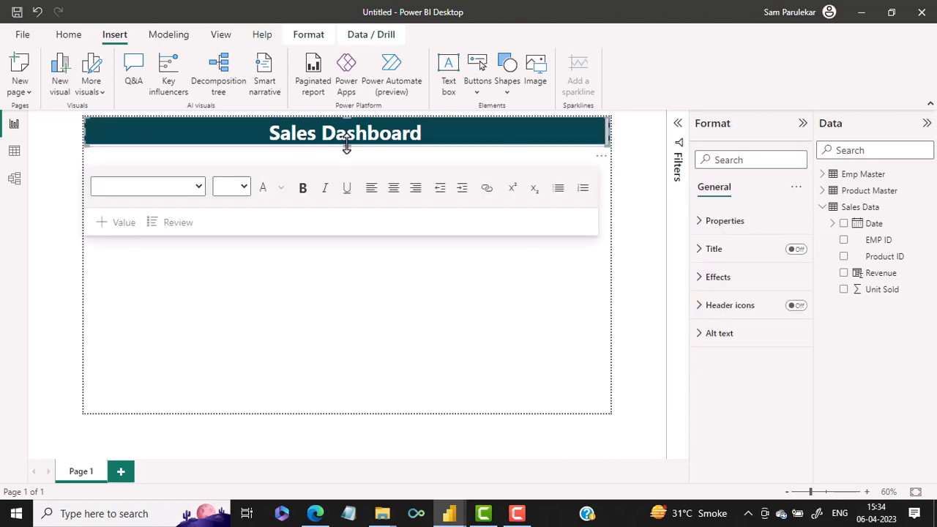
drag(346, 144, 342, 152)
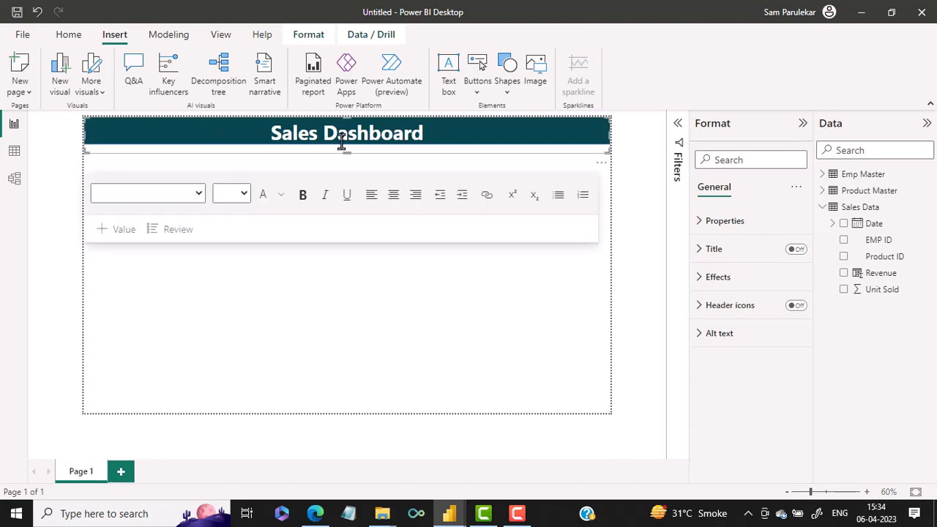
click(328, 287)
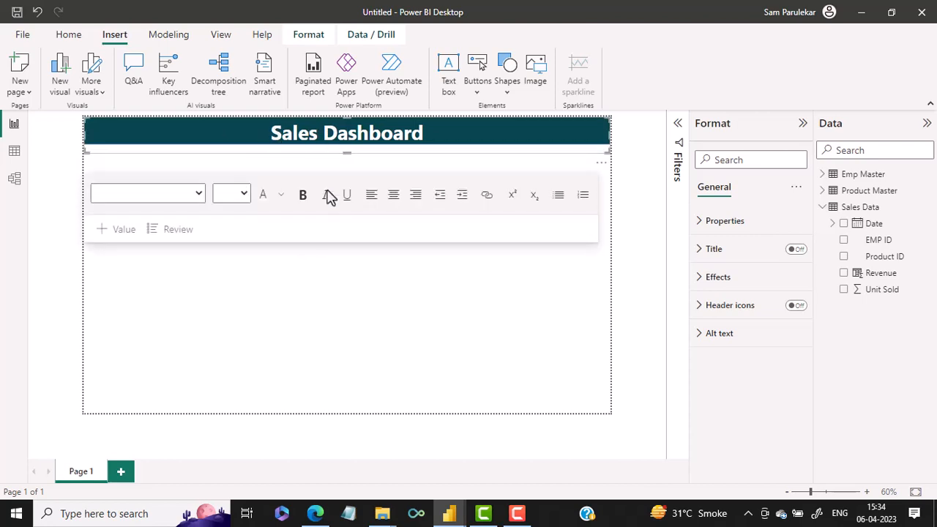
click(271, 135)
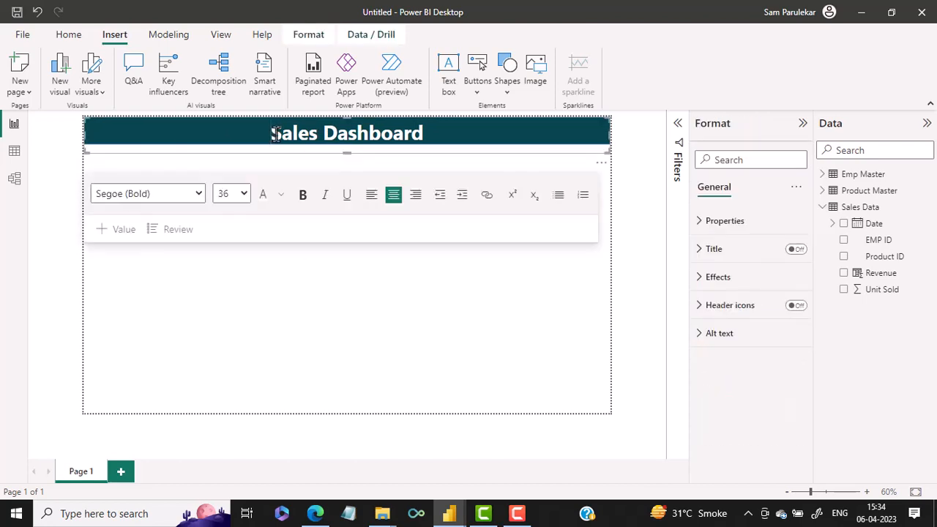
click(265, 179)
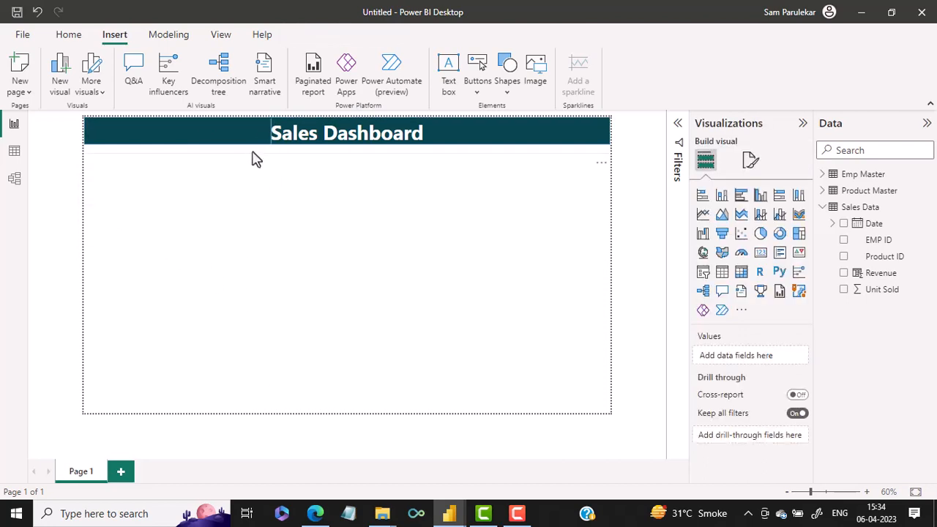
click(286, 141)
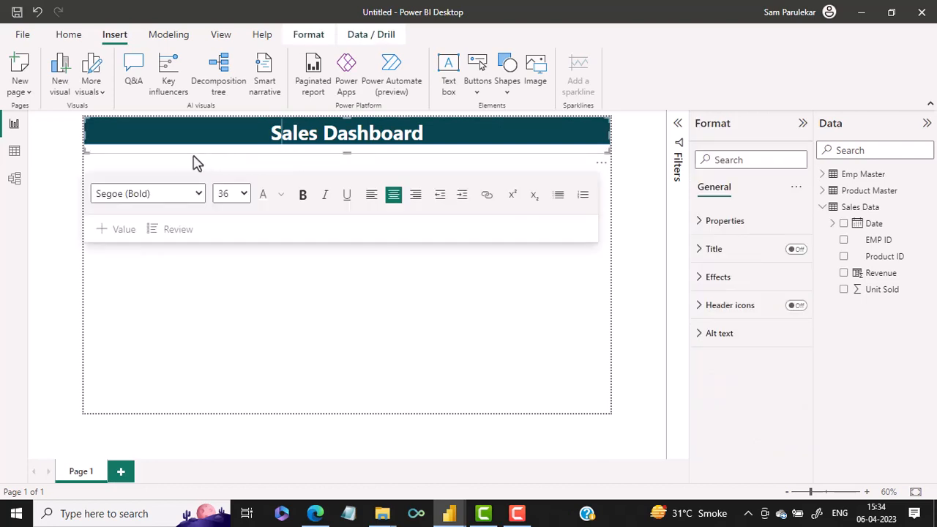
click(193, 207)
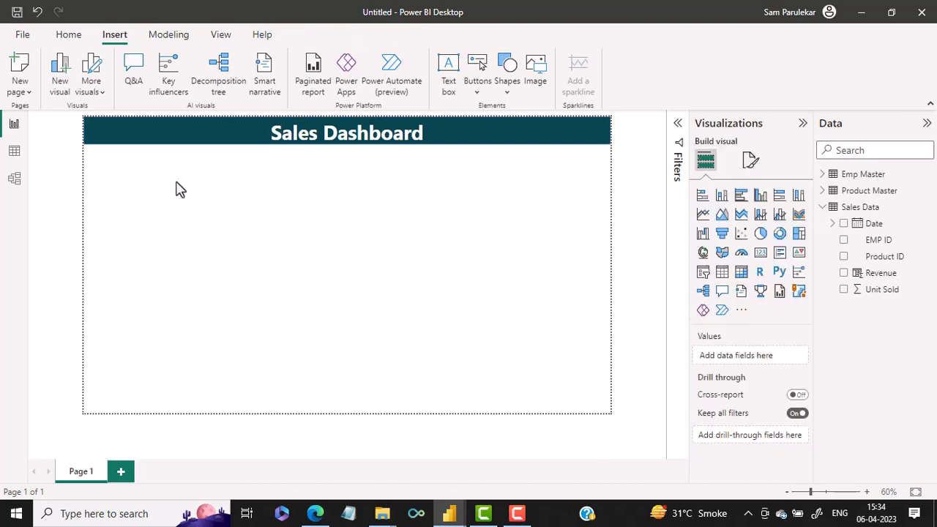
- Make the dark teal banner slightly taller, moving the Sales Dashboard text box below it for access and back over it
click(207, 150)
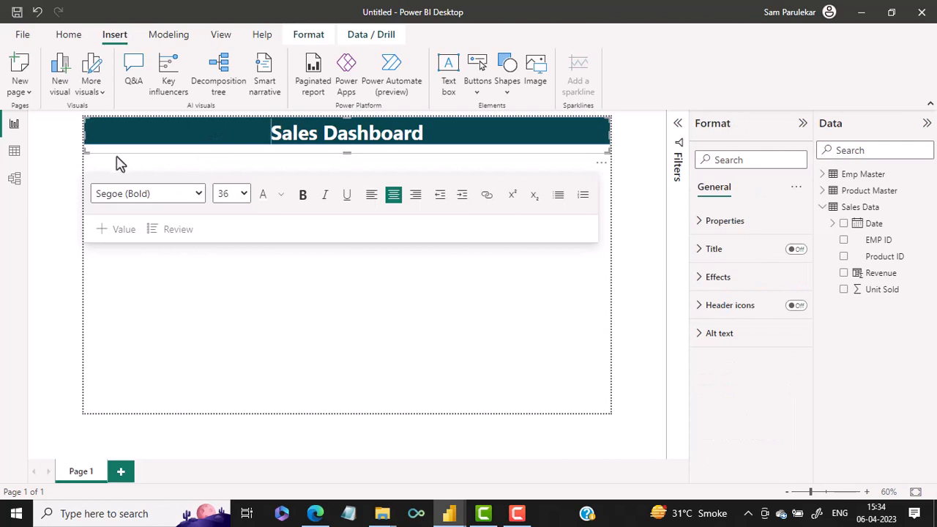
drag(117, 159, 119, 197)
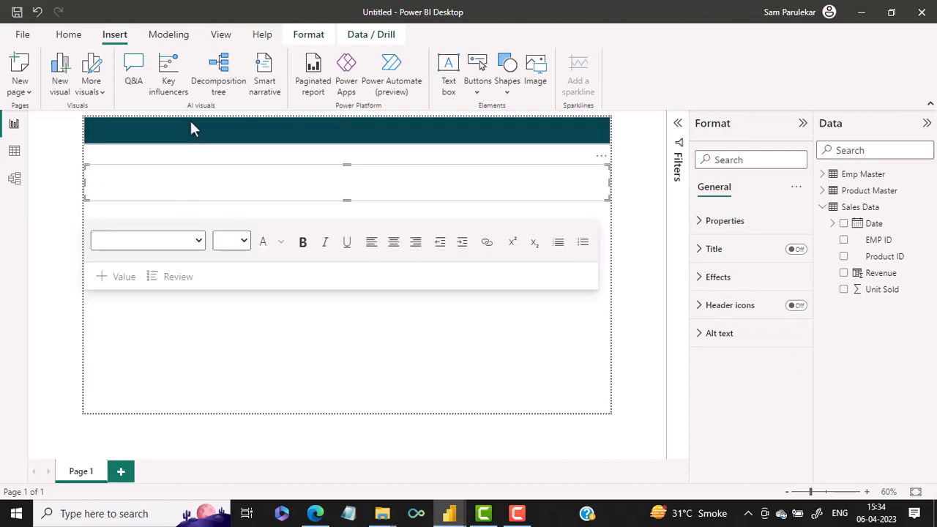
click(325, 142)
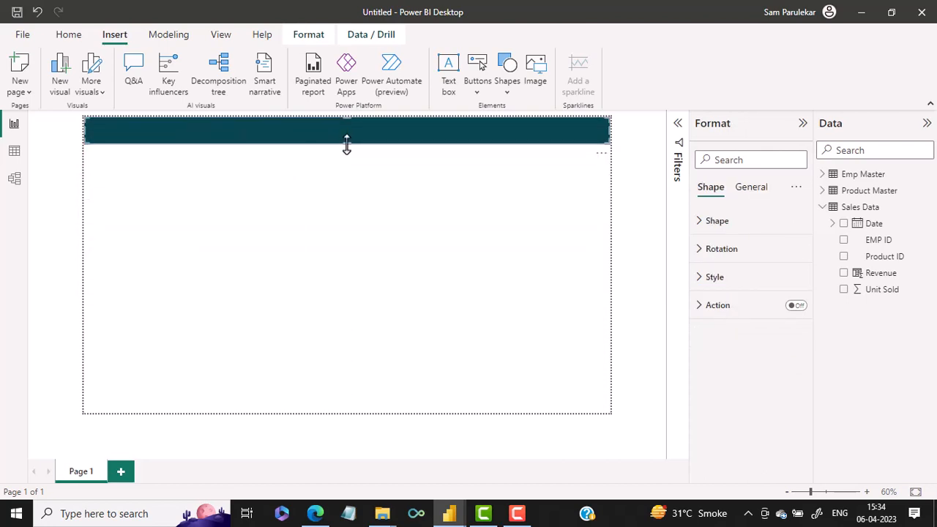
drag(348, 145, 347, 155)
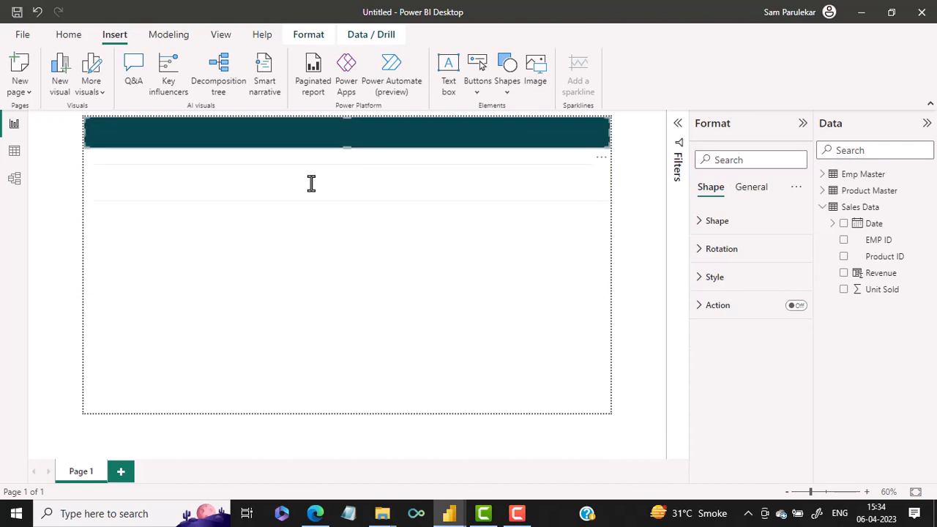
click(332, 194)
drag(328, 199, 329, 162)
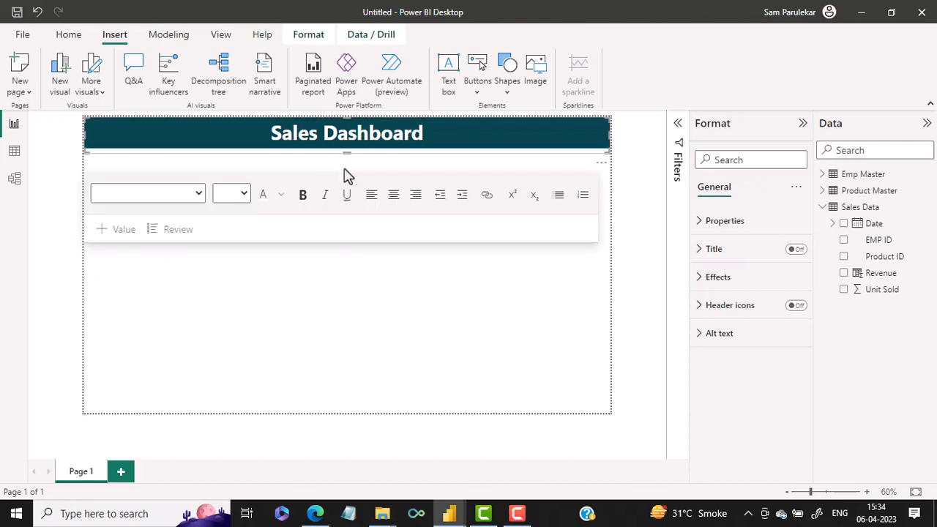
click(329, 244)
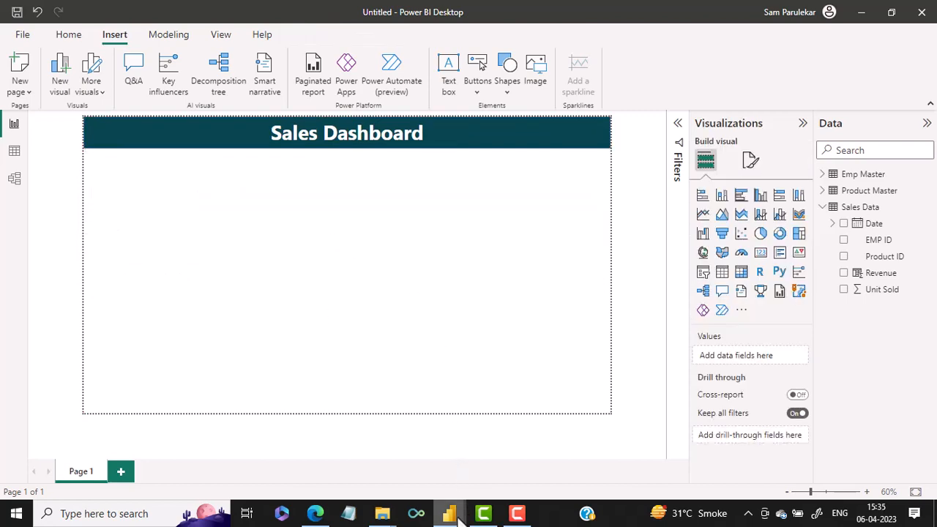
- Switch to the finished sales dashboard report to review its layout, and return to the untitled report
mouse_move(456, 516)
click(434, 485)
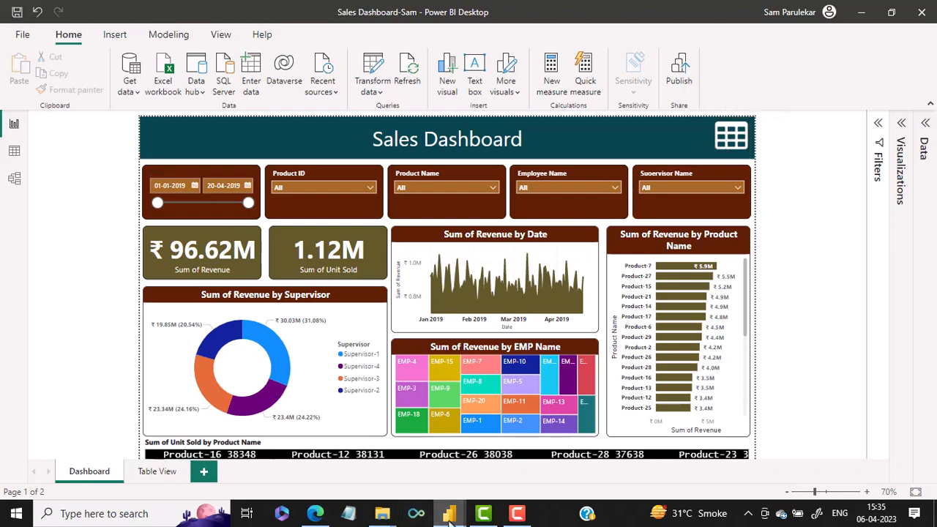
mouse_move(460, 497)
click(501, 474)
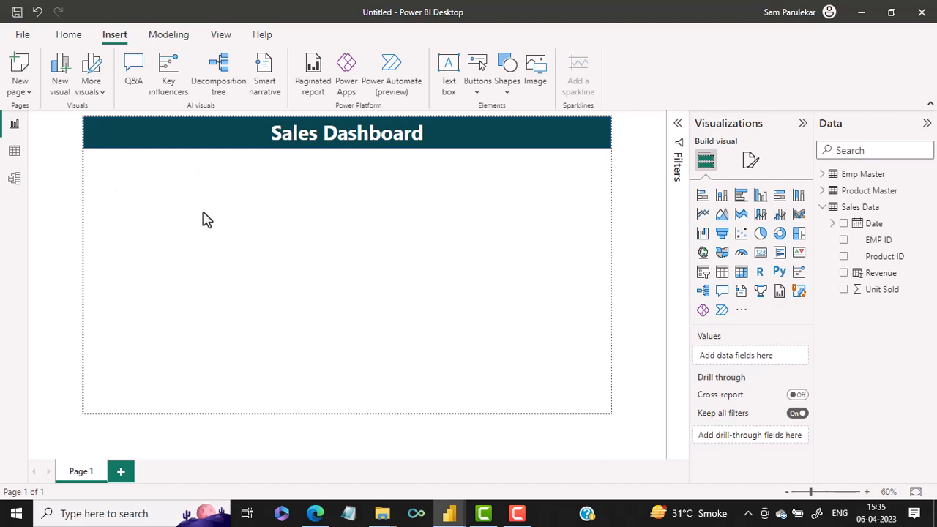
- Insert a small slicer just below the left end of the banner and assign it the Date field from Sales Data
click(702, 273)
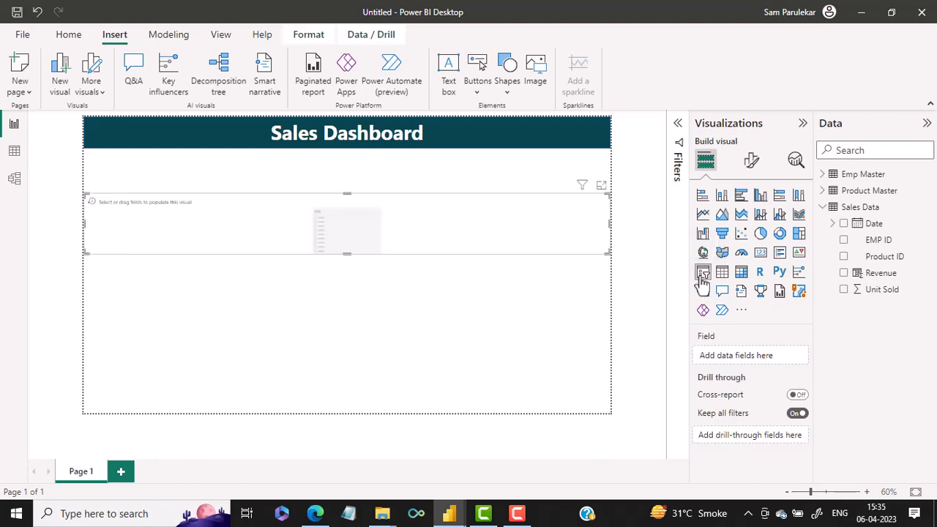
drag(609, 229, 183, 233)
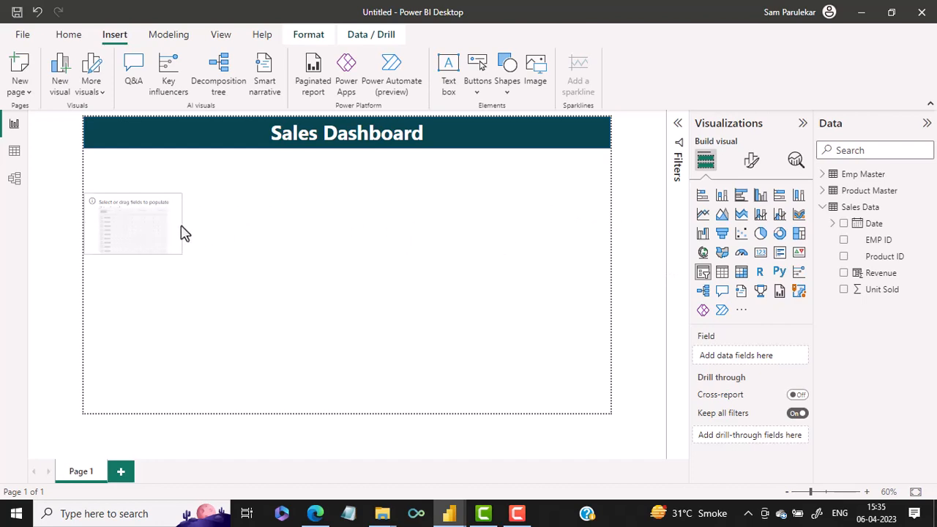
drag(132, 253, 147, 185)
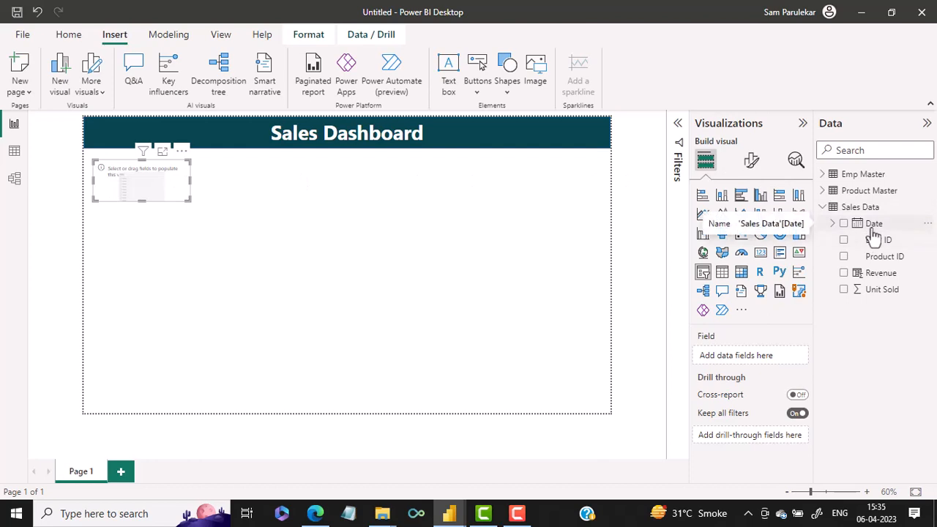
drag(874, 233, 750, 359)
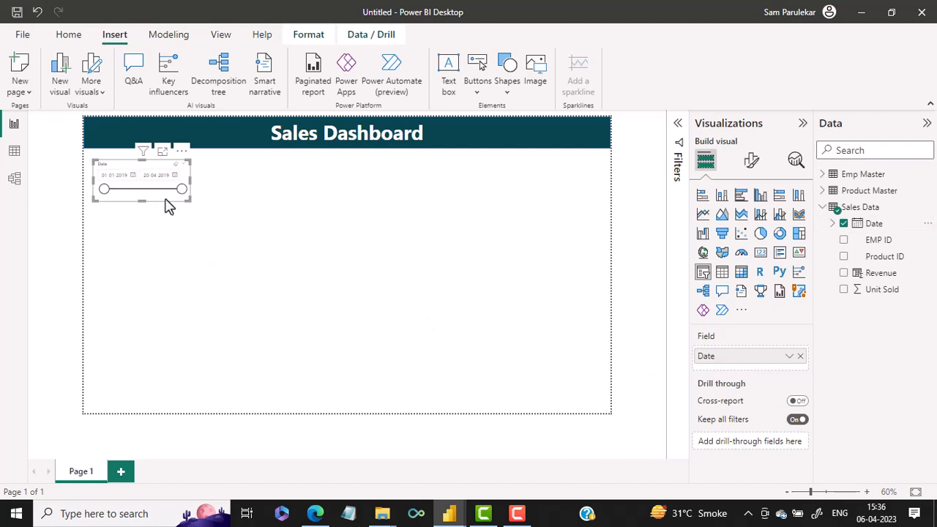
- Set the Date slicer's header text to Segoe UI Bold at size 10
click(868, 493)
click(867, 492)
click(867, 492)
click(868, 492)
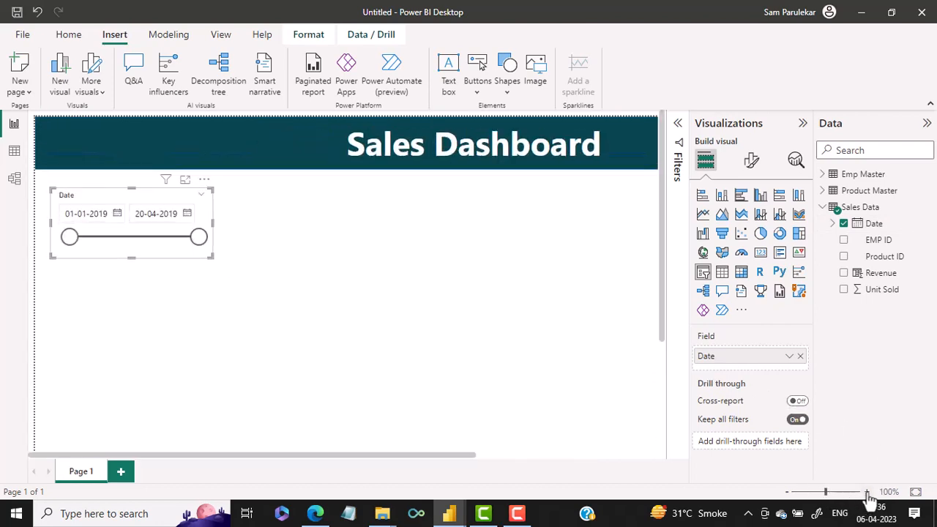
click(867, 493)
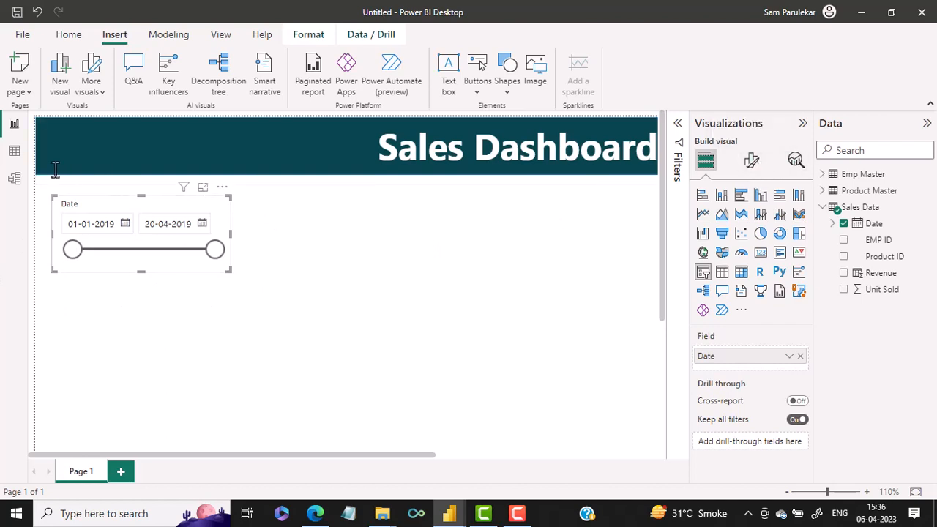
click(754, 163)
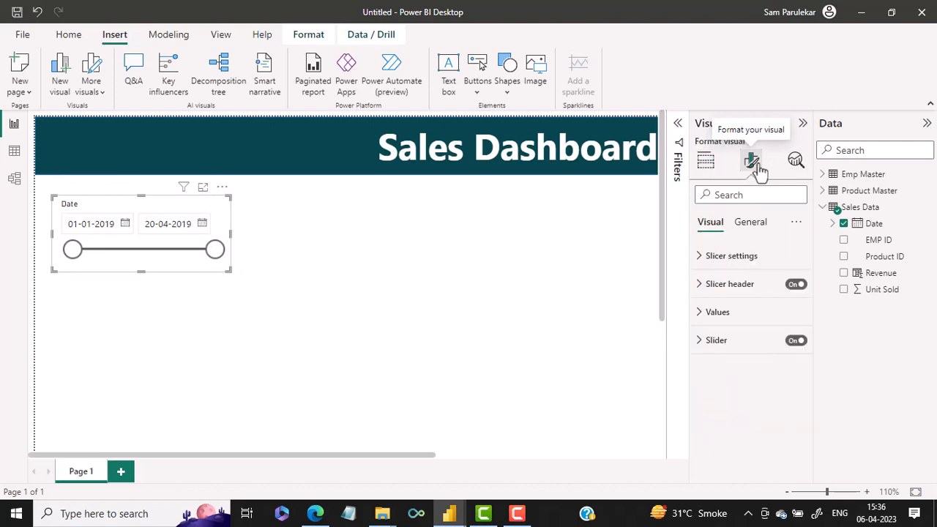
click(696, 268)
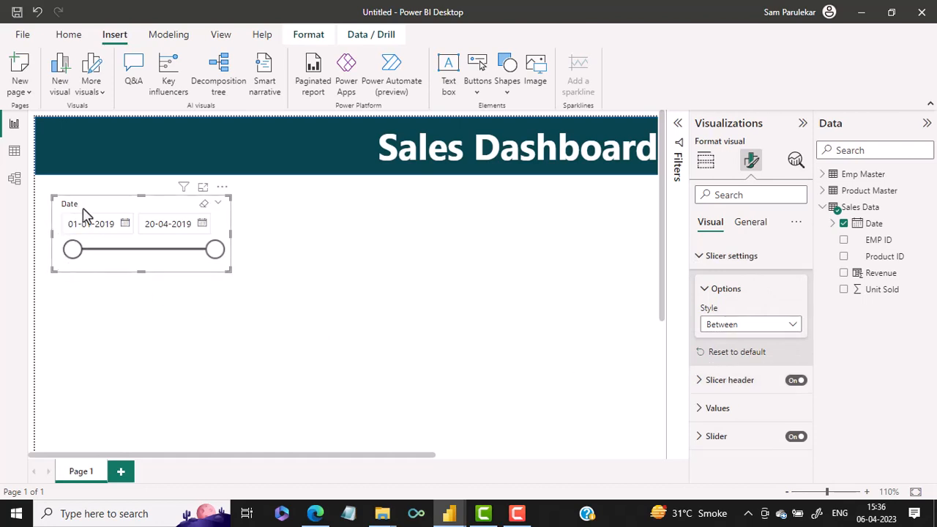
click(702, 390)
scroll(721, 386, down, 5)
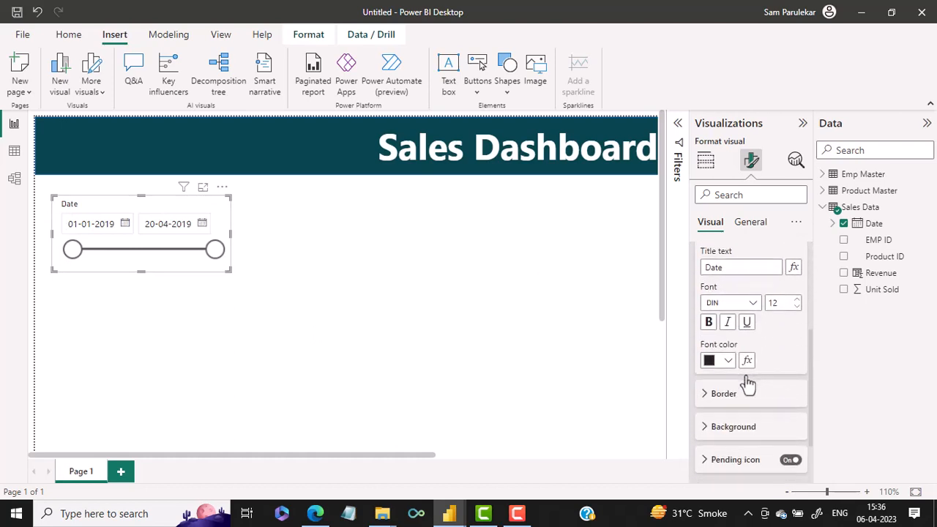
click(754, 304)
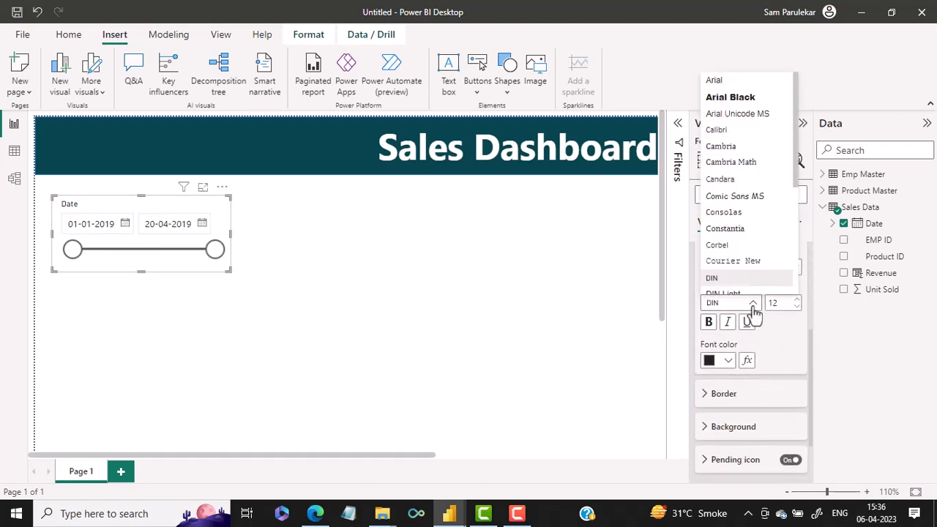
scroll(773, 264, down, 3)
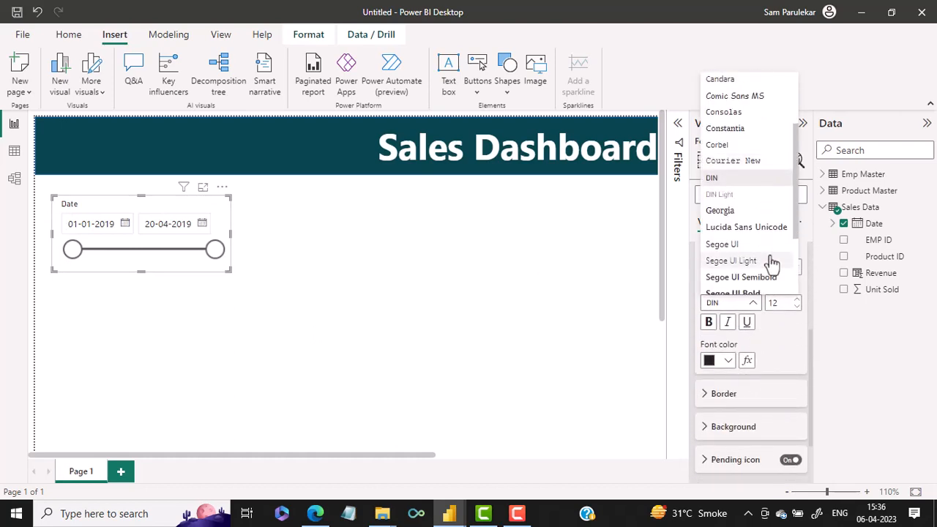
scroll(767, 263, down, 1)
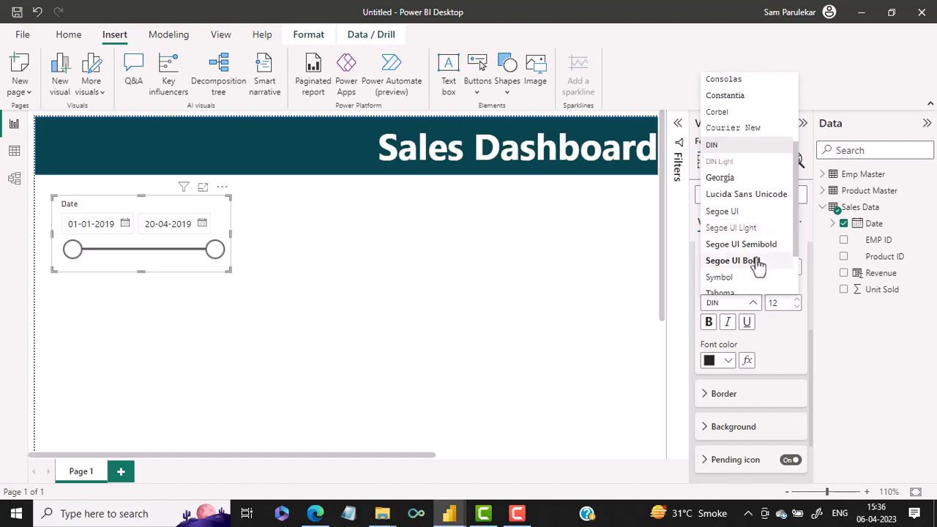
click(756, 261)
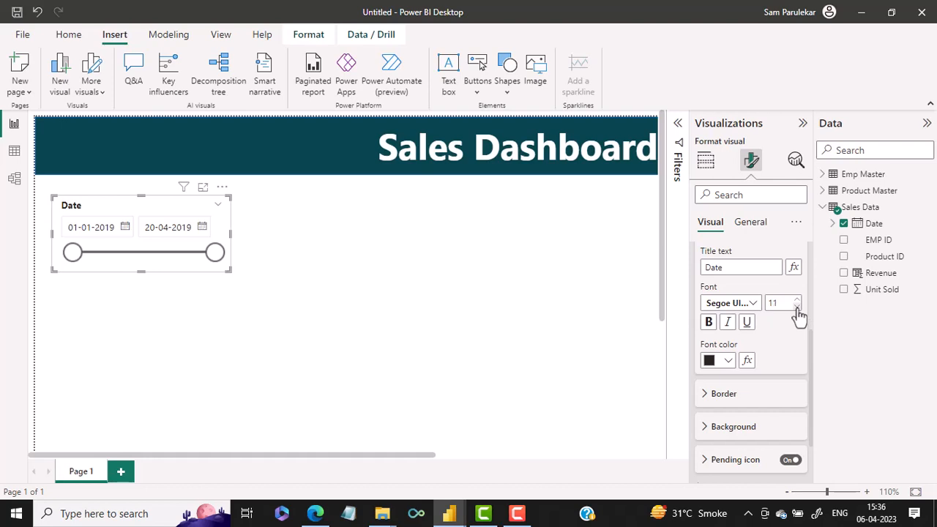
click(797, 306)
- Open the slicer header's background color choices and copy the dark brown hex code #611F06 from the Adobe Color palette in Edge
scroll(776, 350, down, 2)
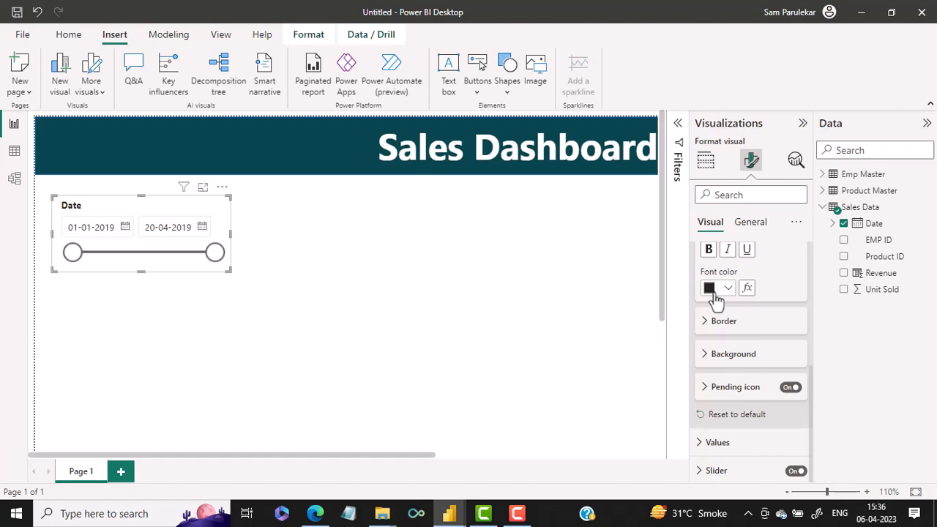
click(708, 359)
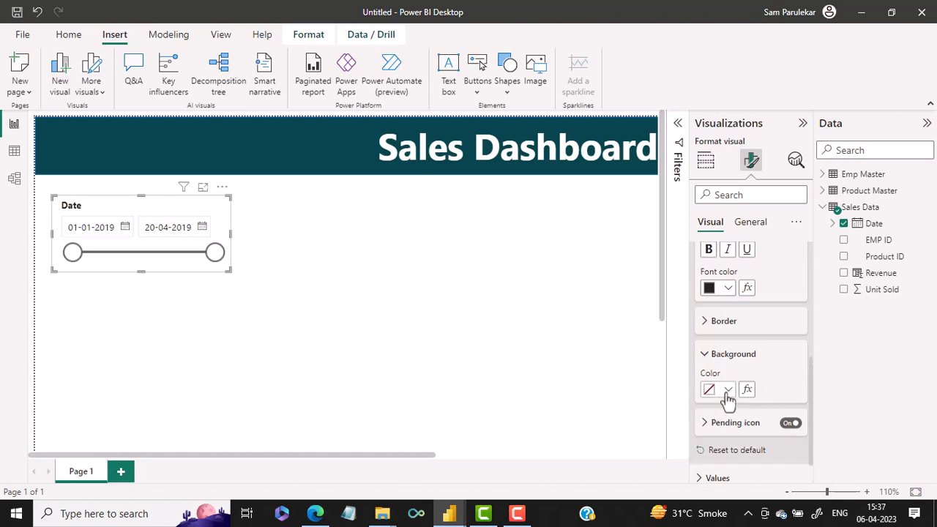
click(728, 392)
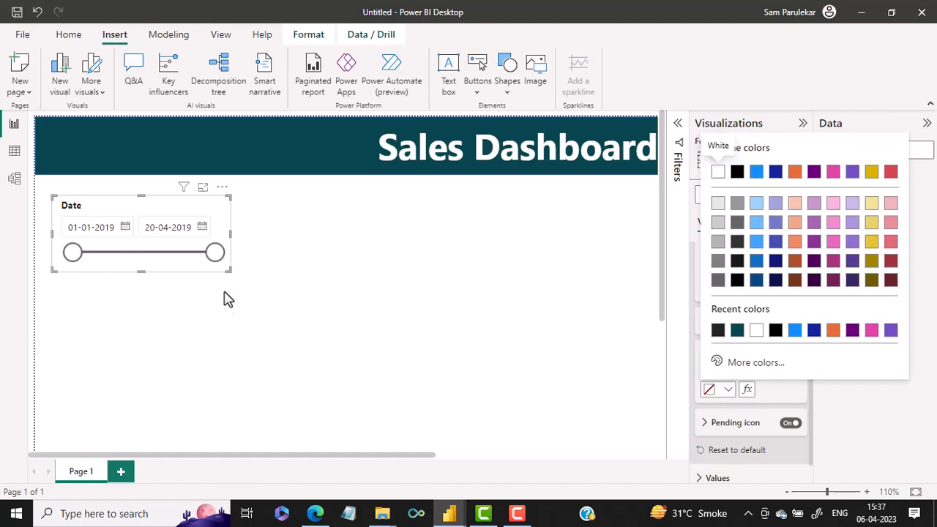
mouse_move(333, 516)
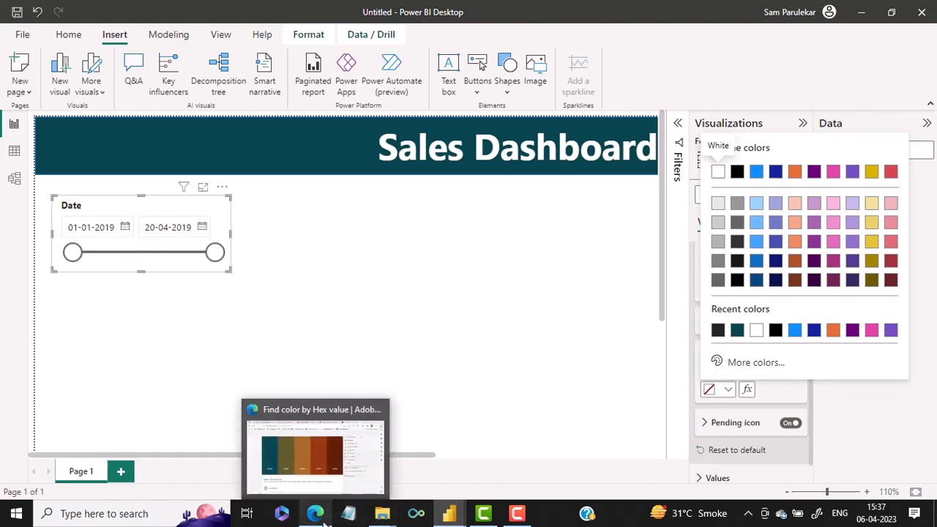
click(330, 472)
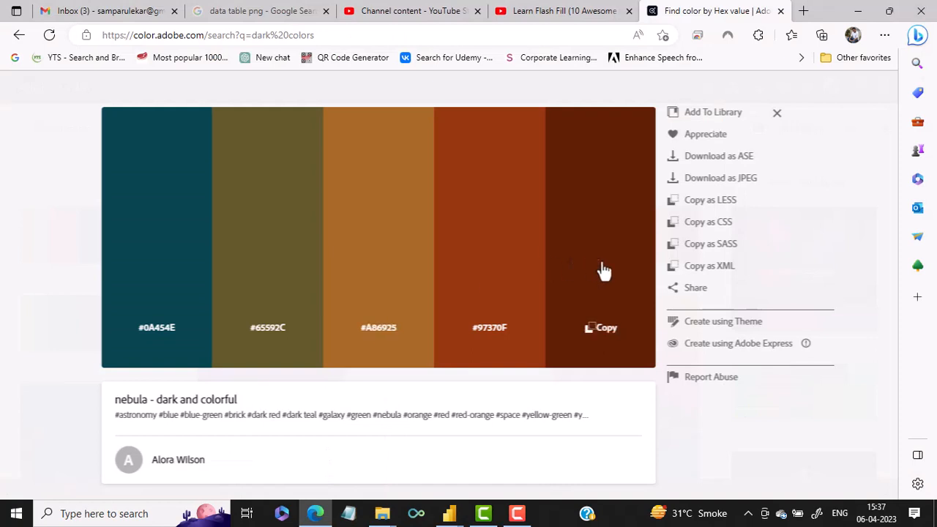
click(606, 336)
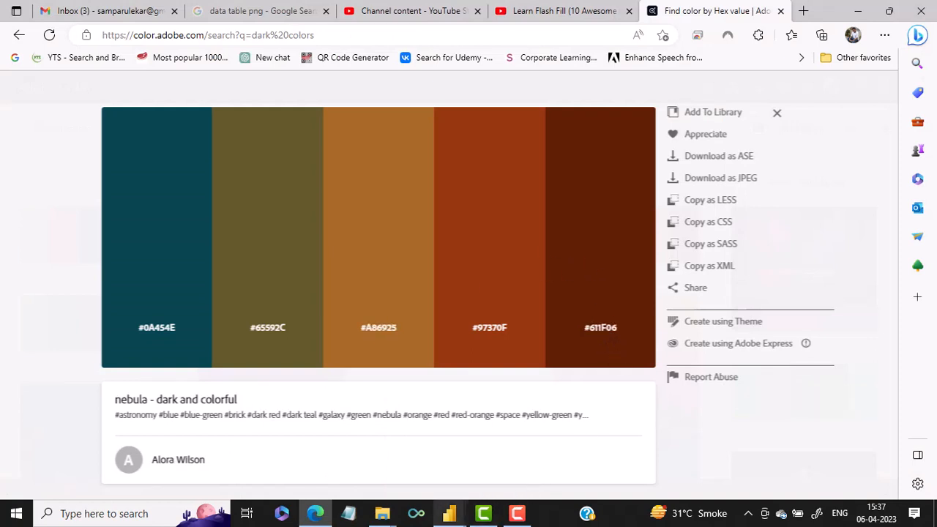
- Return to the untitled Power BI report and apply the custom color #611F06 to the slicer header's background
mouse_move(448, 512)
click(490, 483)
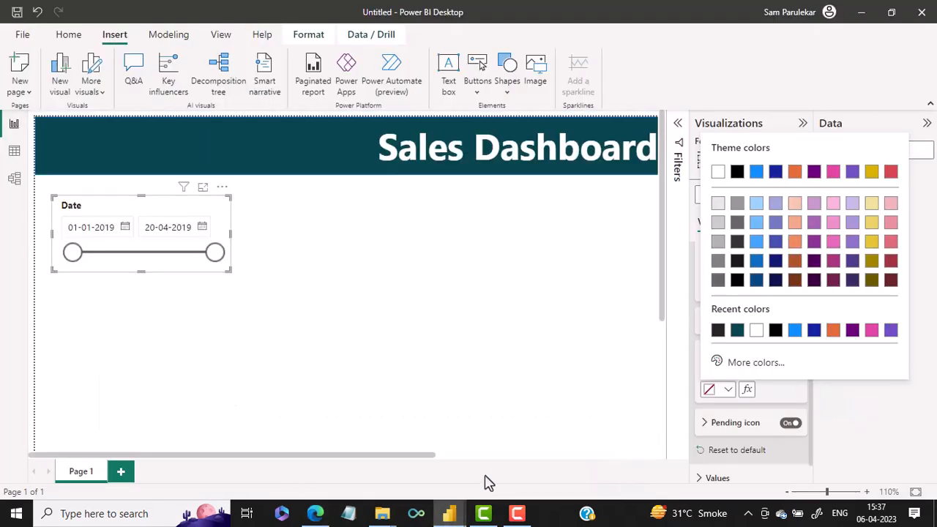
click(761, 370)
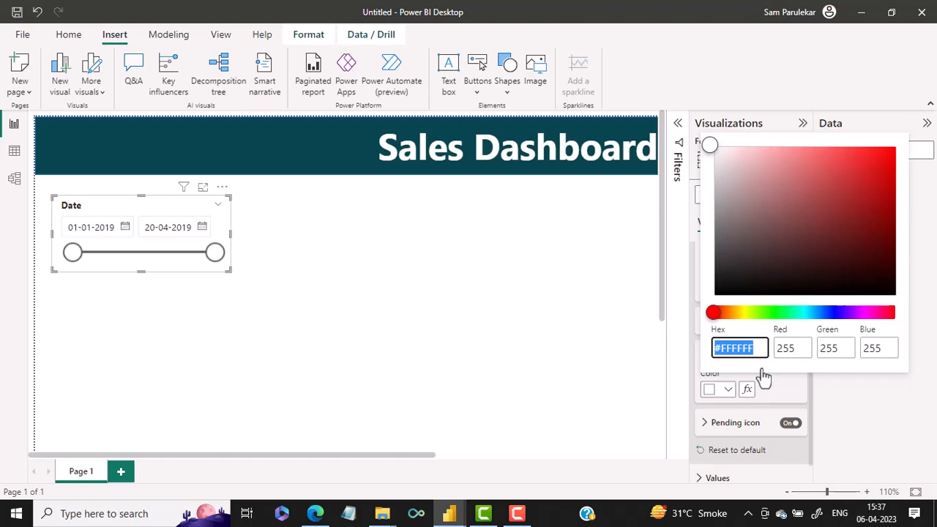
text(#611F06)
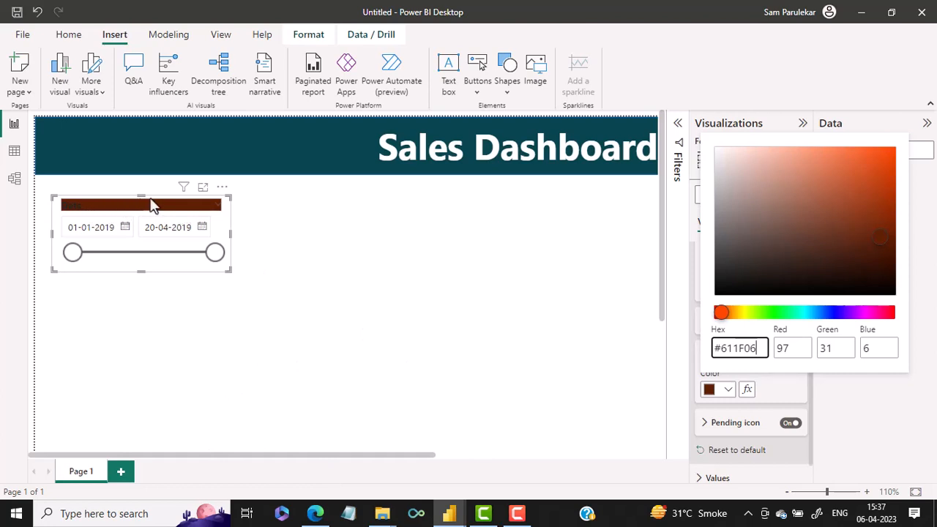
- Set the slicer header's background color to white
click(731, 393)
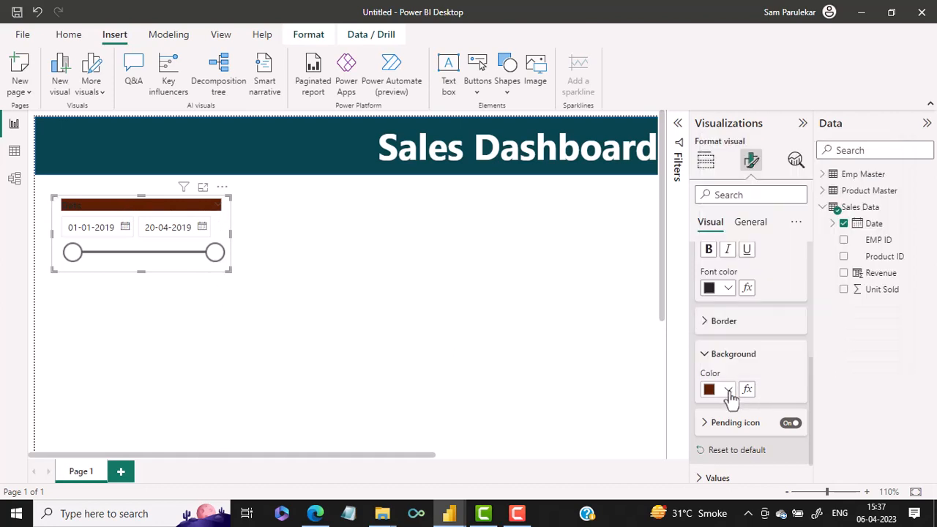
click(729, 391)
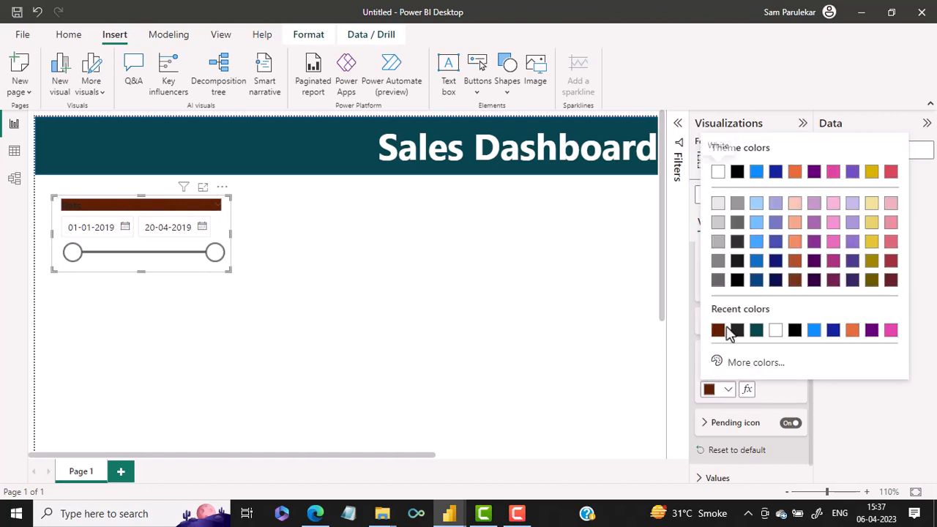
click(717, 178)
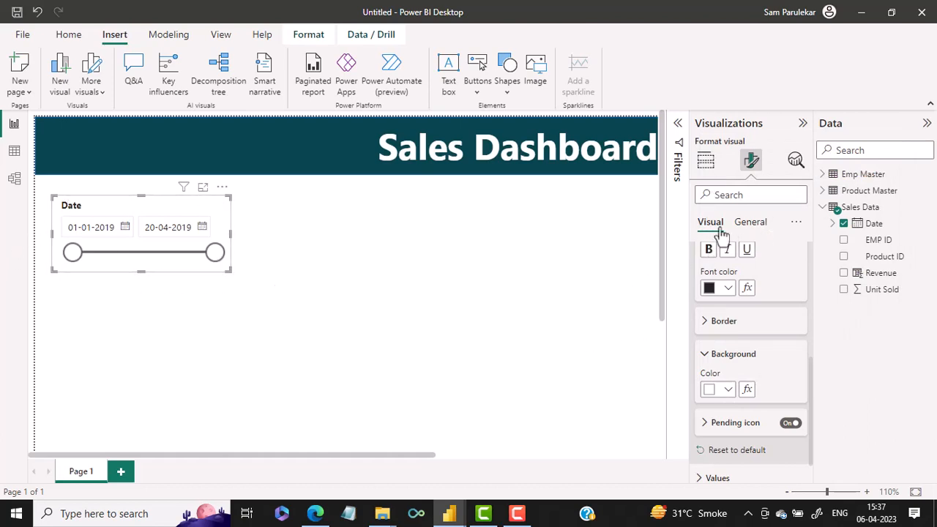
- Fill the whole Date slicer's background with the custom color #611F06 through its general effects
click(750, 224)
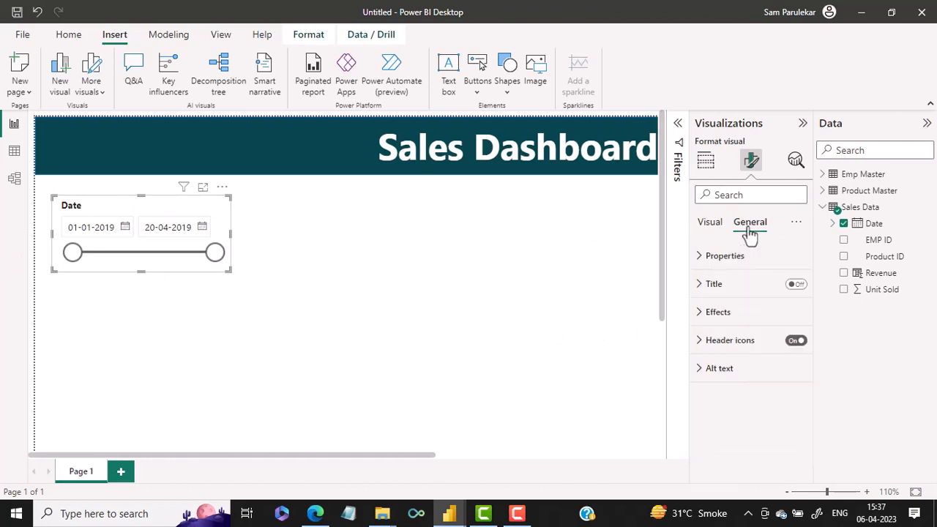
click(700, 313)
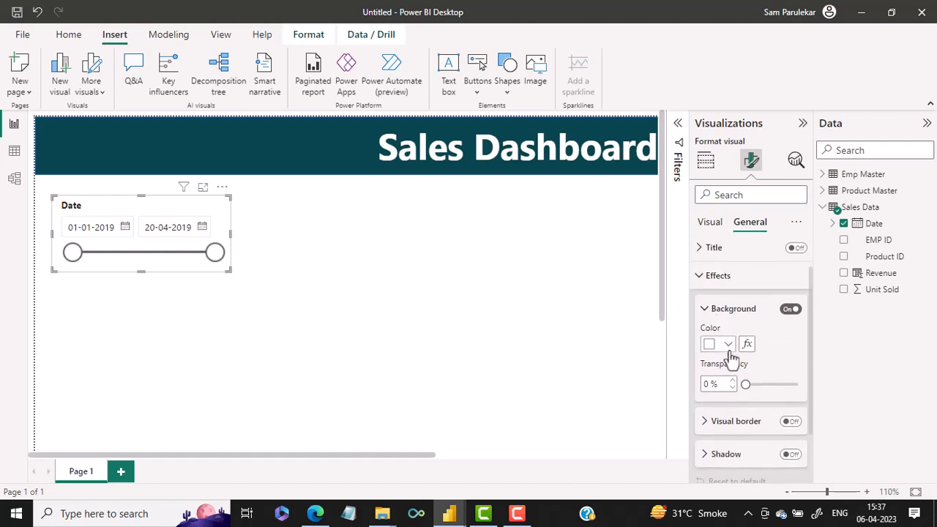
click(728, 345)
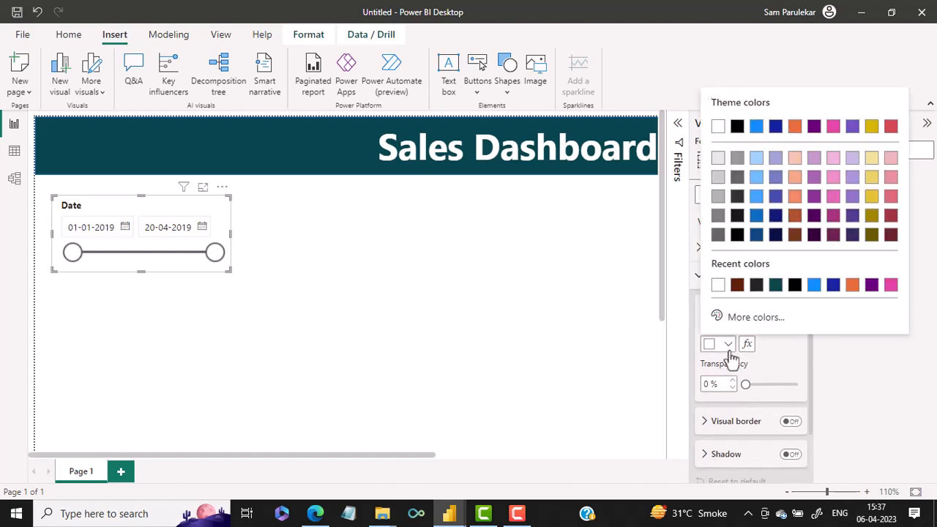
click(752, 318)
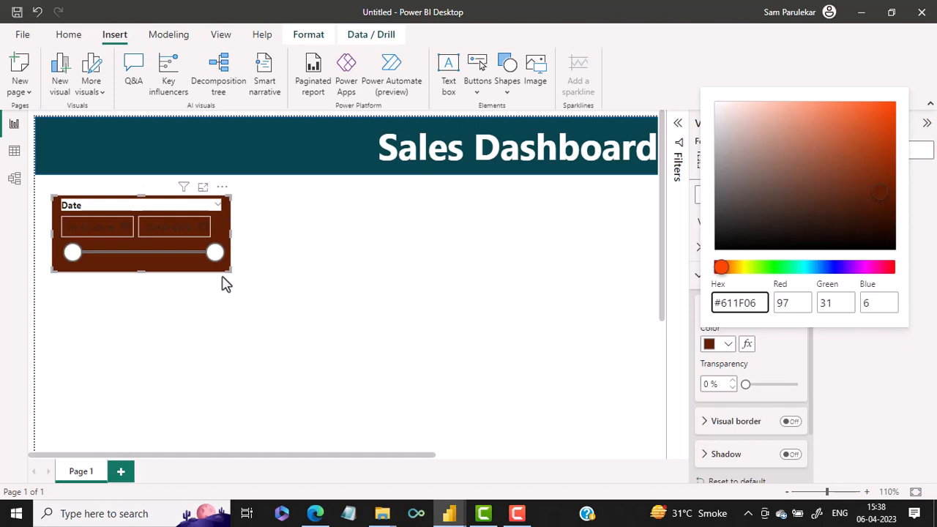
click(297, 268)
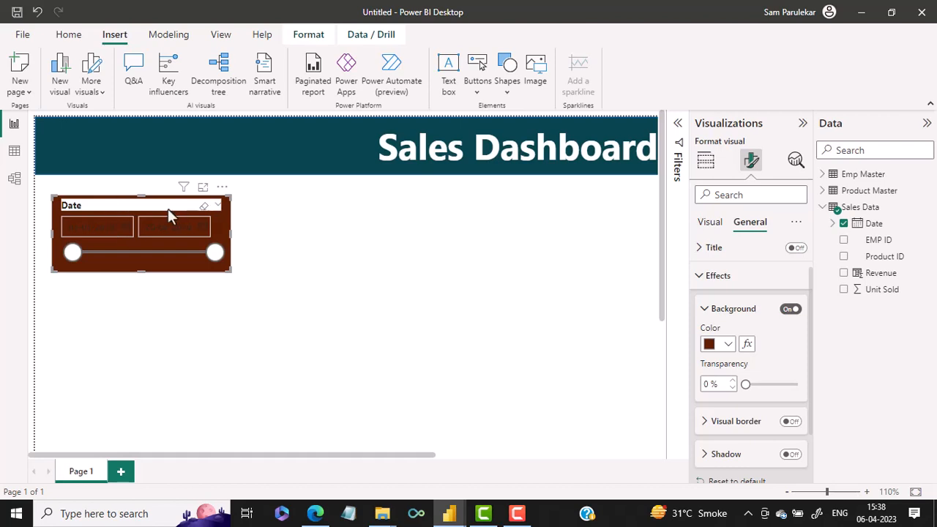
- Review the slicer header's text settings, compare the slicer styling in the finished Sales Dashboard-Sam report, and return to the untitled report
click(717, 224)
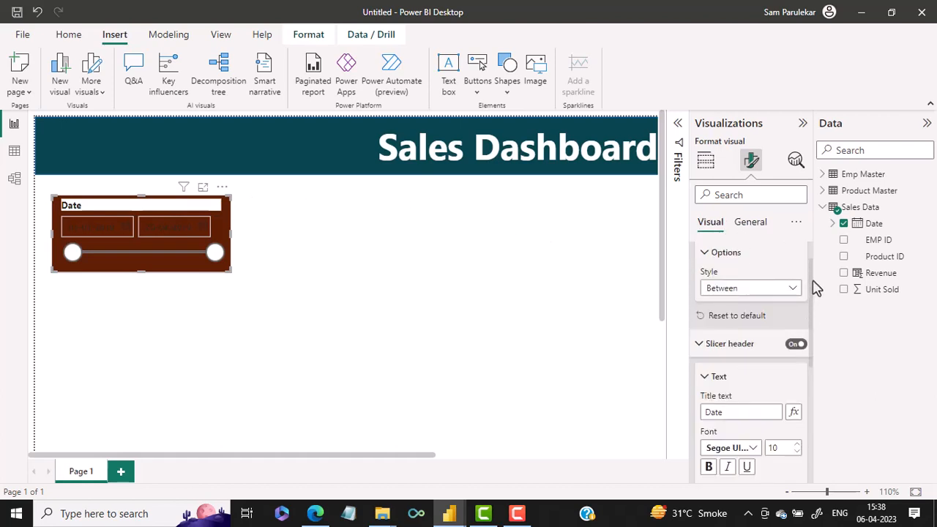
scroll(815, 287, up, 1)
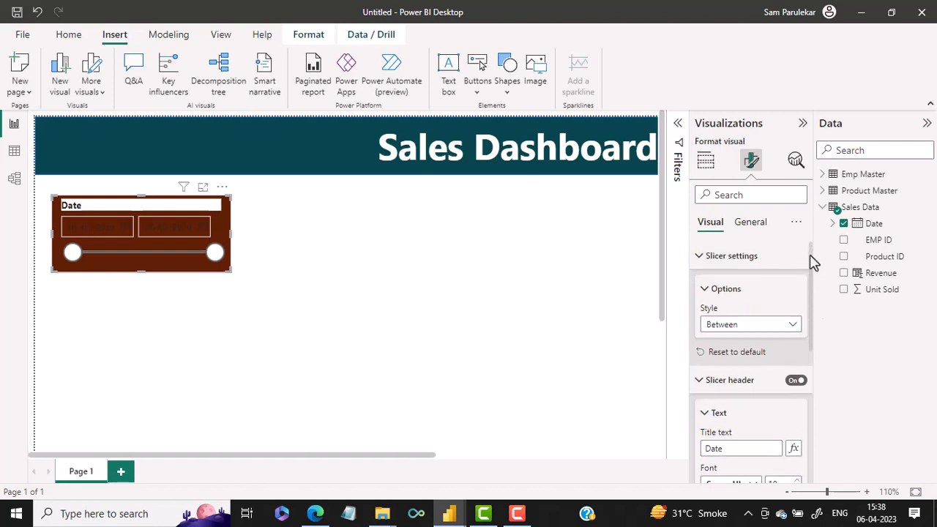
drag(811, 257, 807, 341)
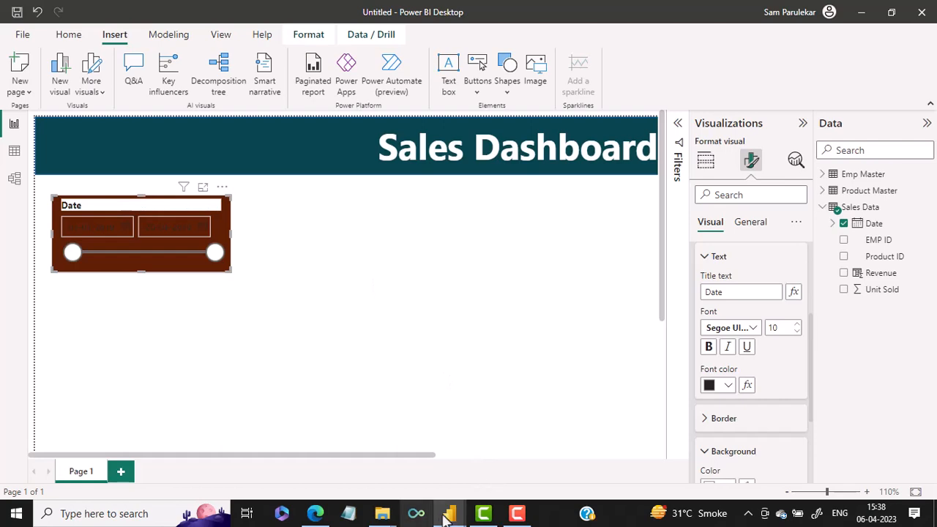
mouse_move(444, 516)
click(375, 454)
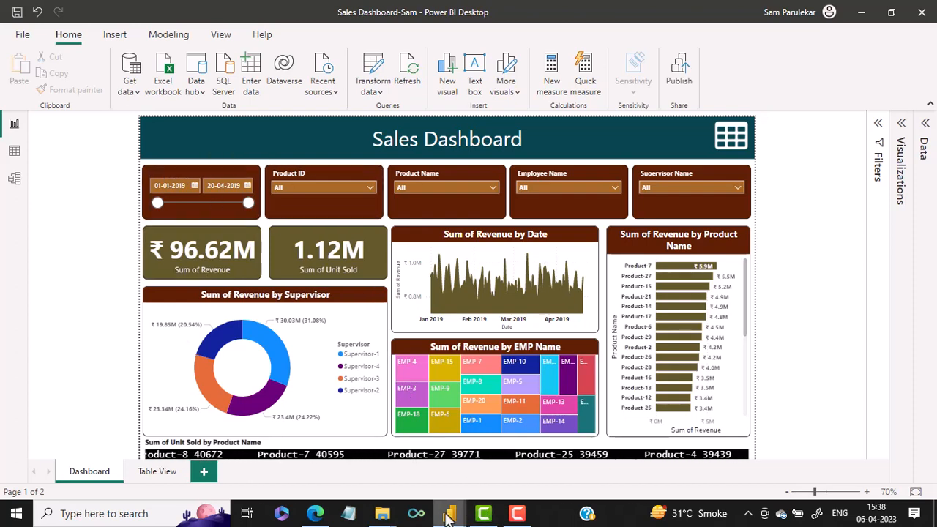
mouse_move(448, 515)
click(505, 464)
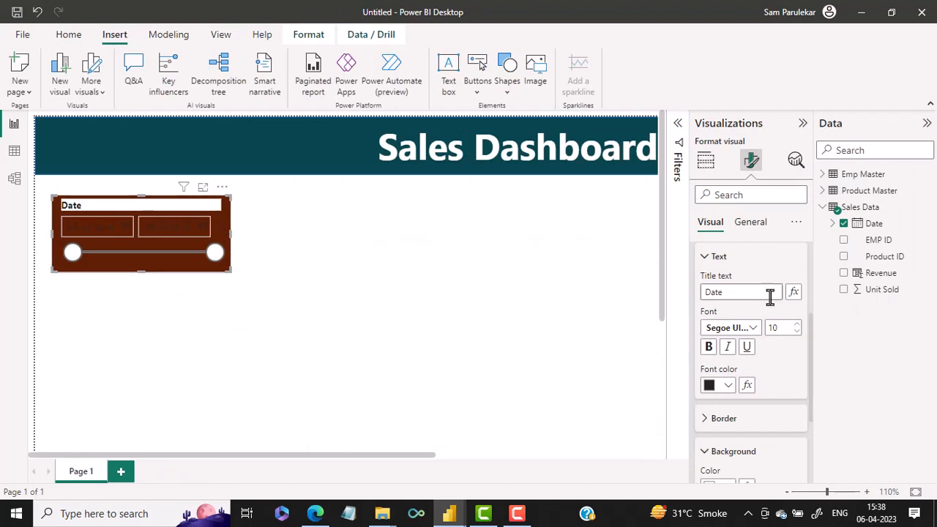
- Reapply white as the background color of the Date slicer's header
scroll(764, 380, down, 2)
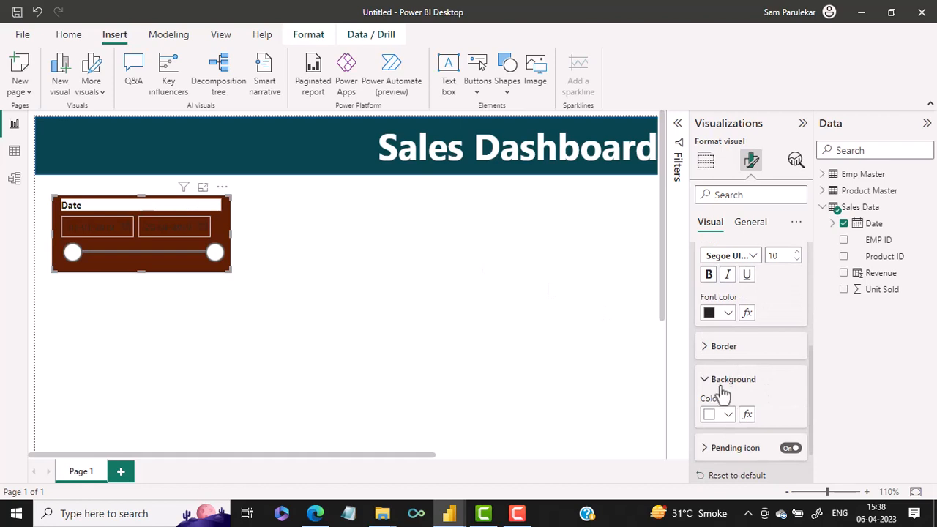
scroll(732, 394, down, 1)
click(725, 353)
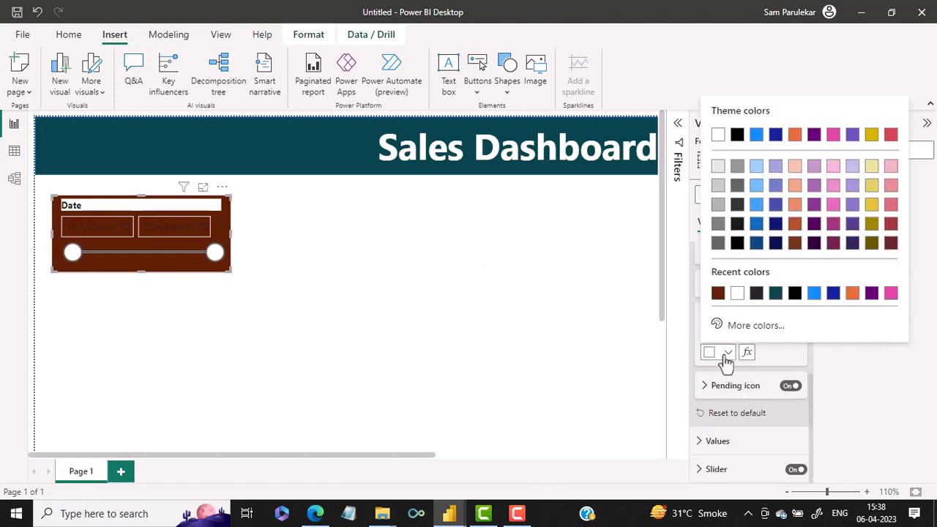
click(737, 294)
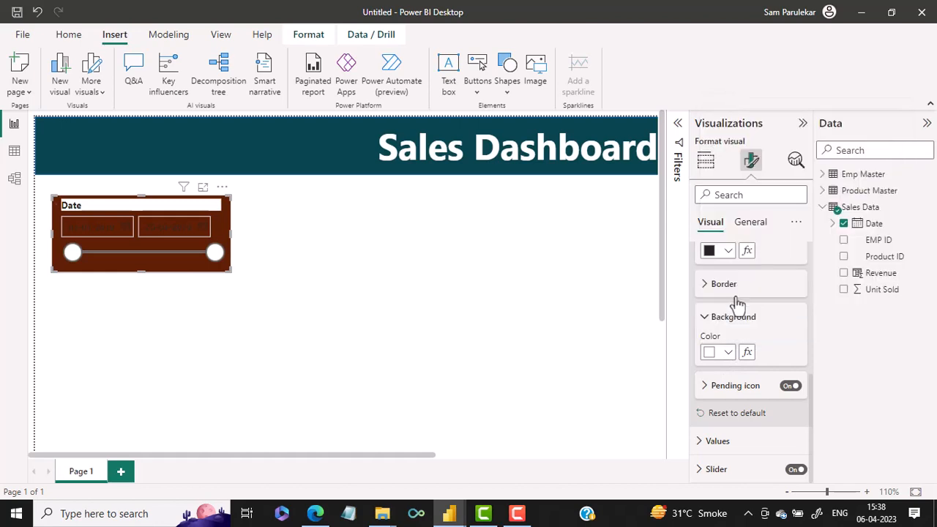
- Apply the recent color #611F06 to the Date slicer header's font and to its background
click(729, 253)
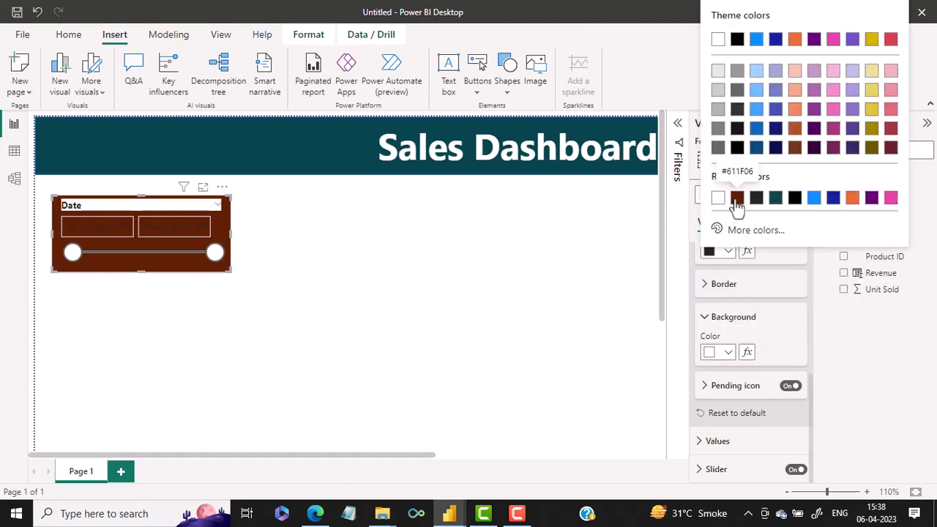
click(737, 197)
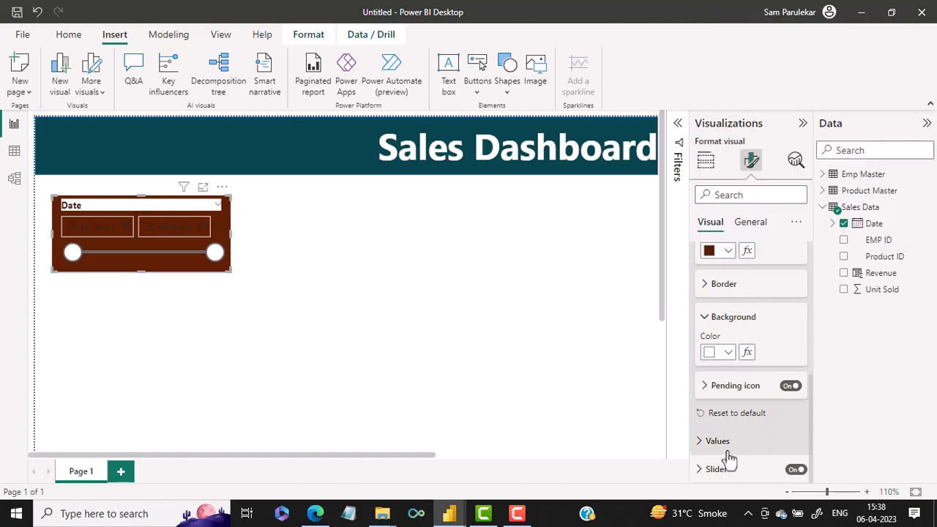
click(729, 353)
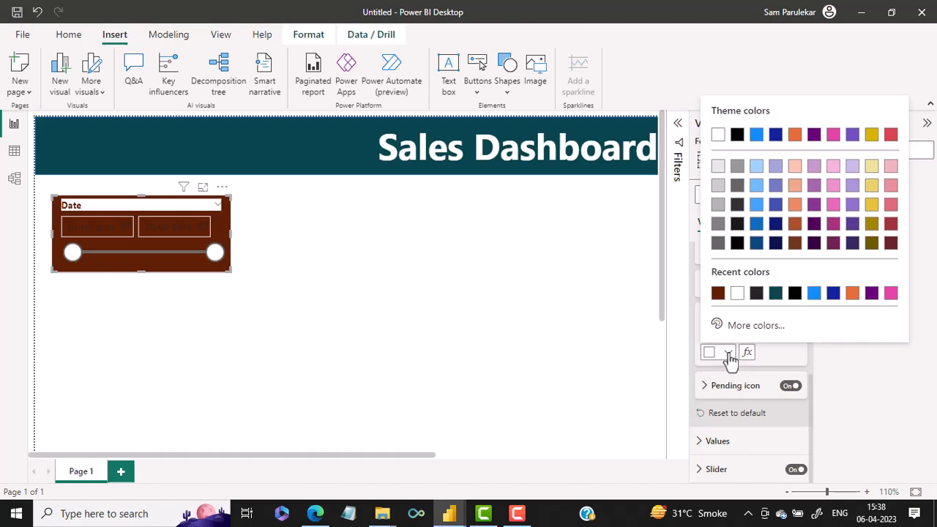
click(717, 294)
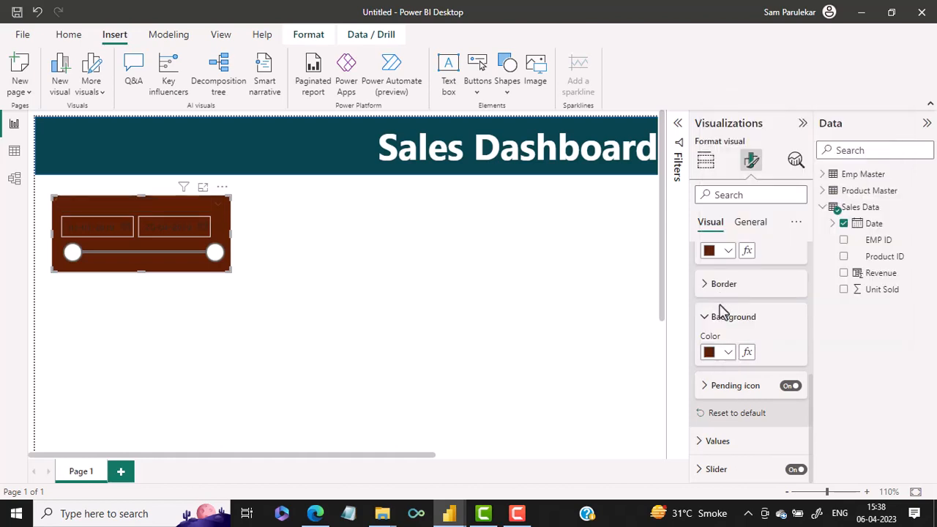
- Set the font color of the Date slicer's header text to white
scroll(743, 342, up, 3)
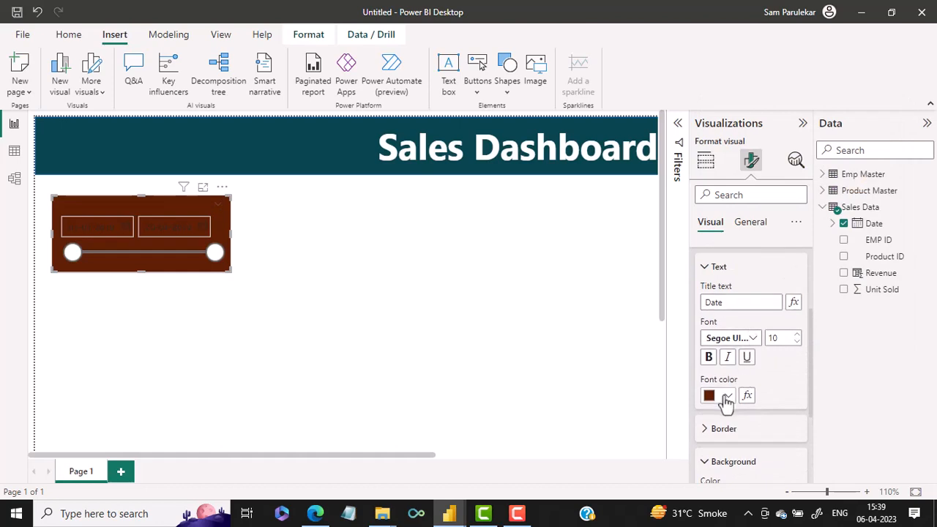
click(729, 396)
click(737, 336)
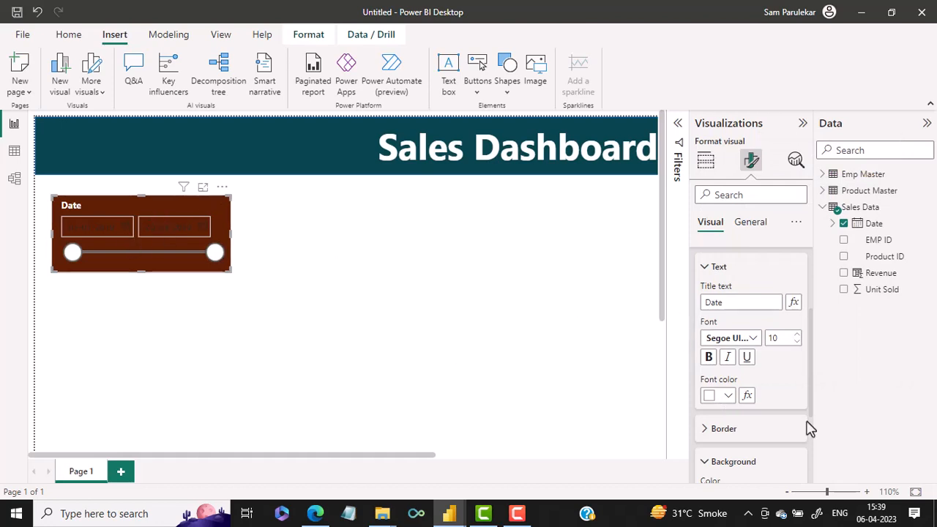
- Set the font color of the Date slicer's values to white and deselect the slicer
scroll(805, 429, down, 2)
scroll(801, 421, up, 4)
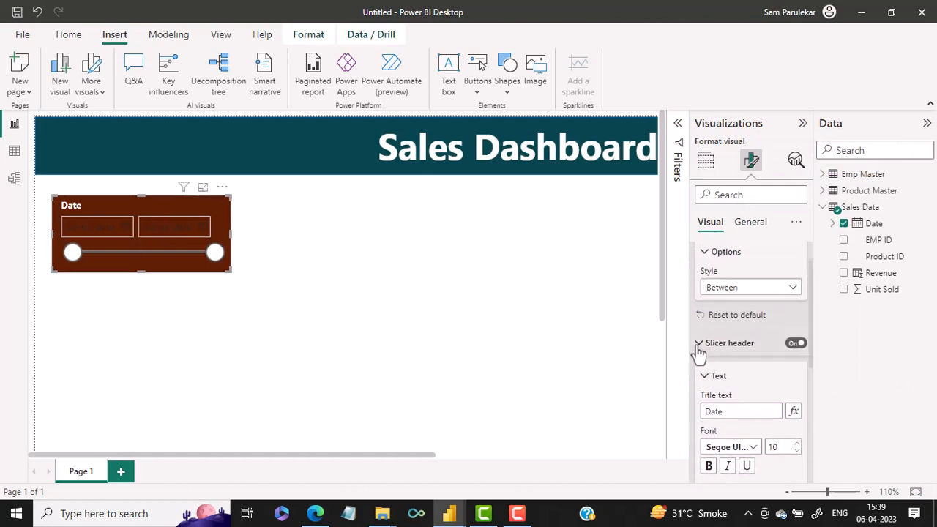
click(699, 344)
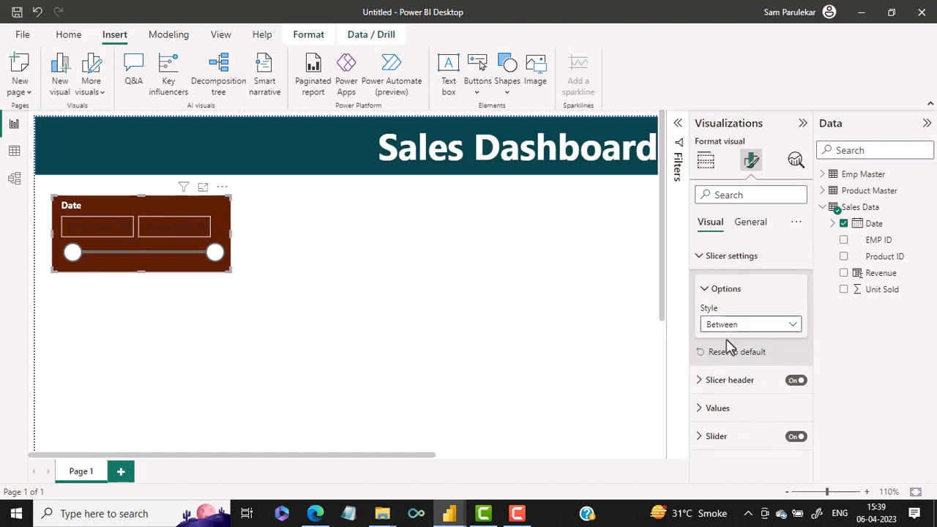
click(702, 408)
scroll(704, 415, down, 4)
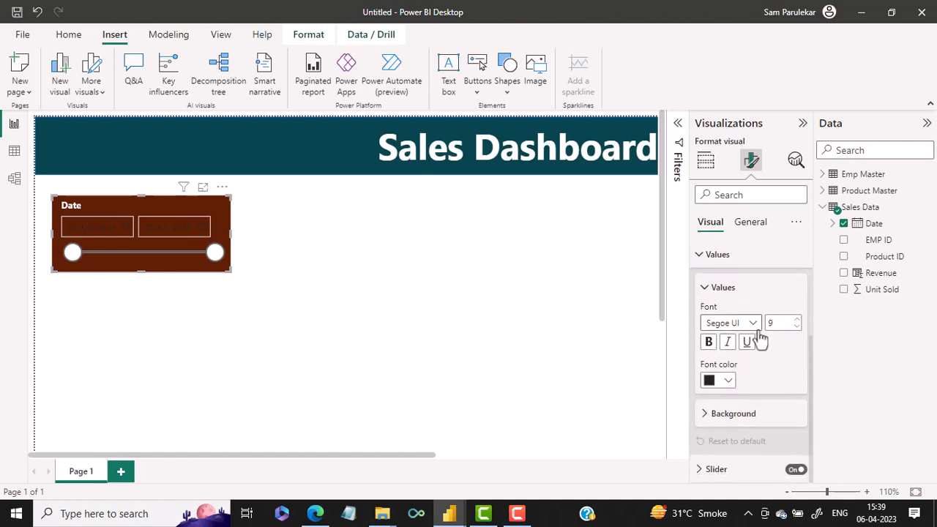
click(728, 381)
click(717, 322)
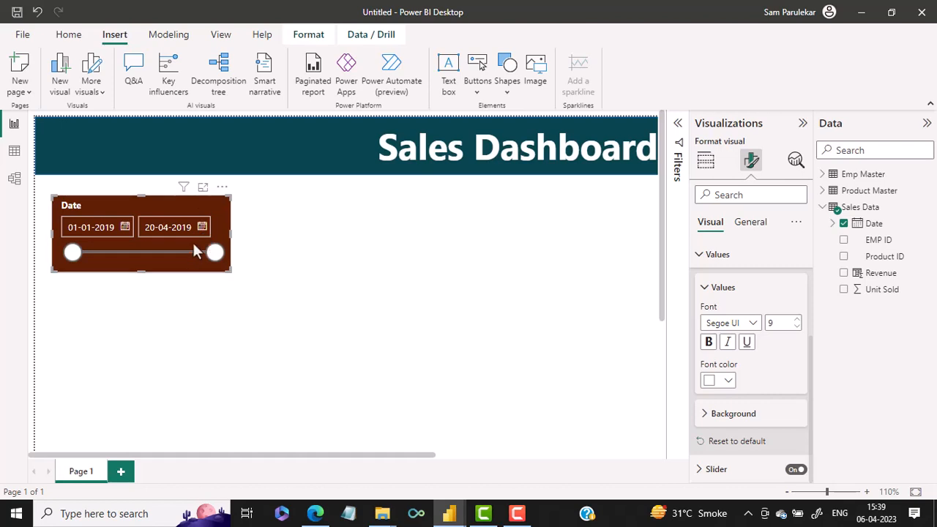
click(282, 252)
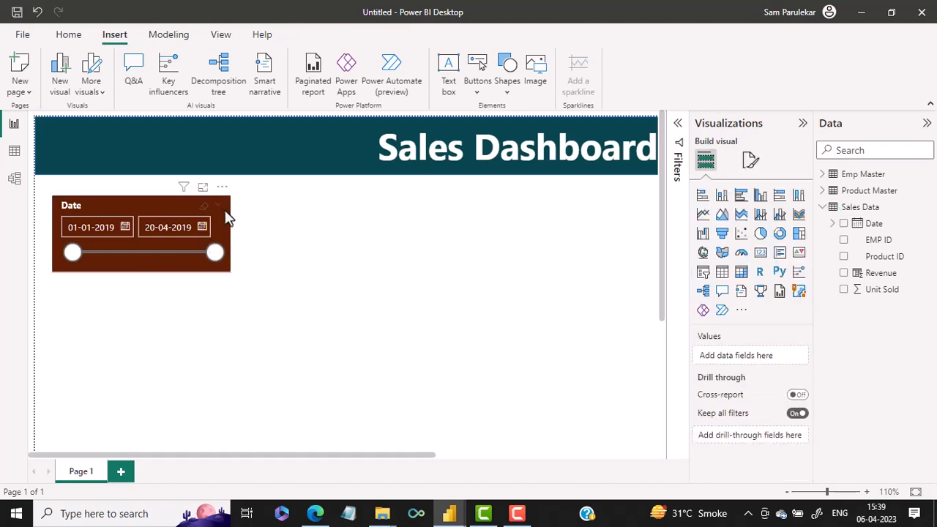
- Turn on the visual border in the Date slicer's general effects and expand its settings
click(144, 268)
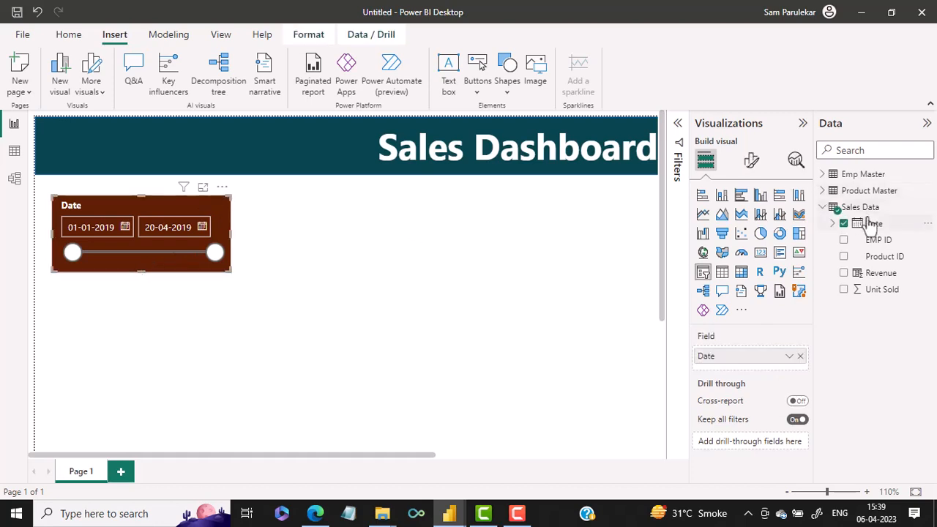
click(749, 165)
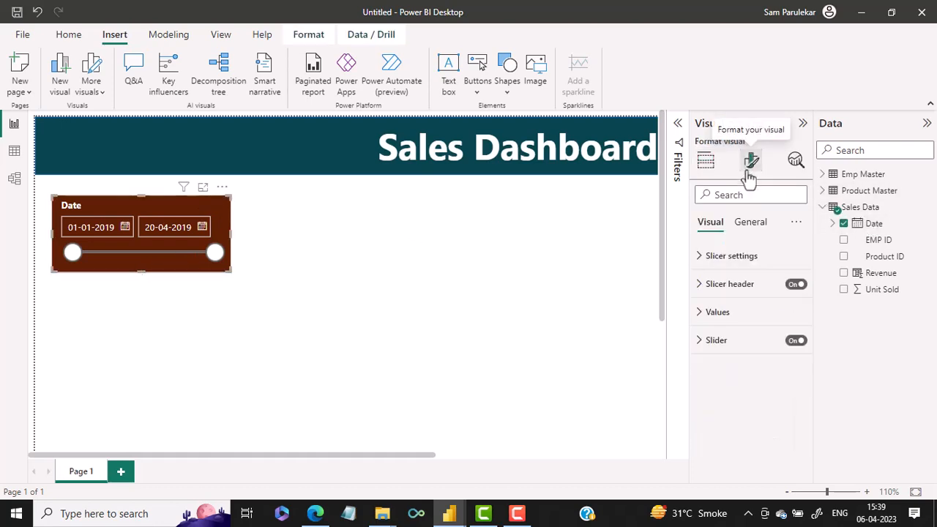
click(751, 224)
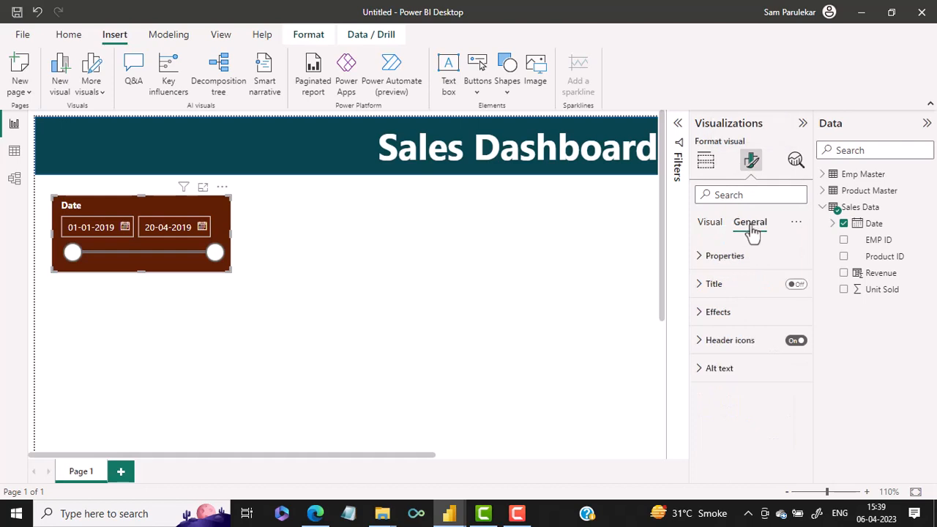
click(700, 313)
scroll(754, 370, down, 3)
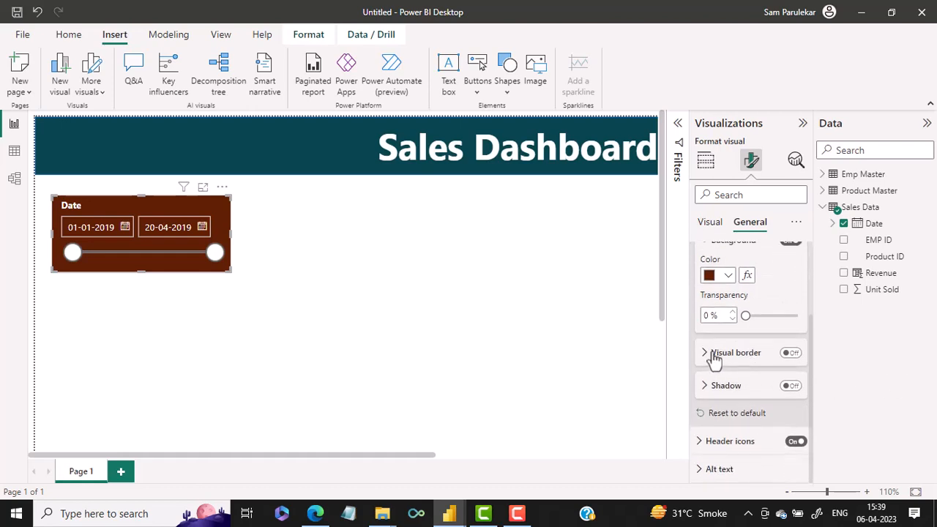
click(791, 354)
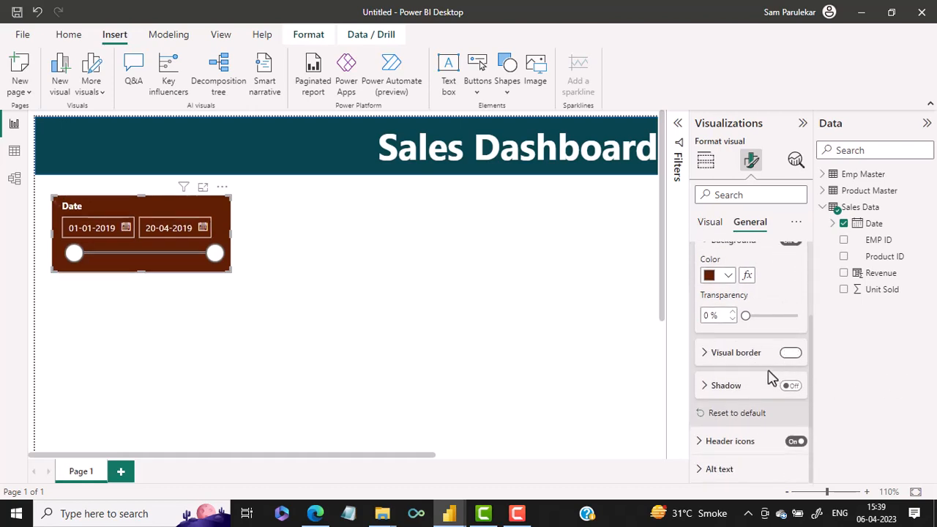
click(704, 353)
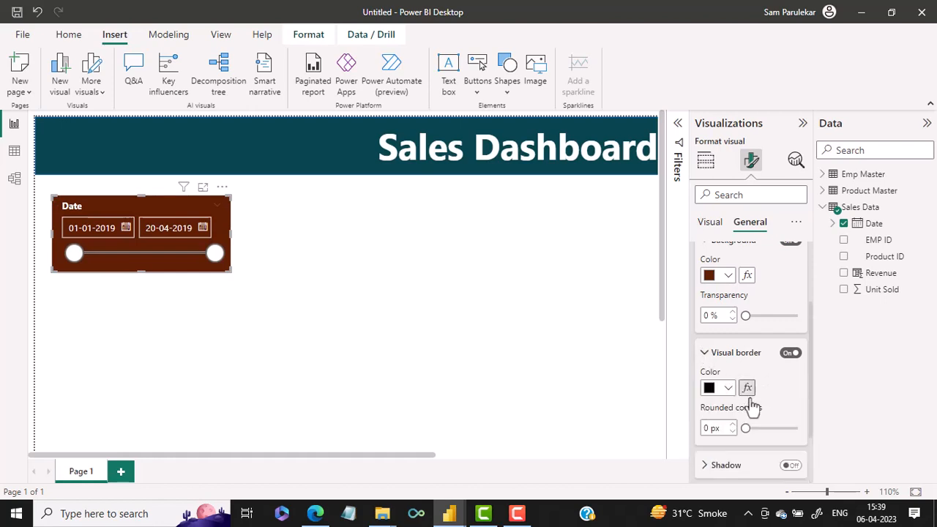
- Round the corners of the Date slicer's visual border to just under 11 px and deselect the slicer
click(732, 425)
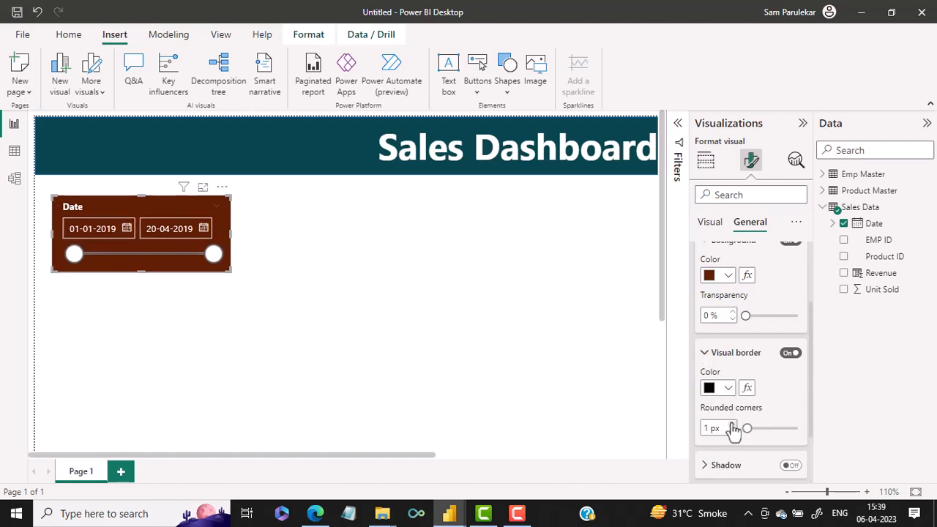
click(732, 425)
click(731, 425)
click(731, 425)
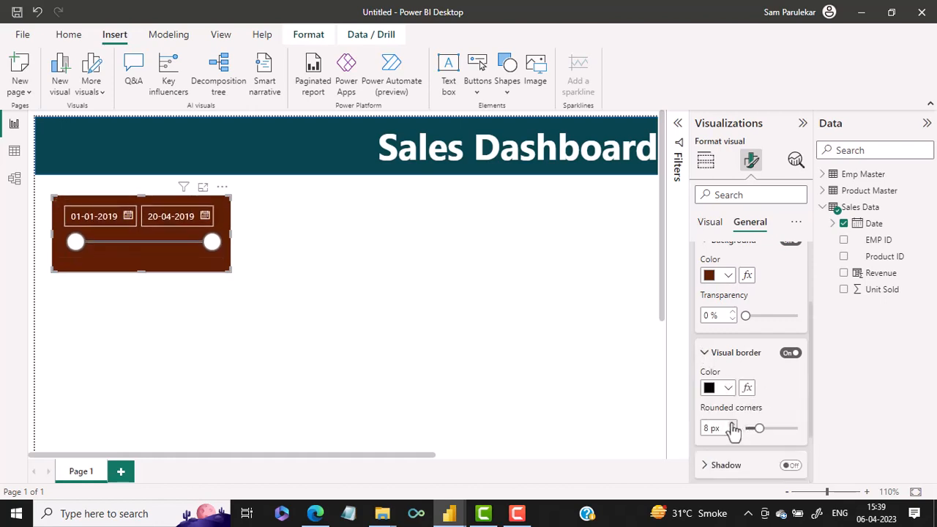
click(732, 424)
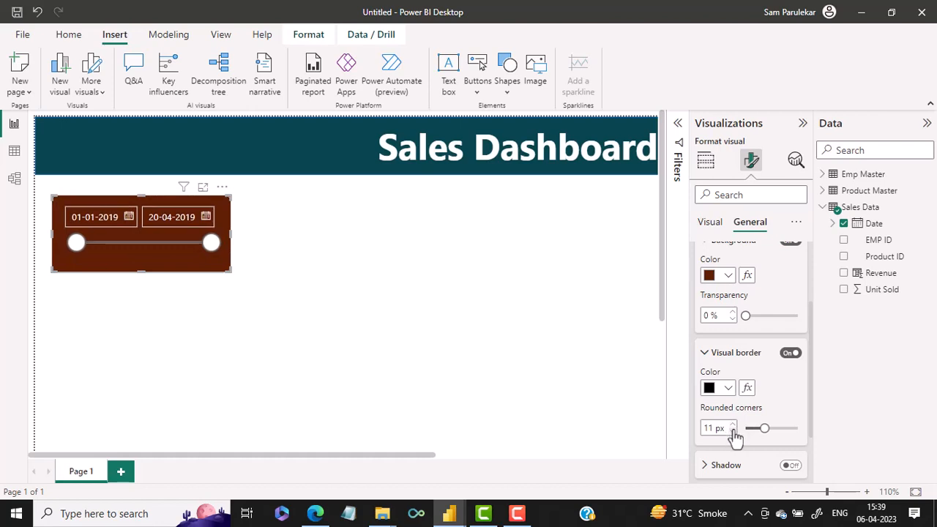
click(732, 431)
click(347, 304)
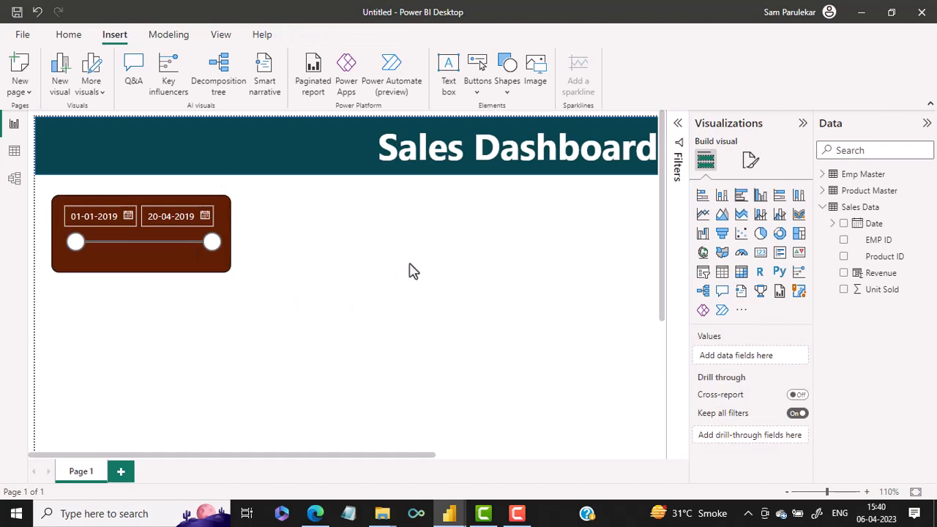
- Resize the Date slicer by raising its lower edge slightly and extending its upper edge toward the title banner
click(145, 269)
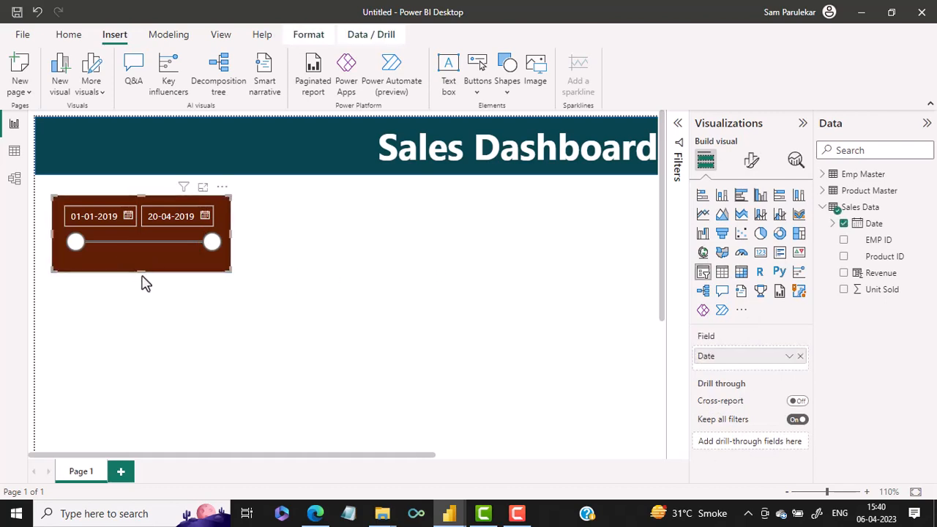
drag(142, 269, 142, 263)
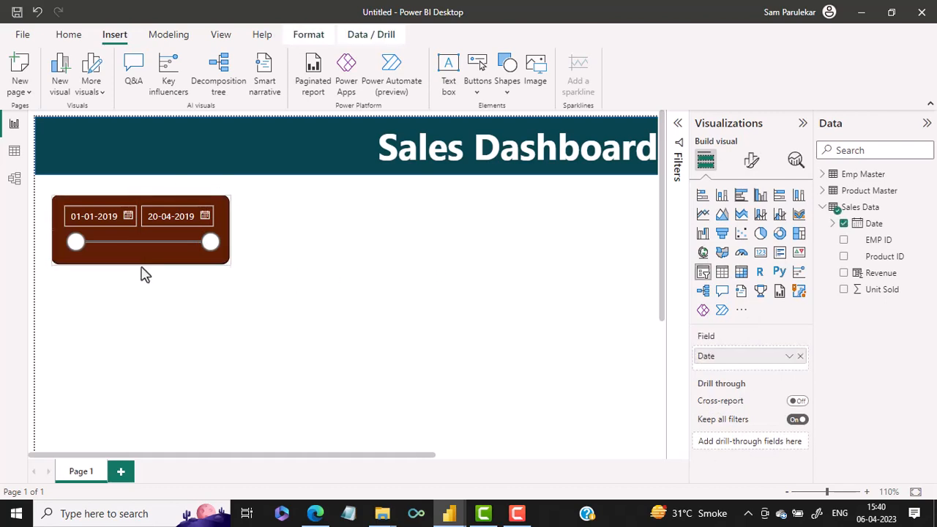
drag(136, 193, 142, 194)
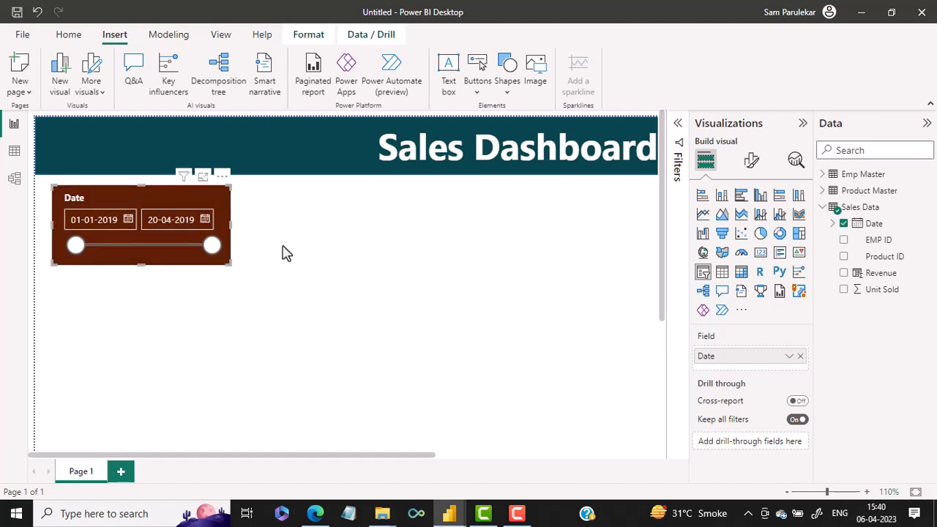
click(285, 252)
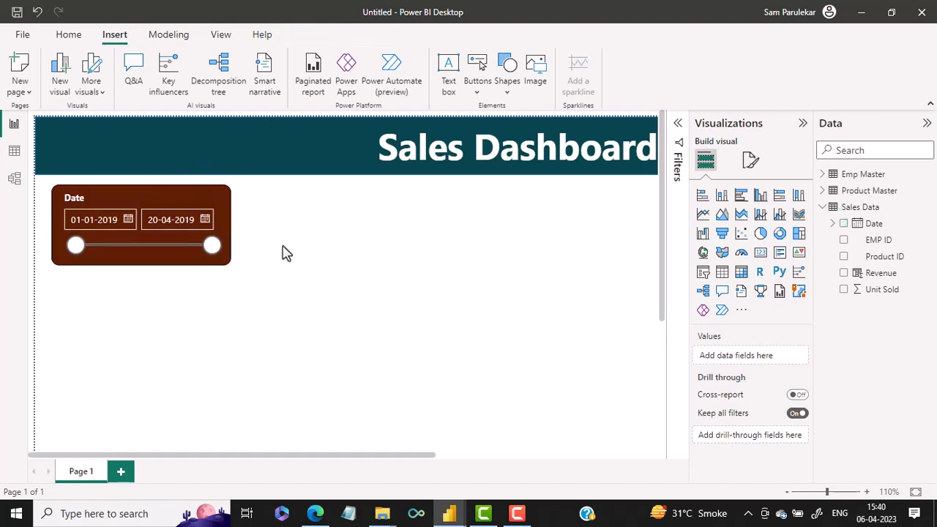
- View the whole page at 60%, examine the slicer row in the finished Sales Dashboard-Sam report, and return to the untitled report
click(788, 497)
click(788, 497)
click(789, 496)
click(788, 496)
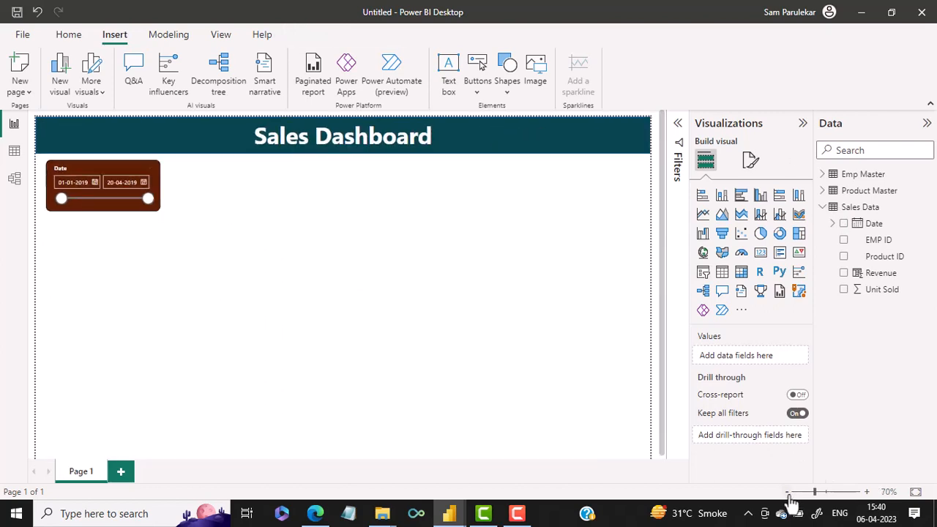
click(788, 496)
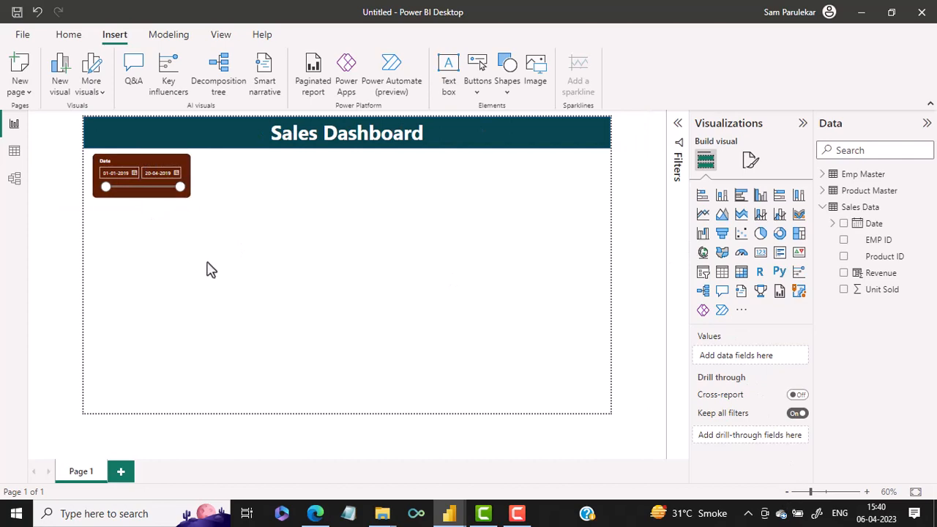
mouse_move(447, 515)
click(396, 474)
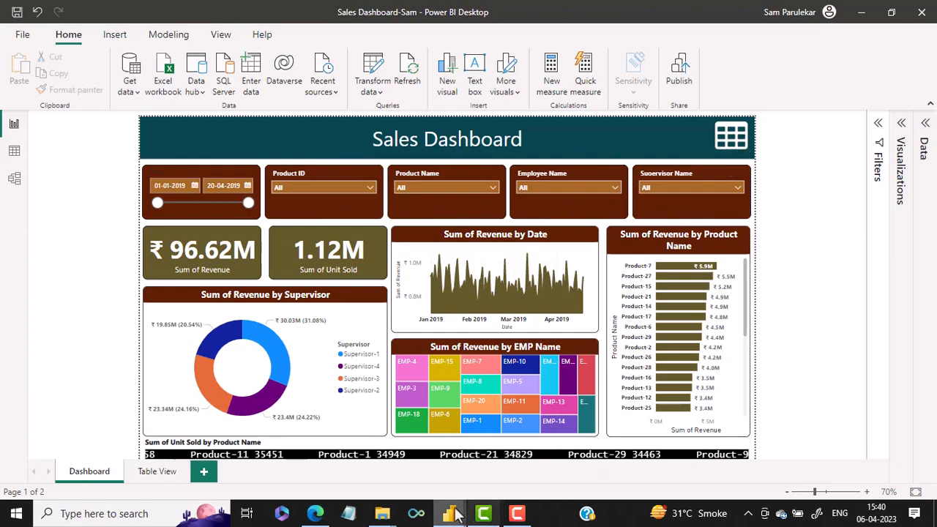
mouse_move(449, 512)
click(476, 476)
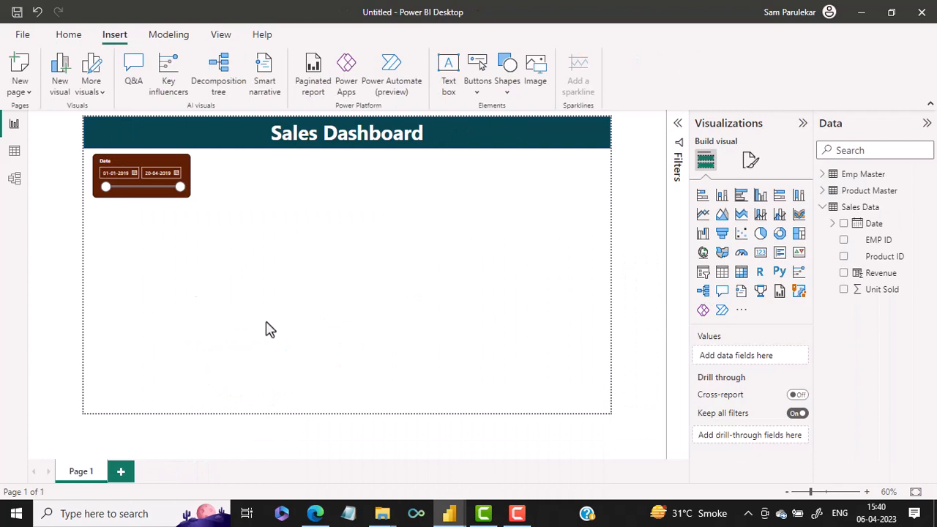
- Duplicate the formatted Date slicer by pasting four copies of it onto the page
click(132, 196)
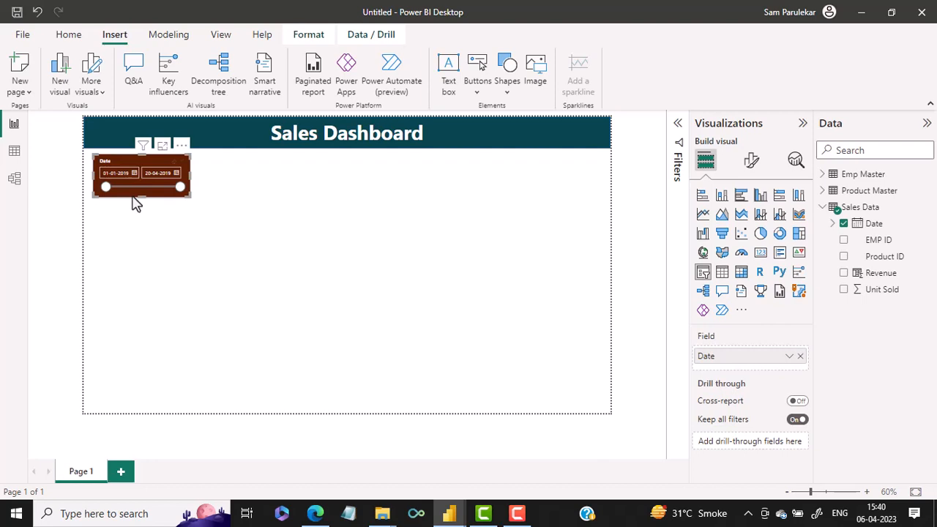
key(ctrl+v)
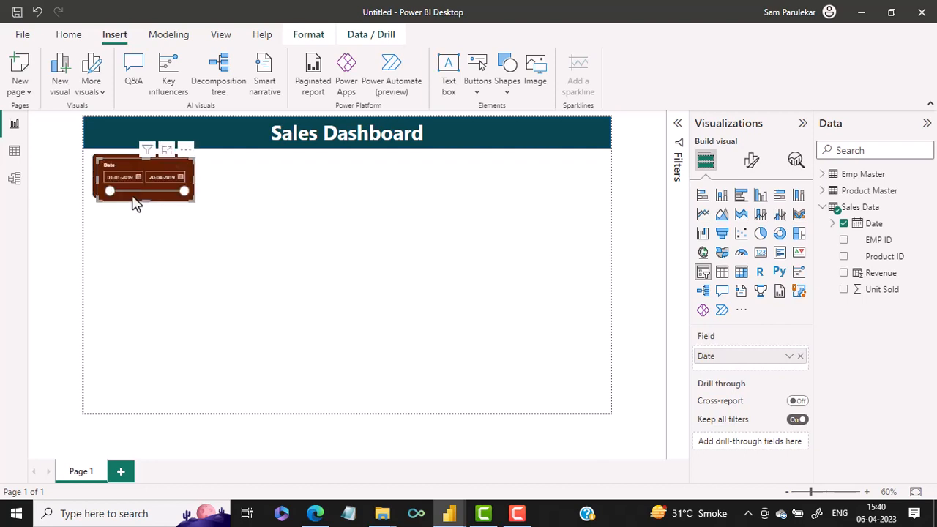
key(ctrl+v)
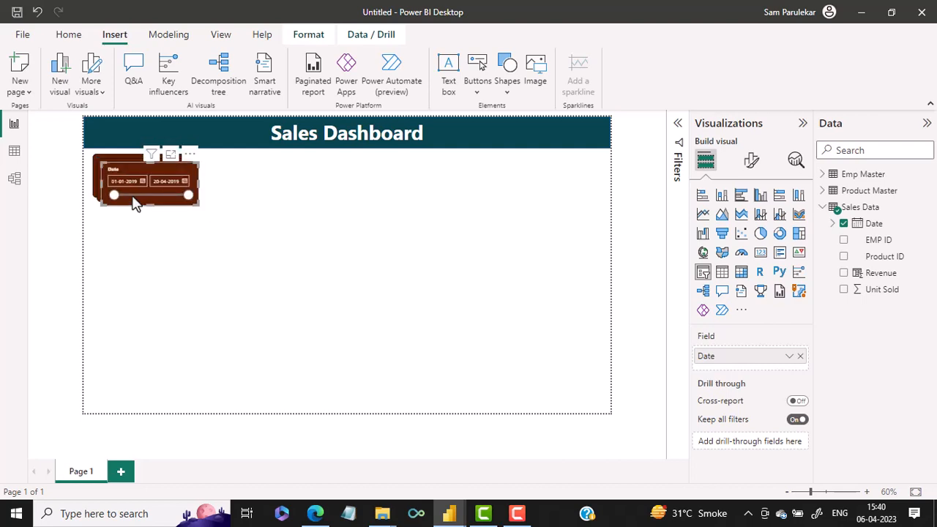
key(ctrl+v)
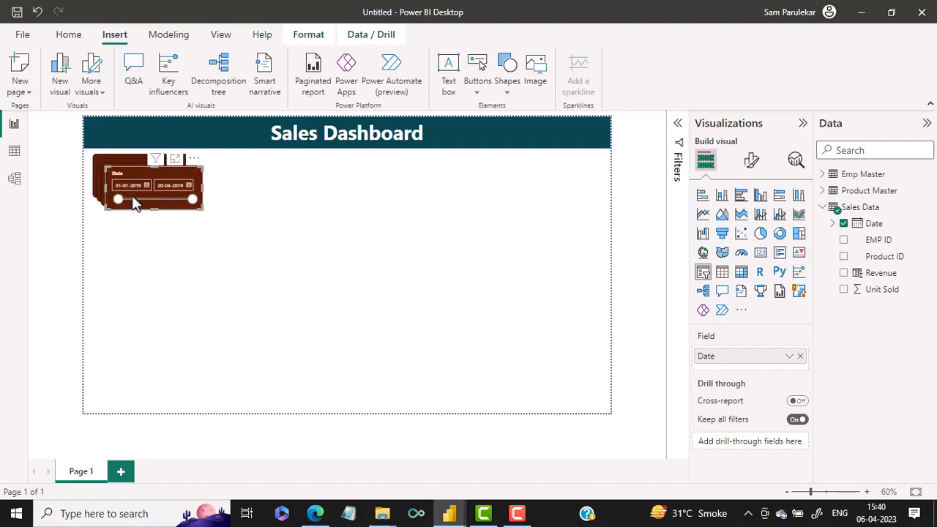
key(ctrl+v)
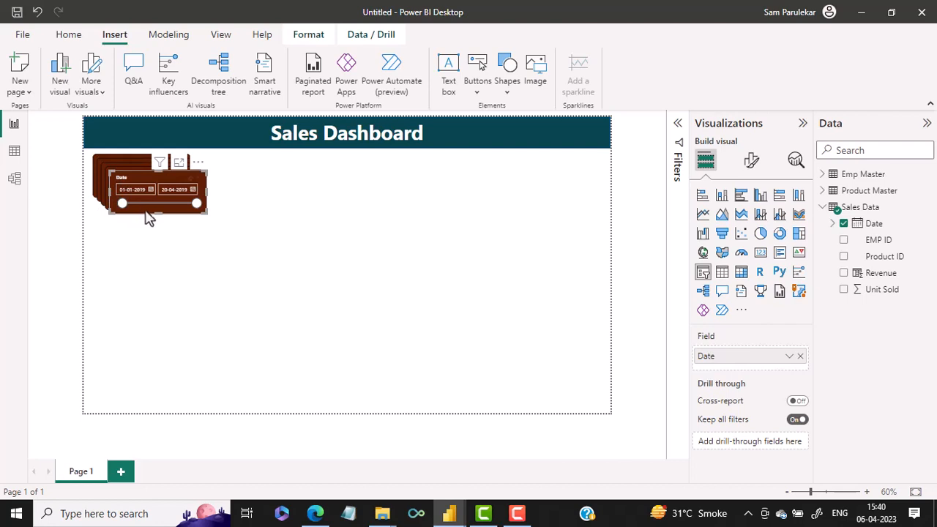
- Move the topmost slicer copy to the right end of the row below the title banner, level with the original, and nudge it left
drag(145, 211, 544, 195)
key(Left)
key(Left)
key(Left)
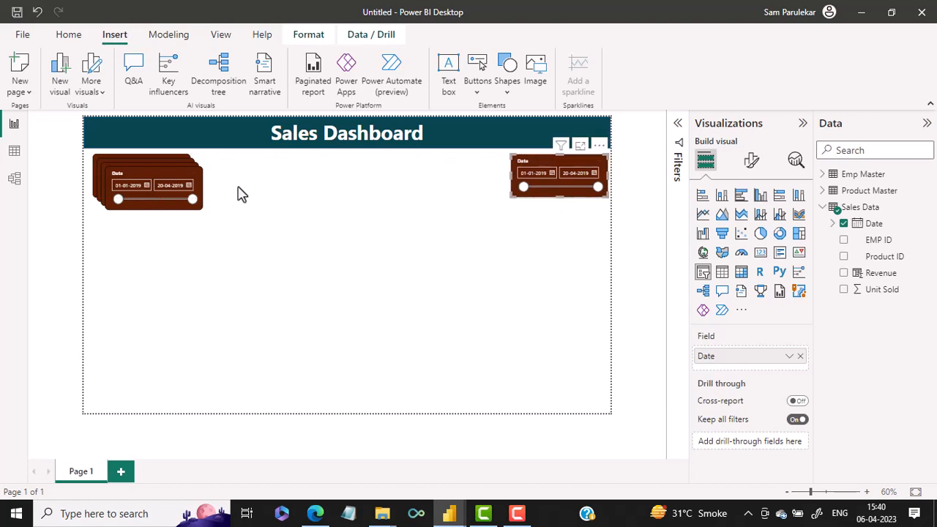
- Spread the three remaining stacked slicer copies along the row below the title banner, leaving the original at the left end
drag(169, 206, 450, 199)
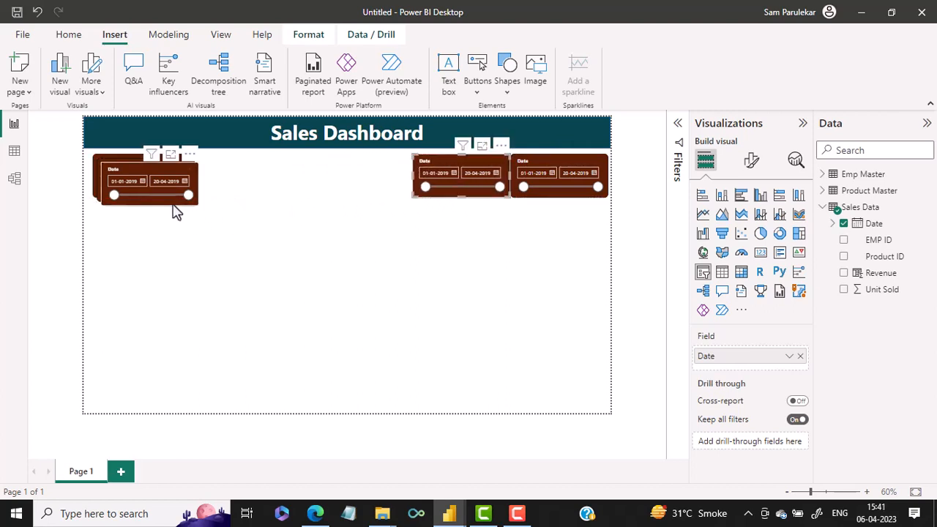
drag(174, 209, 388, 207)
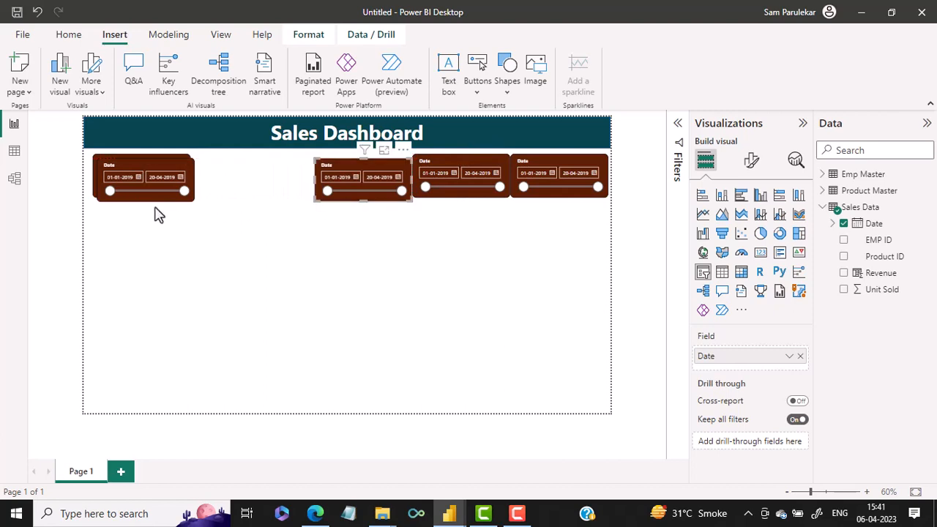
drag(157, 207, 271, 206)
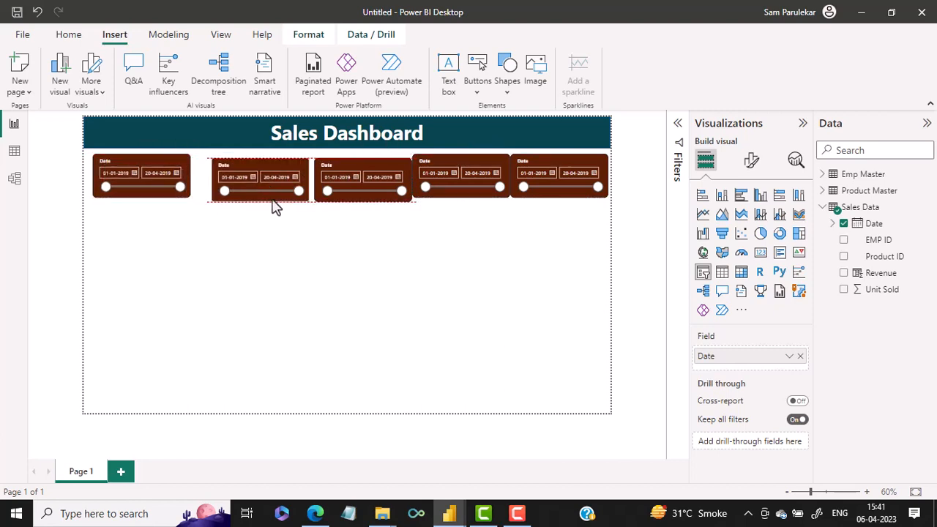
- Nudge the original Date slicer at the start of the row slightly left toward the page edge
click(159, 201)
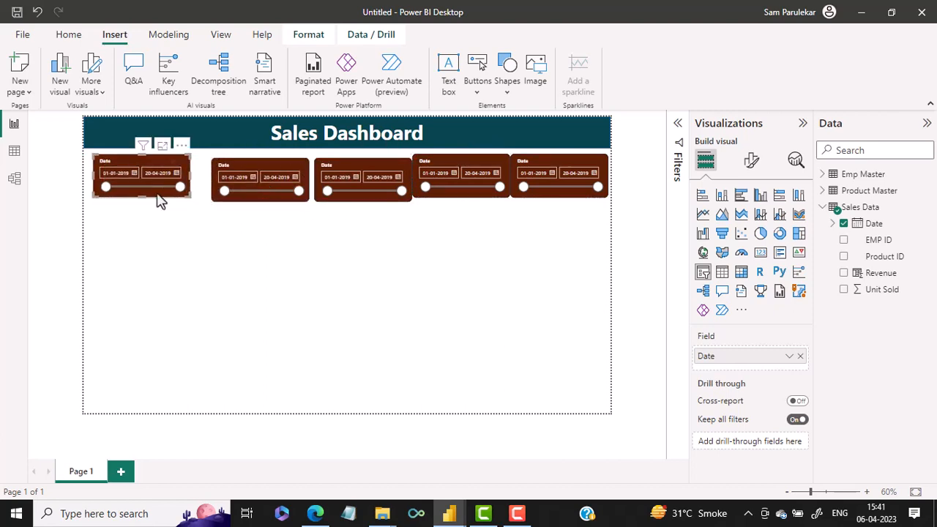
key(Left)
key(Left)
key(Left)
key(Left)
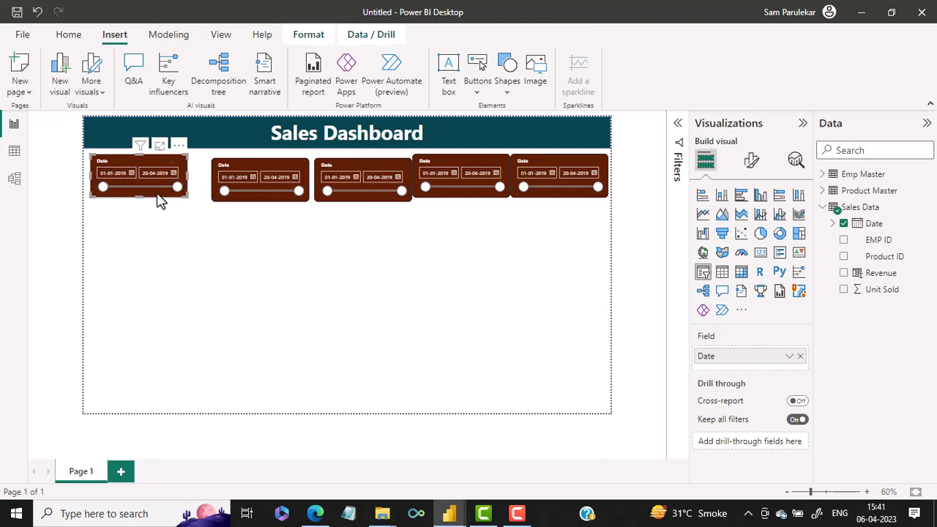
key(Left)
key(Left)
key(Left)
key(Left)
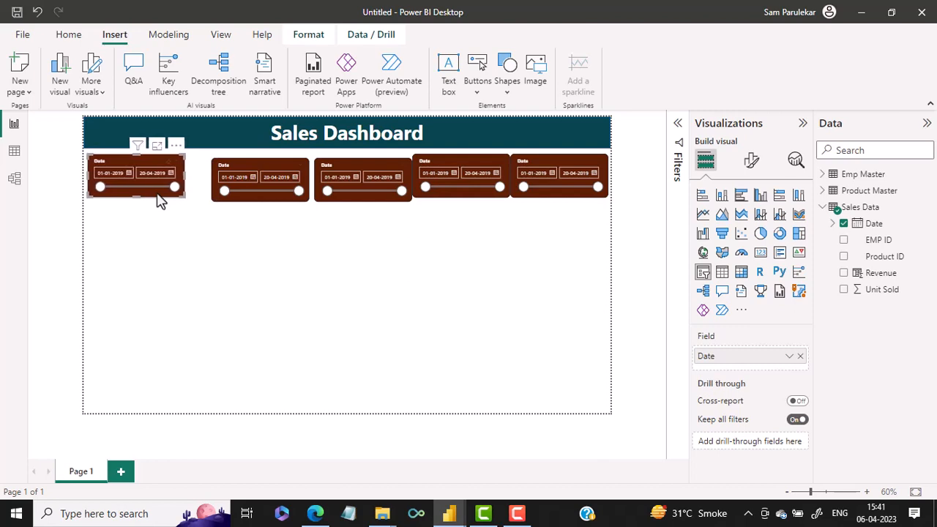
- Align the tops of all five slicers and distribute them horizontally across the row
ctrl+click(256, 205)
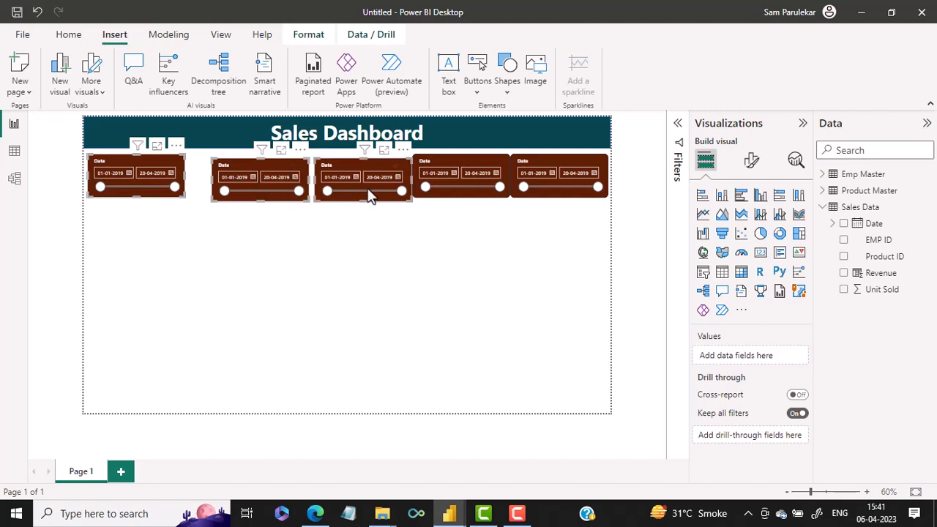
ctrl+click(445, 191)
ctrl+click(559, 174)
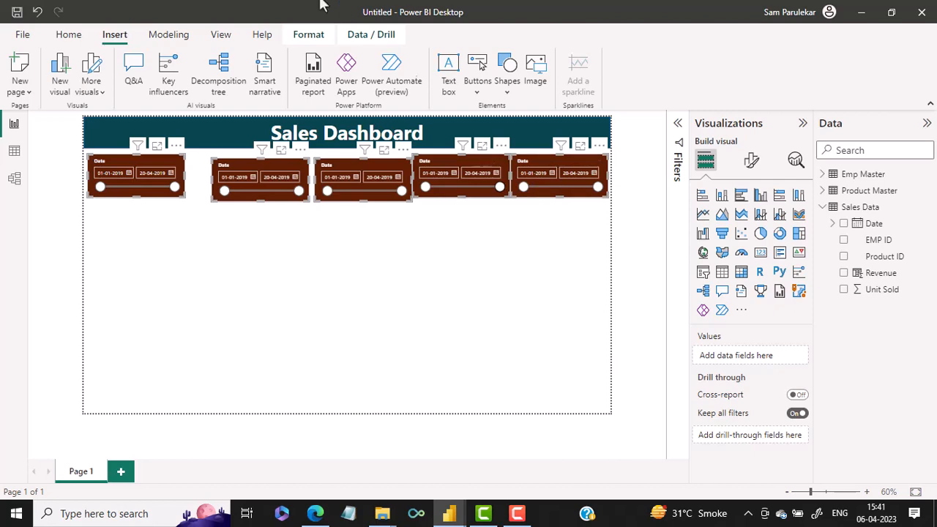
click(319, 43)
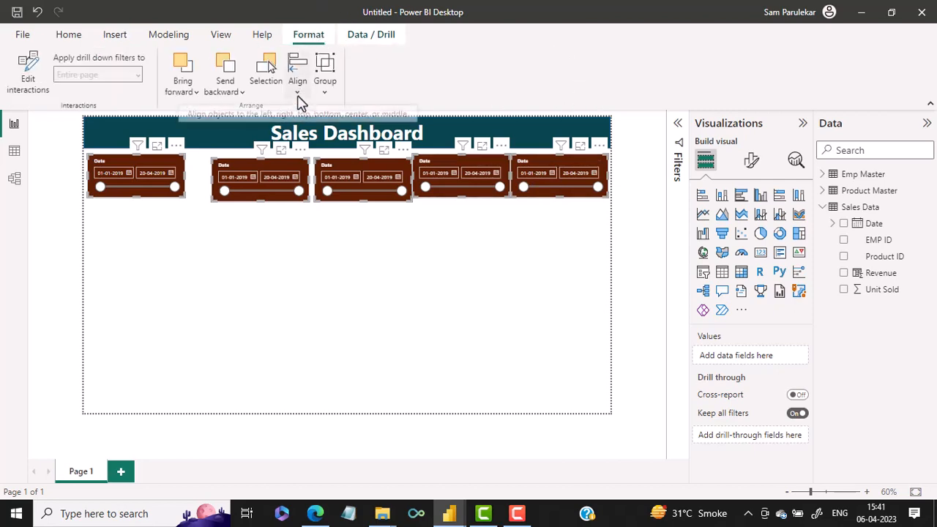
click(297, 96)
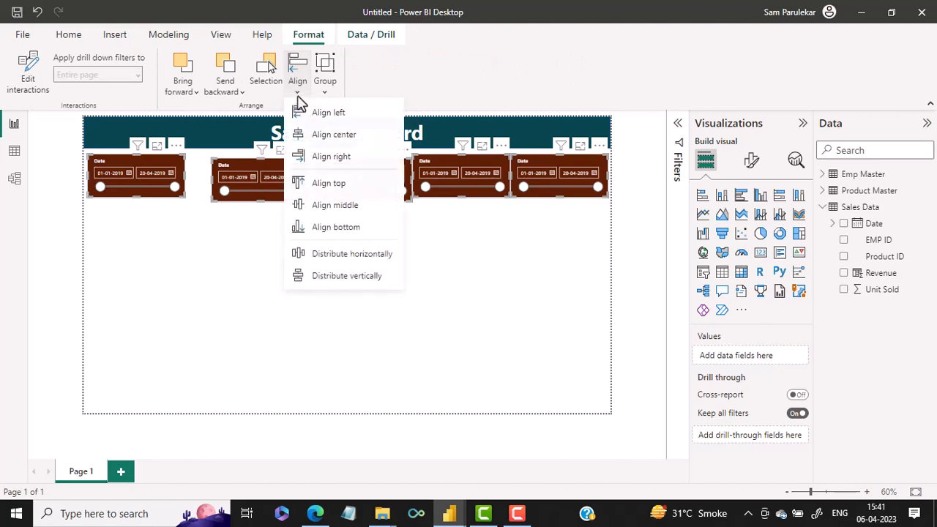
click(323, 185)
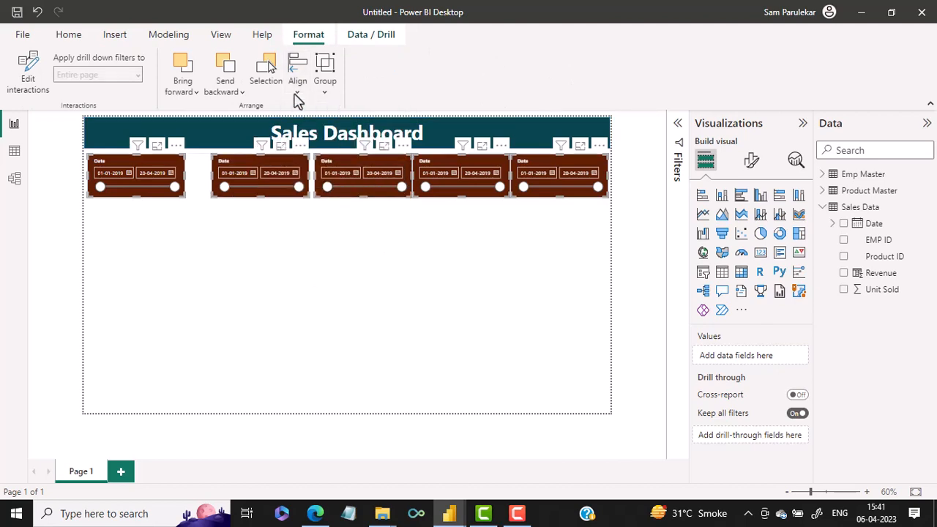
click(298, 90)
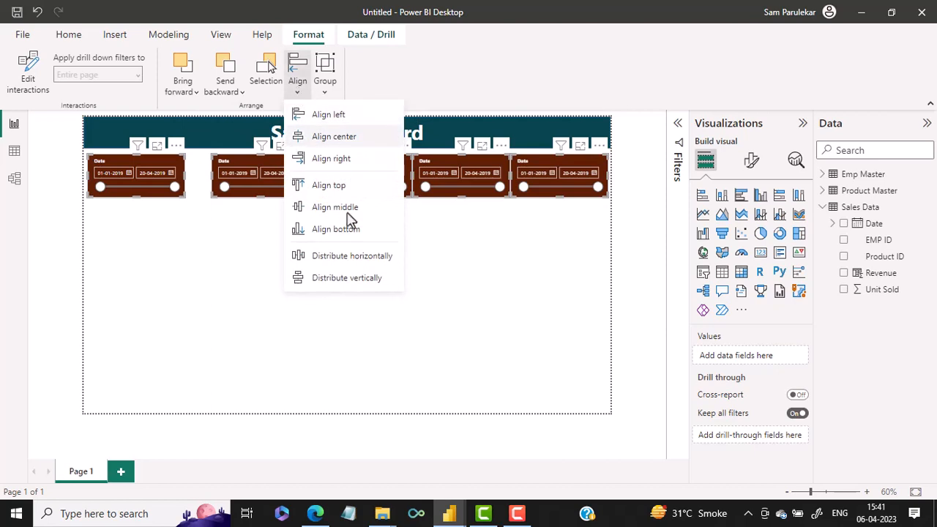
click(341, 254)
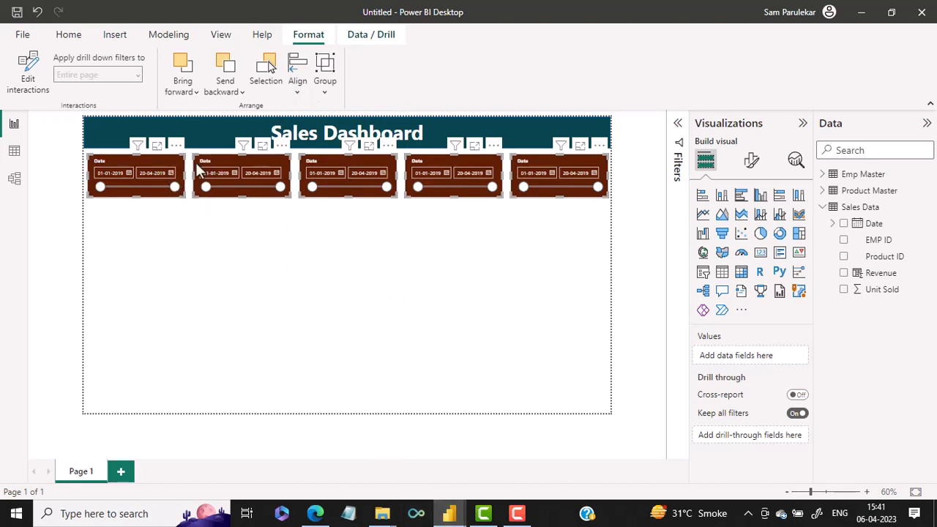
- Check the slicer row in the Sales Dashboard-Sam report, return to the untitled report, and replace Date with Product ID in the second slicer
mouse_move(459, 509)
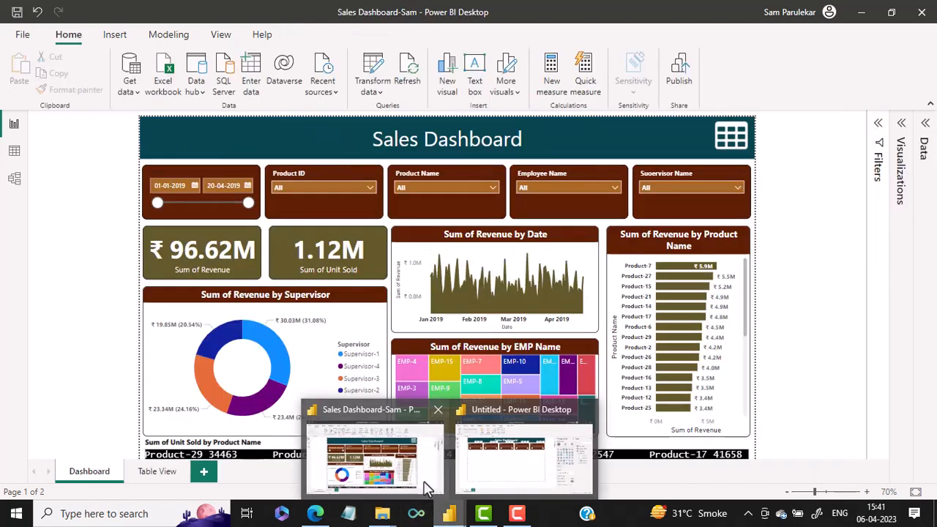
click(424, 482)
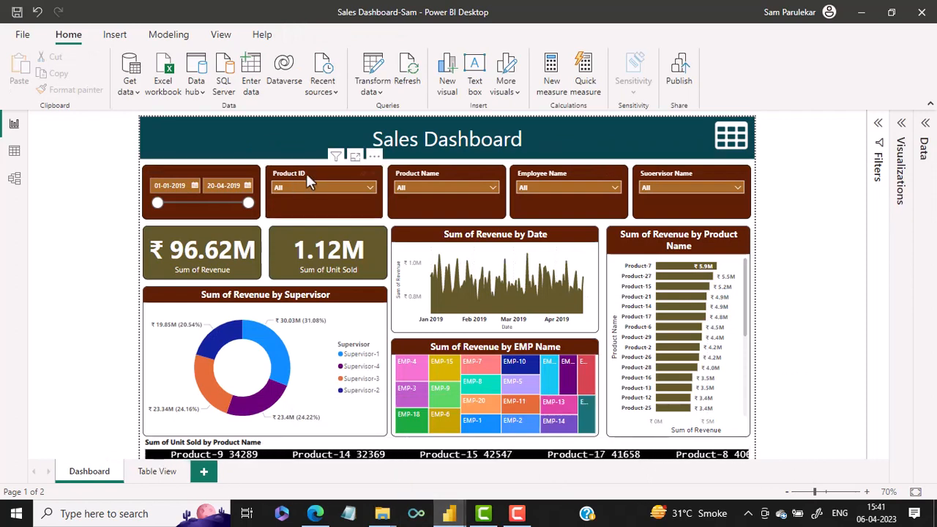
mouse_move(450, 512)
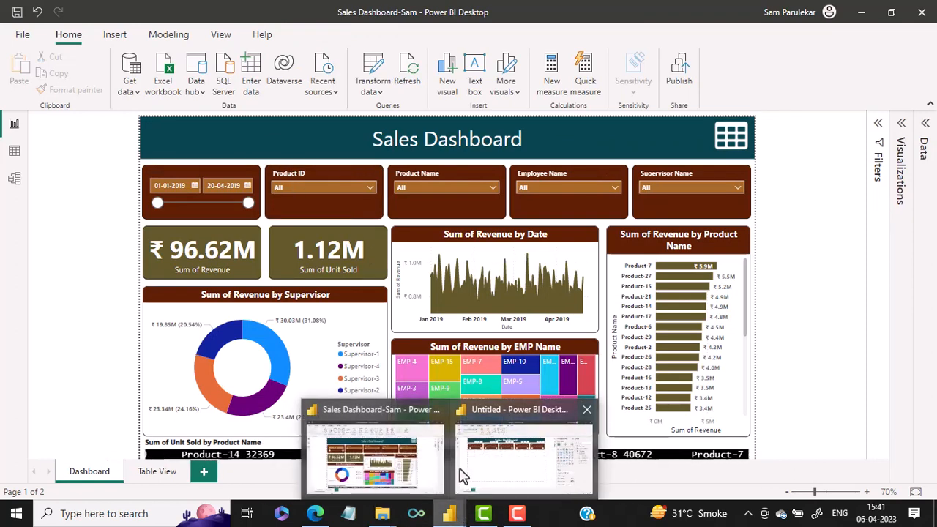
click(475, 468)
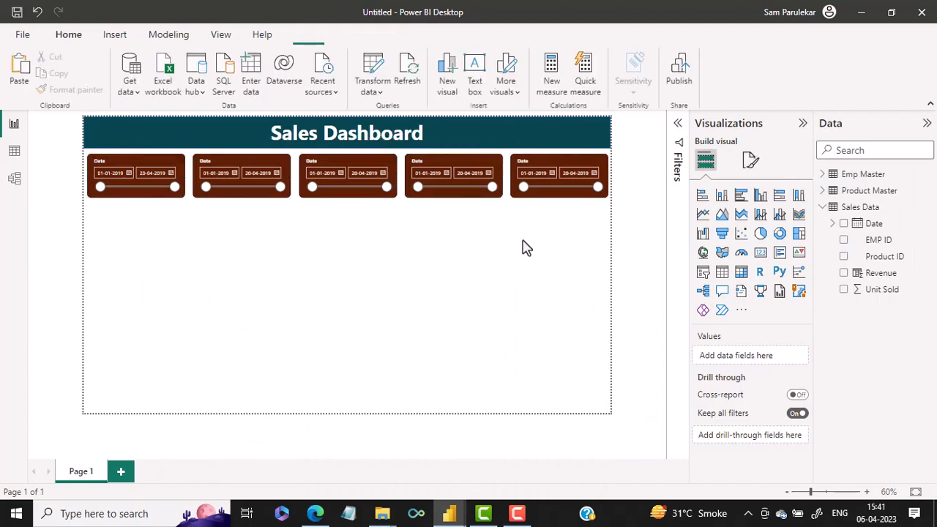
click(224, 200)
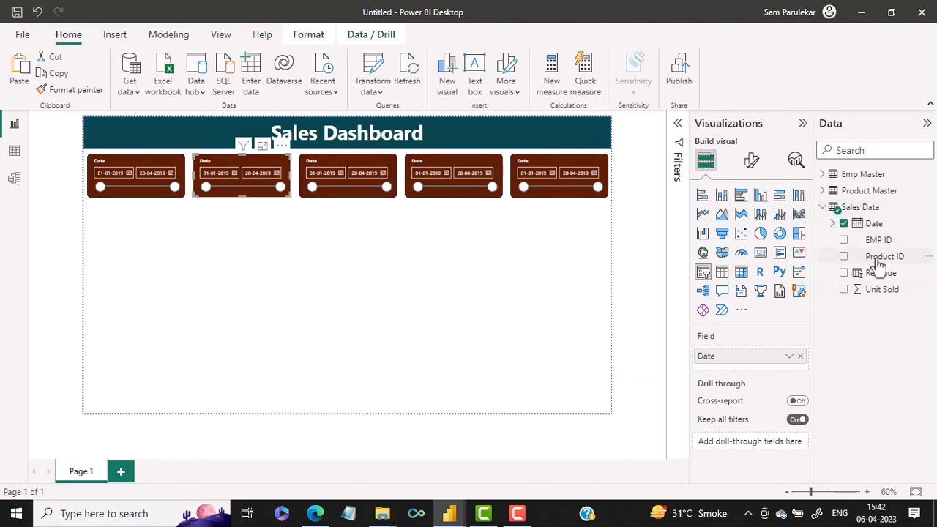
click(800, 356)
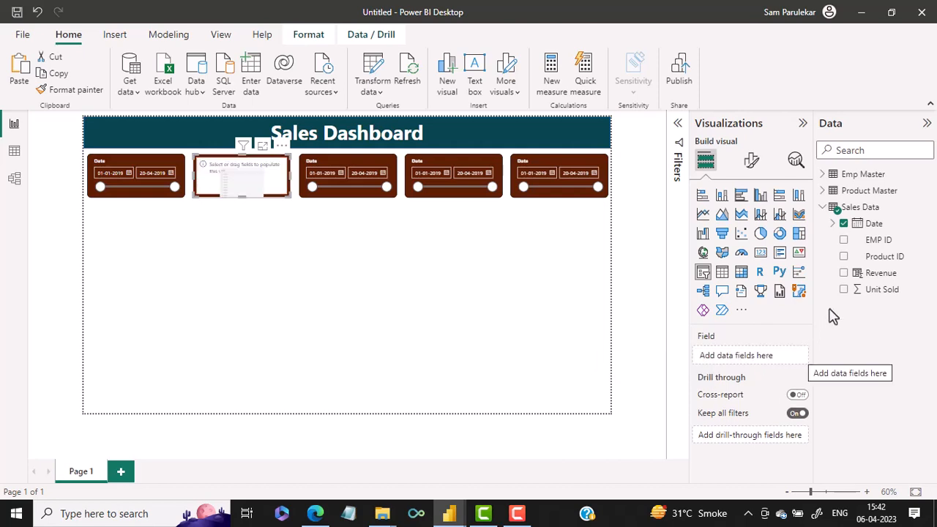
drag(882, 263, 739, 359)
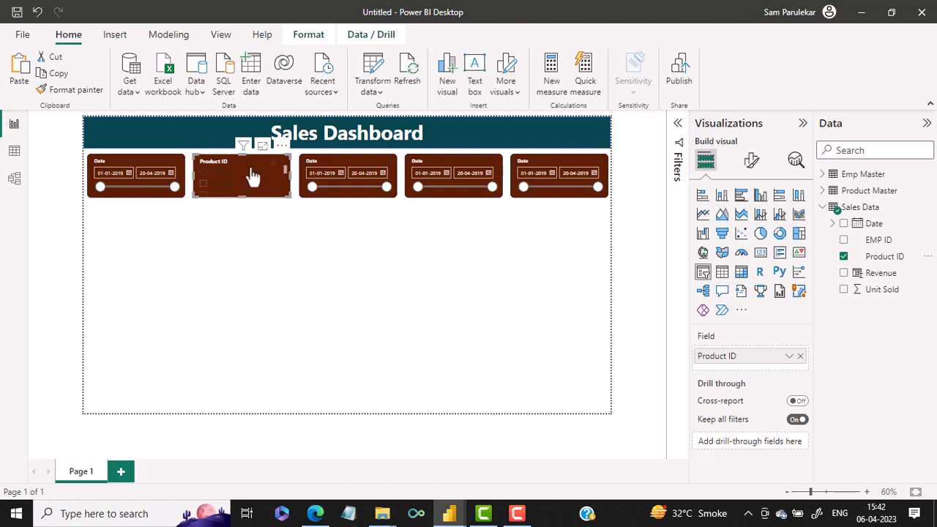
- Examine the Product ID slicer's expanded list in the Sales Dashboard-Sam report and return to the untitled report
mouse_move(450, 518)
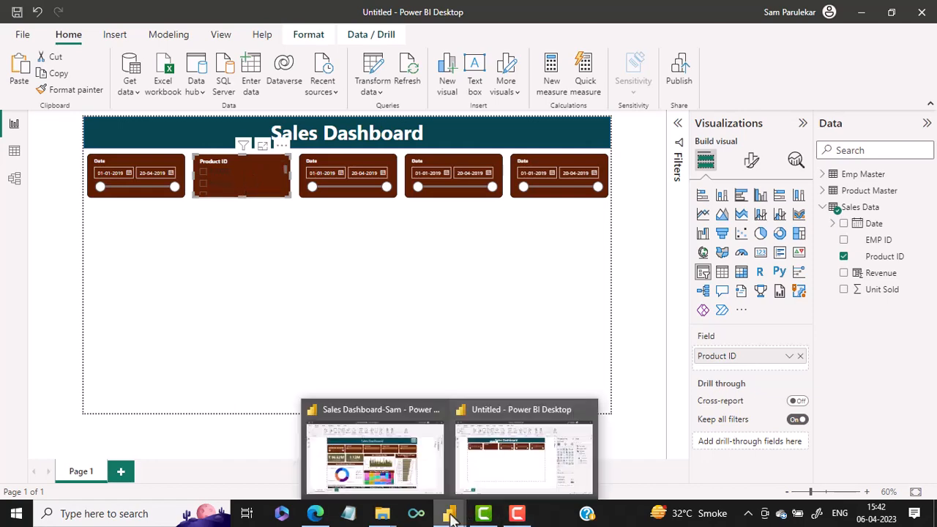
click(424, 471)
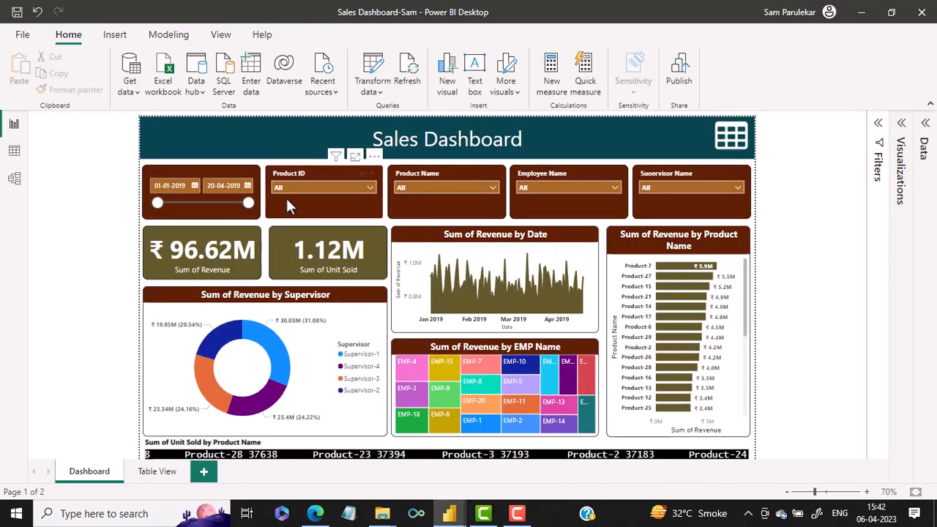
click(360, 189)
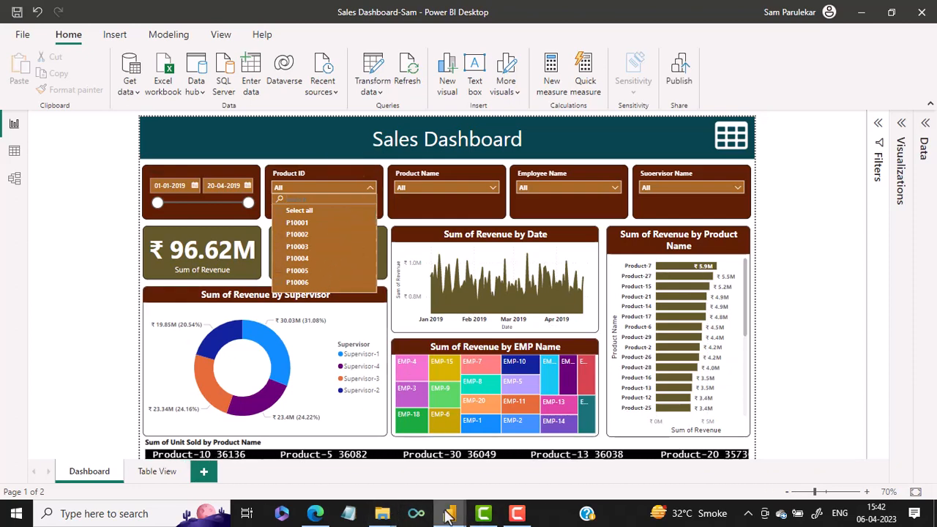
mouse_move(449, 513)
click(504, 477)
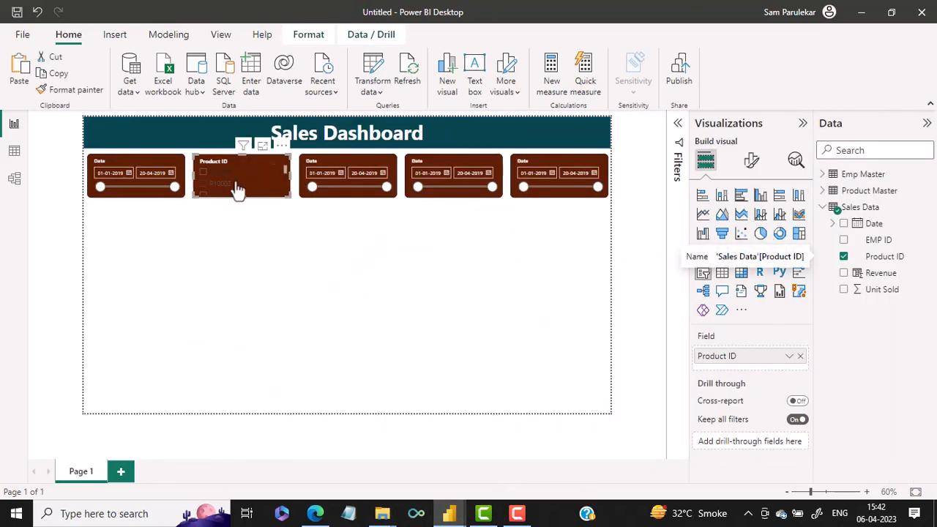
- Set the Product ID slicer's style to Dropdown and try out its list
click(750, 162)
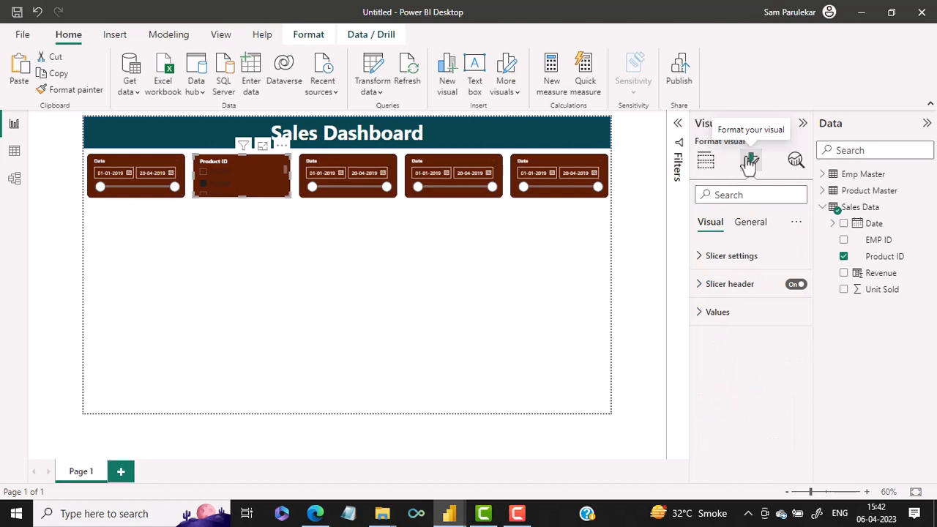
click(700, 257)
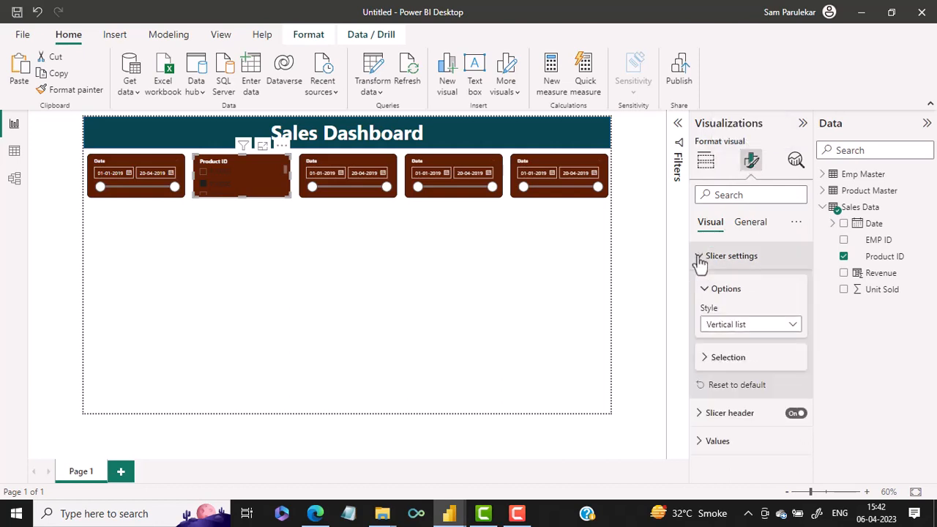
click(743, 335)
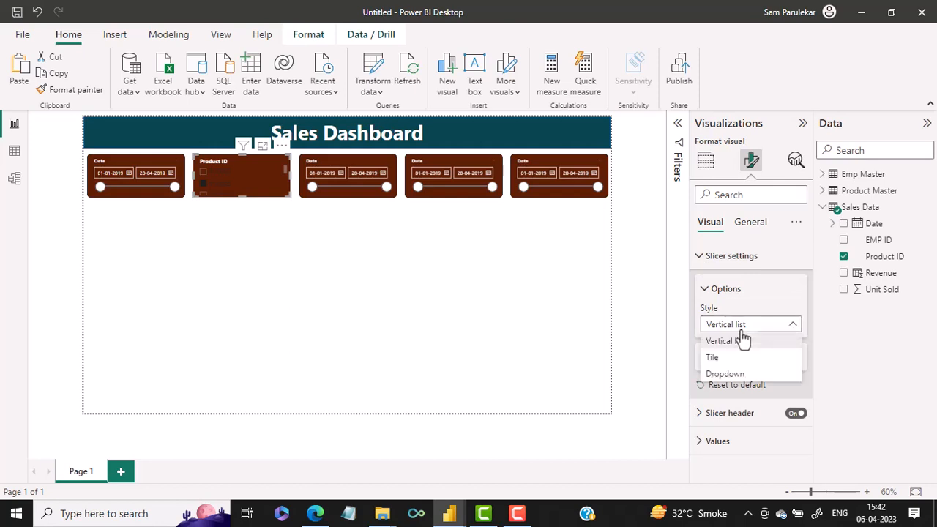
click(740, 374)
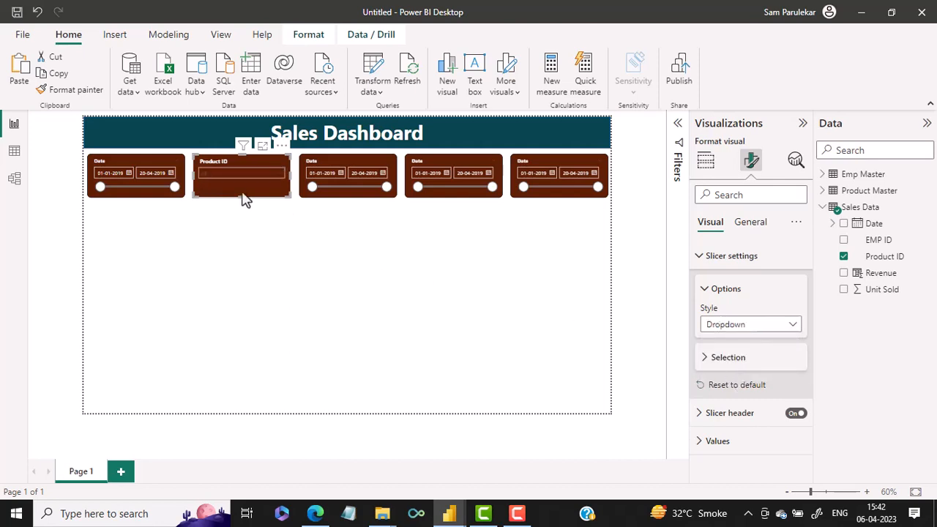
click(273, 177)
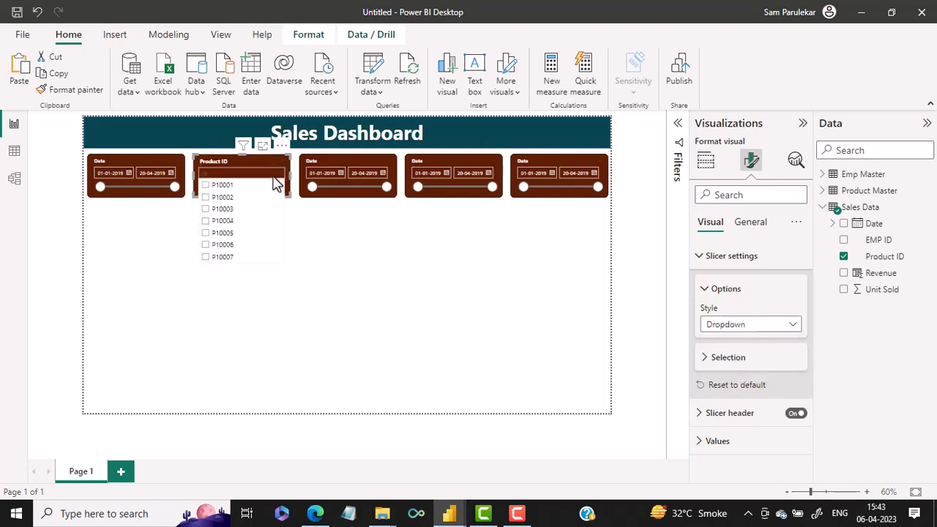
click(320, 268)
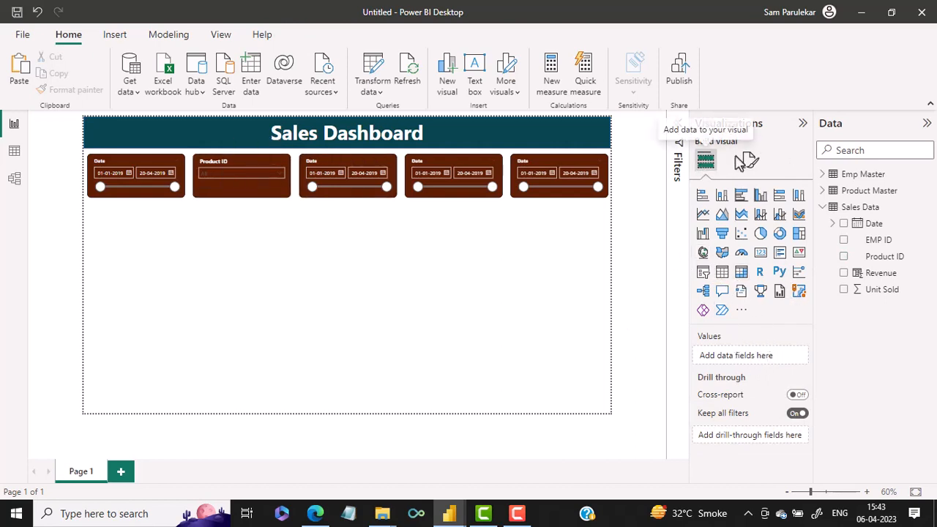
- Examine the Product ID slicer's formatting options for its settings, selection behaviour and header
click(748, 162)
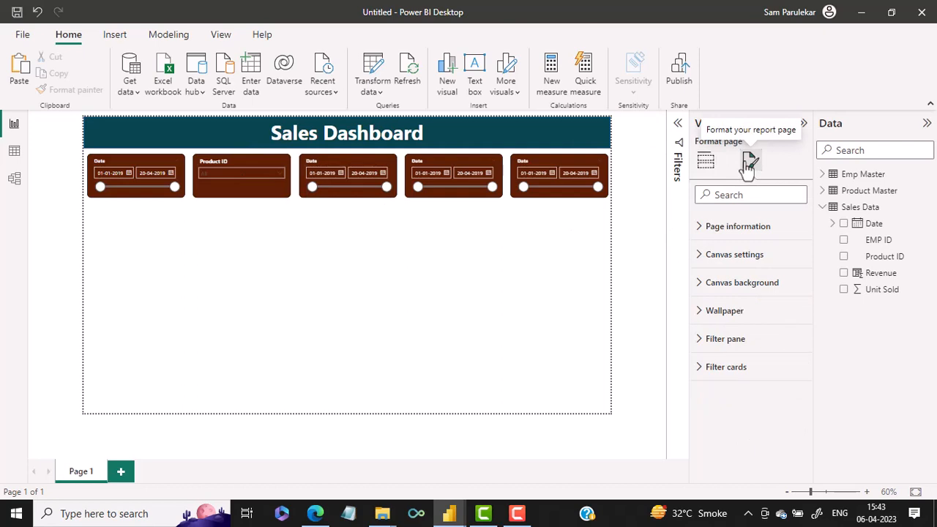
click(236, 200)
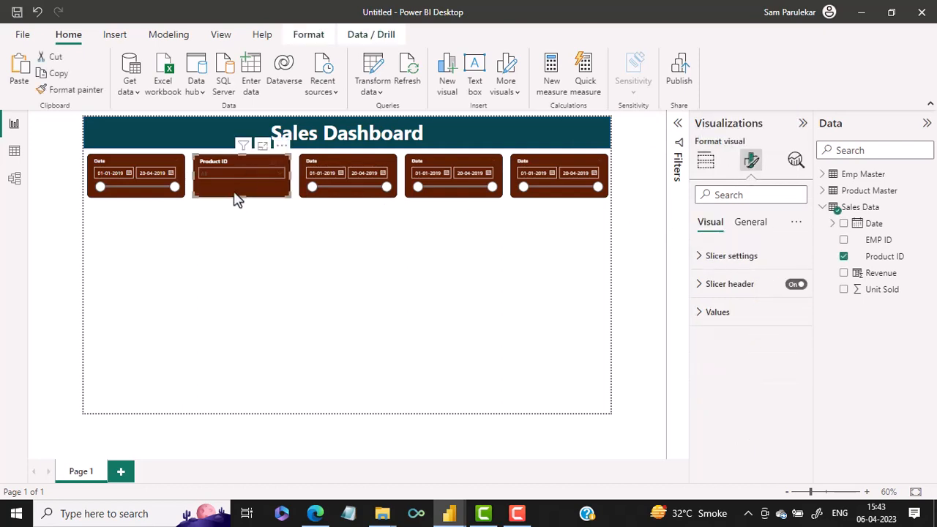
click(704, 267)
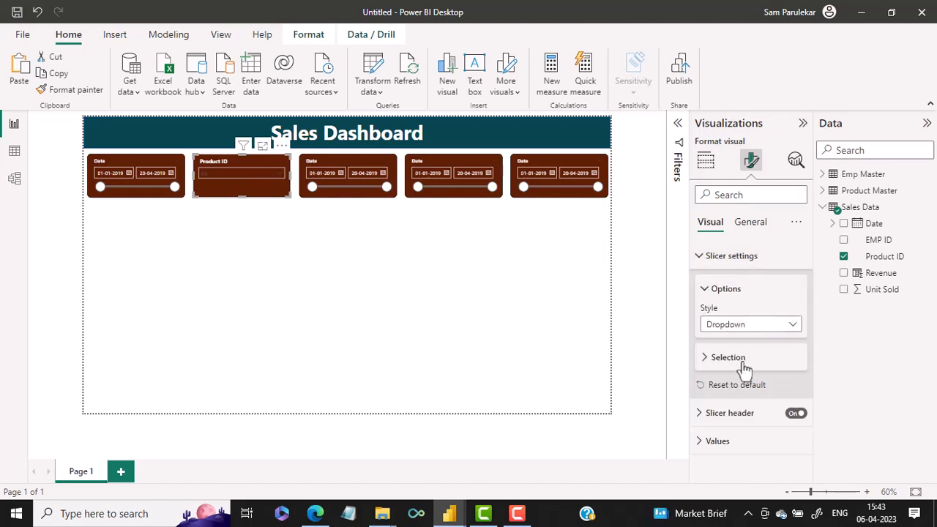
click(705, 360)
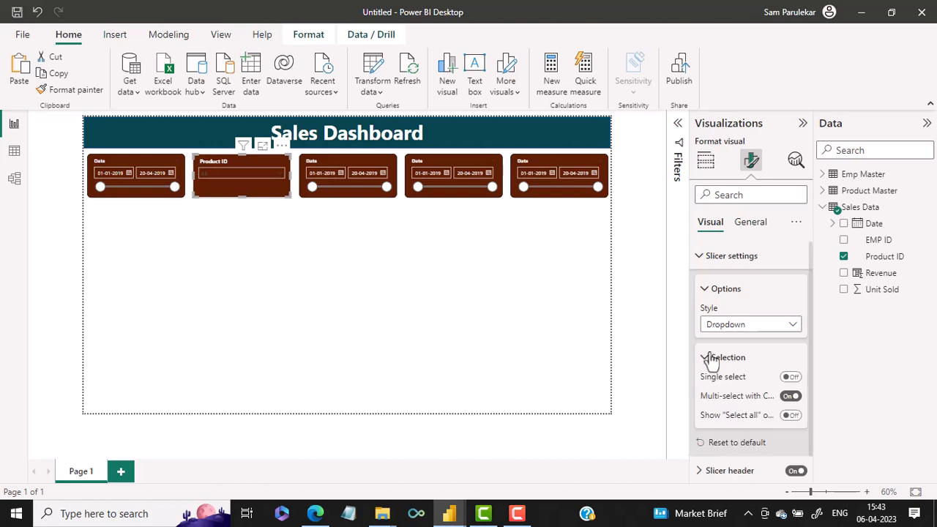
scroll(705, 355, down, 1)
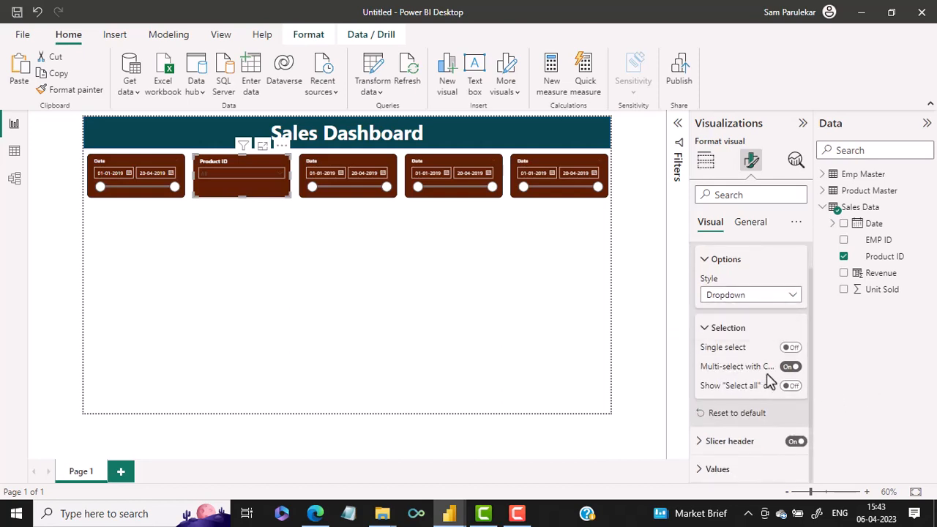
click(701, 445)
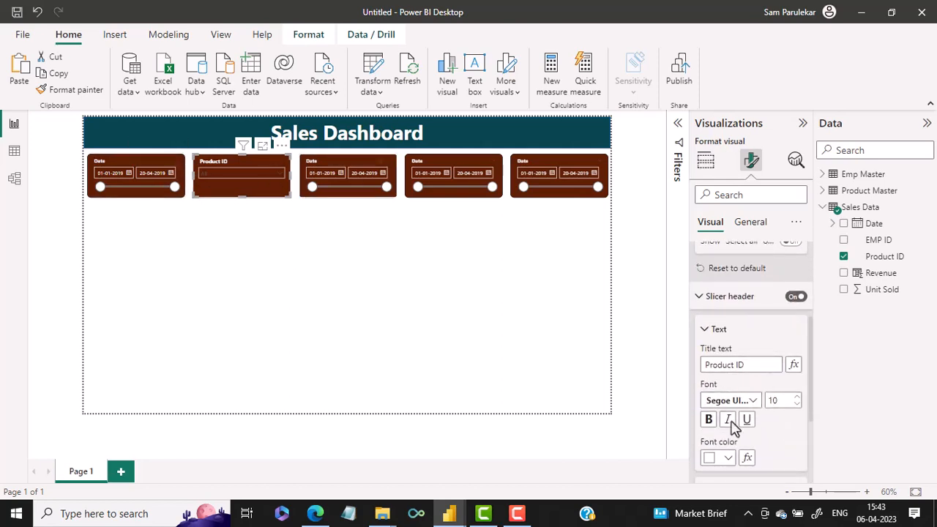
scroll(728, 424, down, 1)
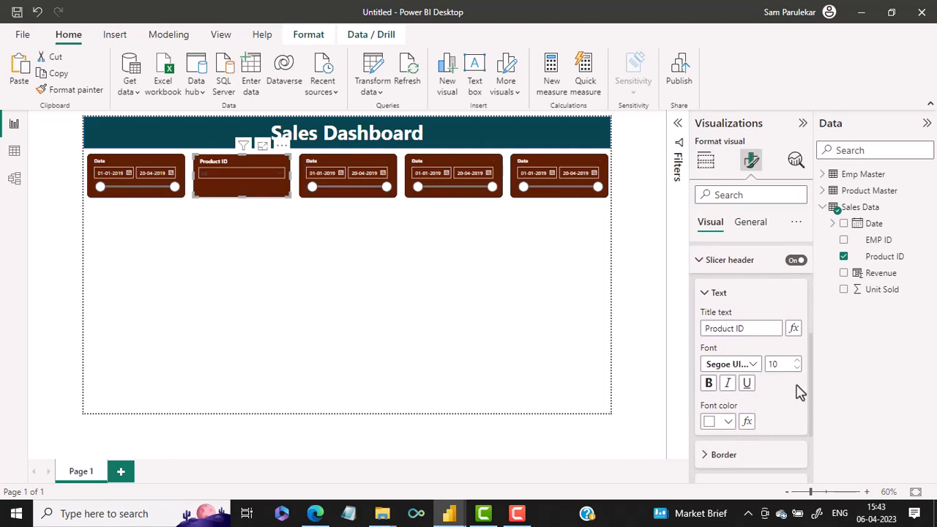
scroll(797, 393, down, 3)
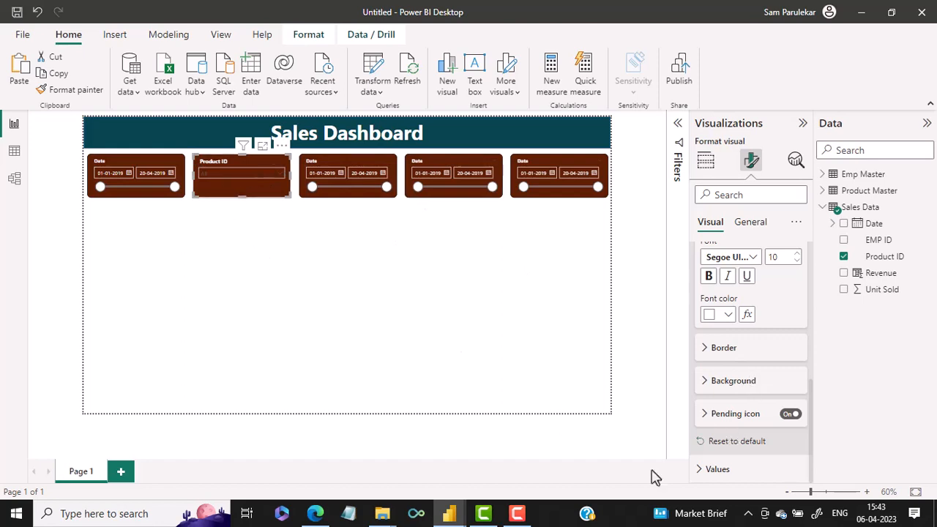
- Set the font color of the Product ID slicer's values to white (#FFFFFF) and check its expanded list
click(704, 470)
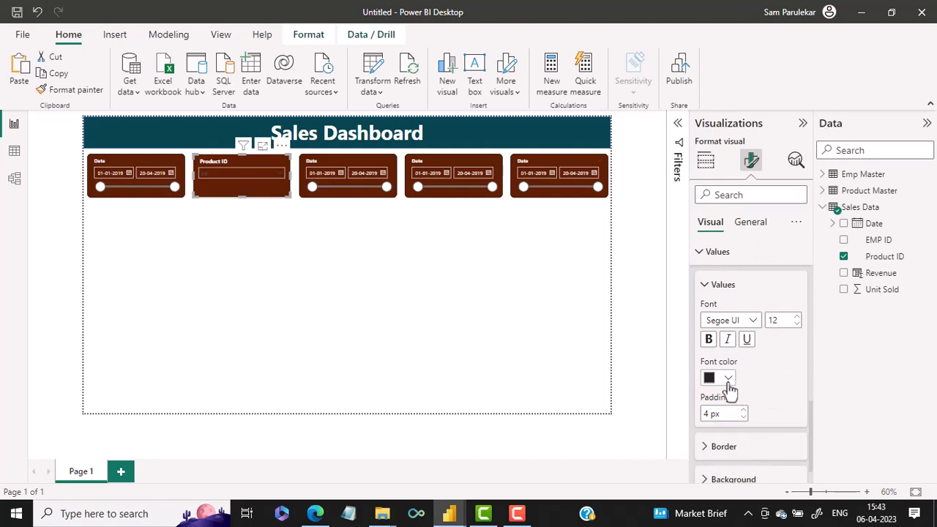
click(729, 390)
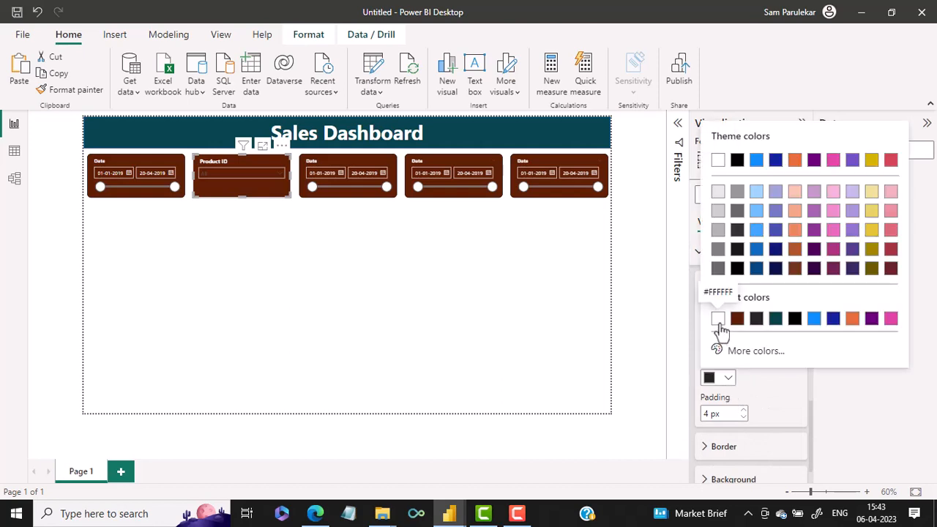
click(720, 322)
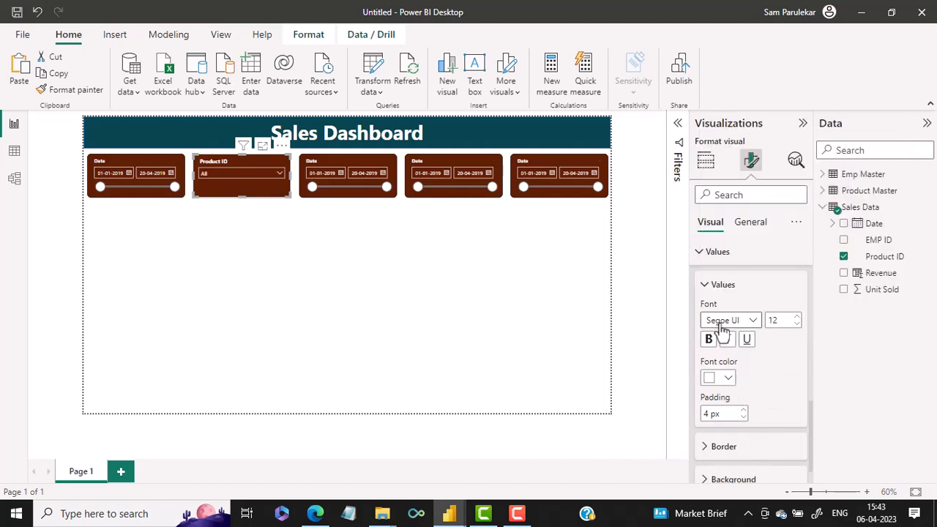
click(278, 176)
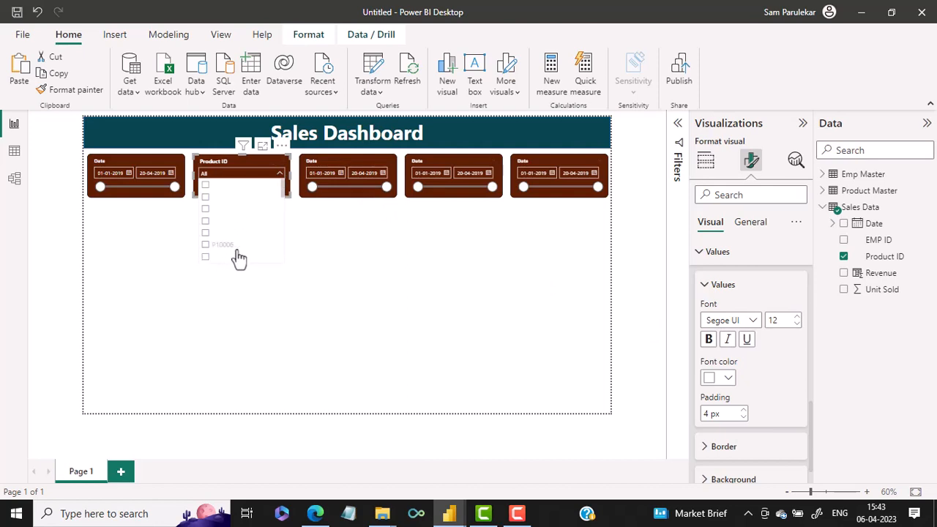
- Change the font color of the Product ID slicer's values to dark gray #252423 and check the expanded list again
click(728, 378)
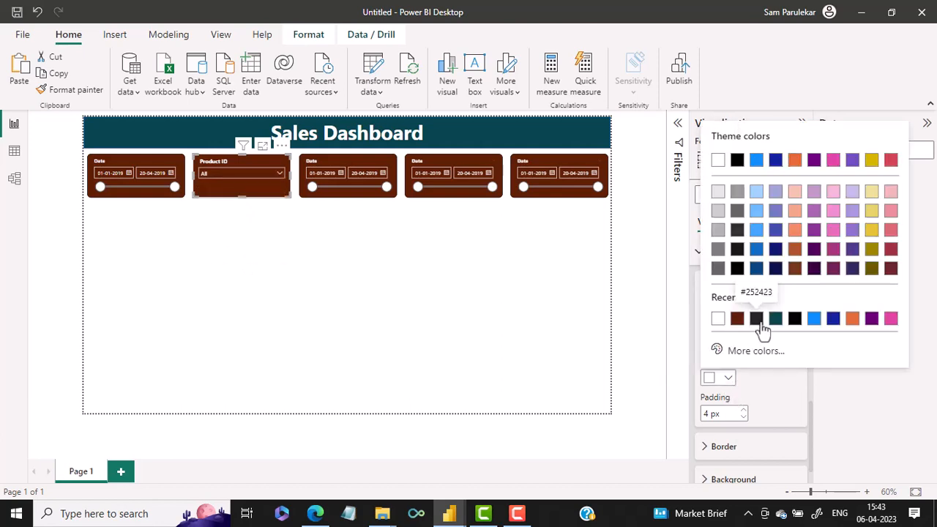
click(758, 322)
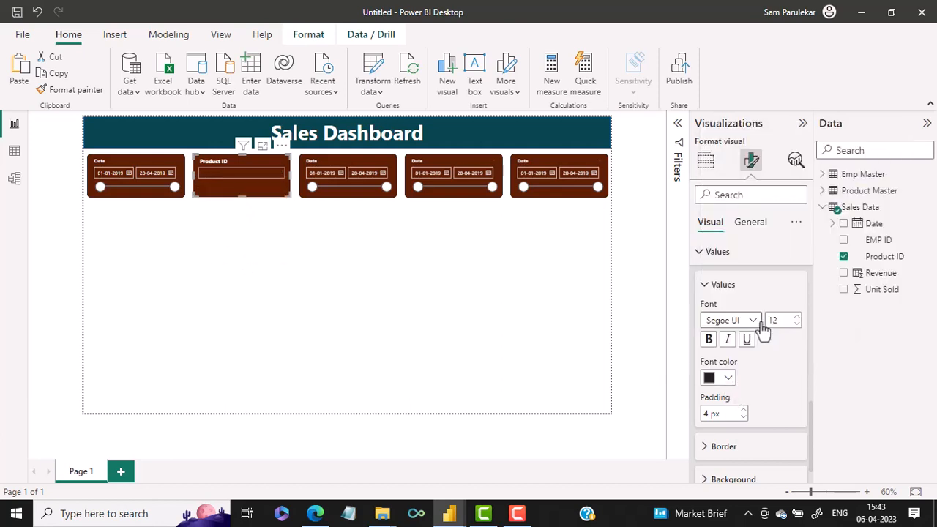
click(278, 182)
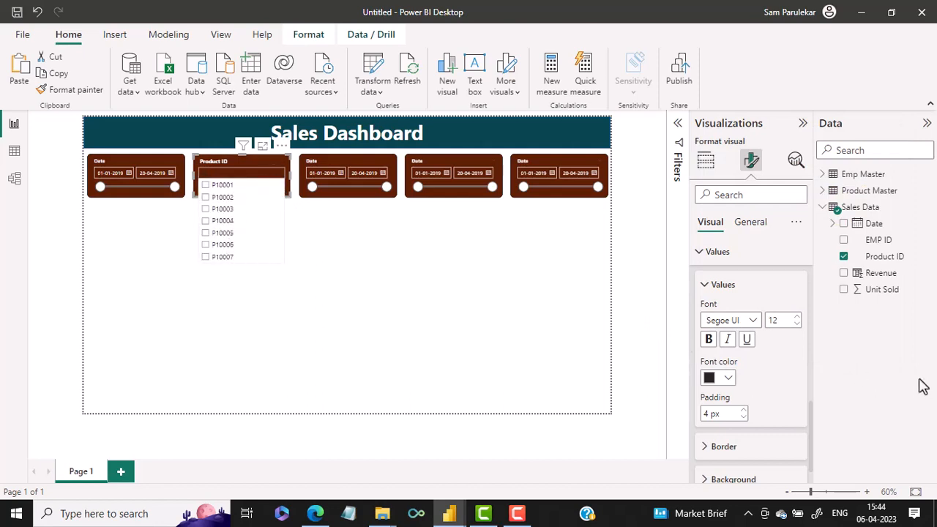
- Open the color choices for the background of the Product ID slicer's values
click(758, 378)
scroll(759, 378, down, 1)
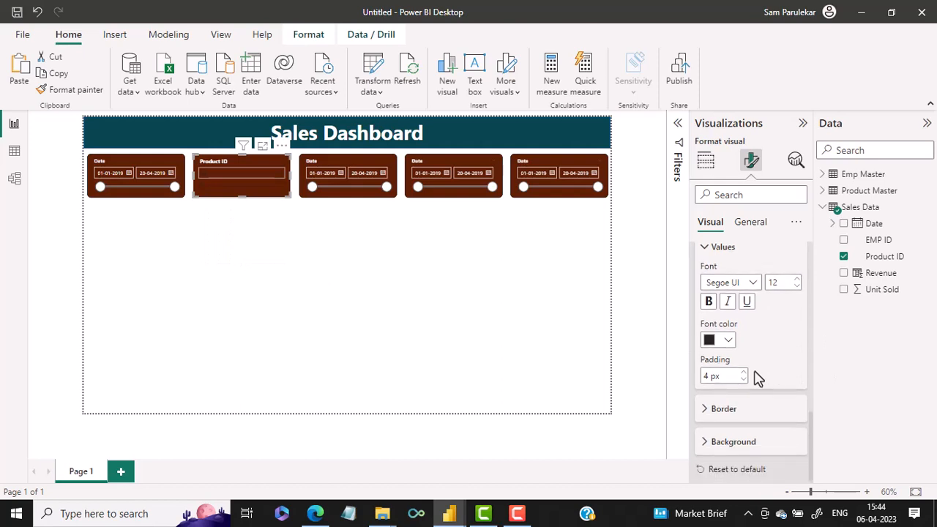
click(711, 443)
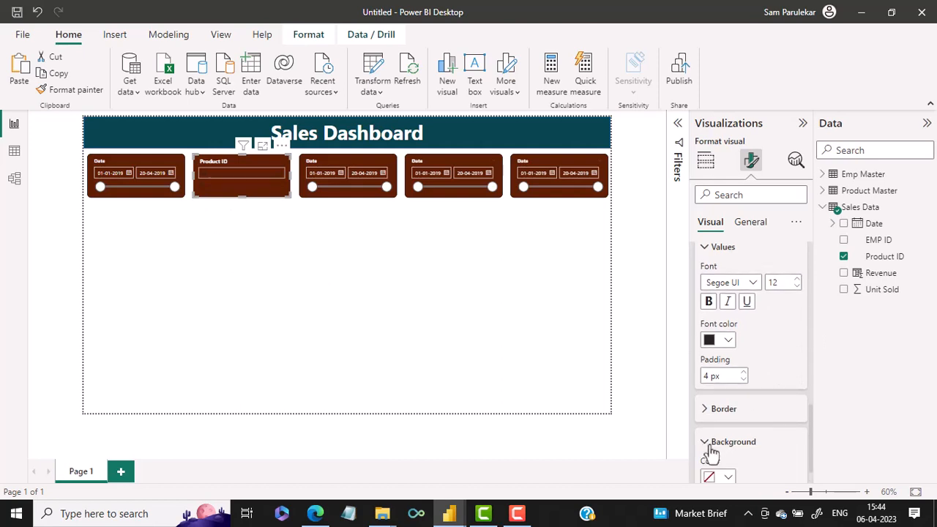
scroll(713, 439, down, 1)
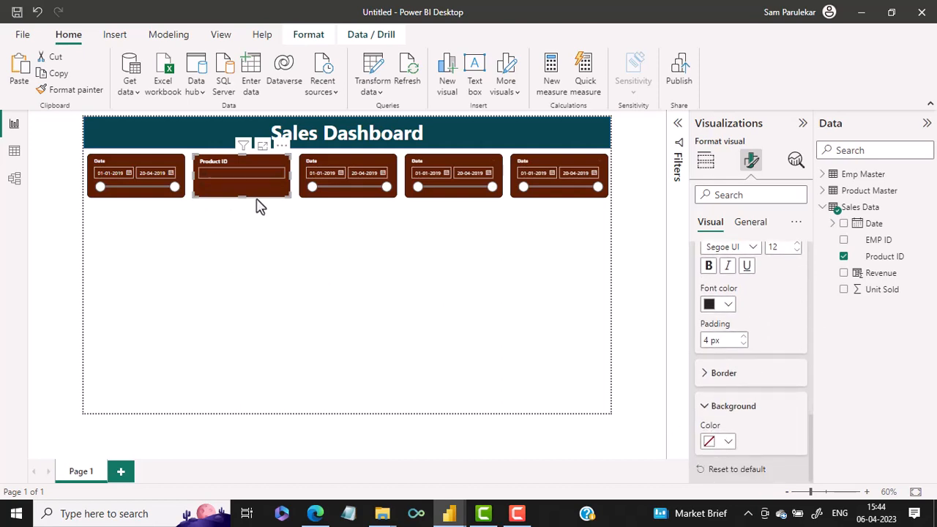
click(729, 445)
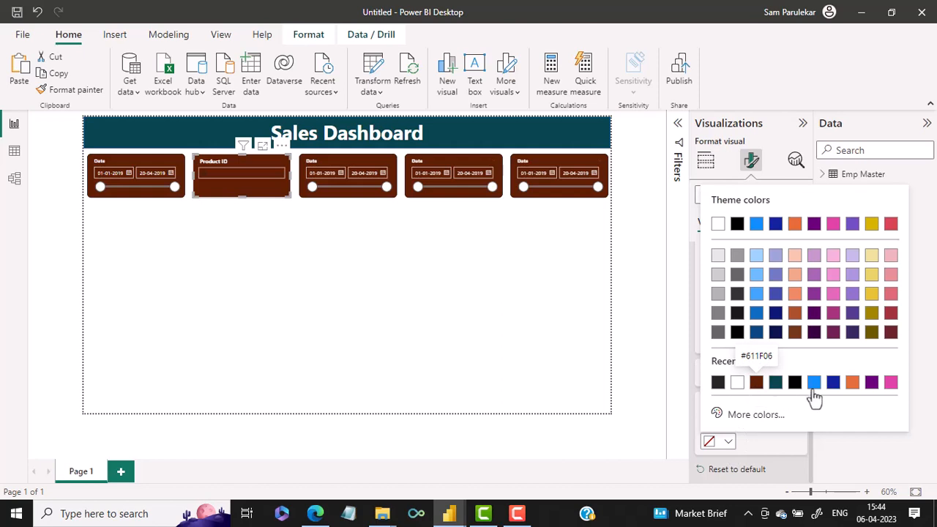
- Set the Product ID slicer's values background to the recent orange and expand its list to preview the color
click(851, 382)
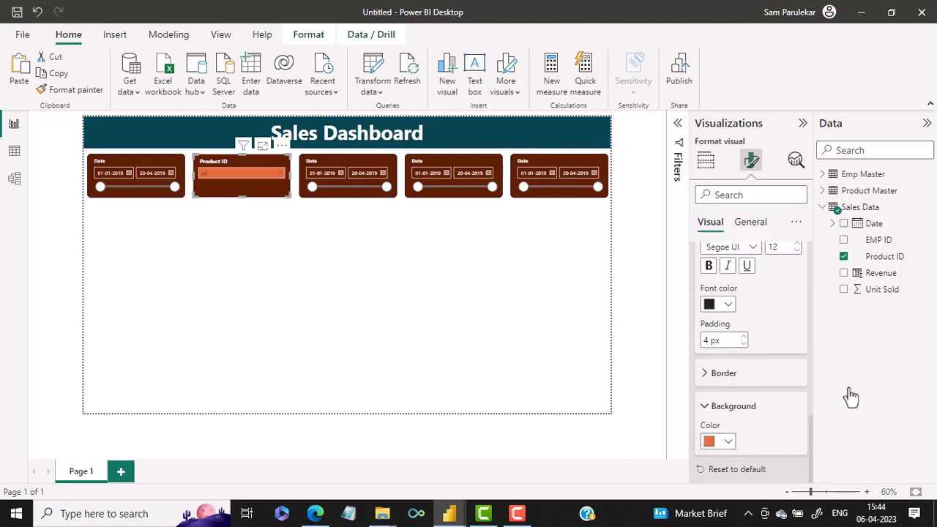
click(228, 172)
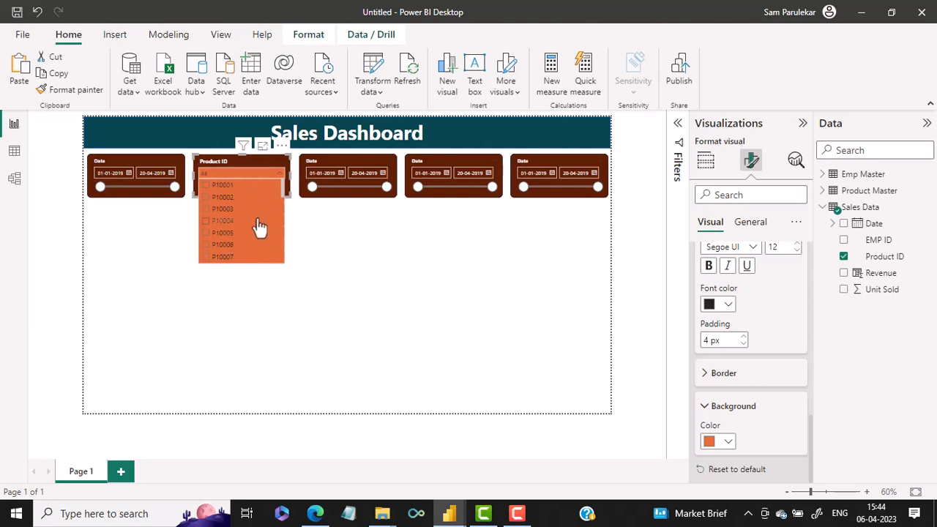
- Switch to the browser and copy the hex code #A86925 from the nebula palette on Adobe Color
click(315, 513)
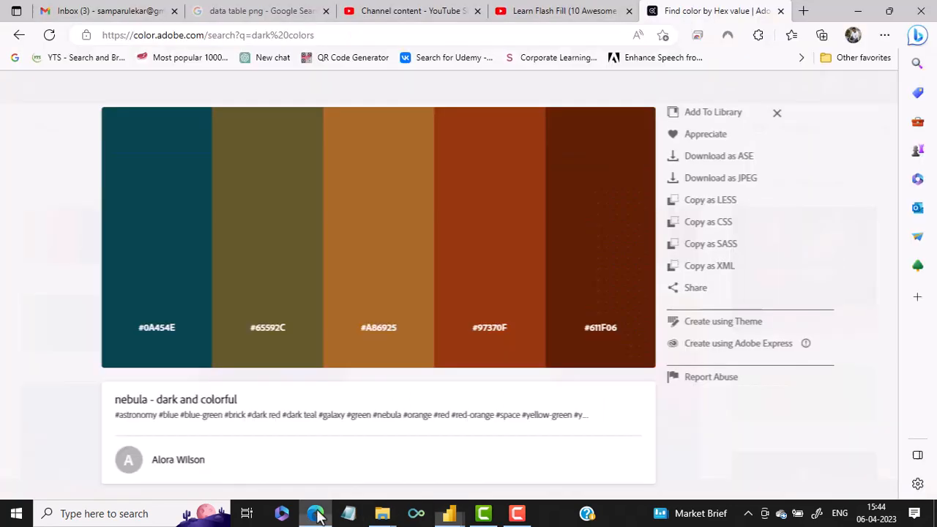
mouse_move(397, 362)
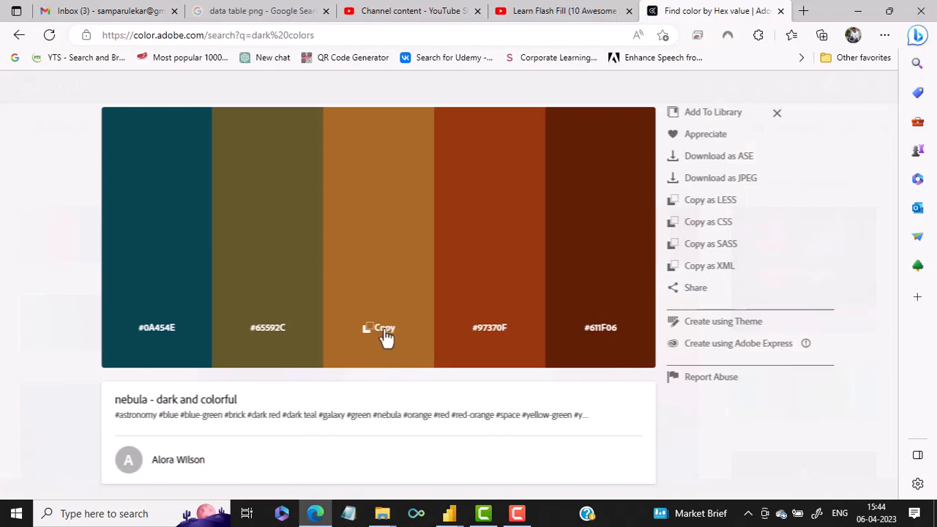
click(385, 337)
- Return to the untitled Power BI report and set the Product ID slicer's values background to the custom color #A86925
click(446, 514)
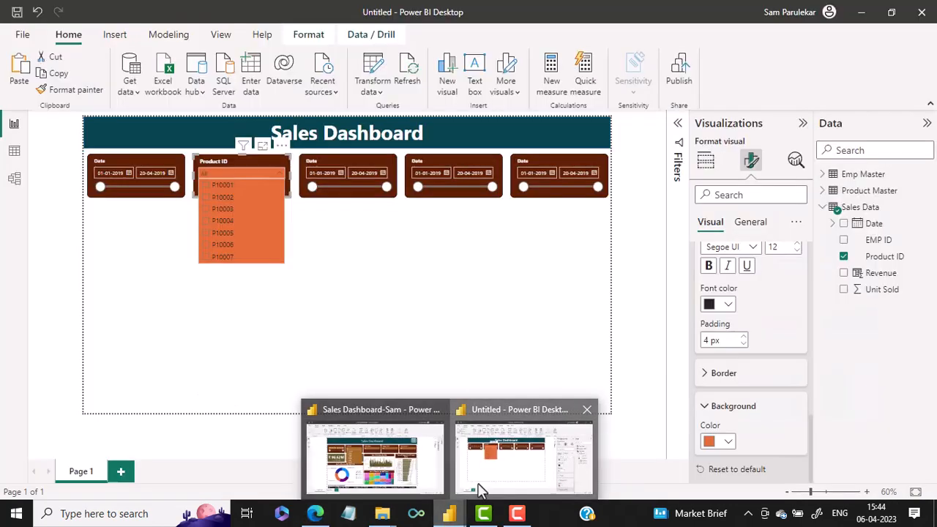
click(484, 488)
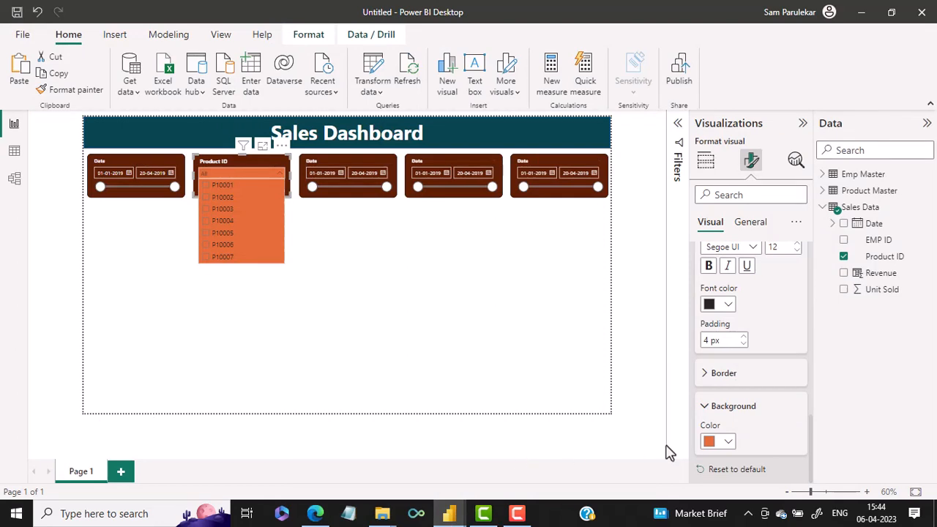
click(729, 445)
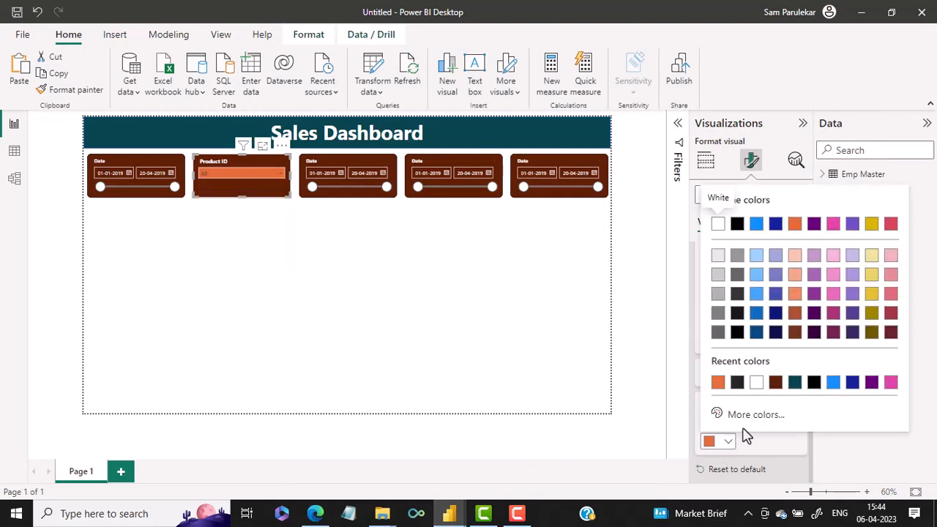
click(746, 415)
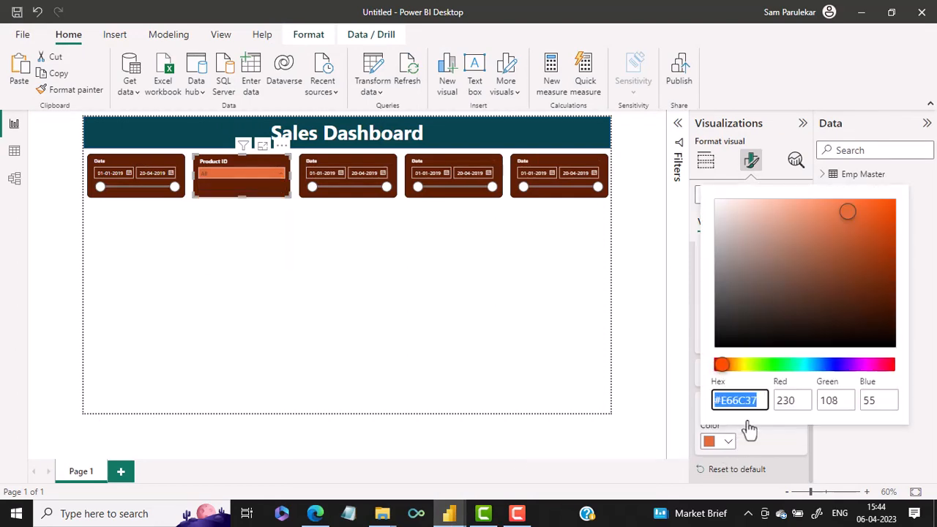
key(ctrl+v)
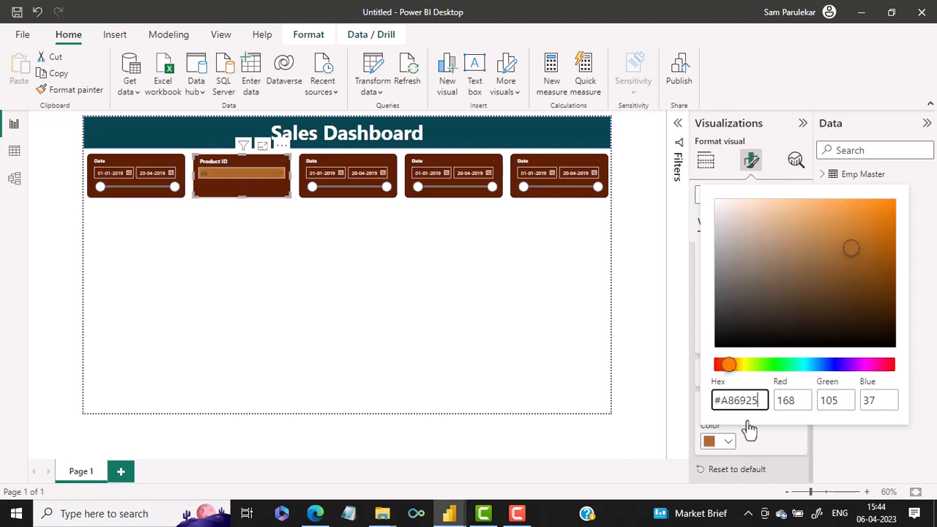
click(859, 464)
- Test the Product ID slicer by picking products from its list, ending with P10004 selected
click(246, 169)
click(246, 169)
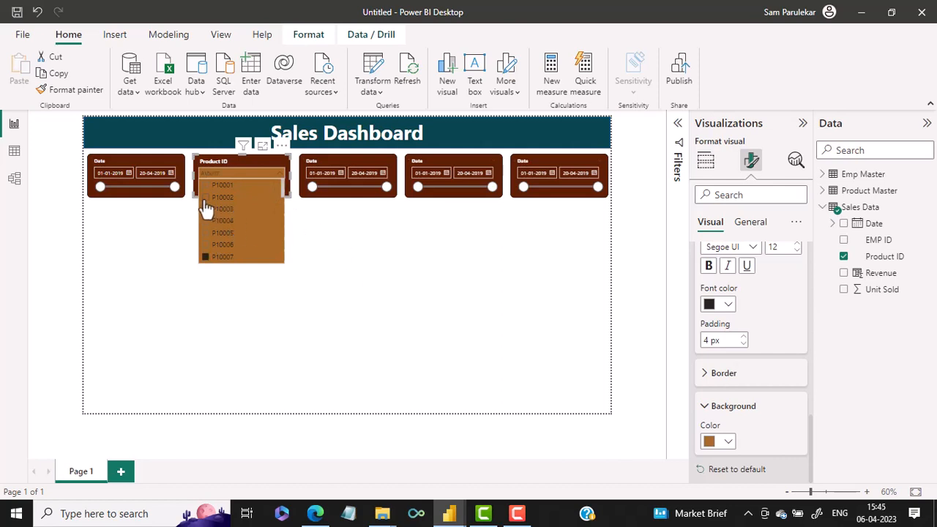
click(227, 219)
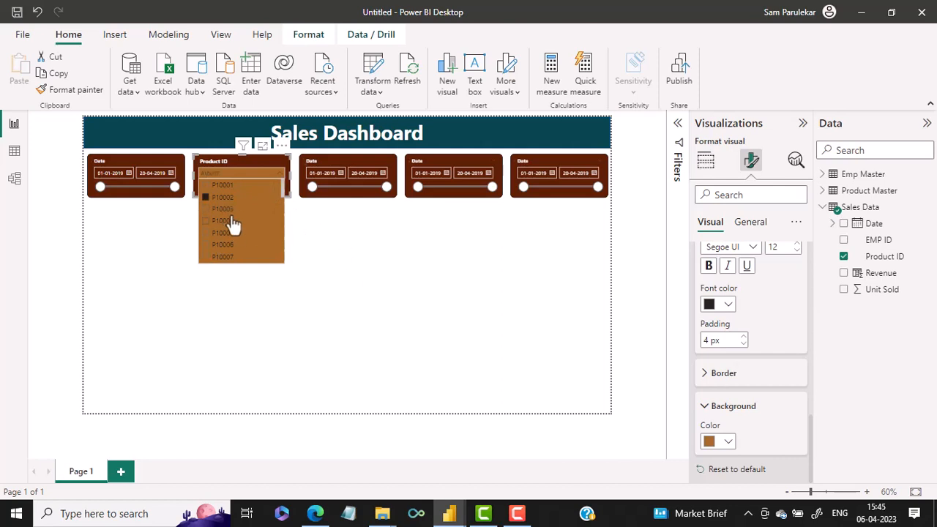
click(316, 252)
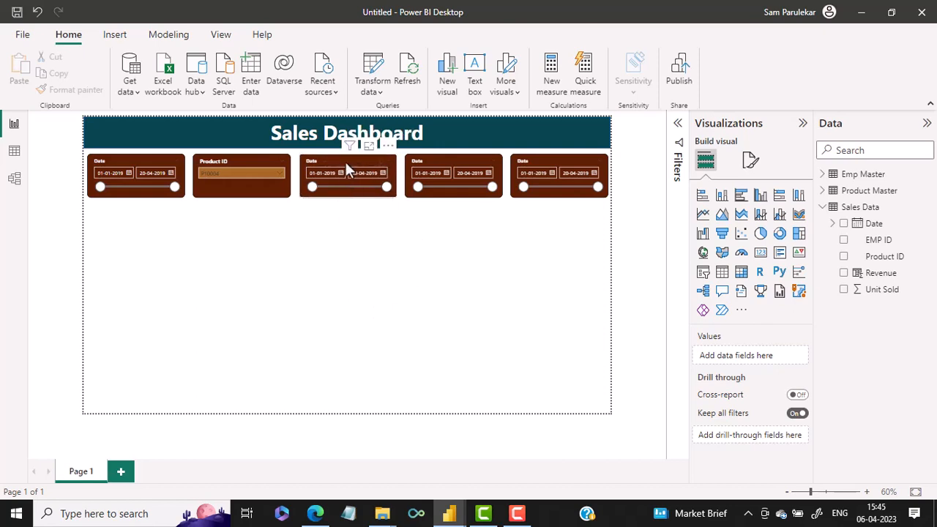
- Replace the Date field of the third slicer with Product Name from the Product Master table
click(347, 166)
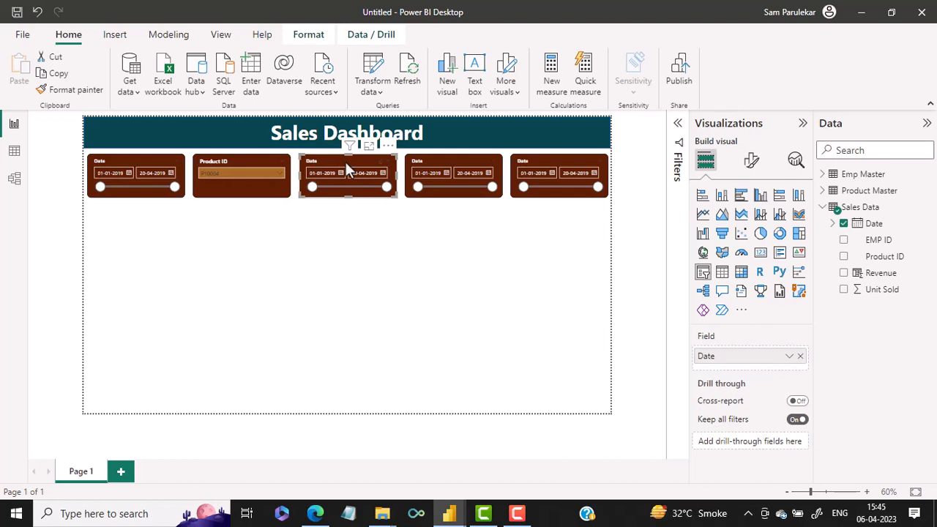
click(798, 357)
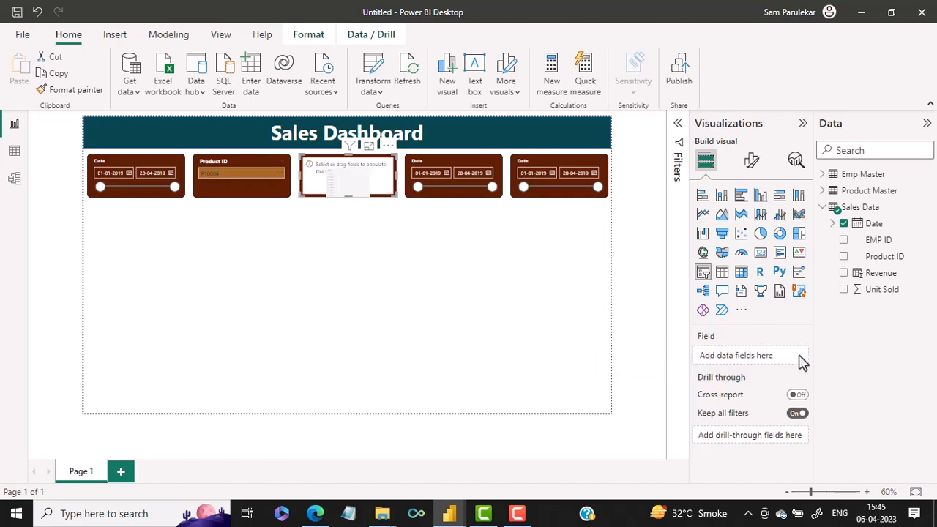
click(821, 191)
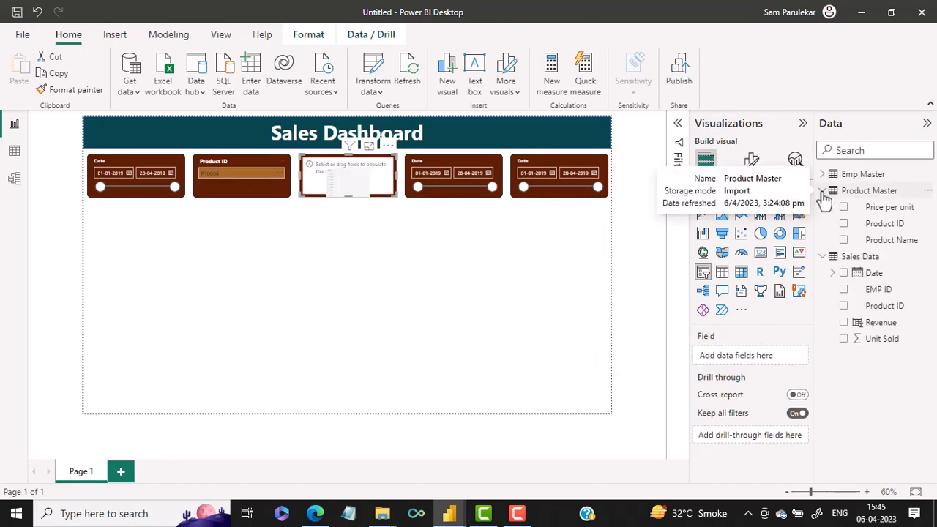
drag(907, 243, 781, 369)
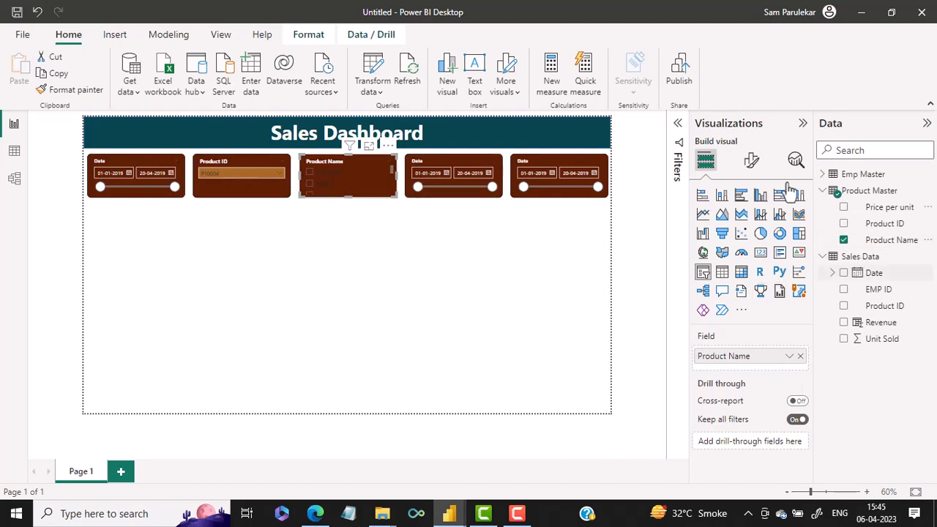
- Change the Product Name slicer's style to Dropdown
click(750, 165)
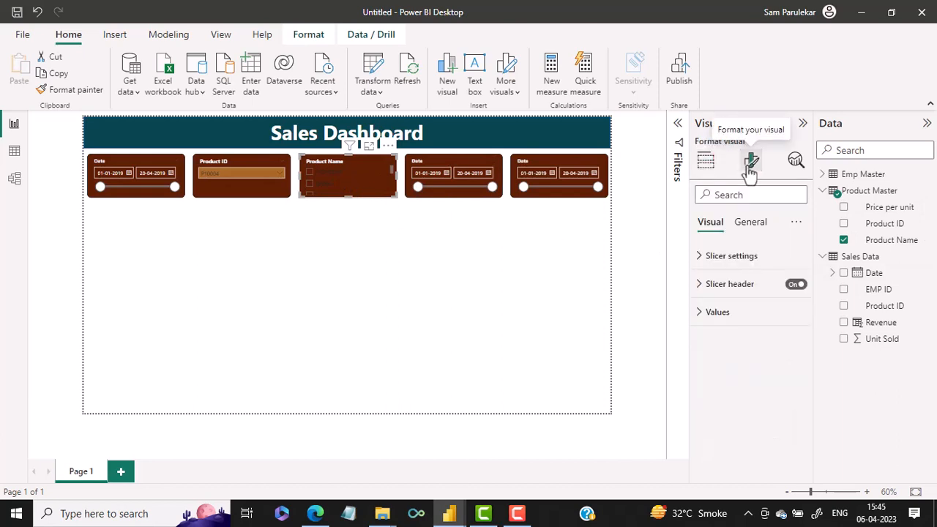
click(699, 263)
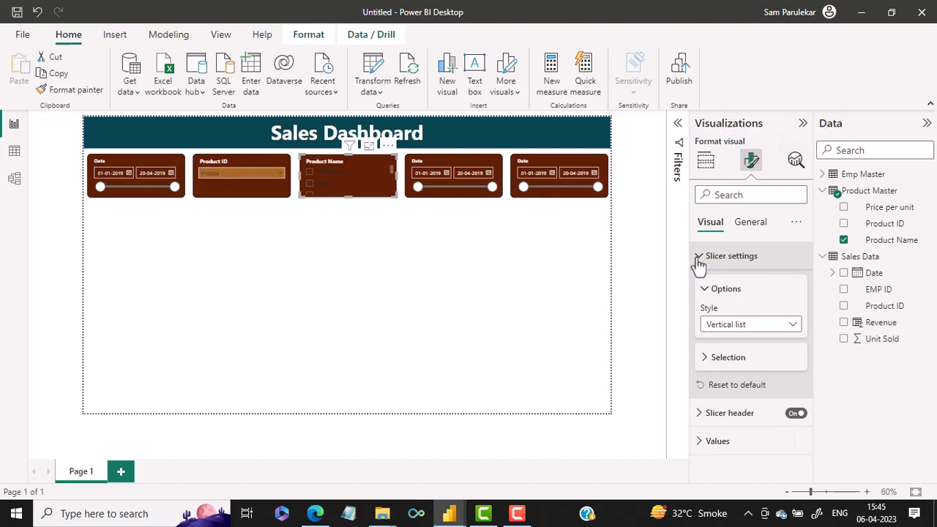
click(782, 329)
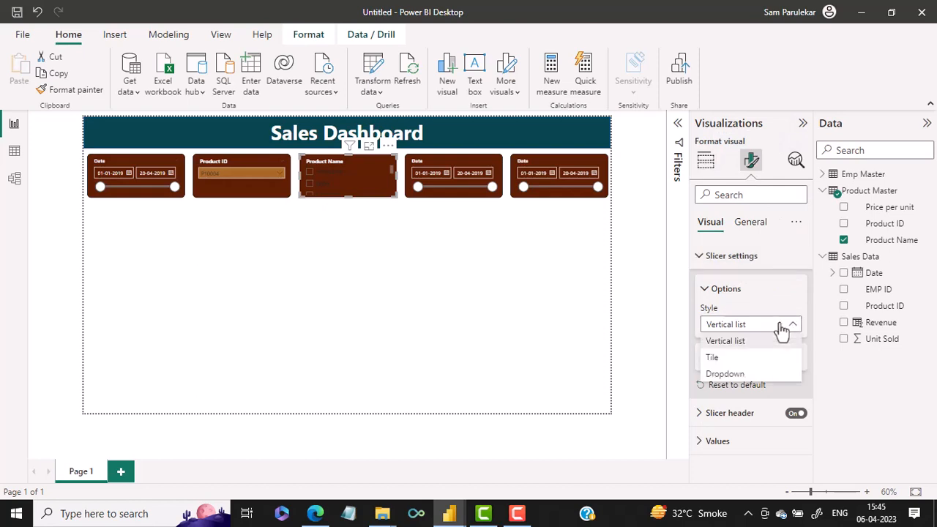
click(752, 374)
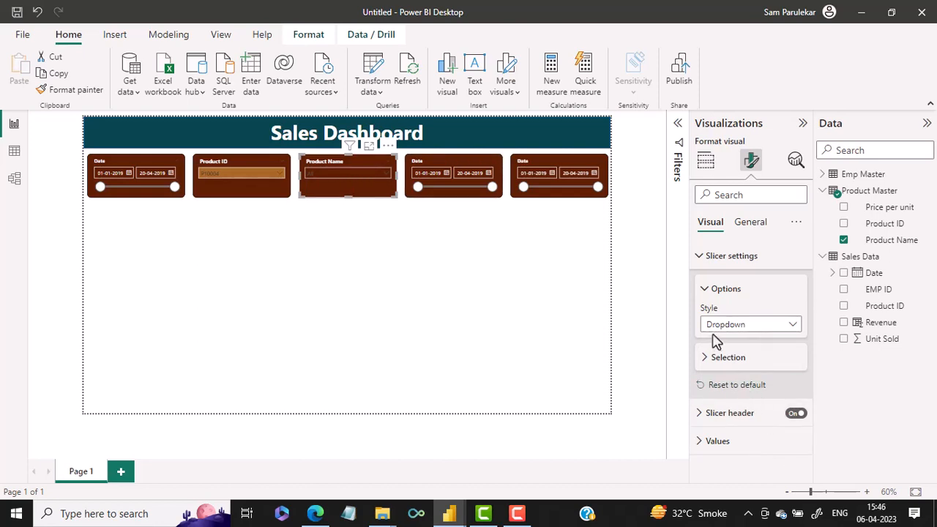
- Set the Product Name slicer's values background to the custom color #A86925 and check its dropdown list
click(703, 443)
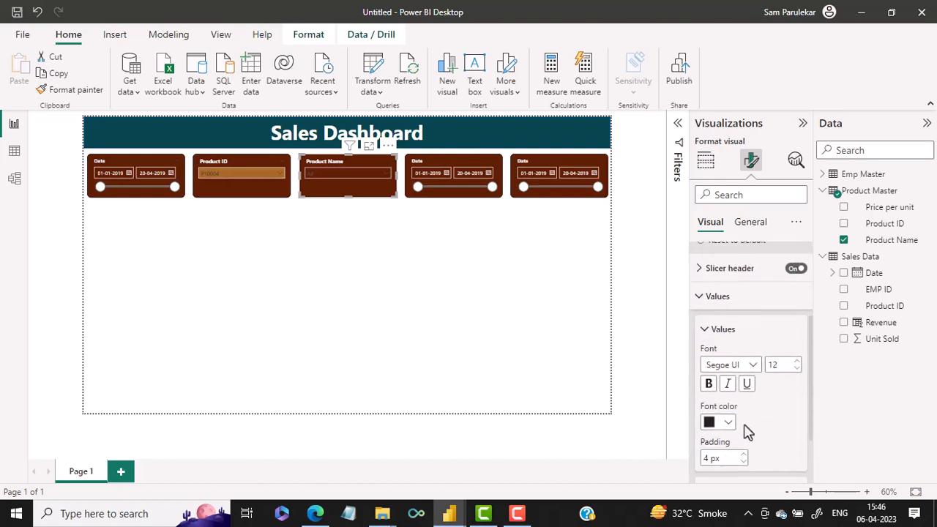
click(384, 174)
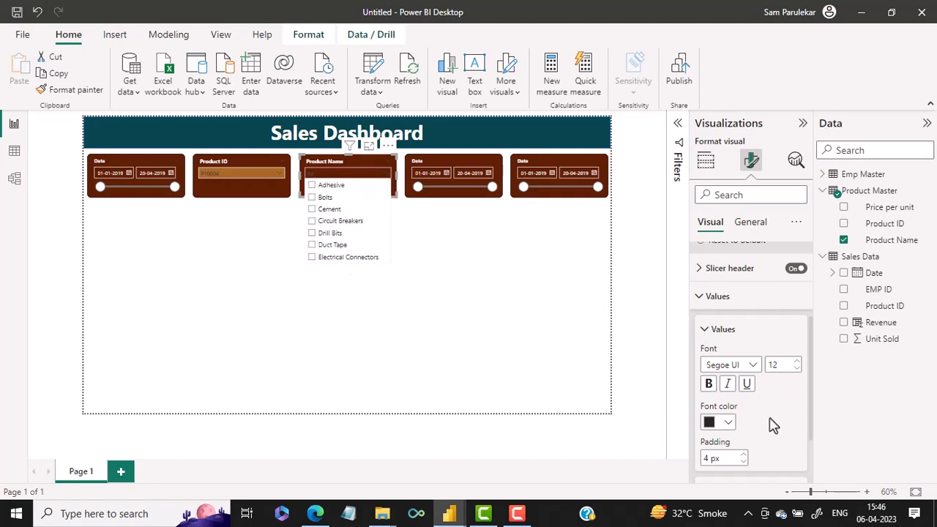
scroll(774, 424, down, 2)
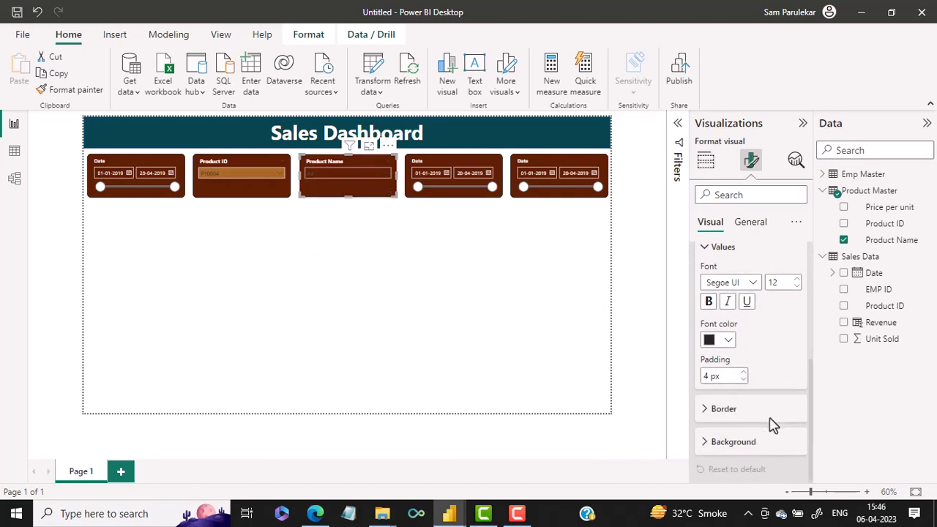
click(706, 443)
click(727, 443)
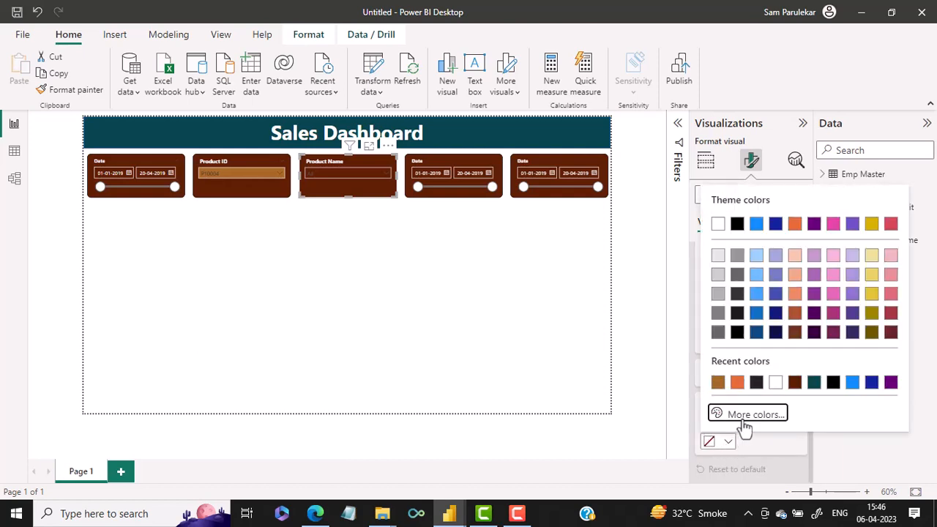
click(743, 423)
text(#A86925)
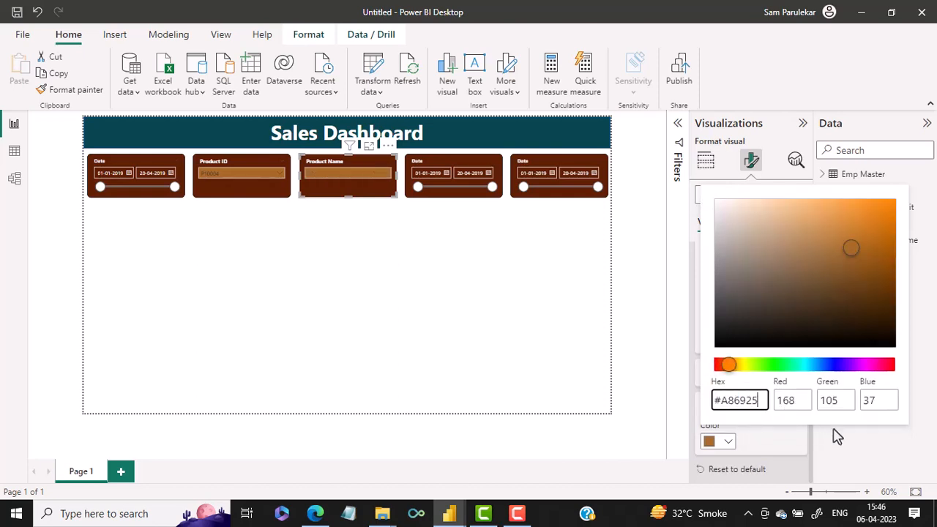
click(333, 170)
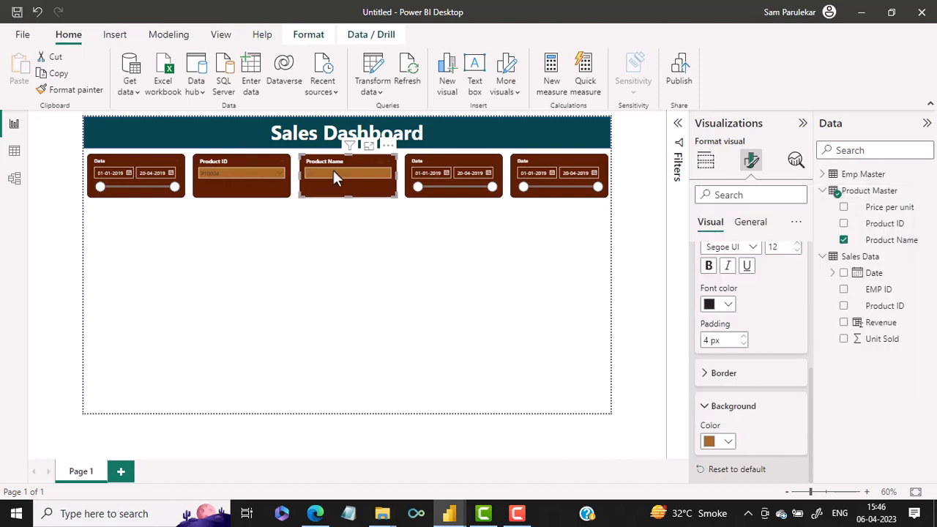
click(333, 170)
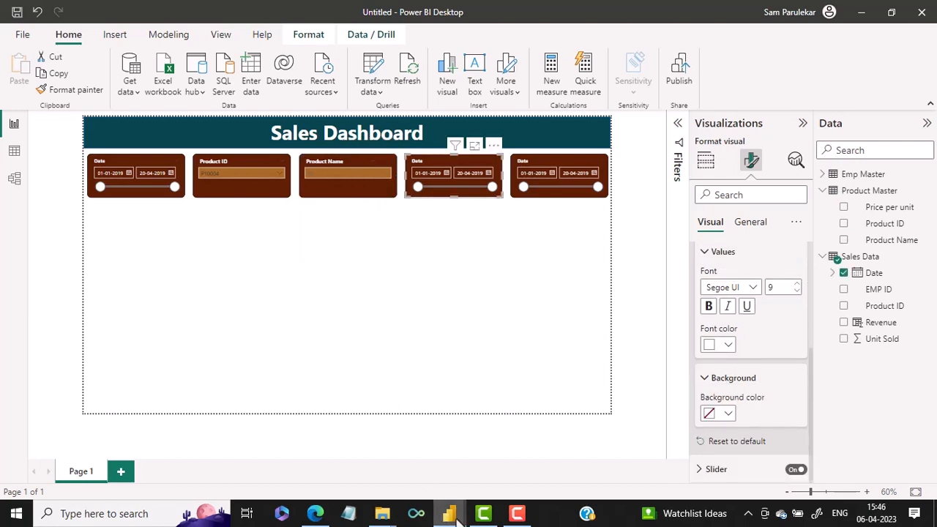
- Check which slicers the finished Sales Dashboard report uses, and return to the untitled report
mouse_move(446, 510)
click(421, 476)
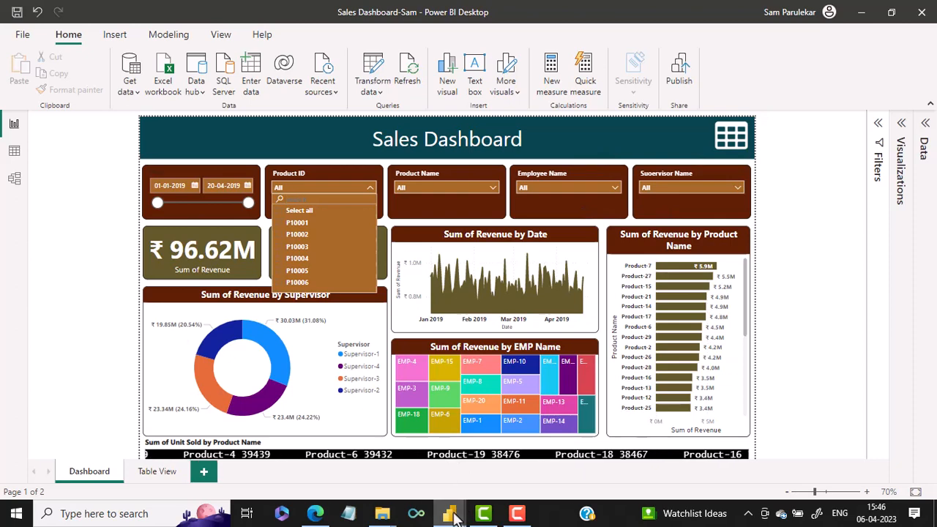
mouse_move(457, 511)
click(501, 472)
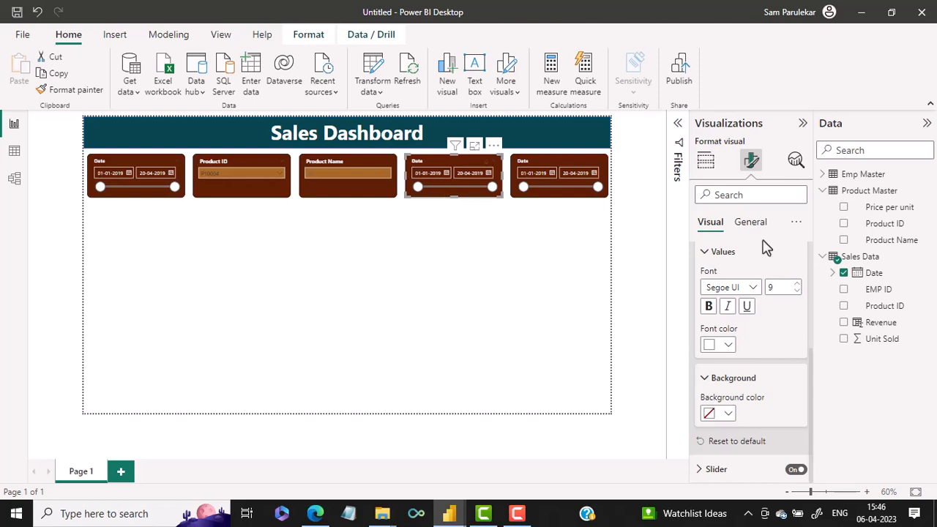
- Replace the Date field of the fourth slicer with EMP Name from the Emp Master table
click(706, 164)
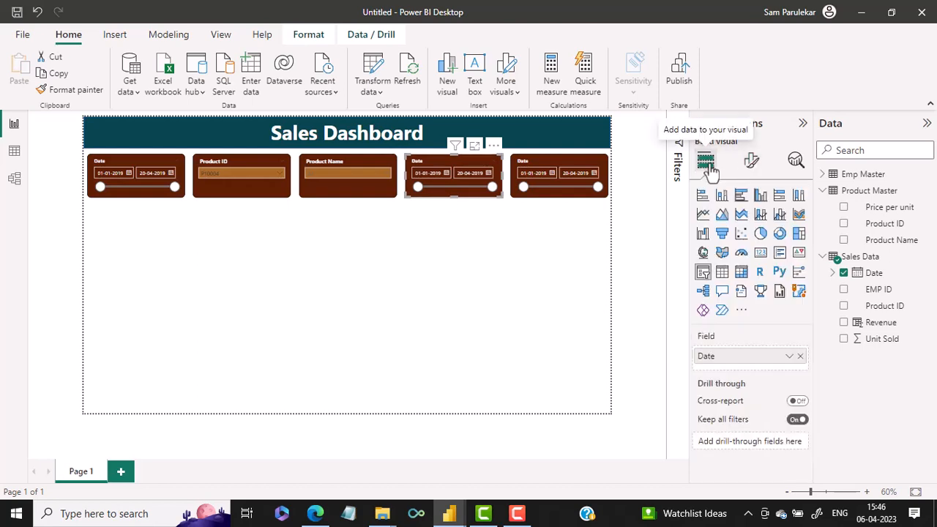
click(800, 357)
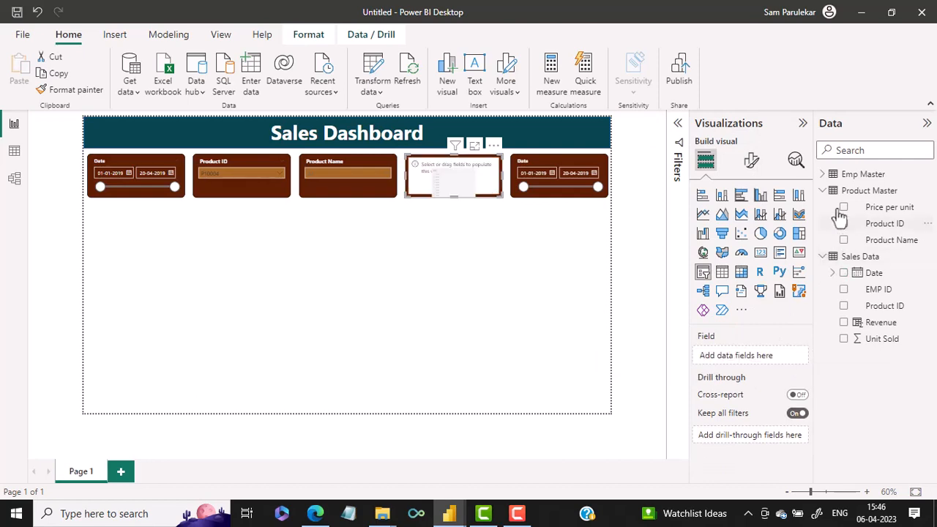
click(824, 175)
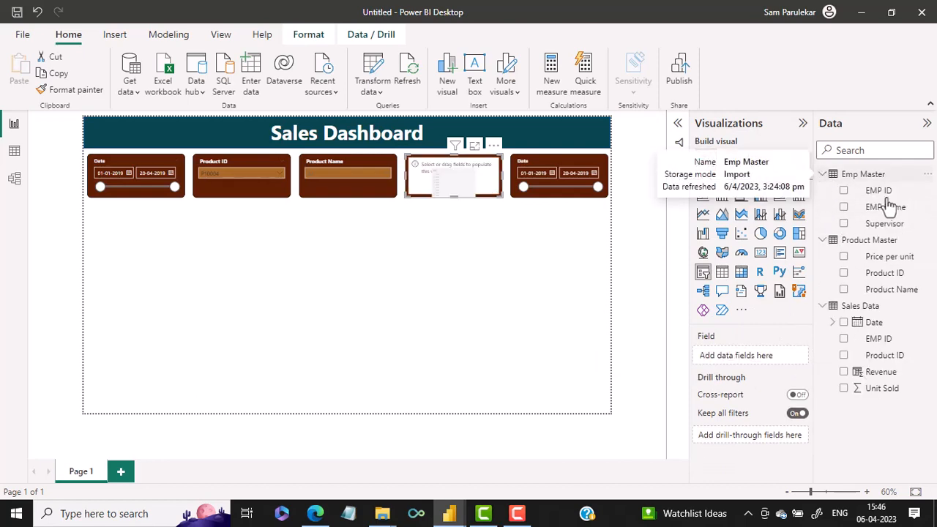
drag(876, 212, 755, 353)
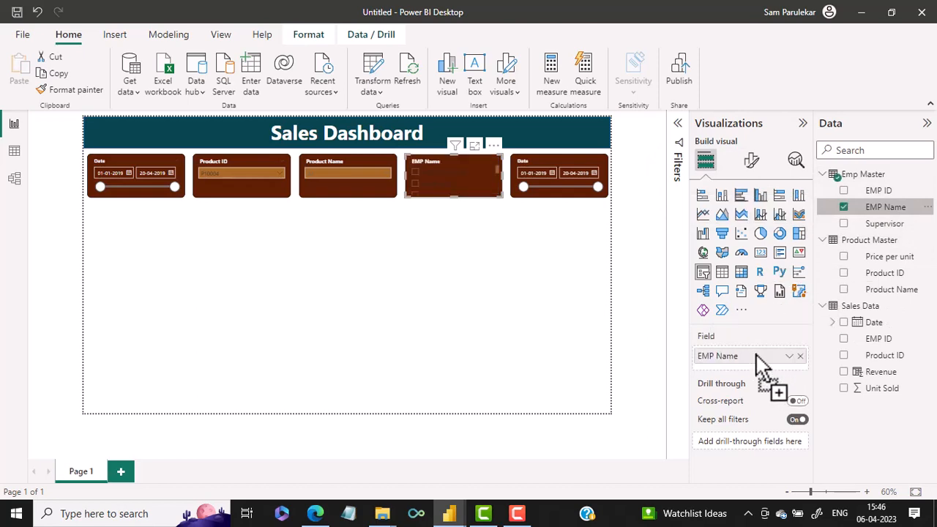
- Change the EMP Name slicer's style to Dropdown
click(752, 161)
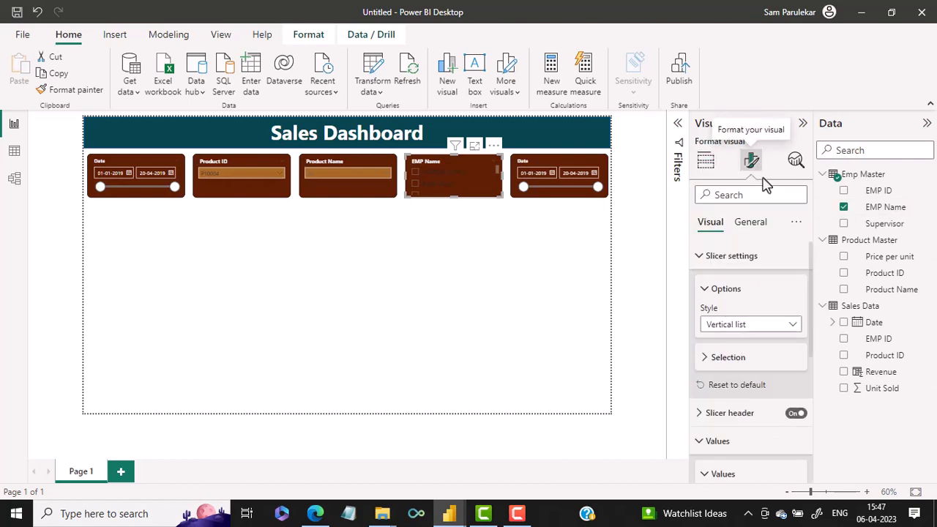
click(745, 330)
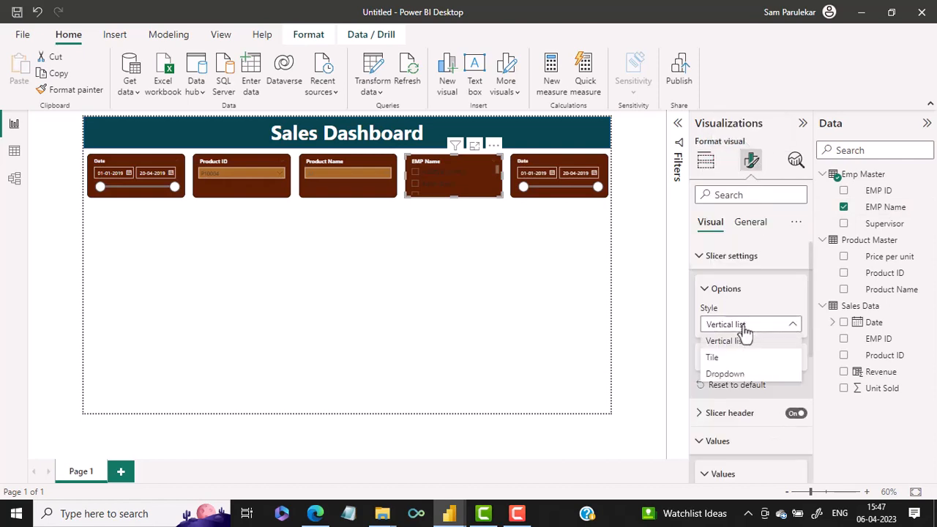
click(725, 374)
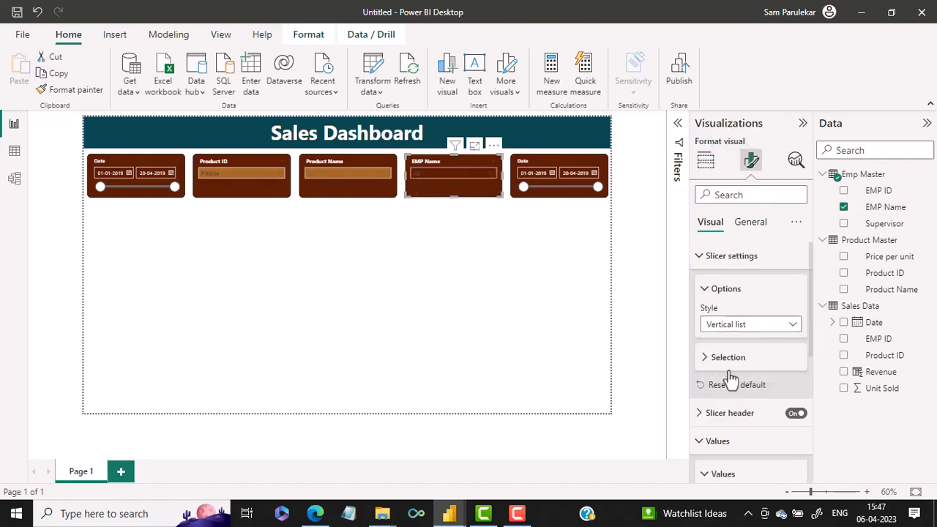
- Set the EMP Name slicer's values background to the custom color #A86925 and check its dropdown list
scroll(730, 377, down, 5)
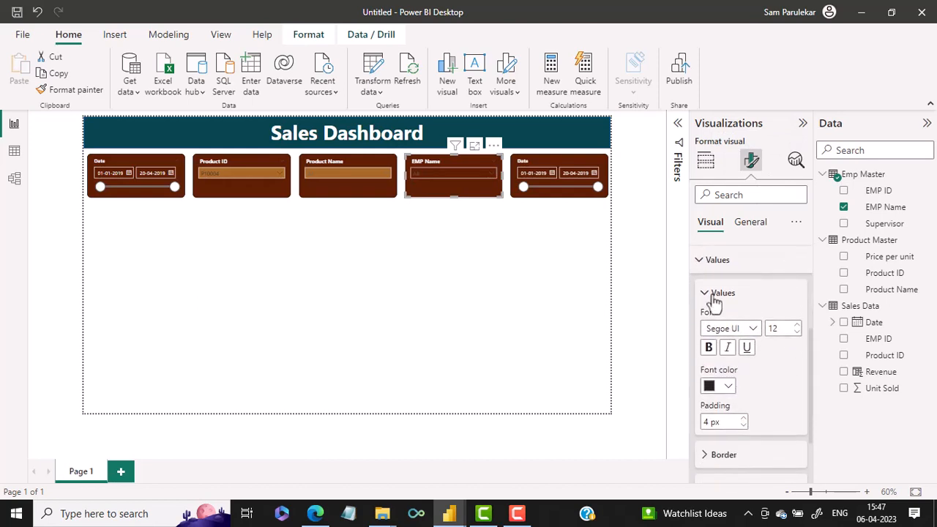
scroll(710, 296, down, 2)
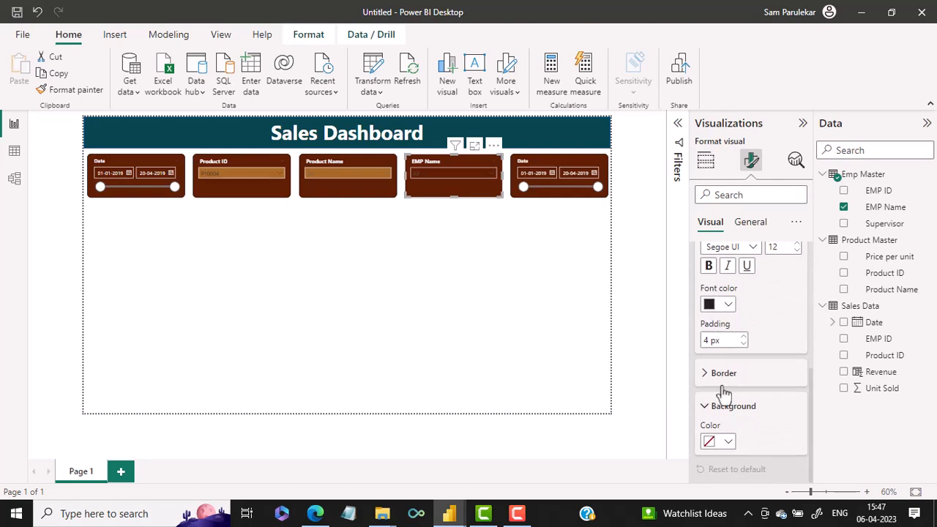
click(714, 442)
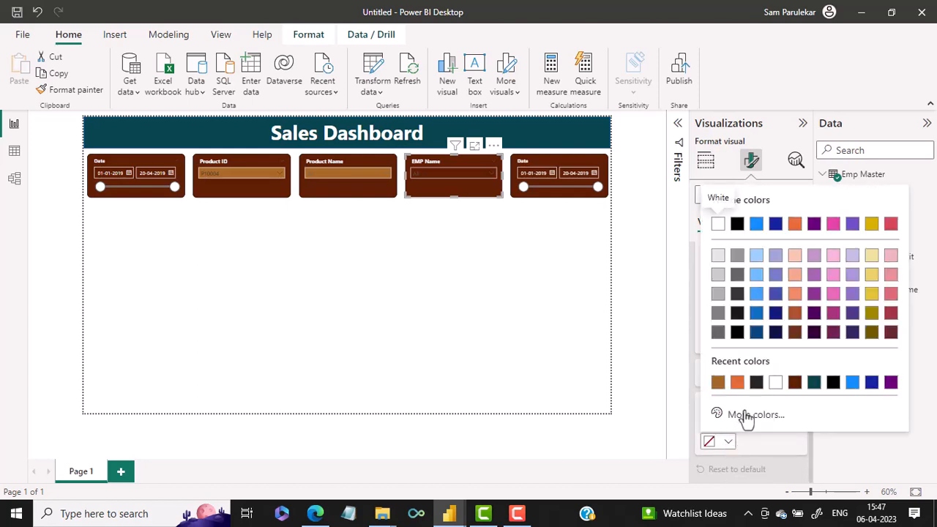
click(745, 415)
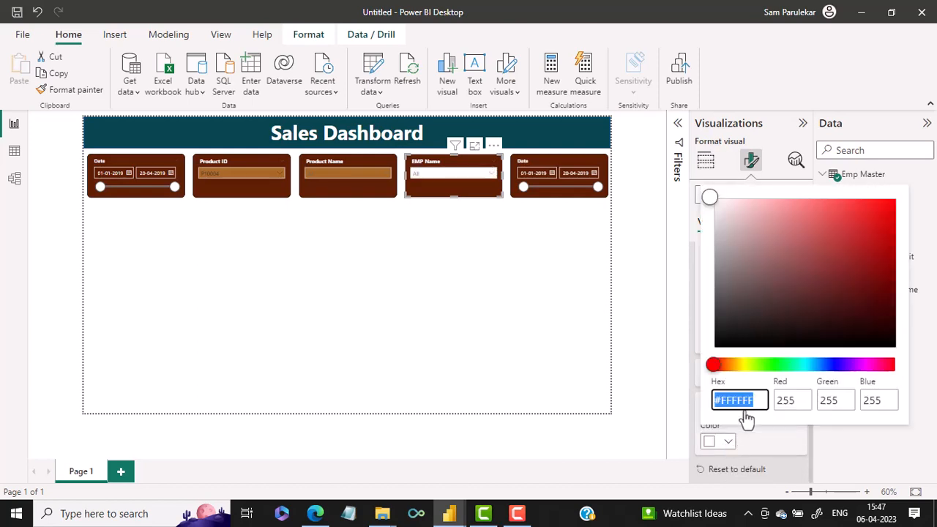
text(#A86925)
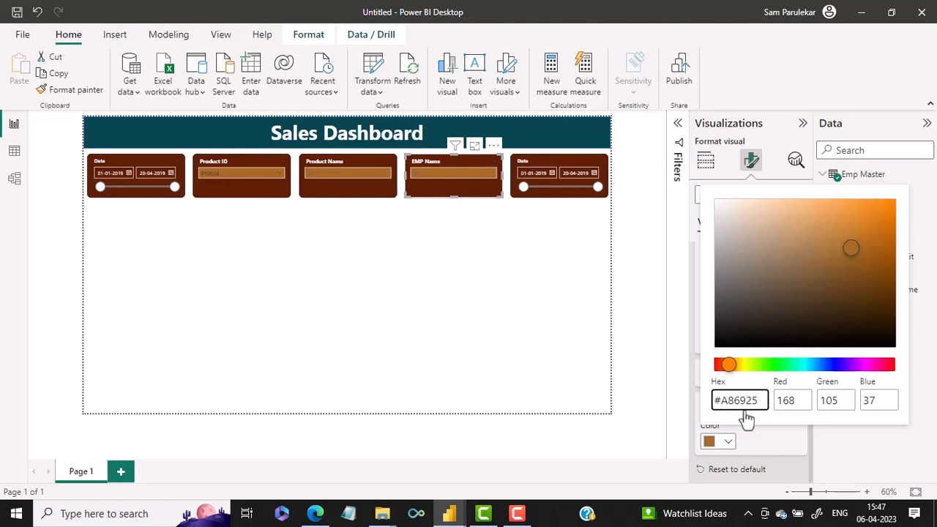
click(855, 458)
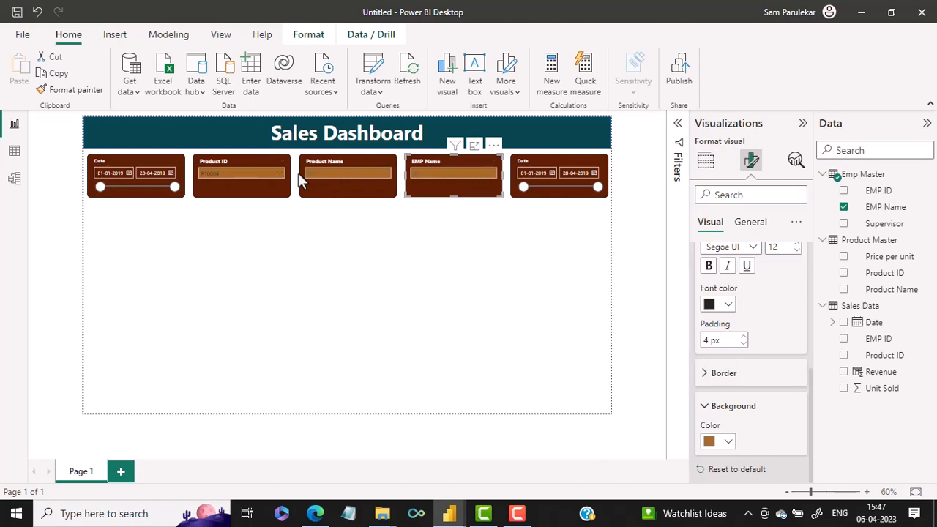
click(424, 172)
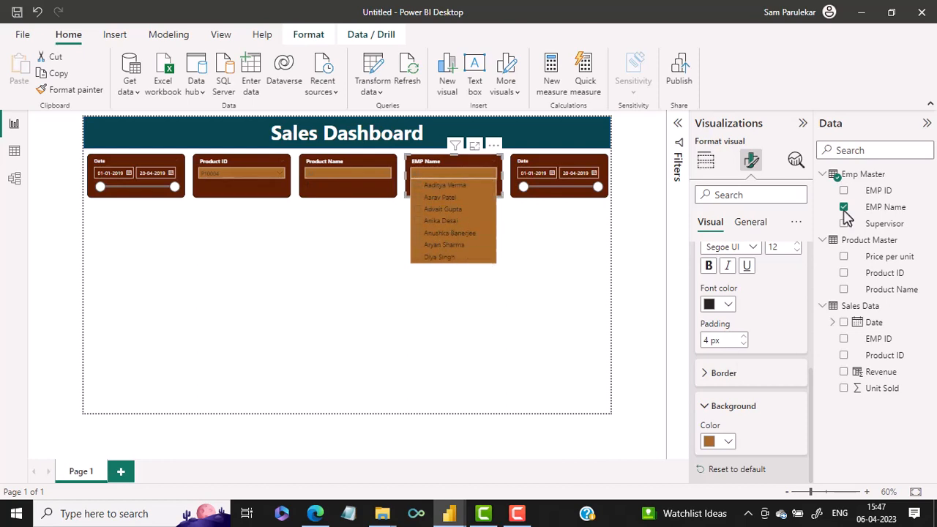
- Set the font color of the EMP Name slicer's values to white and check its dropdown list
click(793, 314)
scroll(782, 319, up, 1)
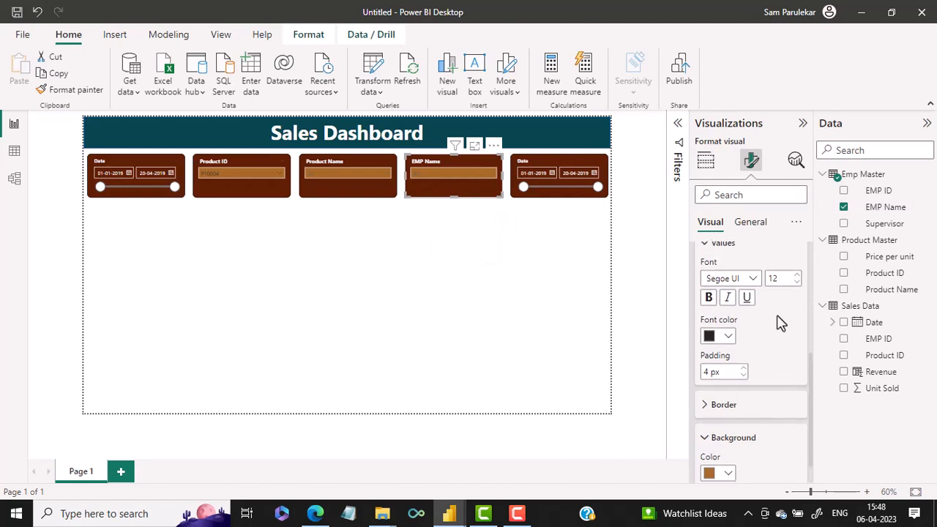
click(726, 344)
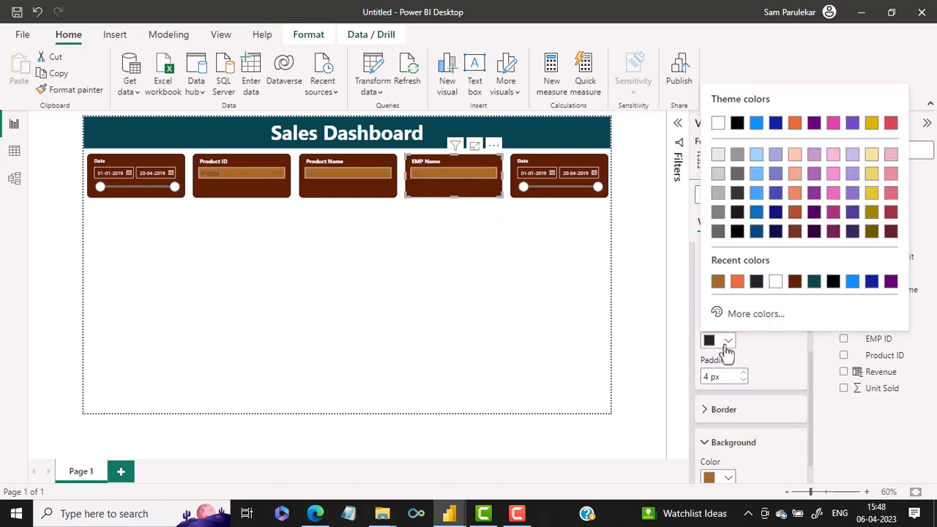
click(776, 282)
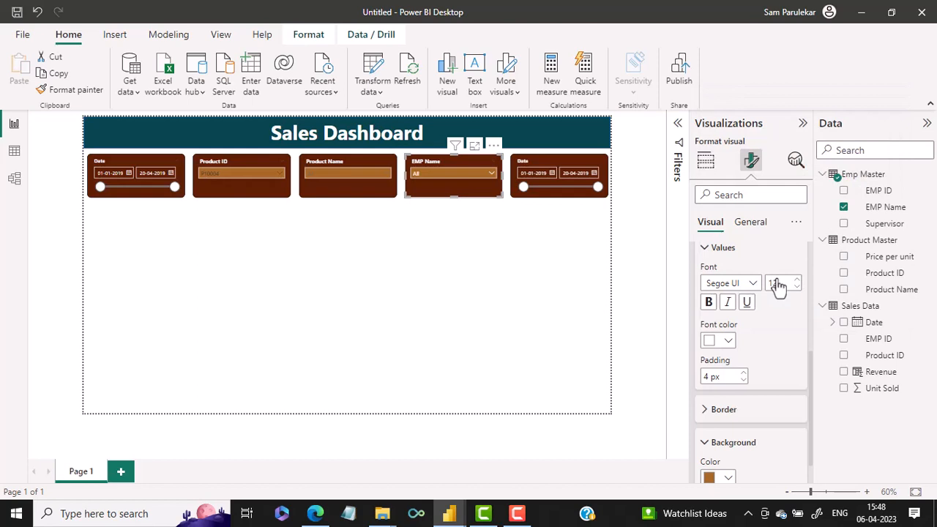
click(469, 180)
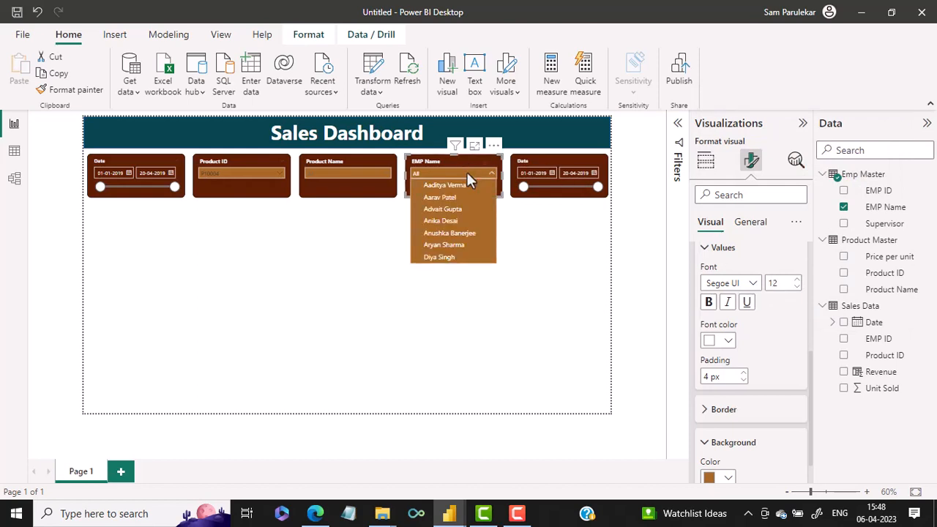
- Check the Product Name slicer's dropdown list and set the font color of its values to white
click(374, 176)
click(375, 176)
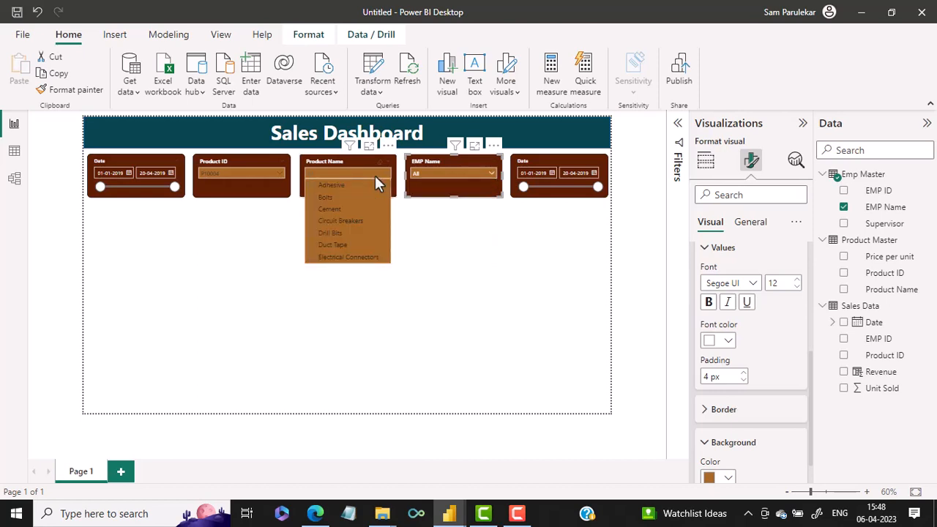
click(730, 347)
click(728, 342)
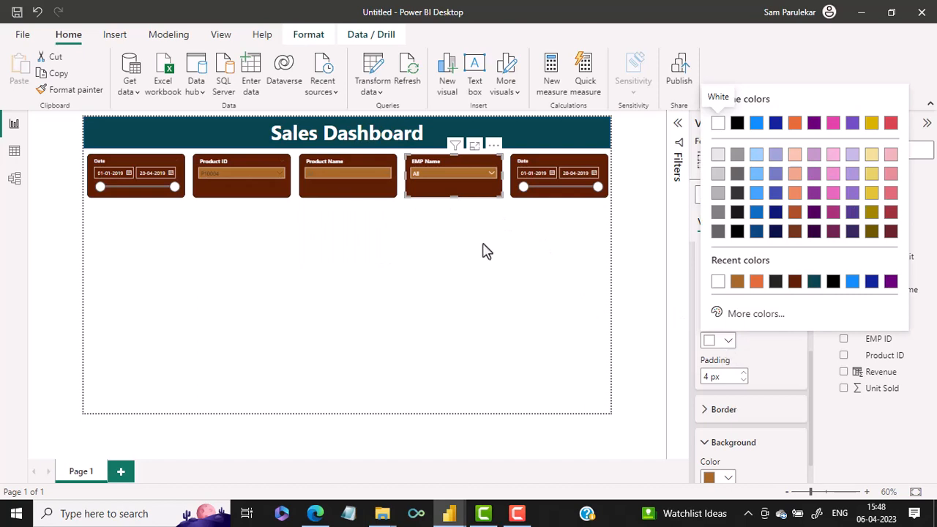
click(344, 190)
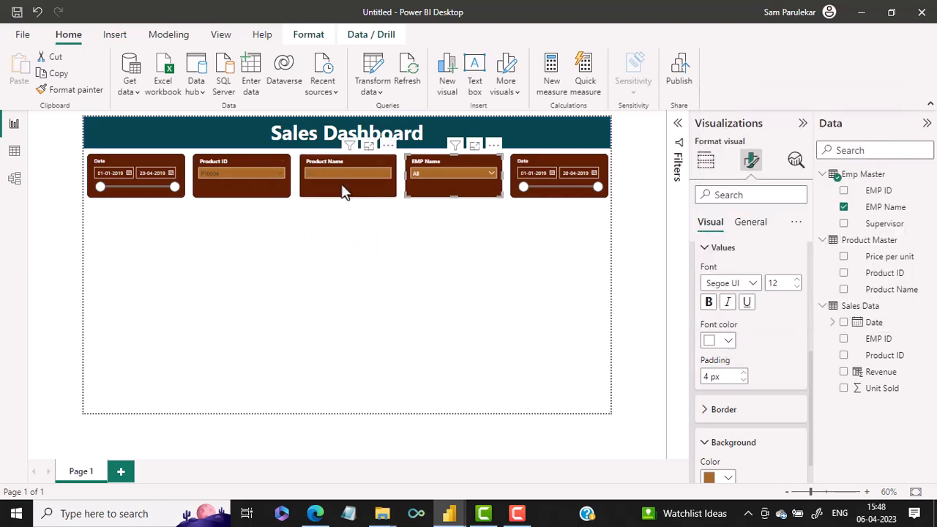
click(729, 342)
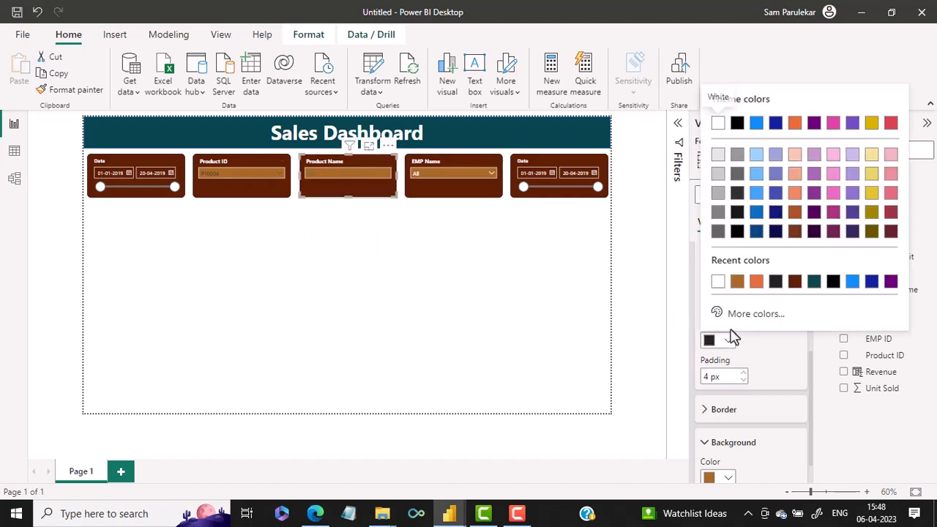
click(717, 284)
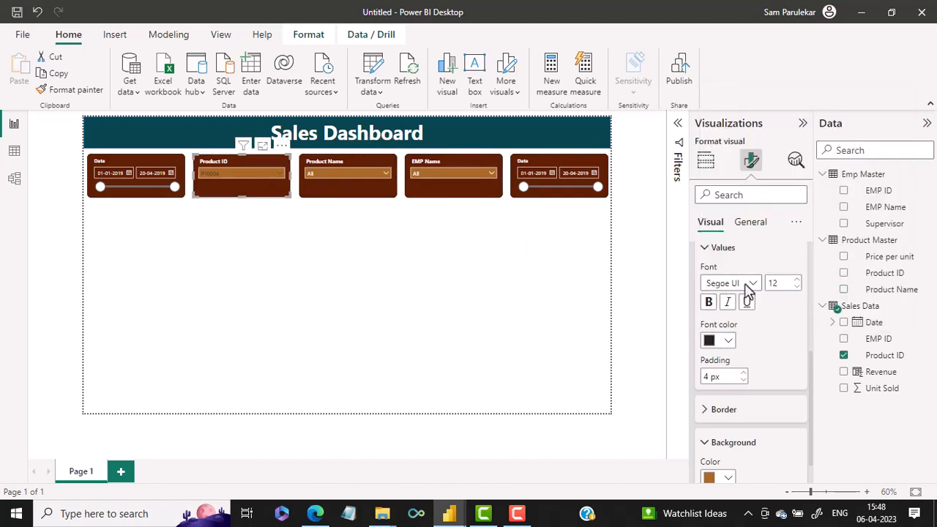
- Set the font color of the Product ID slicer's values to white and open its dropdown list
click(726, 342)
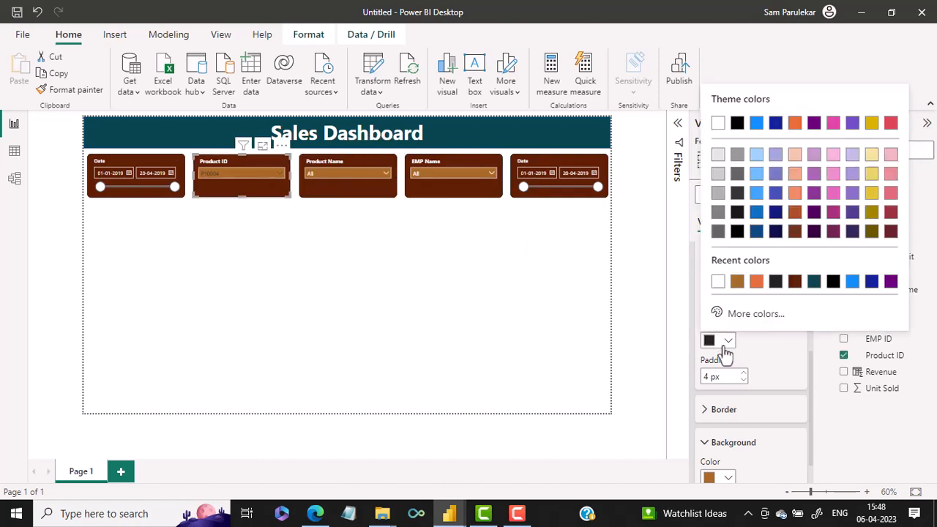
click(718, 282)
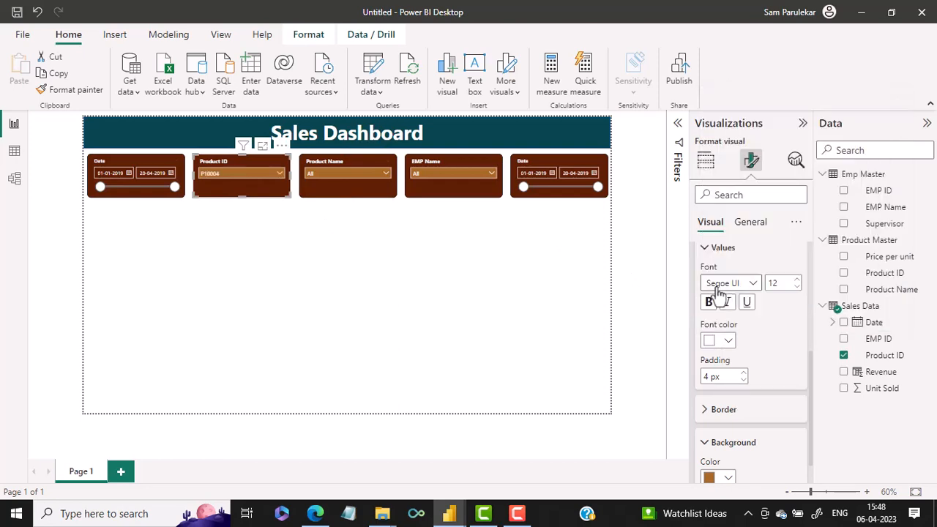
click(257, 173)
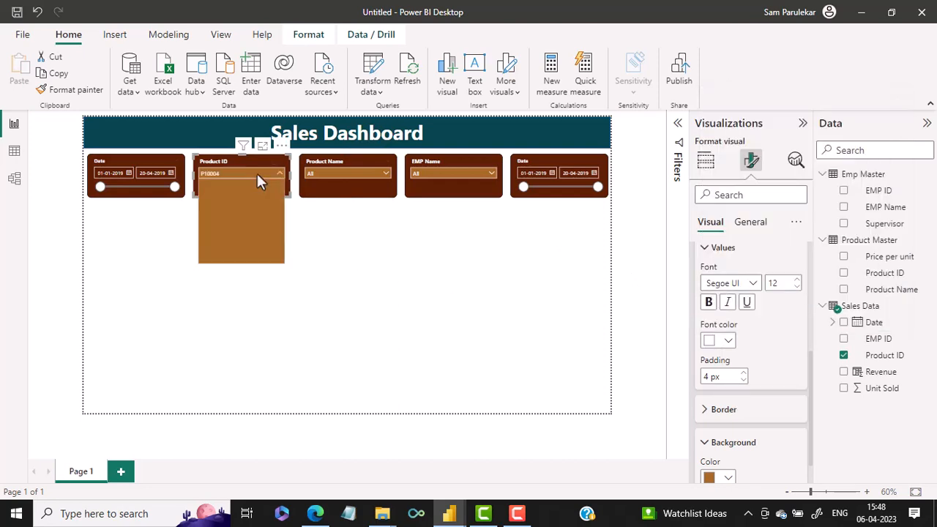
- Check the legibility of the Product Name and EMP Name slicers' dropdown lists
click(342, 176)
click(343, 177)
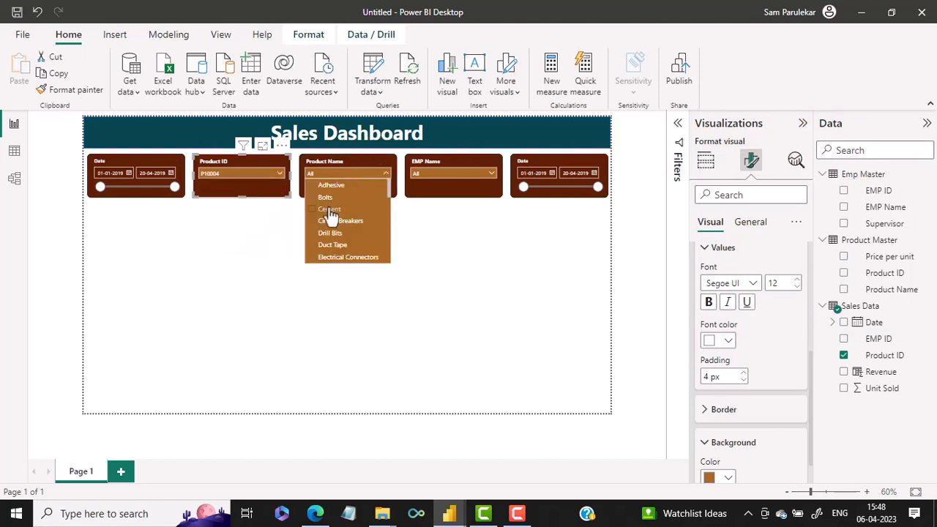
click(442, 177)
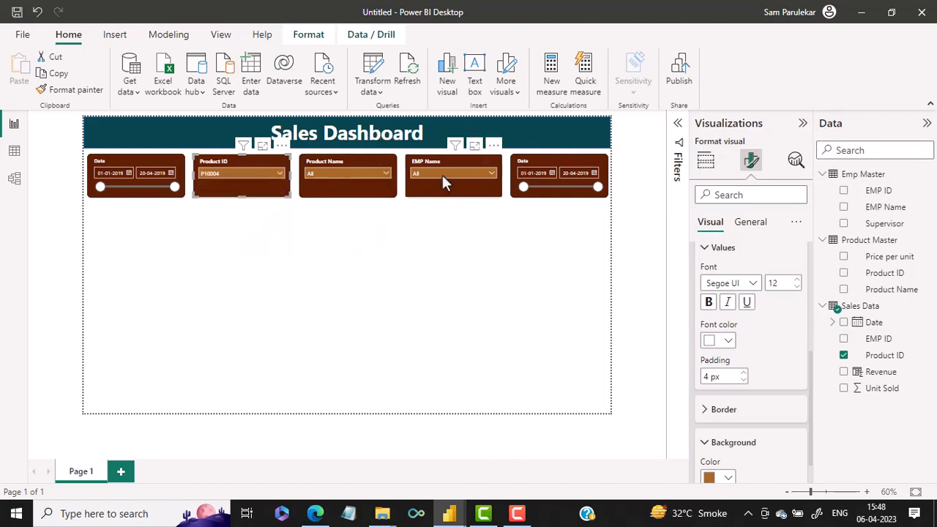
click(442, 176)
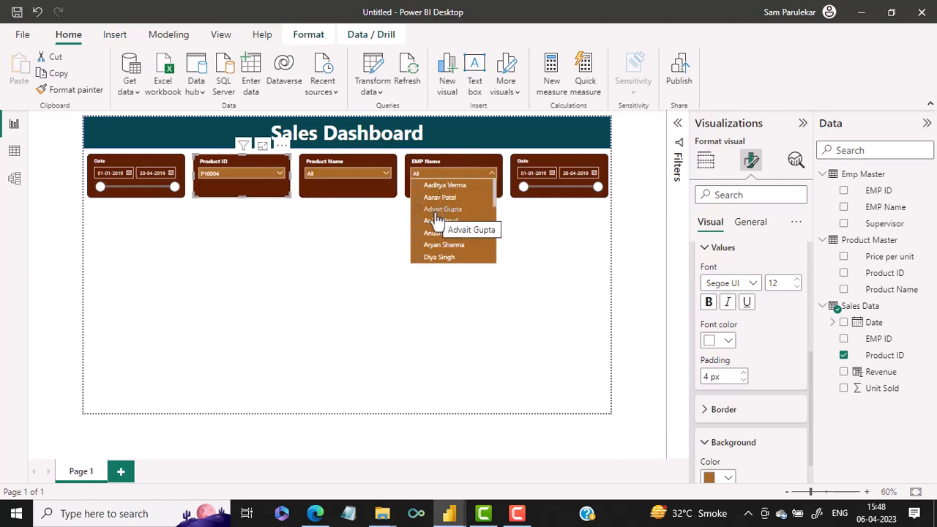
- Examine the first Date slicer's start and end date calendars and its range slider handles
click(128, 179)
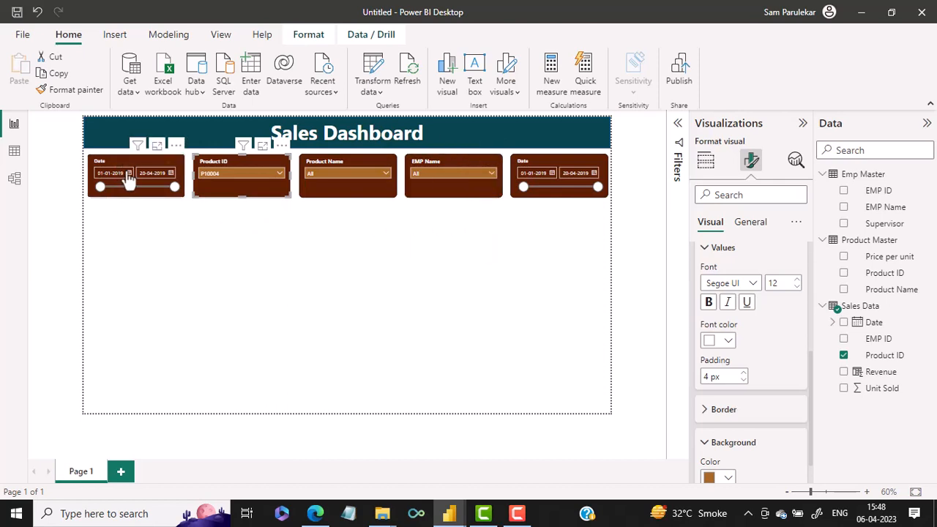
click(128, 175)
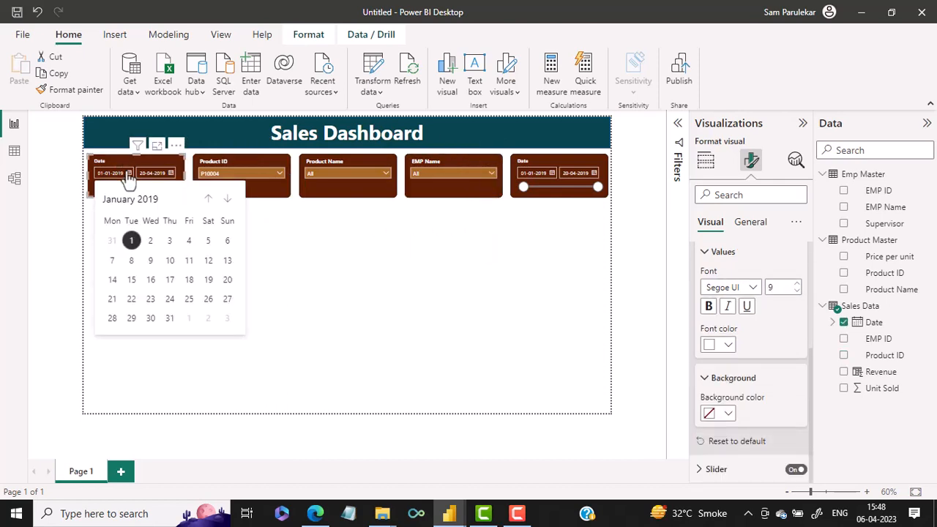
click(297, 243)
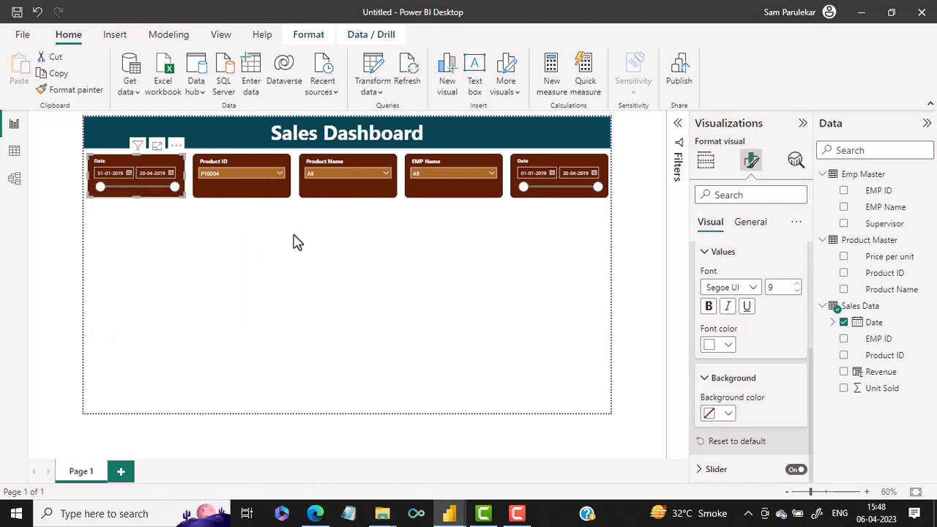
click(169, 176)
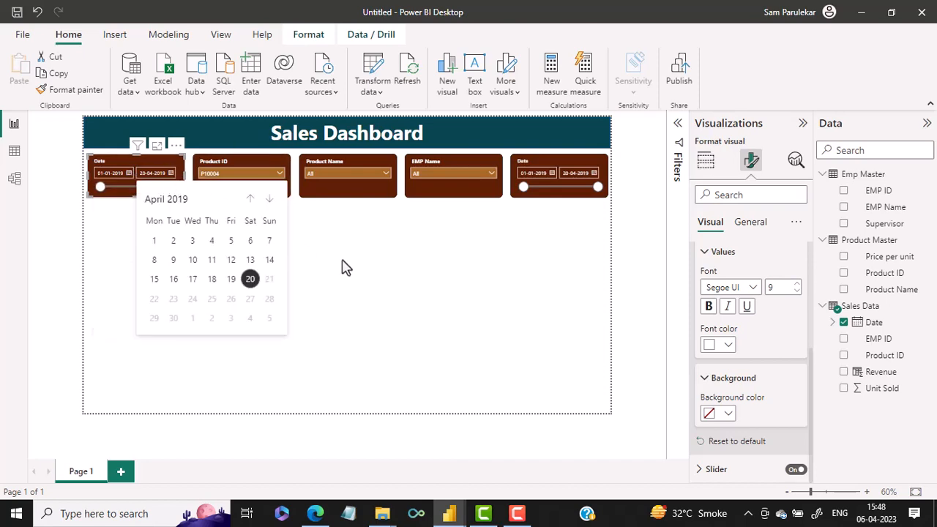
click(100, 199)
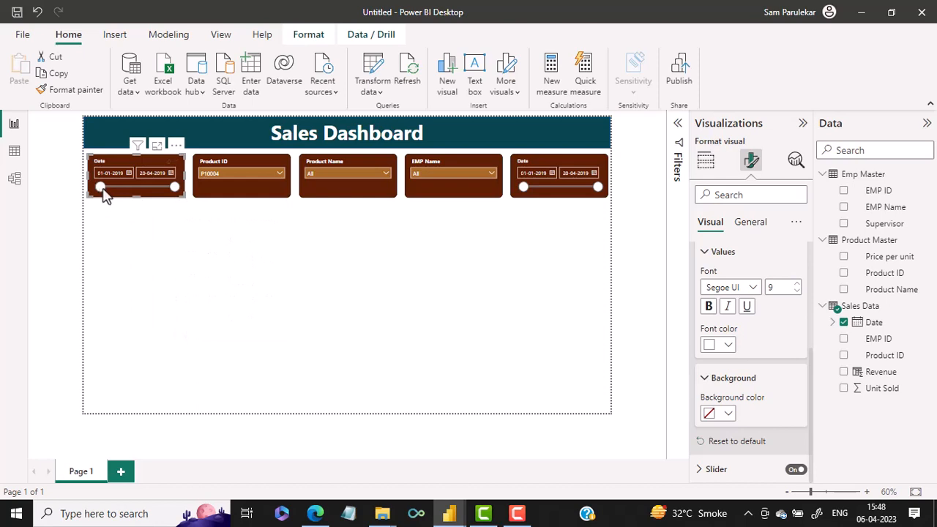
mouse_move(101, 187)
mouse_down()
mouse_move(137, 188)
mouse_move(91, 191)
mouse_up()
mouse_move(175, 187)
mouse_down()
mouse_move(163, 187)
mouse_move(176, 188)
mouse_up()
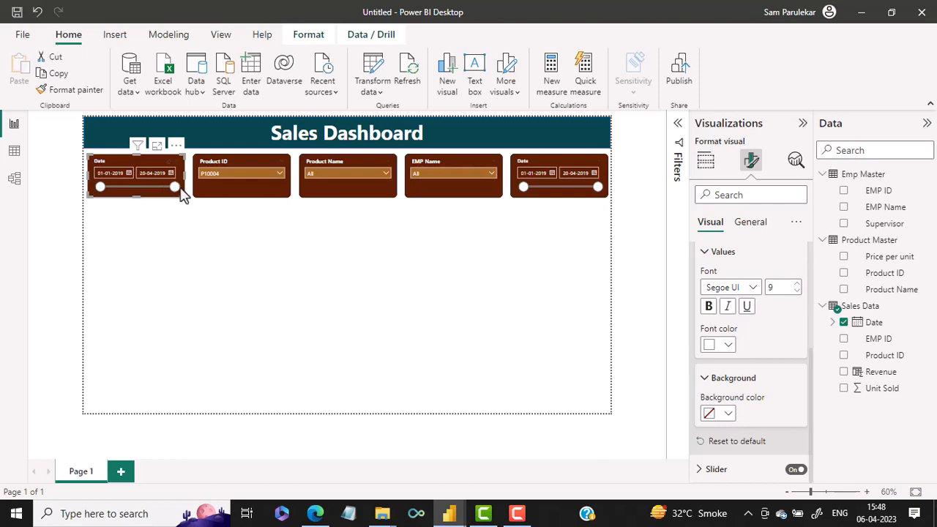
- Replace the Date field of the fifth slicer with Supervisor from the Emp Master table
click(535, 196)
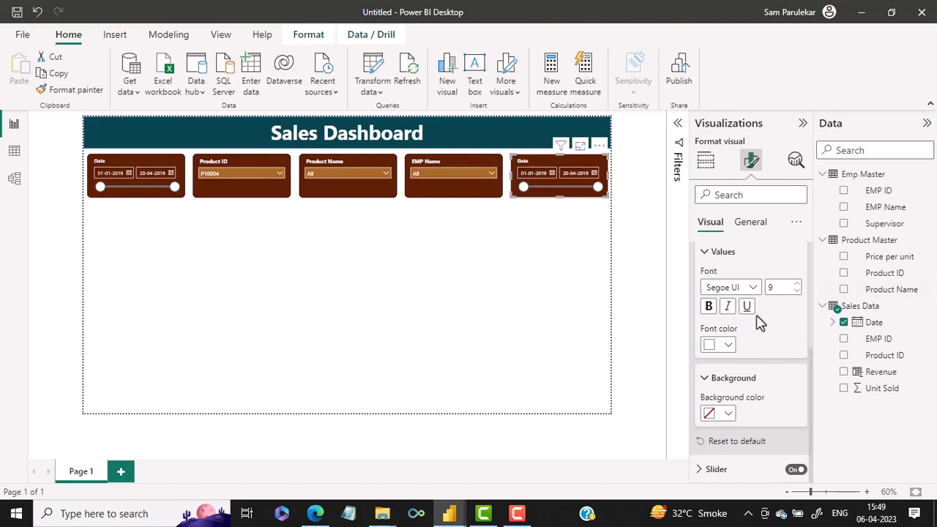
click(704, 164)
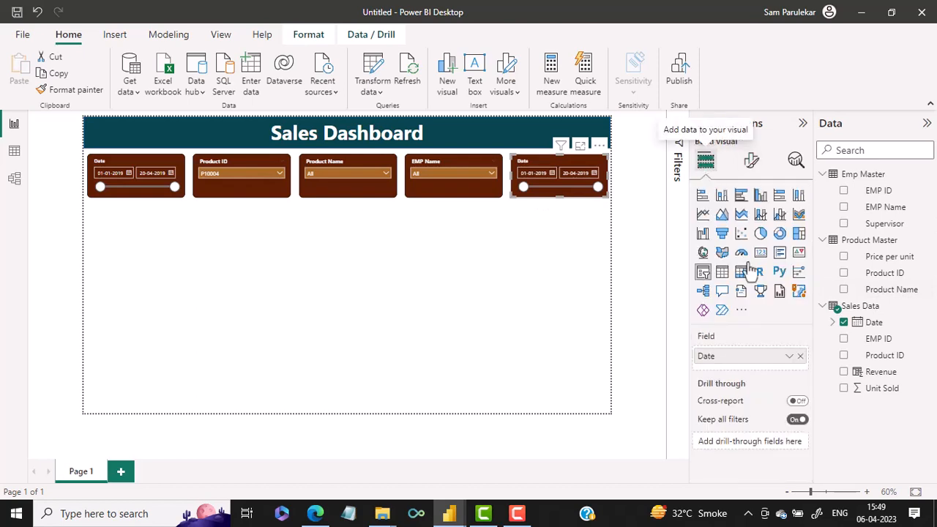
click(801, 357)
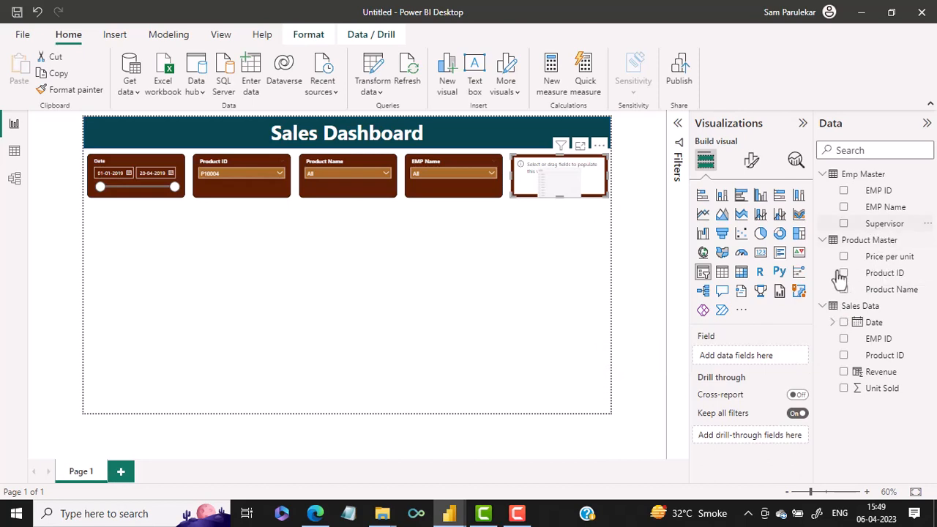
drag(839, 278, 766, 356)
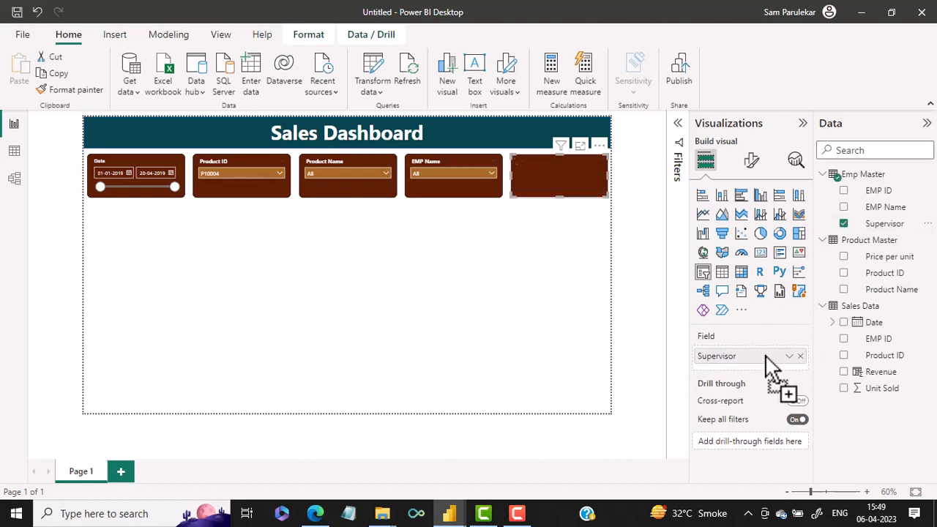
- Change the Supervisor slicer's style from a vertical list to Dropdown
click(752, 163)
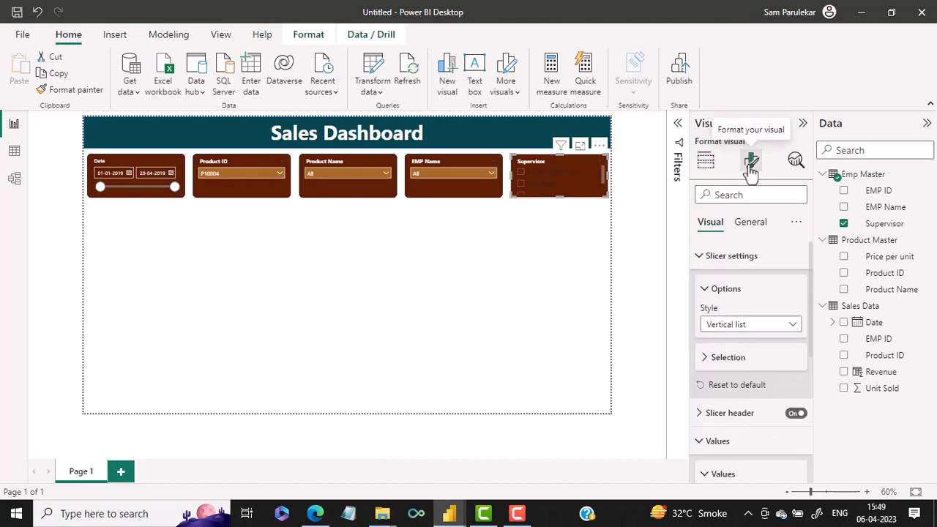
click(762, 327)
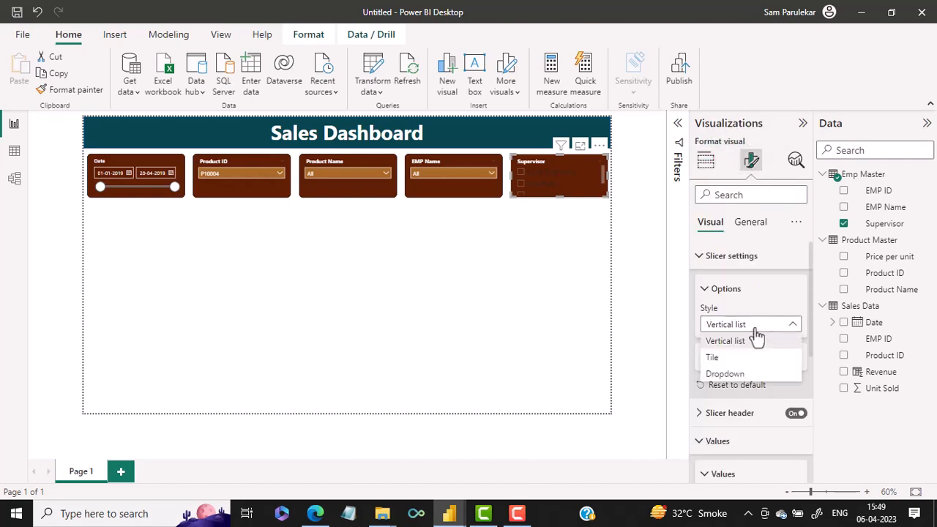
click(741, 378)
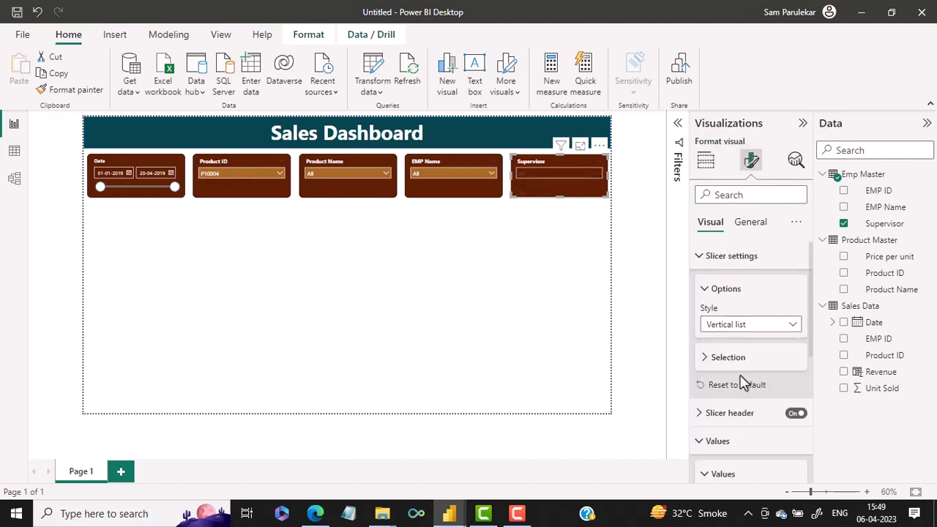
- Set the font color of the Supervisor slicer's values to white
click(703, 443)
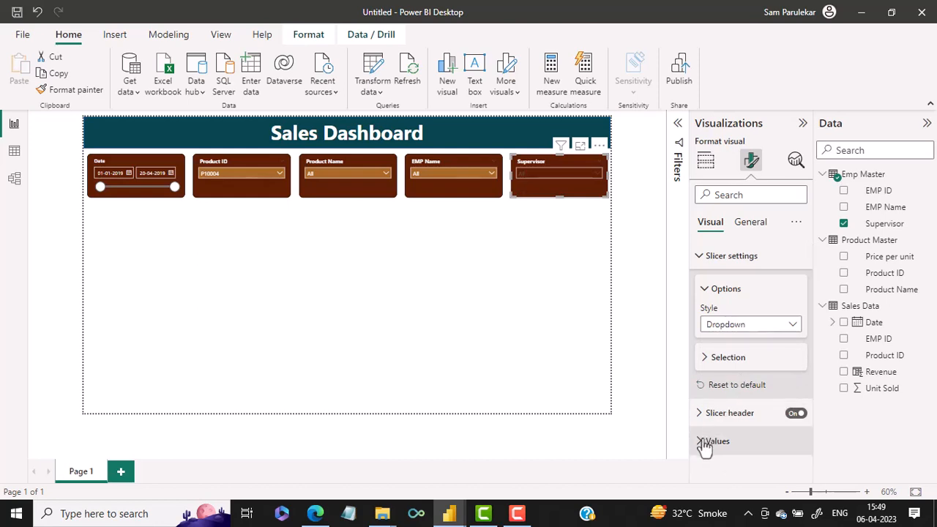
click(704, 442)
scroll(721, 408, down, 5)
scroll(732, 404, down, 1)
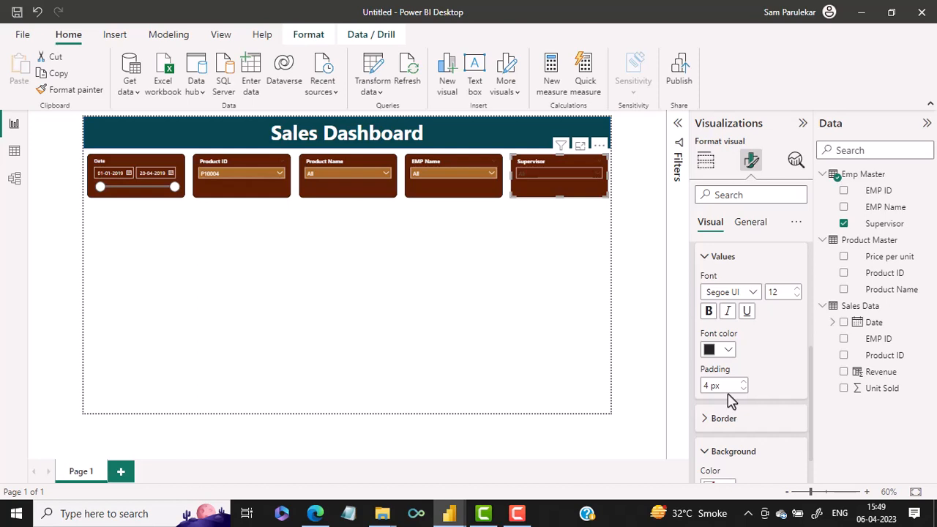
click(729, 352)
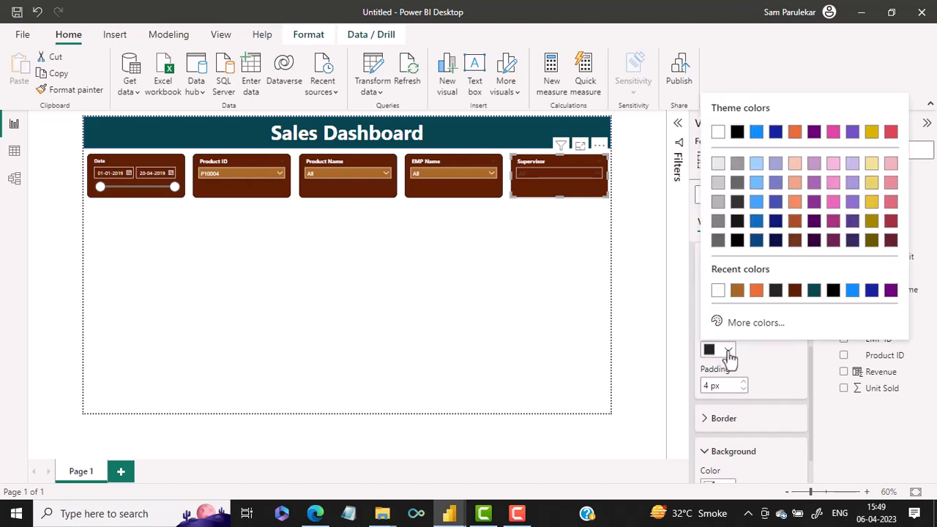
click(717, 291)
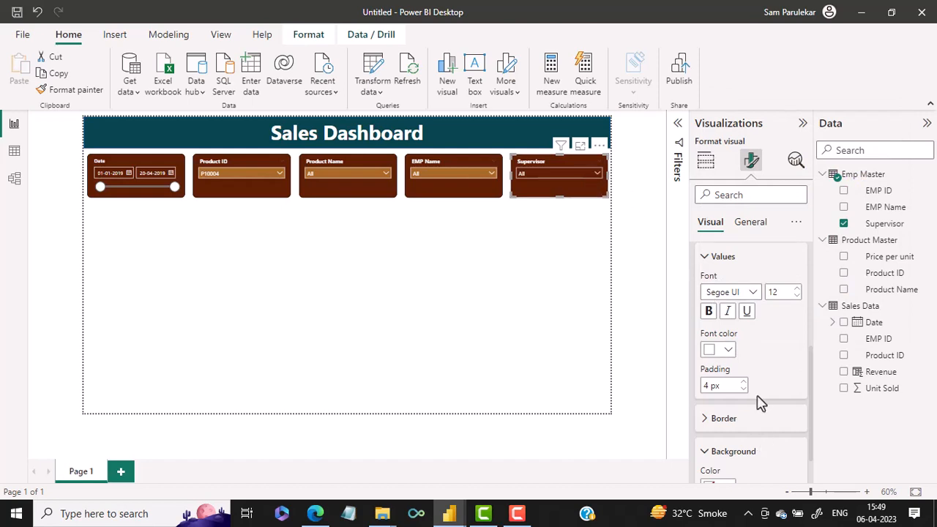
- Set the background color of the Supervisor slicer's values to #A86925
scroll(759, 401, down, 1)
click(730, 443)
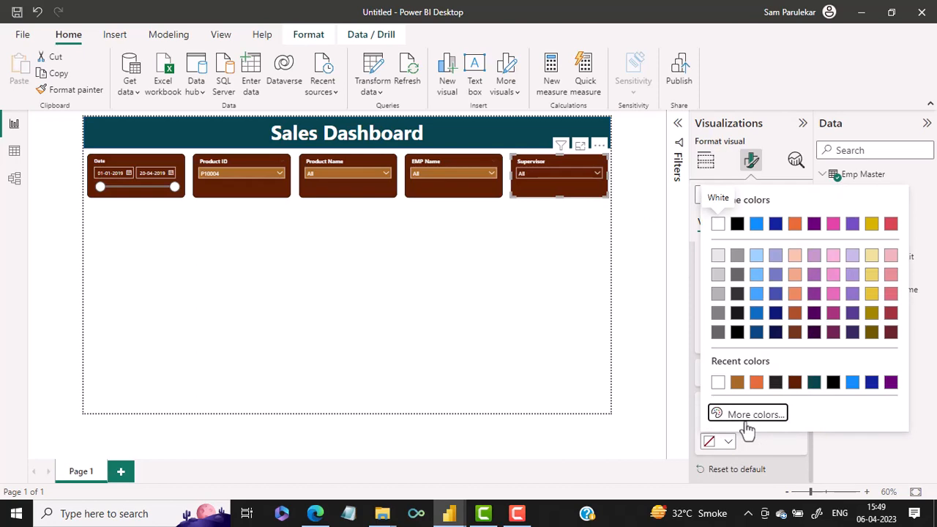
click(746, 417)
text(#A86925)
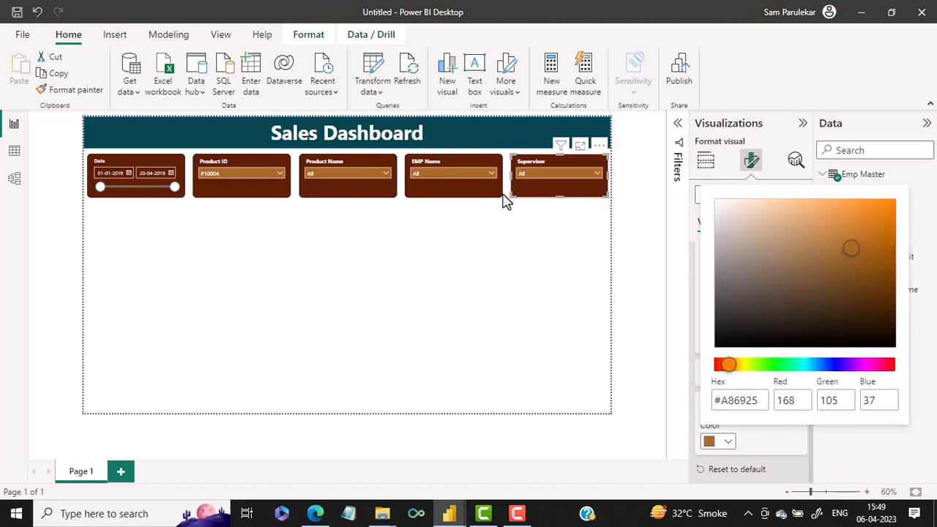
click(533, 175)
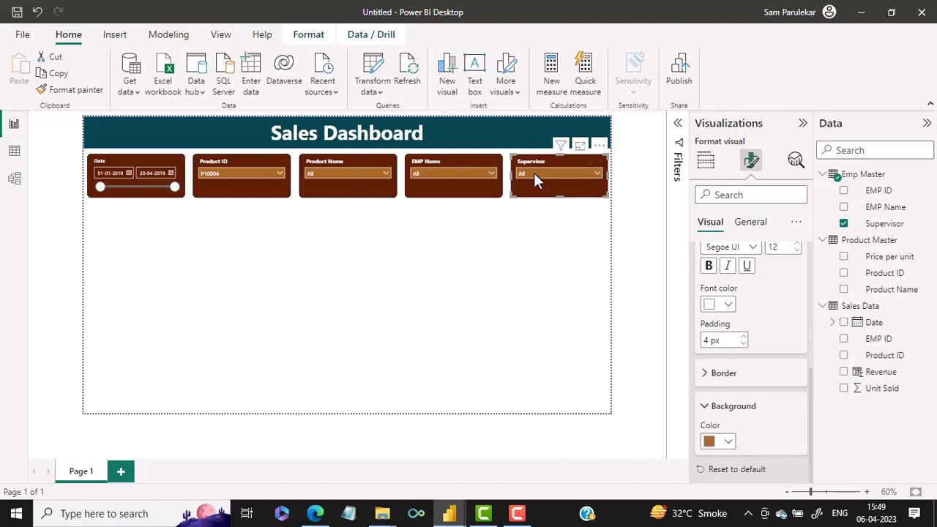
- Check the dropdown lists of the Supervisor, EMP Name, Product Name and Product ID slicers for matching formatting
click(534, 176)
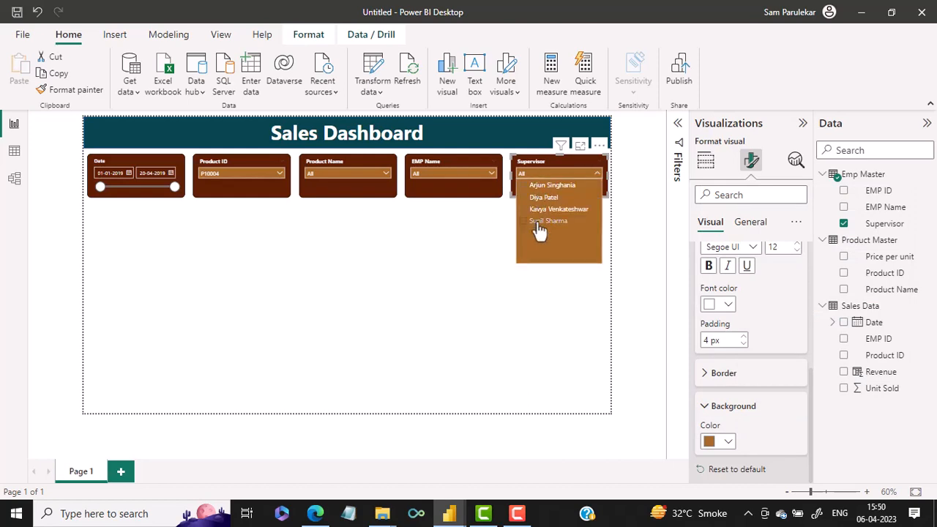
click(476, 177)
click(476, 177)
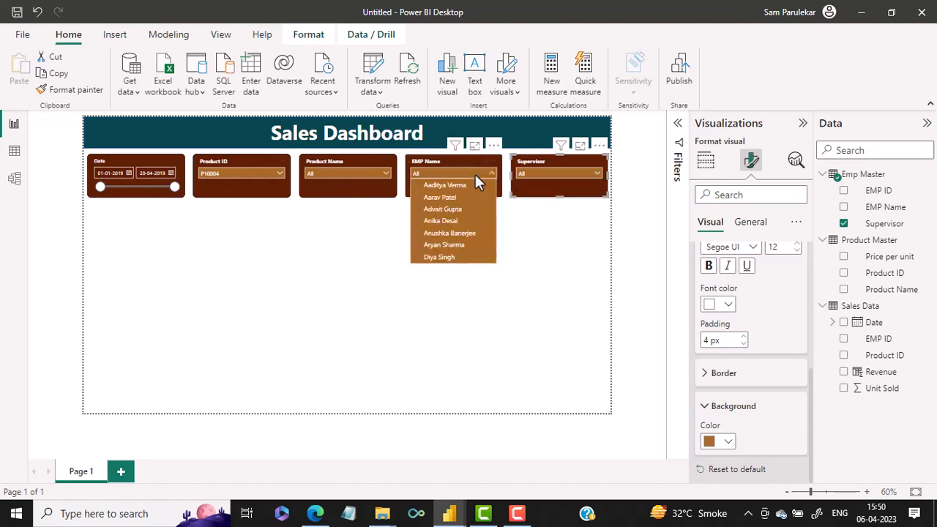
click(363, 178)
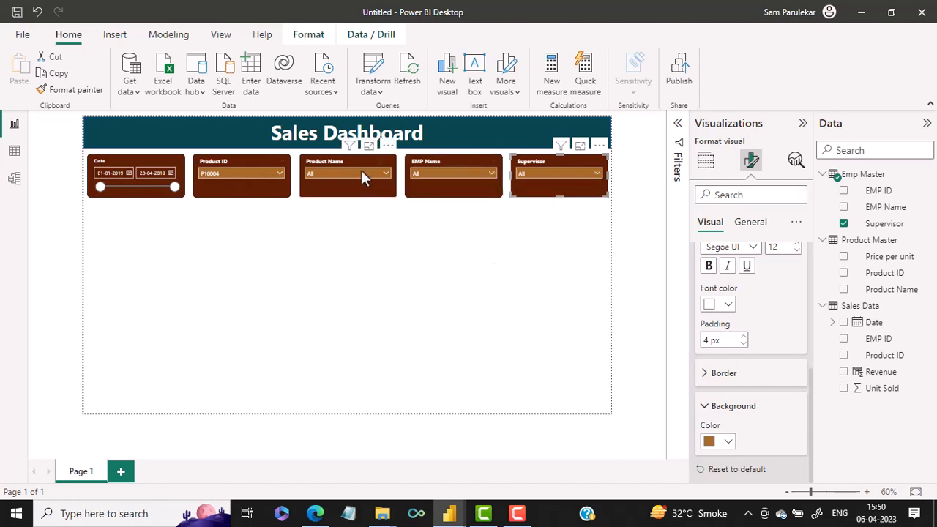
click(361, 173)
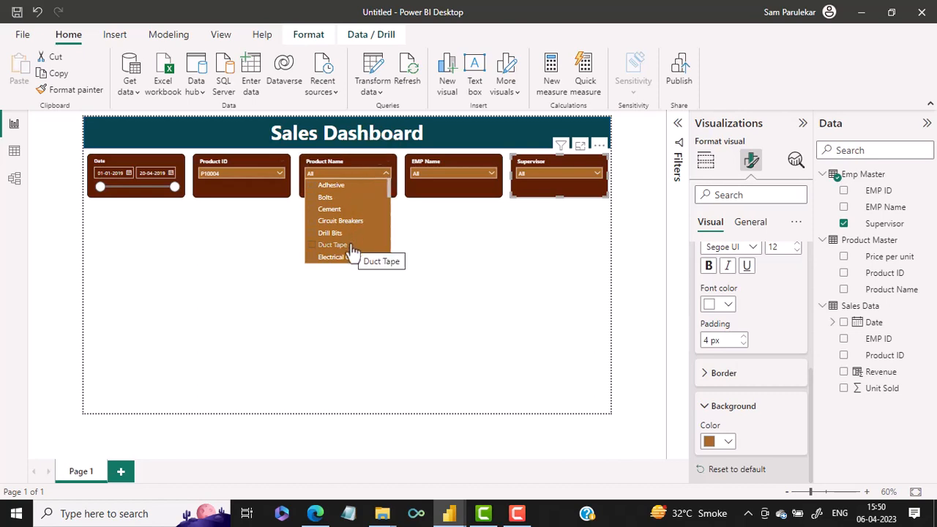
click(244, 172)
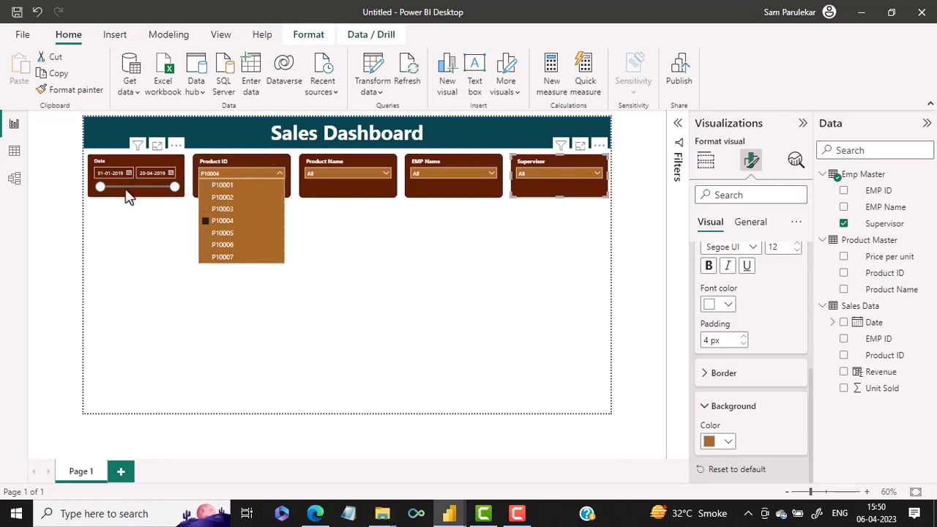
click(165, 270)
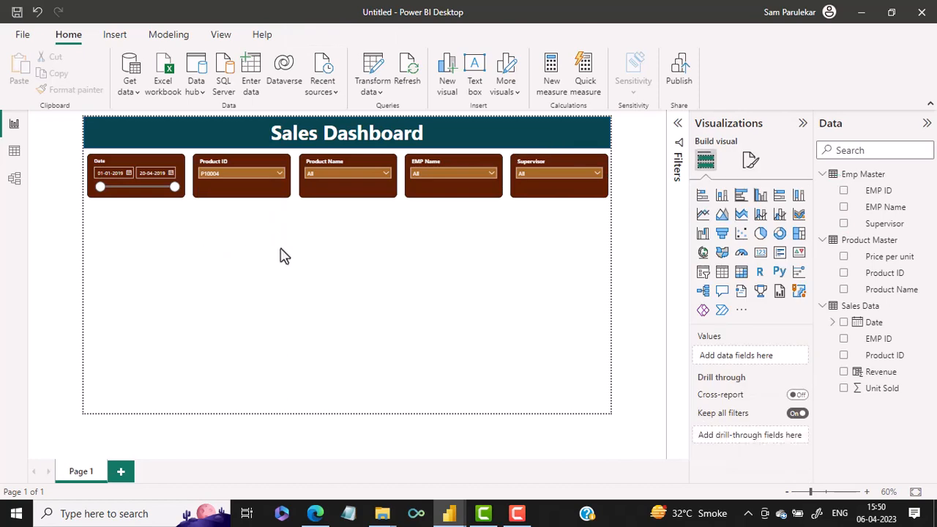
- Switch to the finished Sales Dashboard report, examine its Product ID slicer list and cards, and return to the untitled report
mouse_move(450, 517)
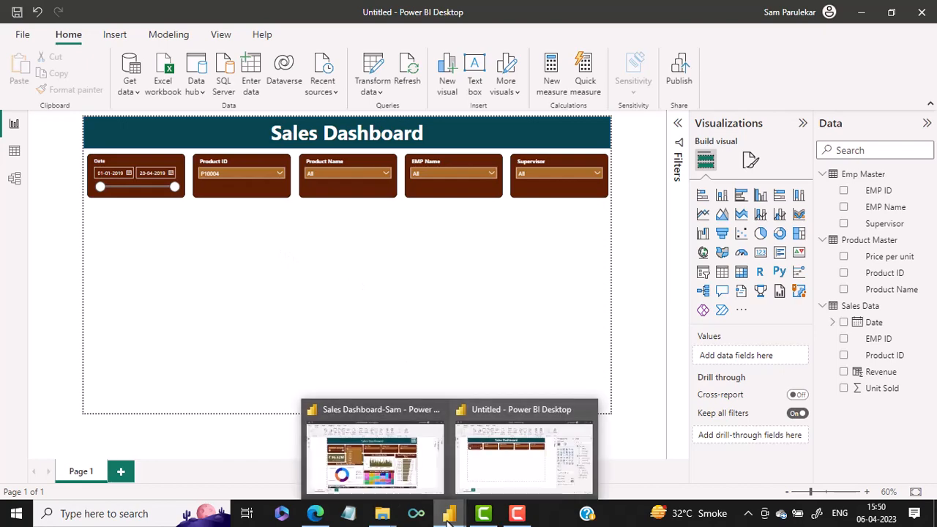
click(418, 490)
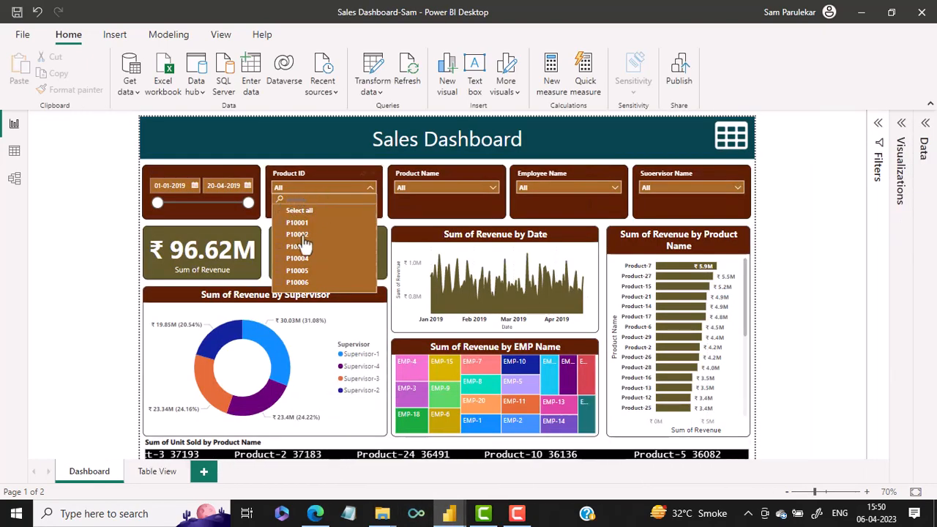
click(391, 229)
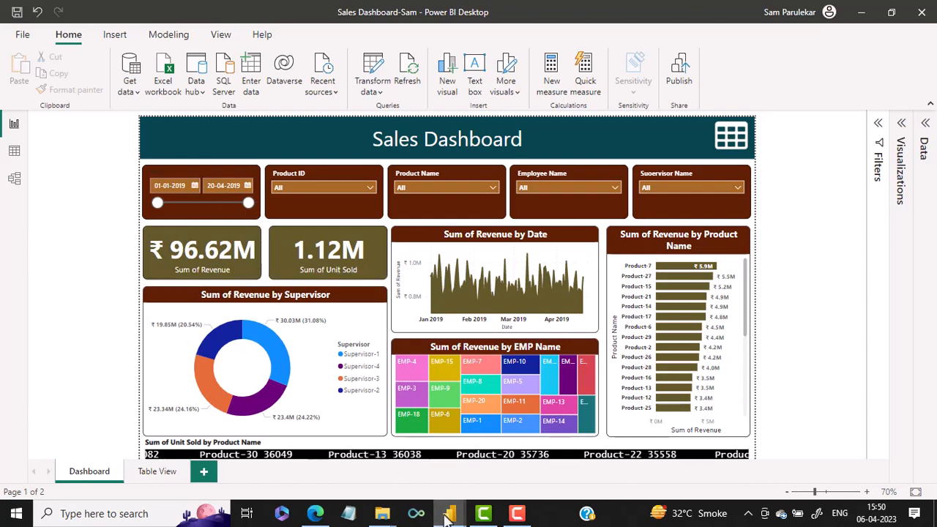
mouse_move(448, 512)
click(485, 477)
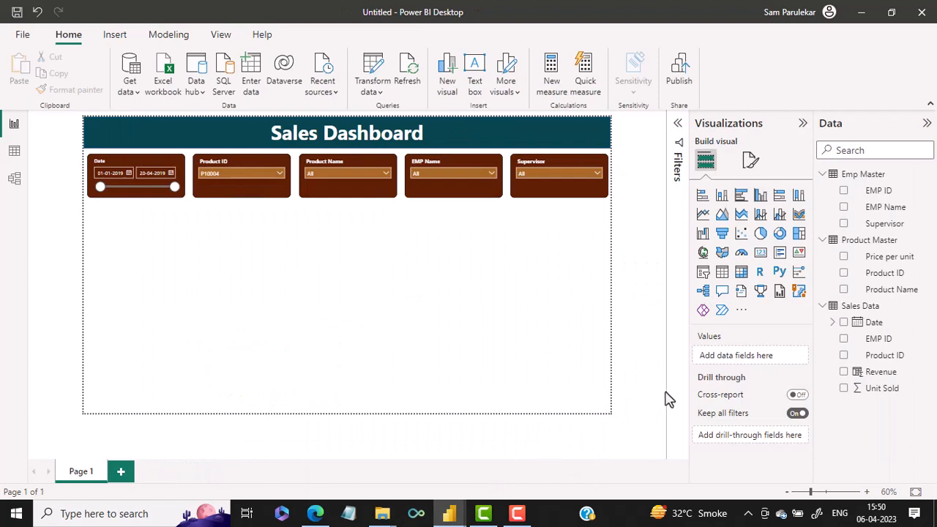
- Add a card visual directly below the Date slicer and fill it with Revenue from the Sales Data table
click(760, 257)
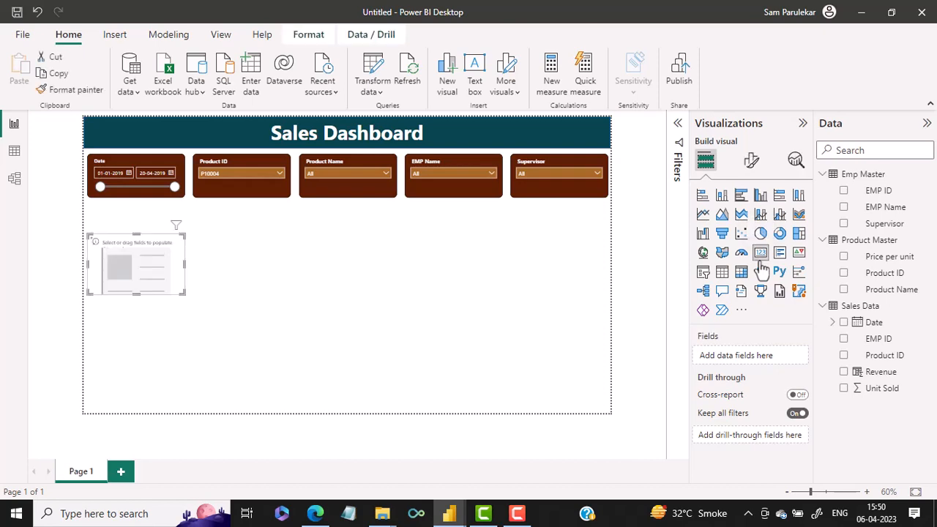
drag(137, 271, 138, 250)
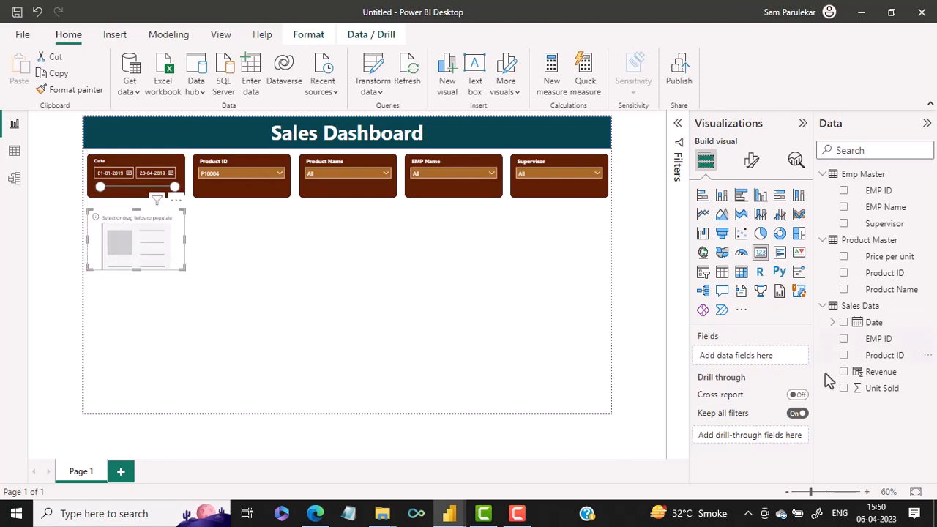
drag(871, 378, 747, 355)
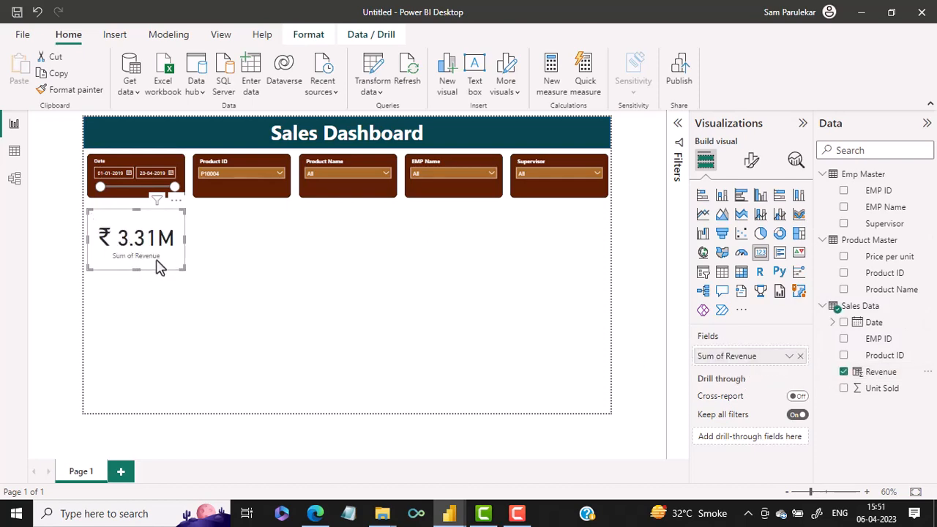
click(277, 177)
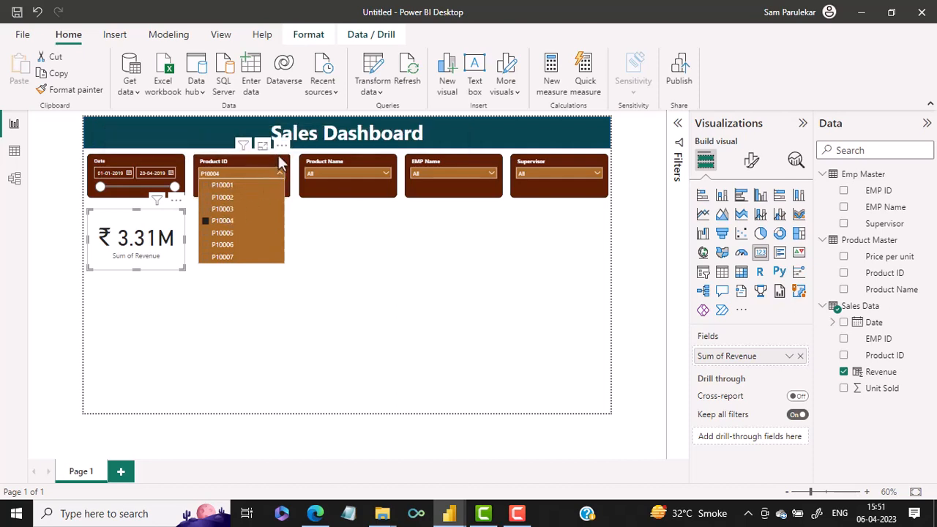
click(282, 146)
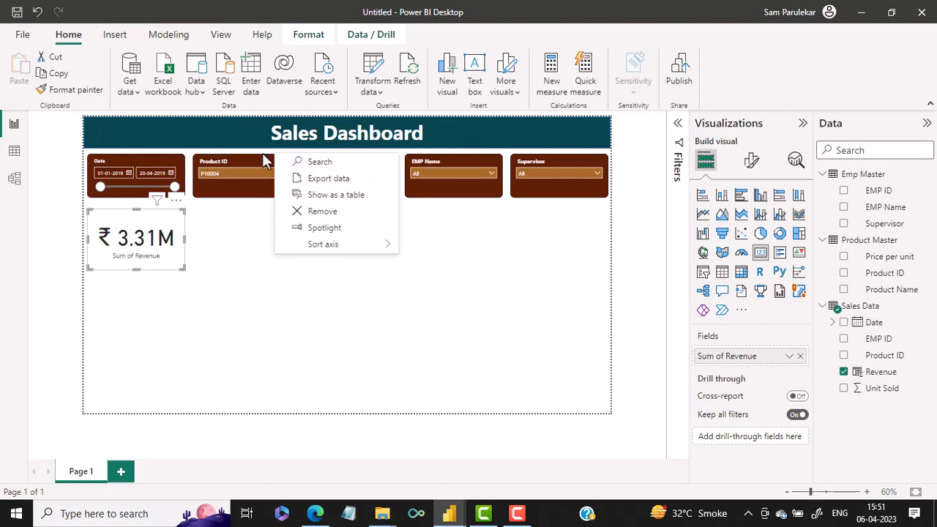
click(245, 172)
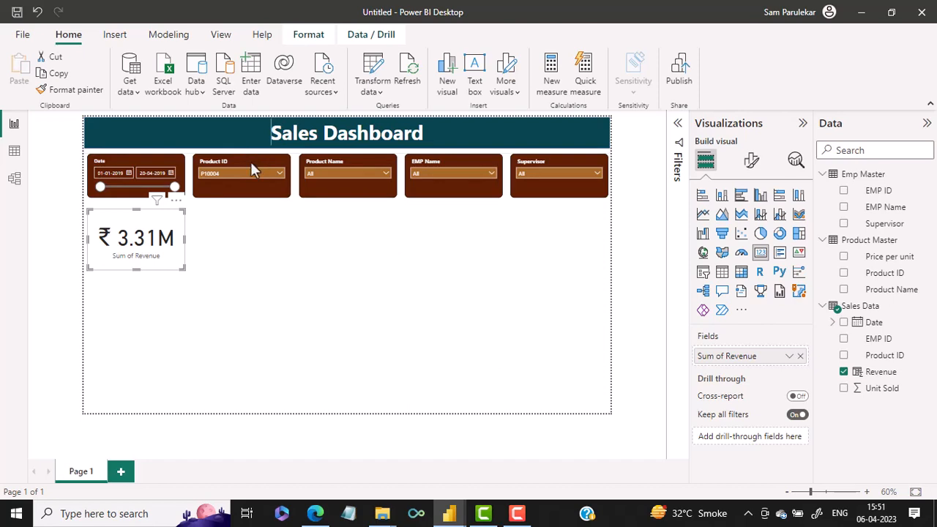
click(251, 165)
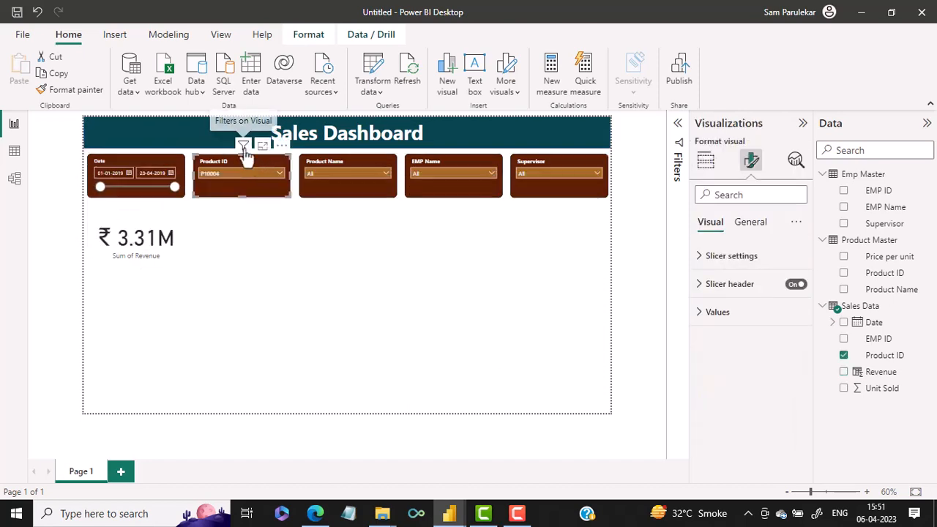
mouse_move(243, 147)
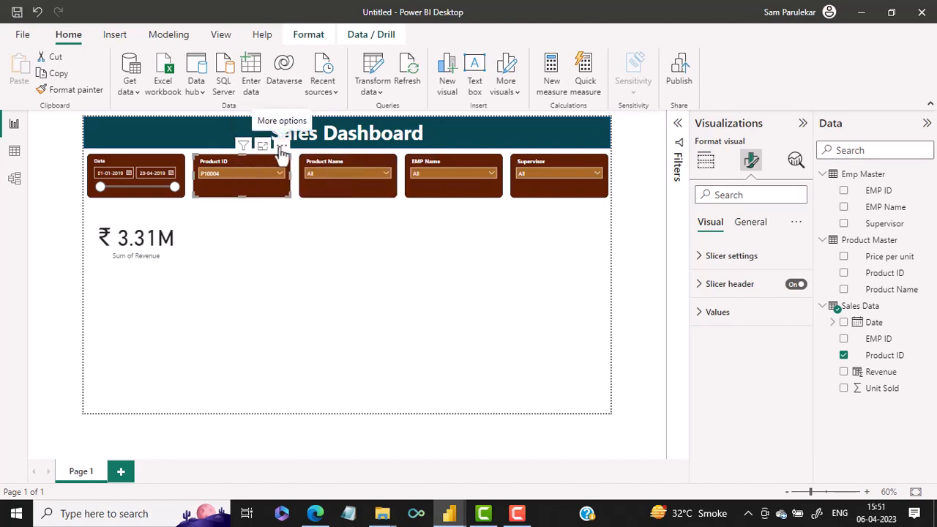
click(282, 148)
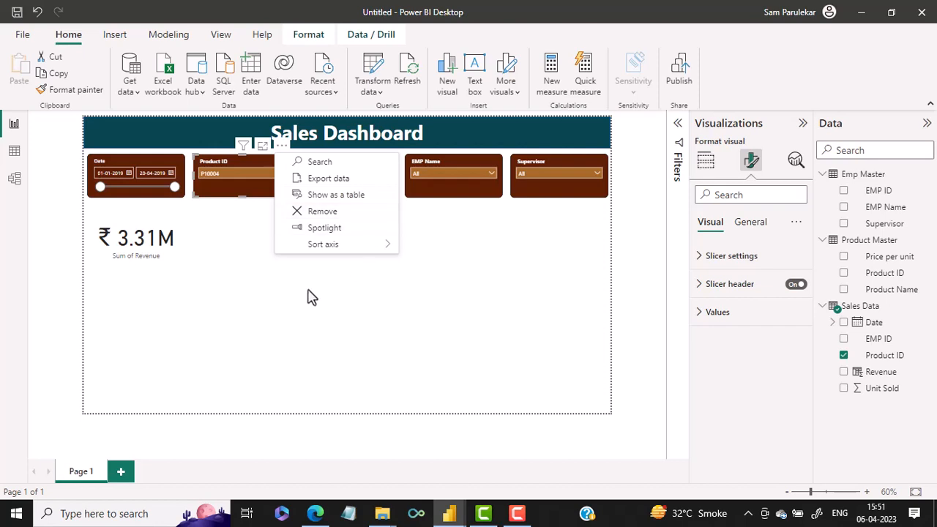
click(248, 243)
click(248, 243)
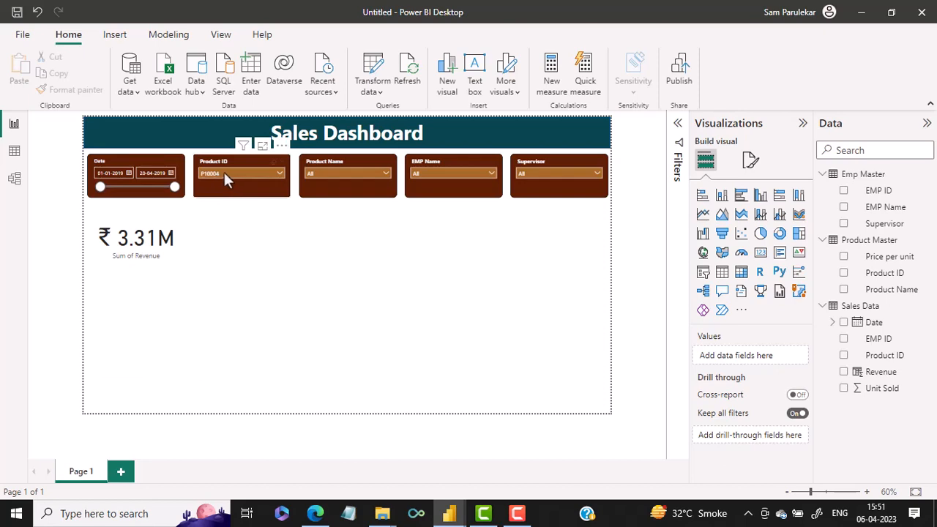
- Enable Search for the Product ID slicer and open its dropdown list to check the search box
click(249, 199)
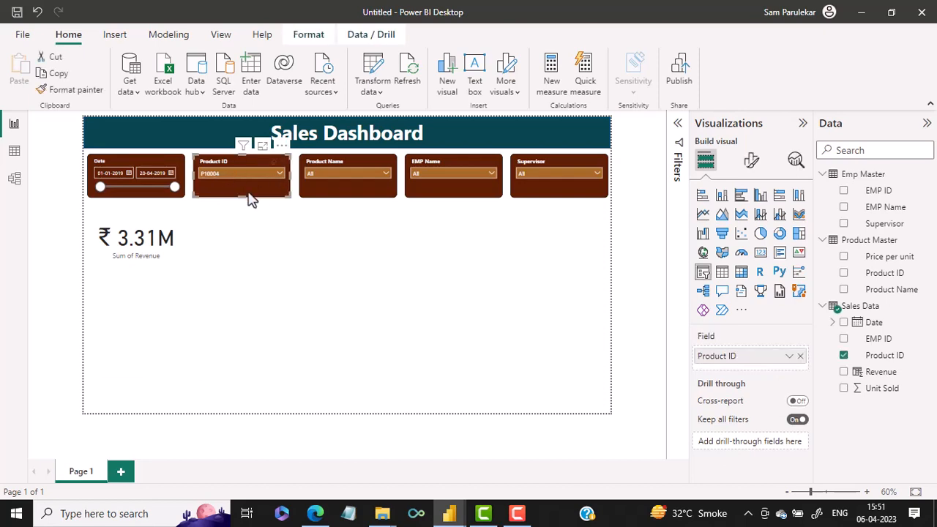
click(282, 147)
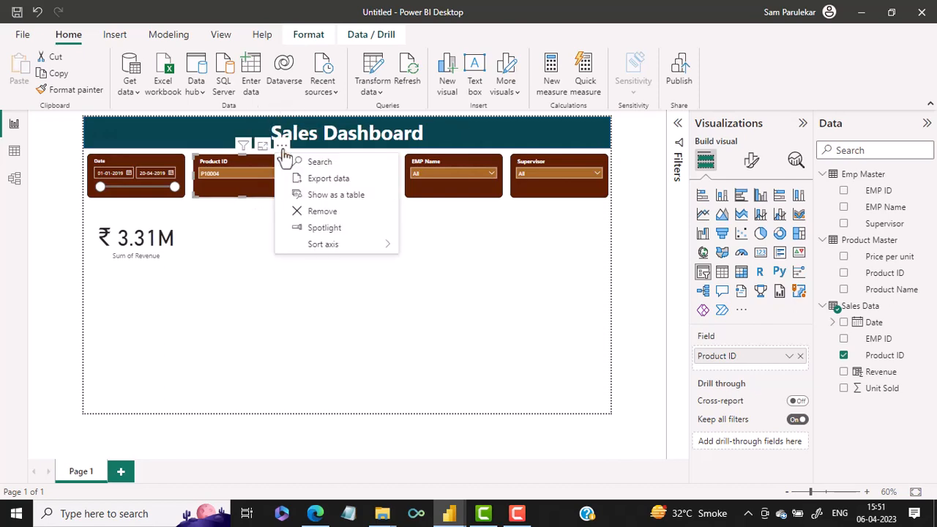
click(318, 165)
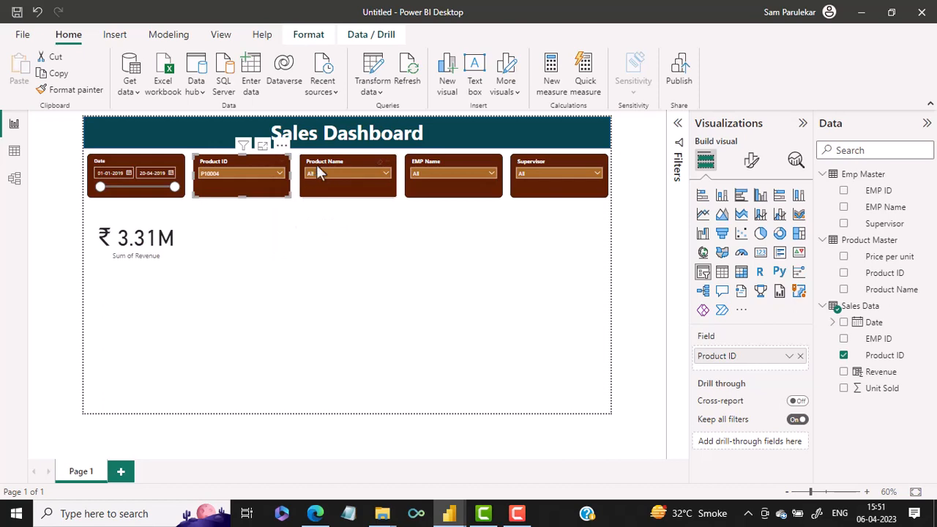
click(280, 176)
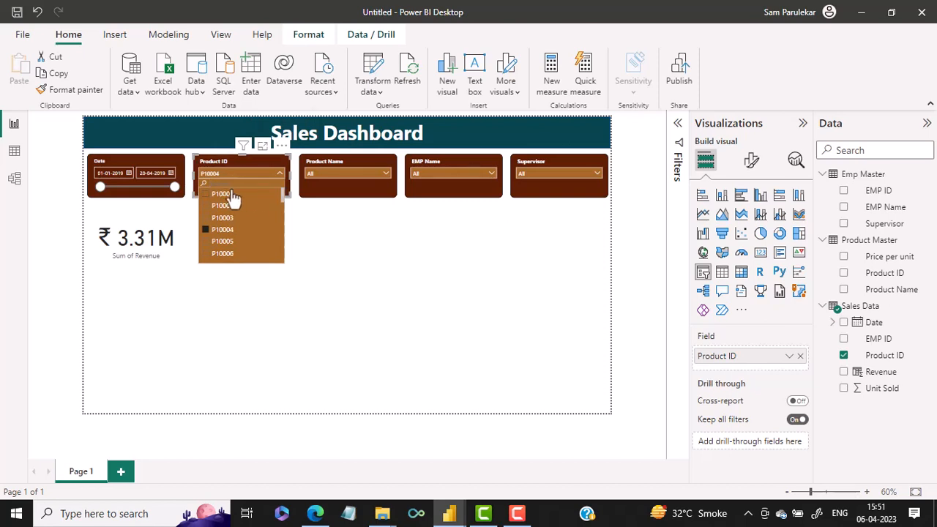
- Enable Search for the Product Name slicer and open its dropdown list to check the search box
click(320, 191)
click(386, 177)
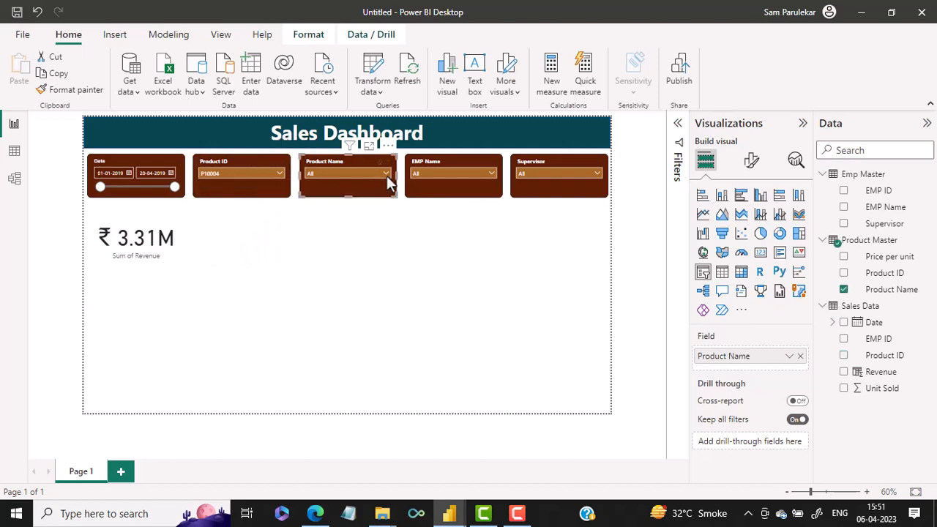
click(387, 176)
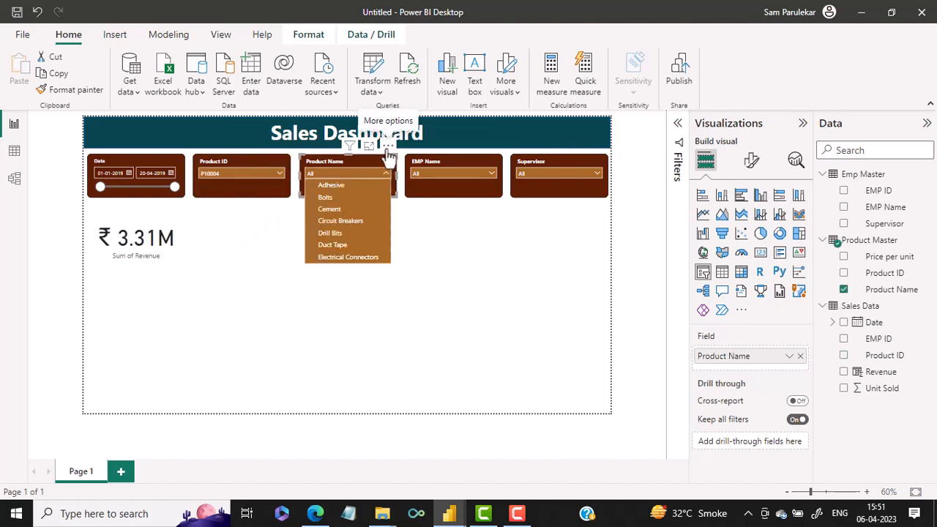
click(388, 150)
click(388, 149)
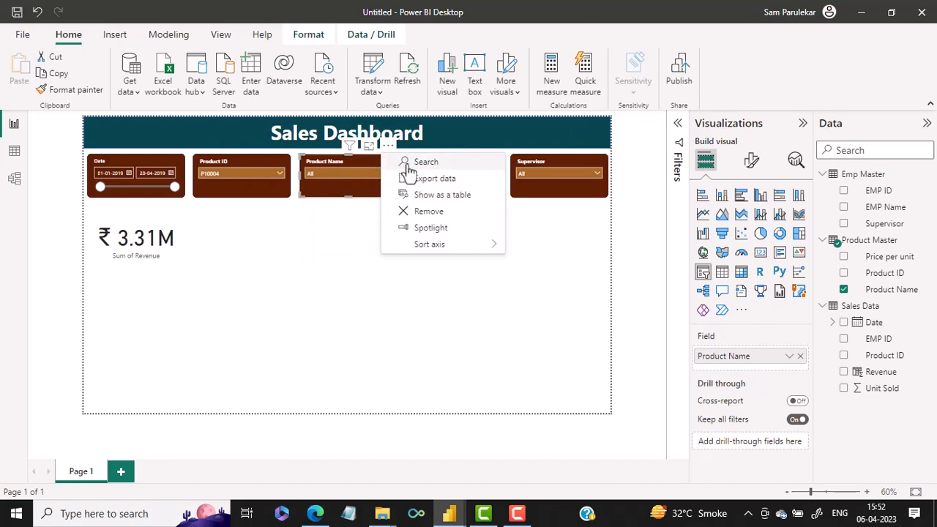
click(414, 159)
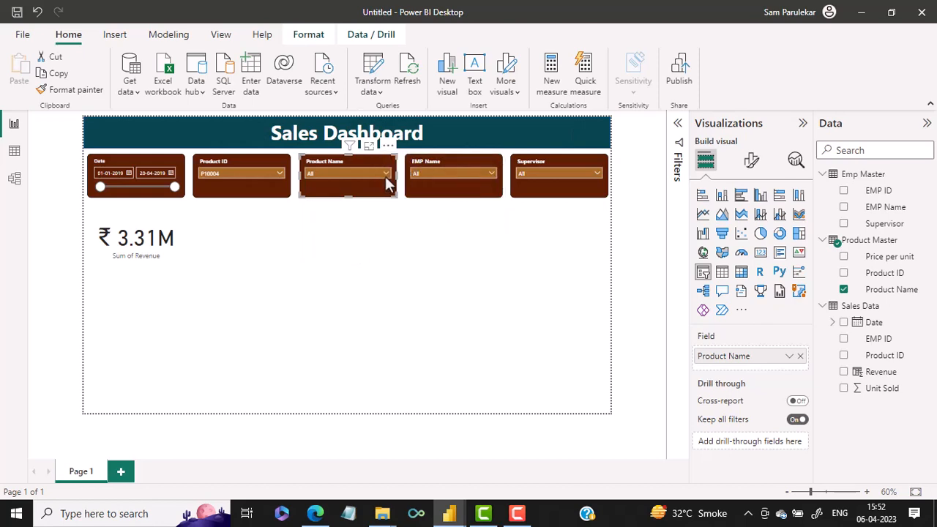
click(385, 176)
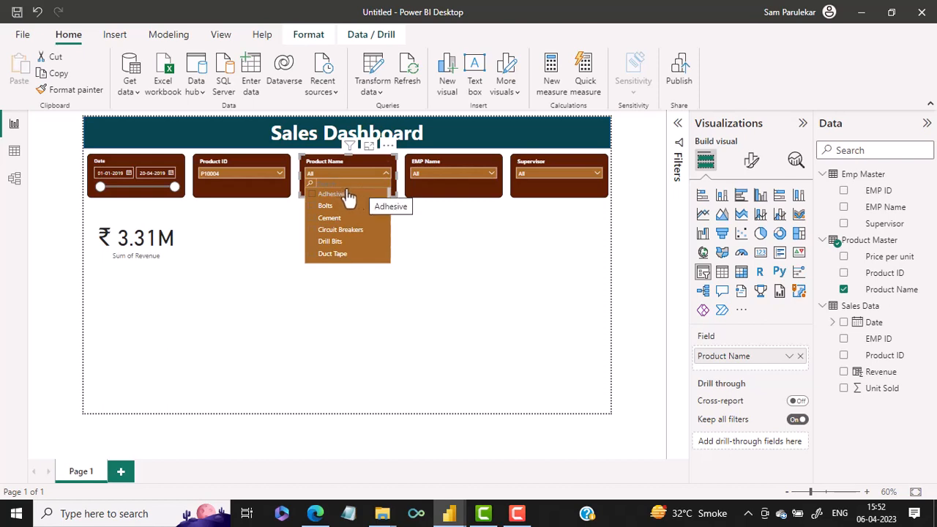
- Enable Search for the EMP Name slicer and open its dropdown list to check the search box
click(434, 190)
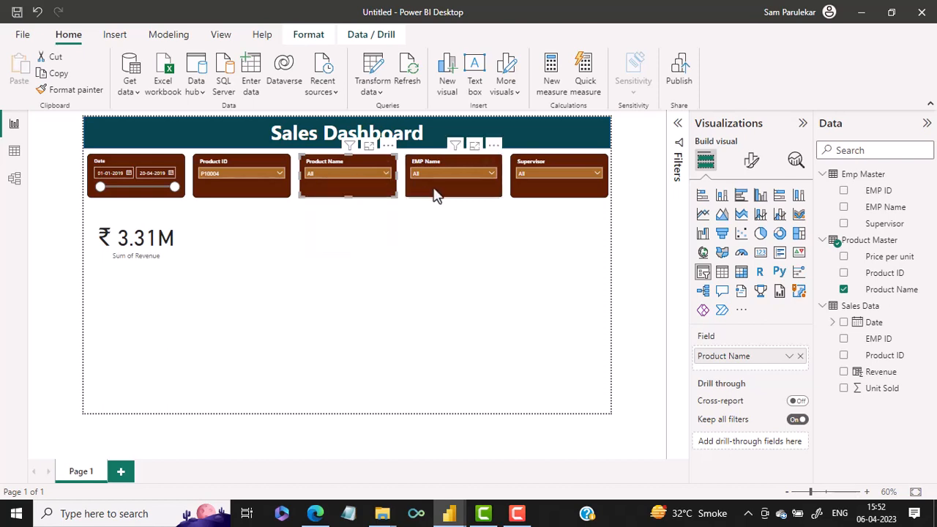
click(434, 194)
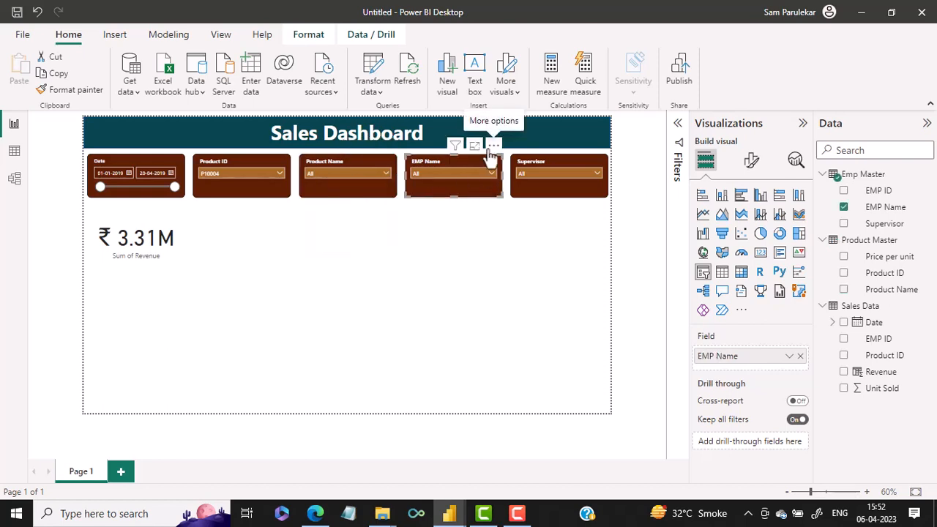
click(494, 145)
click(477, 189)
click(489, 176)
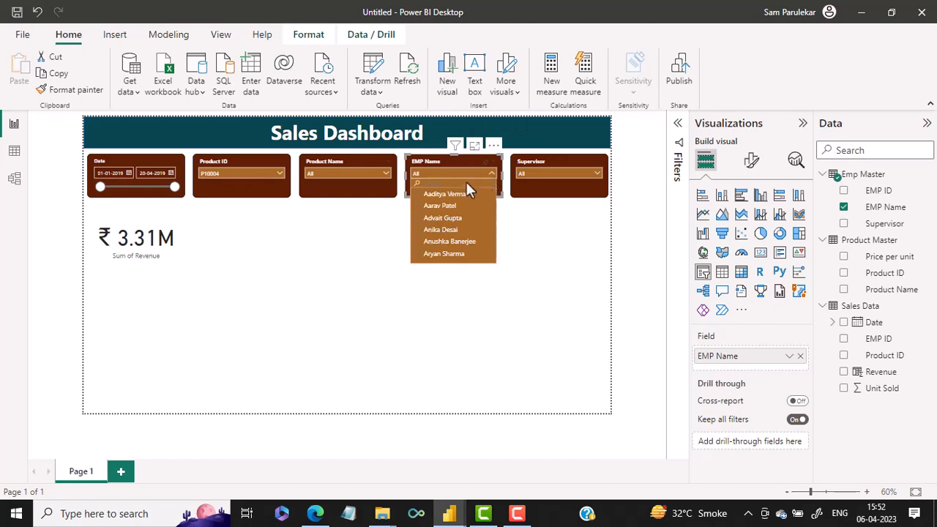
- View the Supervisor slicer's dropdown list and clear the selections in the Product ID slicer
click(540, 194)
click(586, 171)
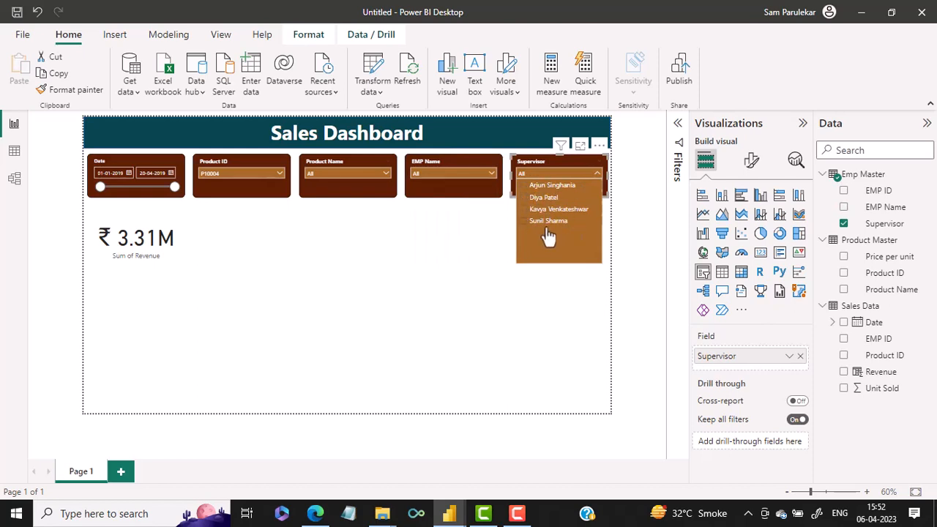
click(256, 173)
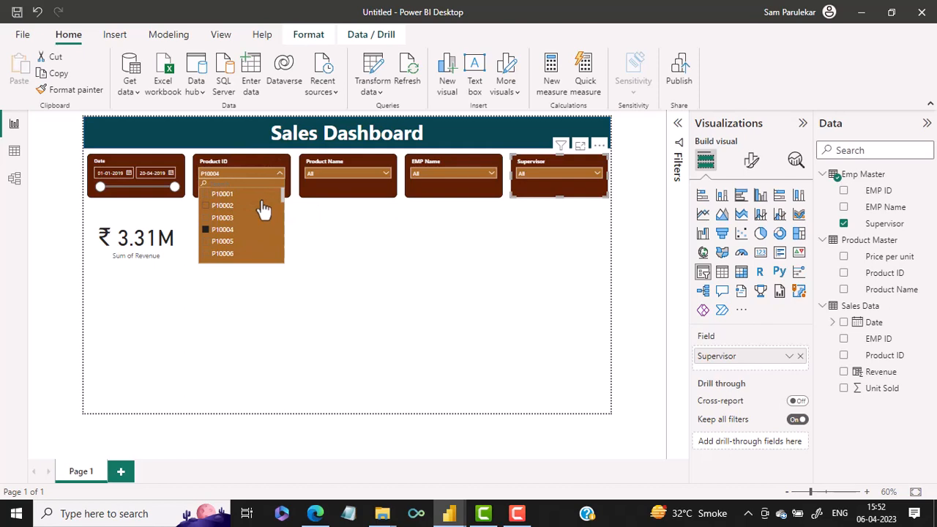
right_click(262, 200)
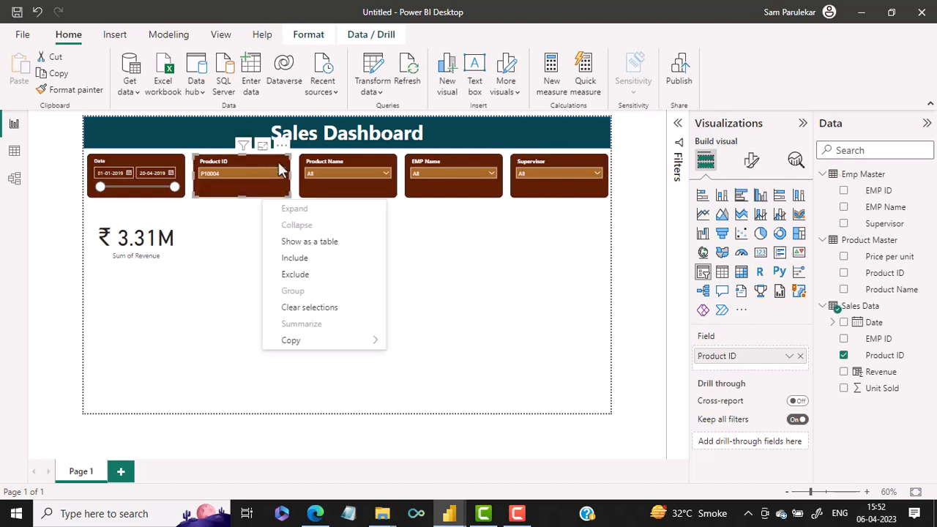
click(292, 308)
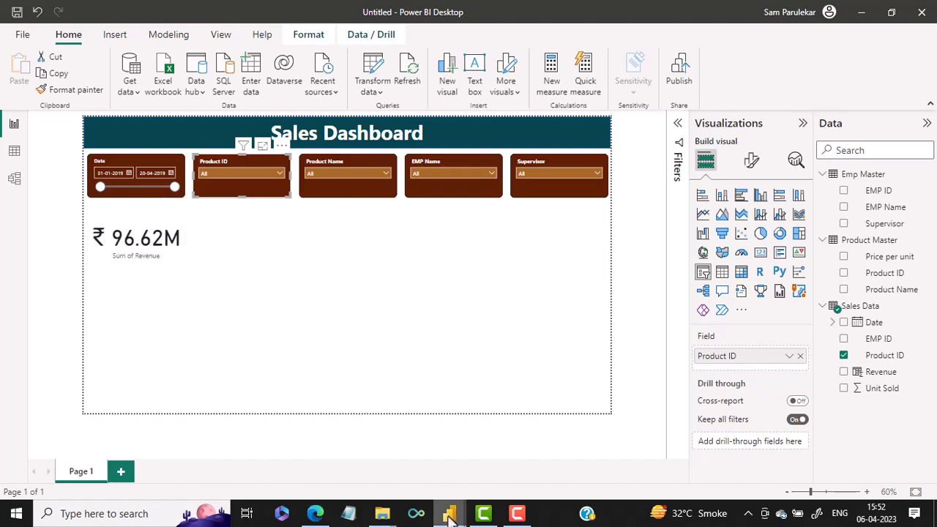
- Switch to the finished Sales Dashboard report to examine its revenue card's styling, and return to the untitled report
mouse_move(449, 517)
click(372, 468)
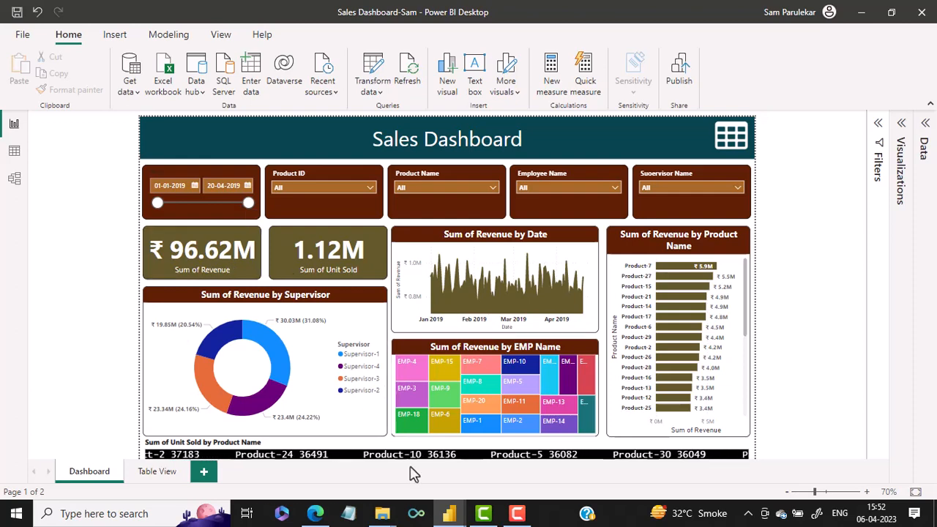
mouse_move(465, 517)
click(495, 477)
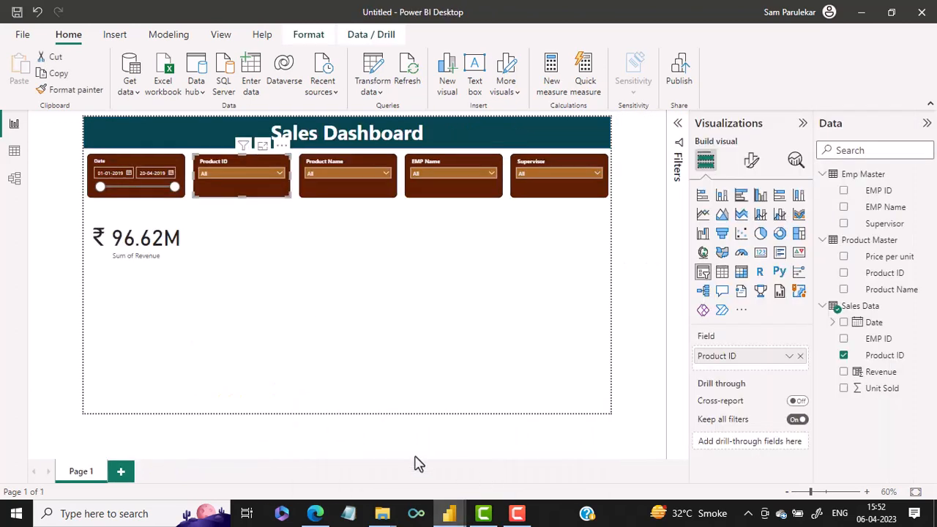
- With the revenue card's formatting options open, copy the olive hex code #65592C from the Adobe Color palette in the browser and return to the report
click(179, 255)
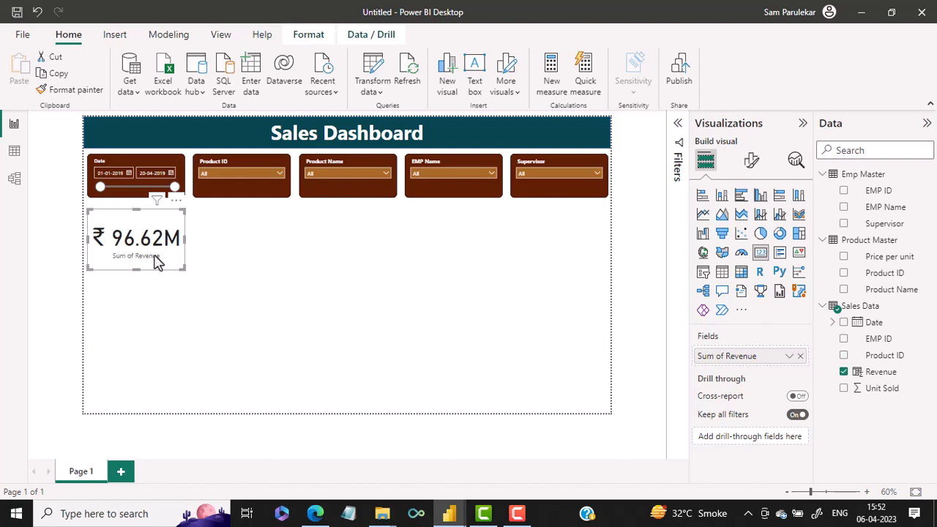
click(751, 163)
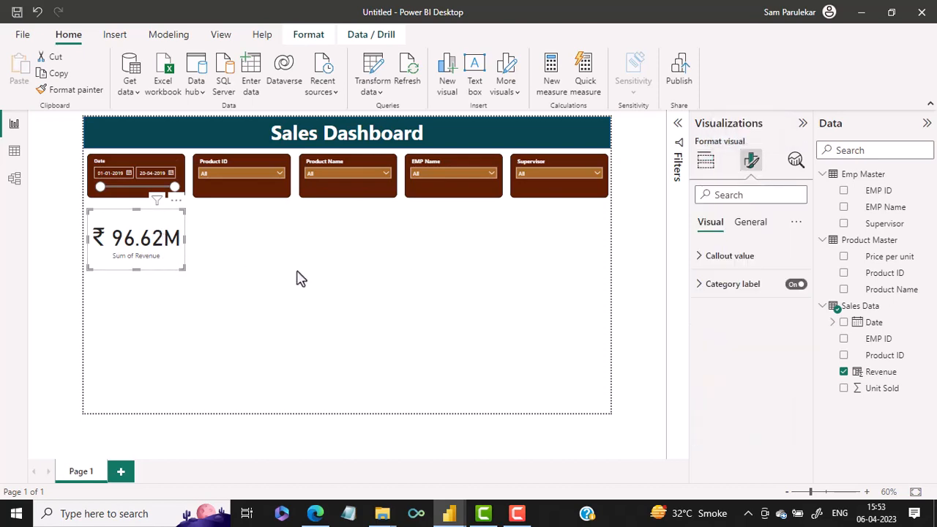
click(315, 513)
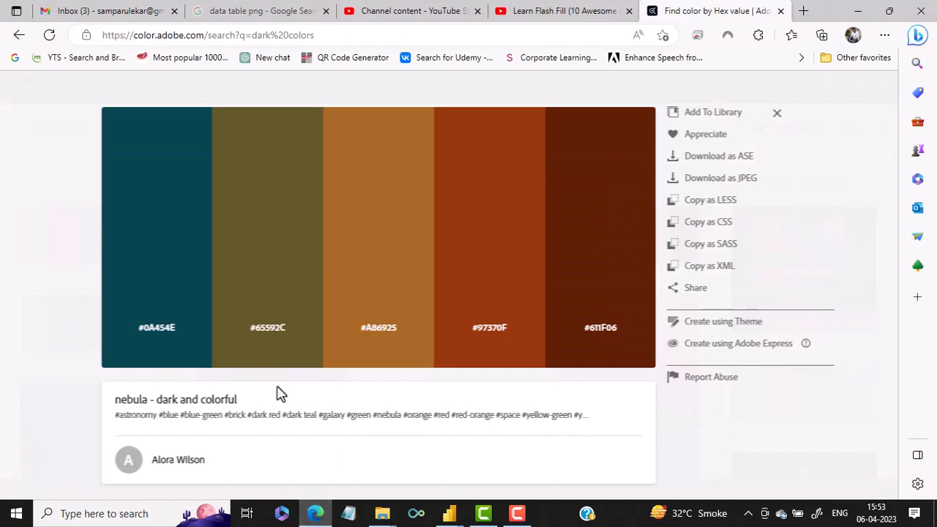
mouse_move(268, 341)
click(274, 339)
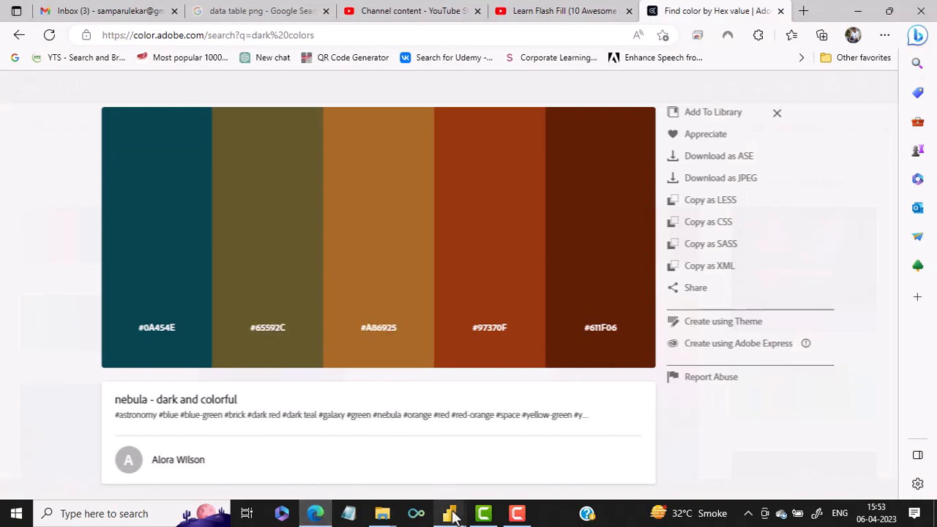
mouse_move(451, 516)
click(495, 486)
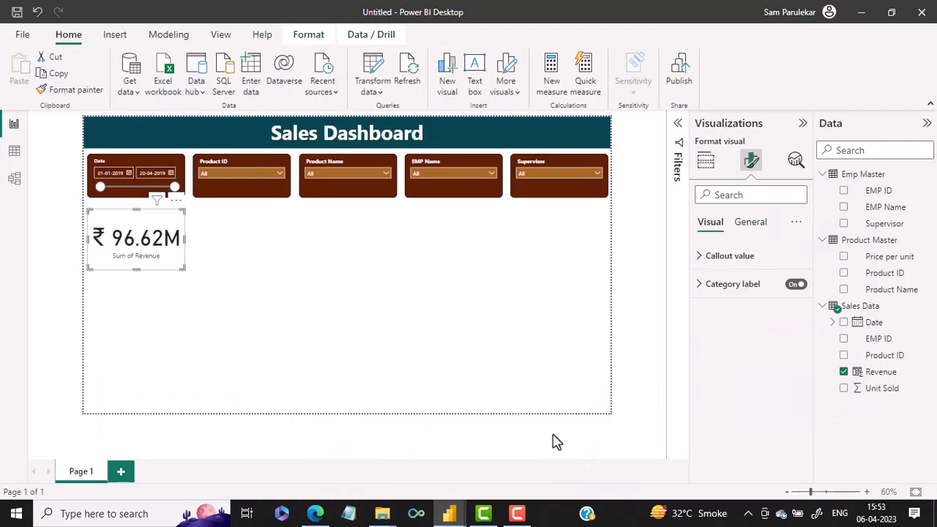
- Set the revenue card's background to the custom color #65592C
click(756, 226)
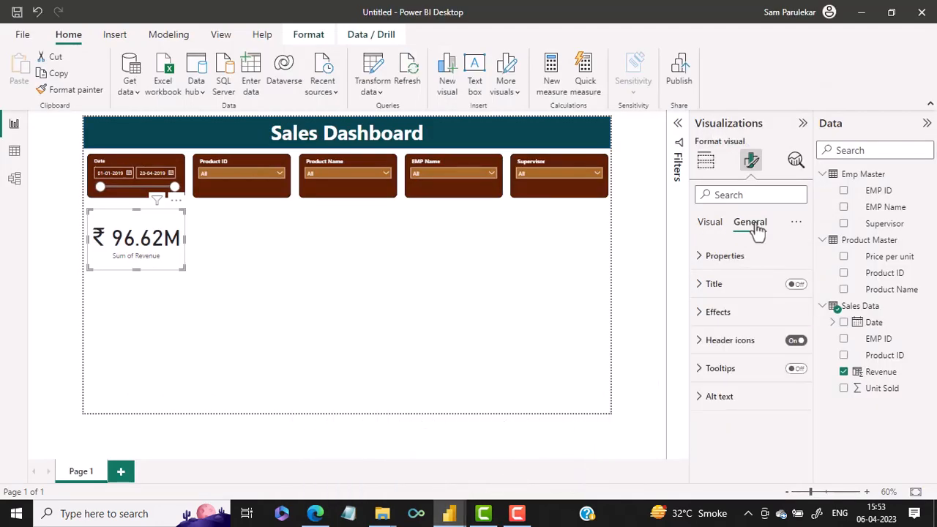
click(700, 315)
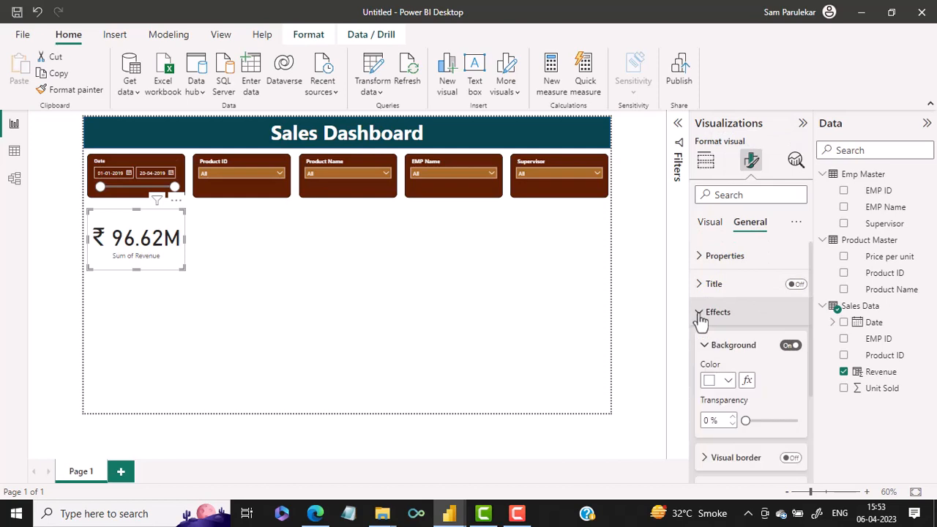
click(728, 381)
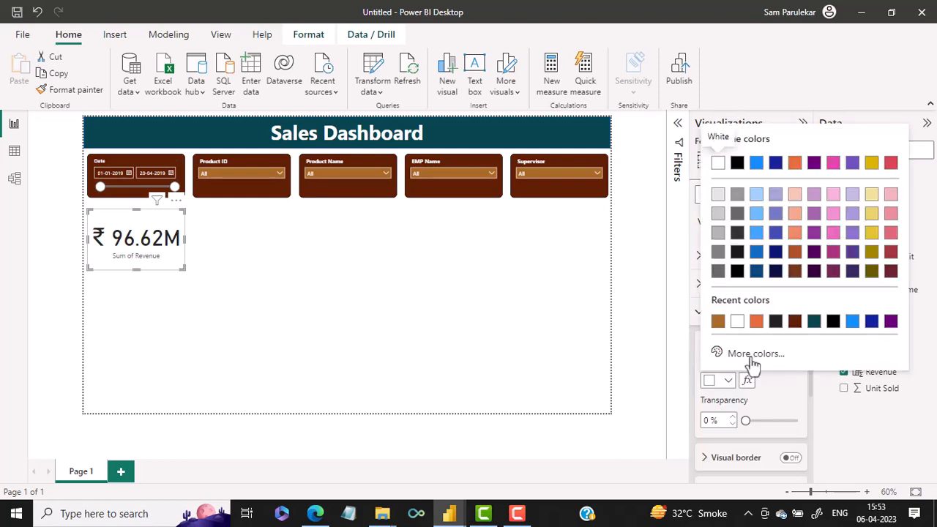
click(750, 356)
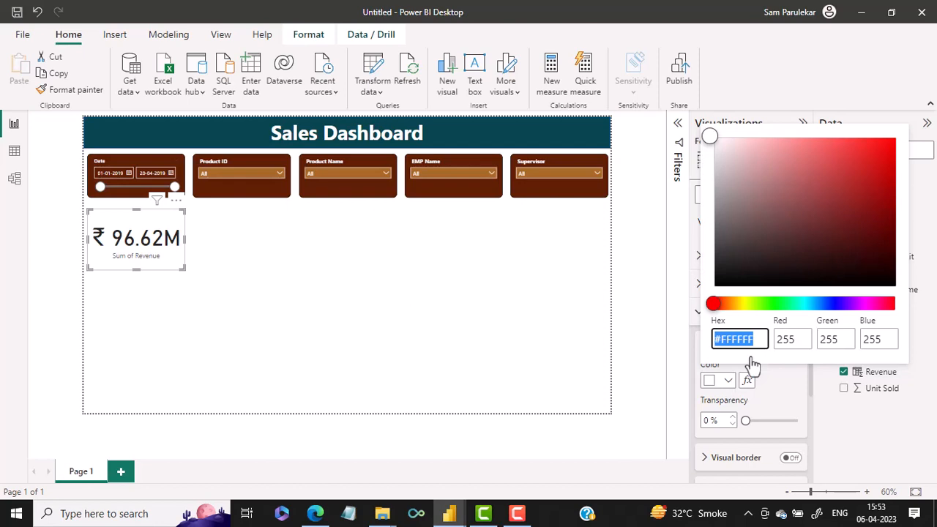
text(#65592C)
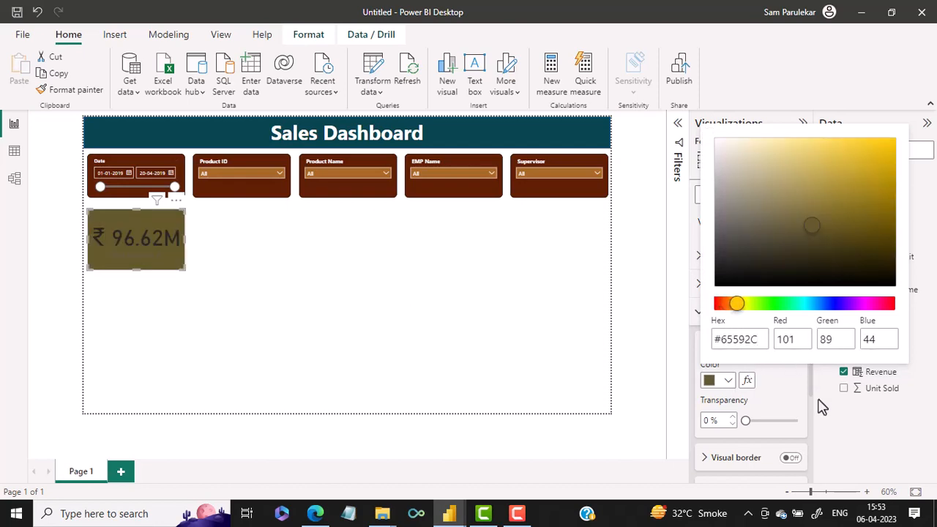
click(821, 408)
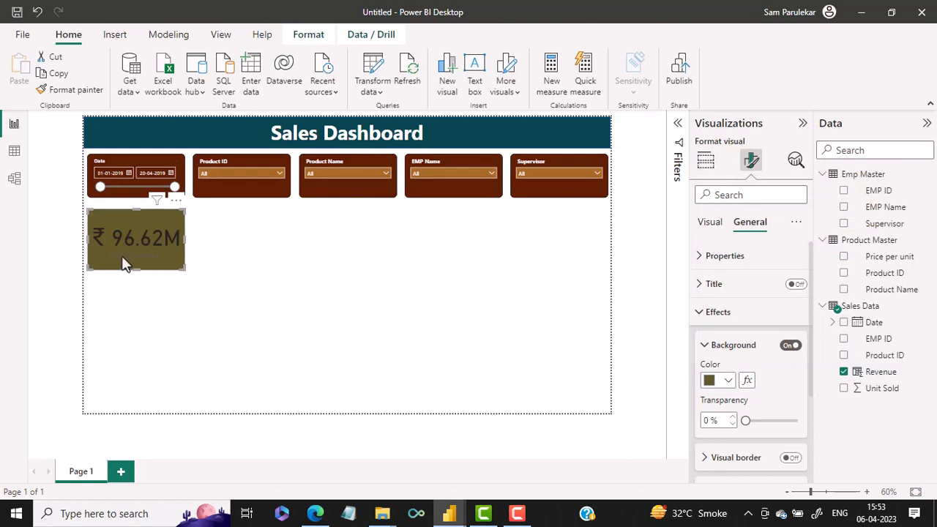
- Change the revenue card's callout value font to Segoe UI Bold
click(712, 223)
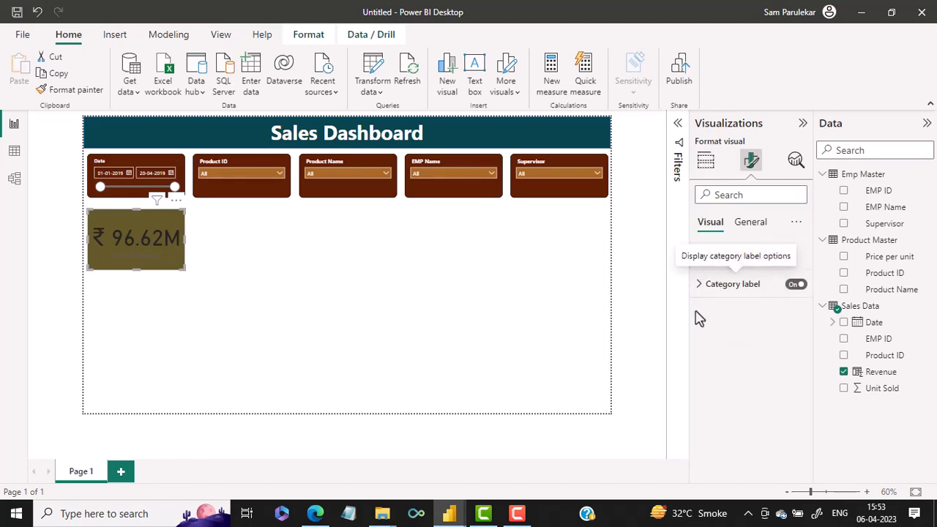
click(701, 265)
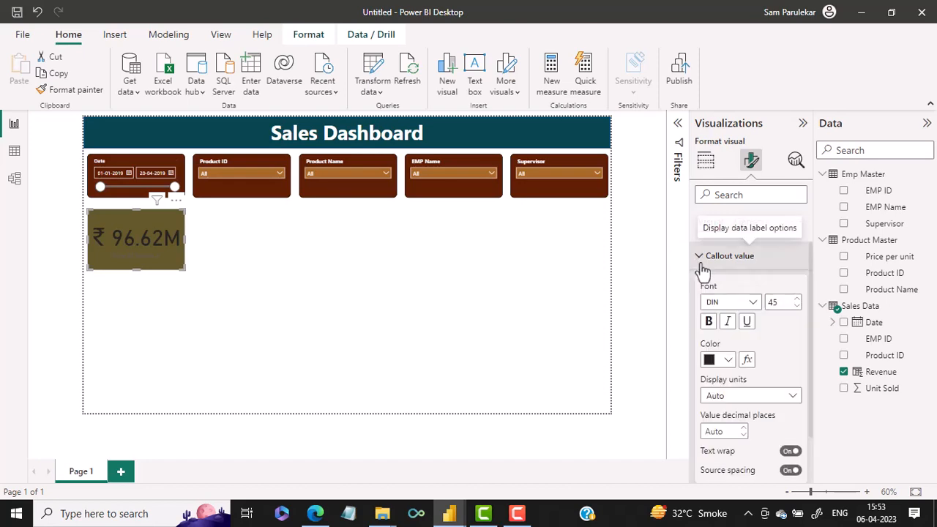
scroll(739, 292, down, 1)
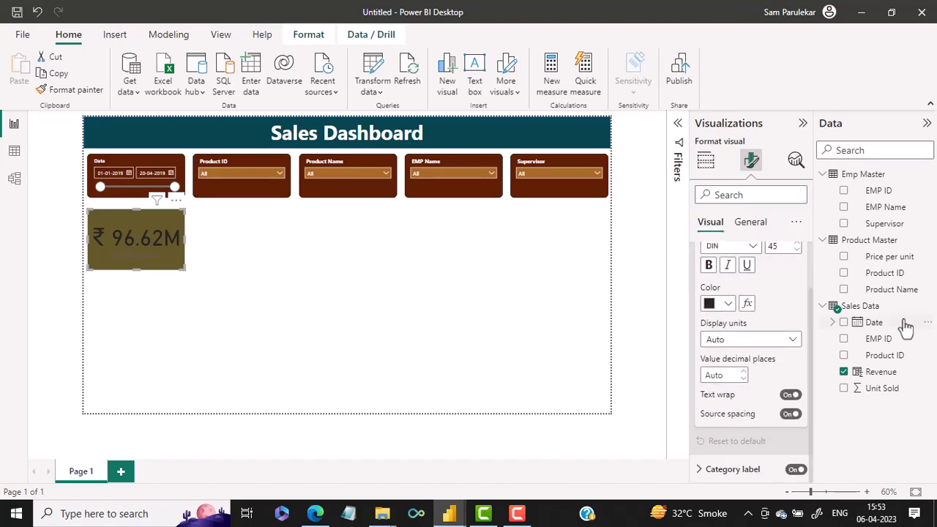
scroll(761, 341, up, 1)
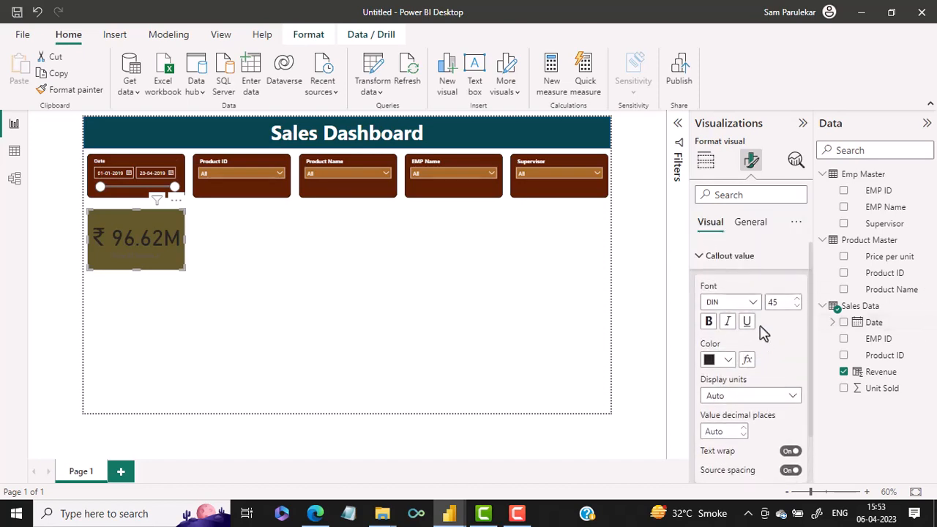
click(752, 303)
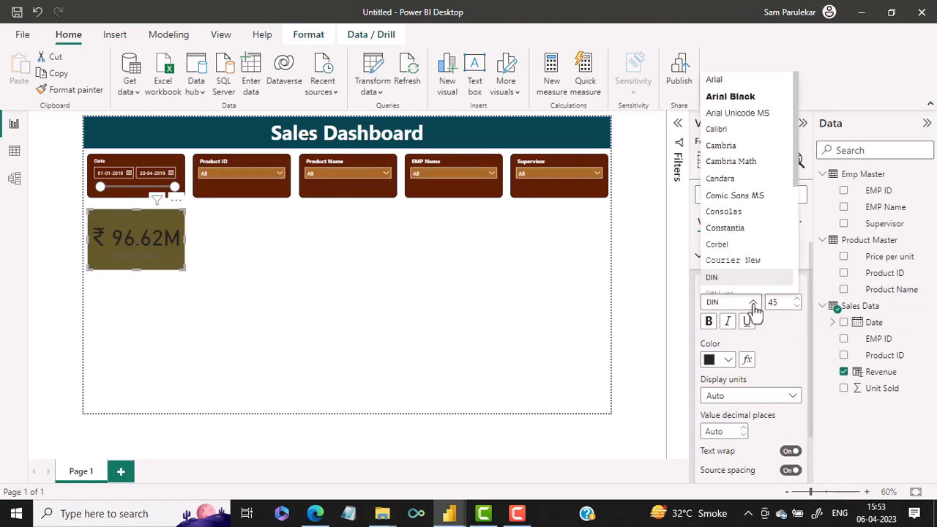
drag(795, 155, 785, 246)
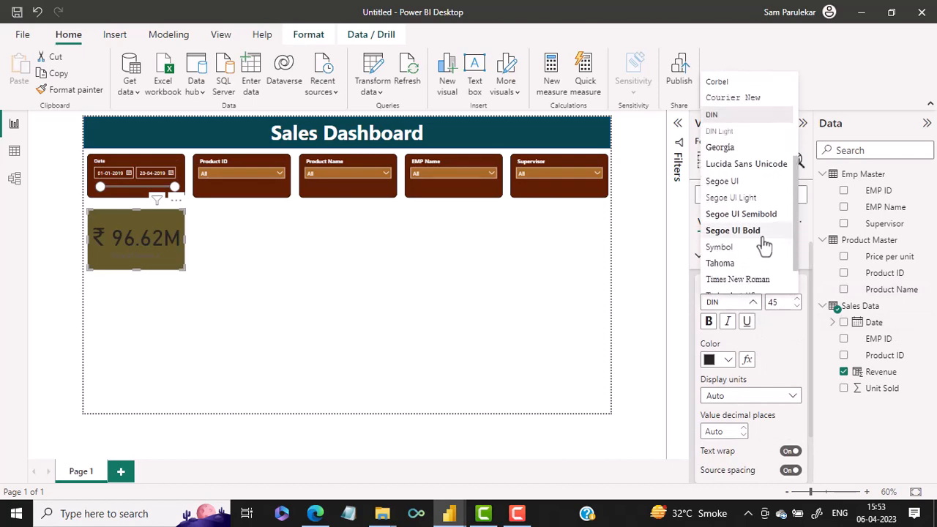
click(761, 234)
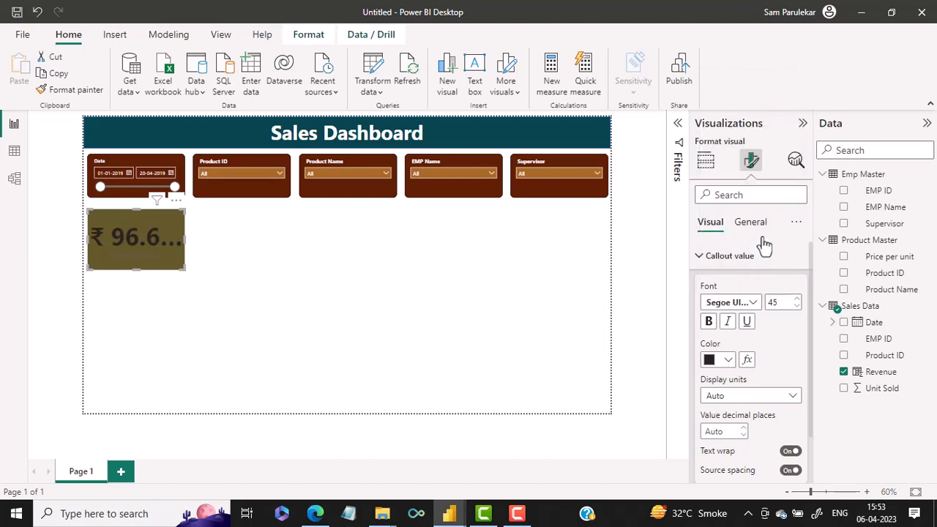
- Set the revenue card's callout value color to white and widen the card so the full value fits
click(728, 360)
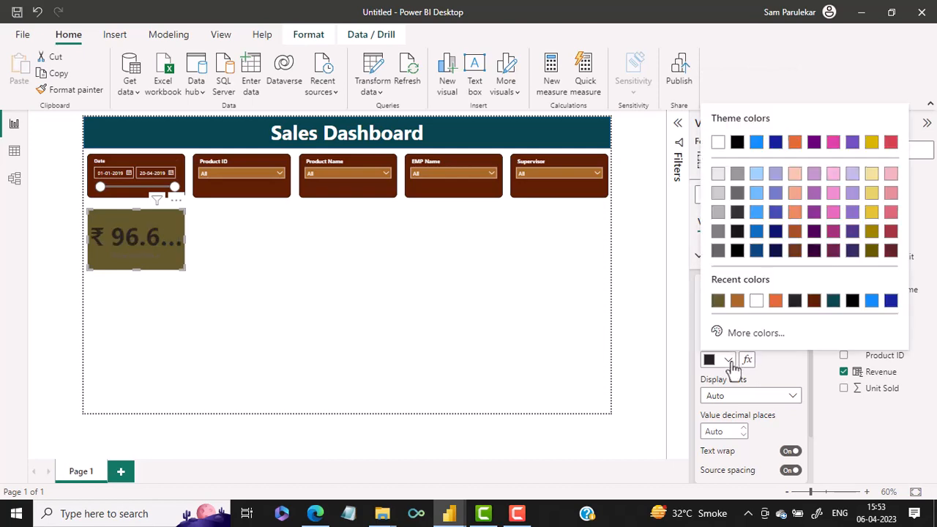
click(756, 301)
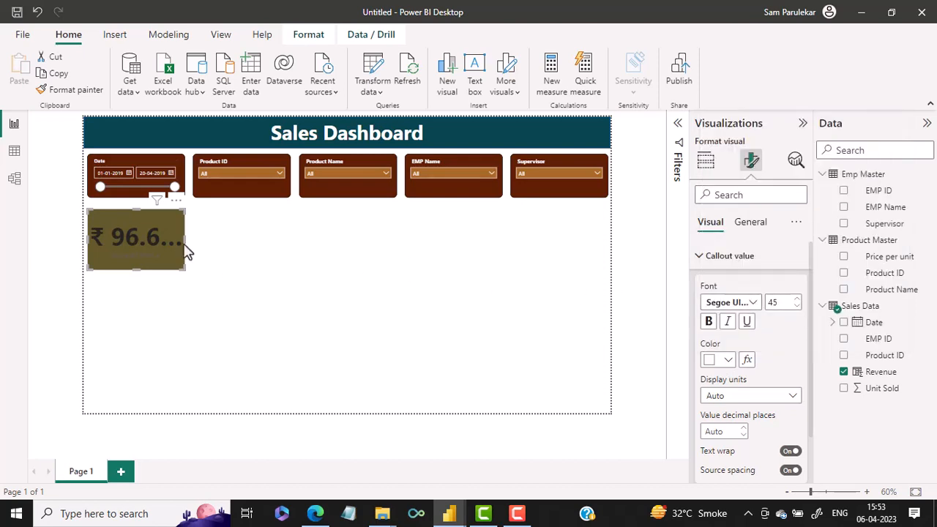
drag(186, 237, 210, 240)
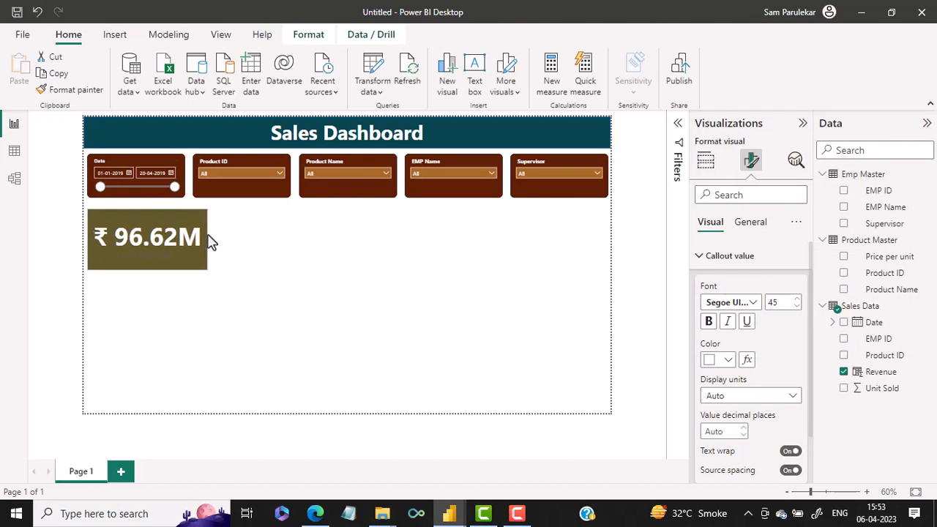
- Set the revenue card's category label color to white
click(700, 257)
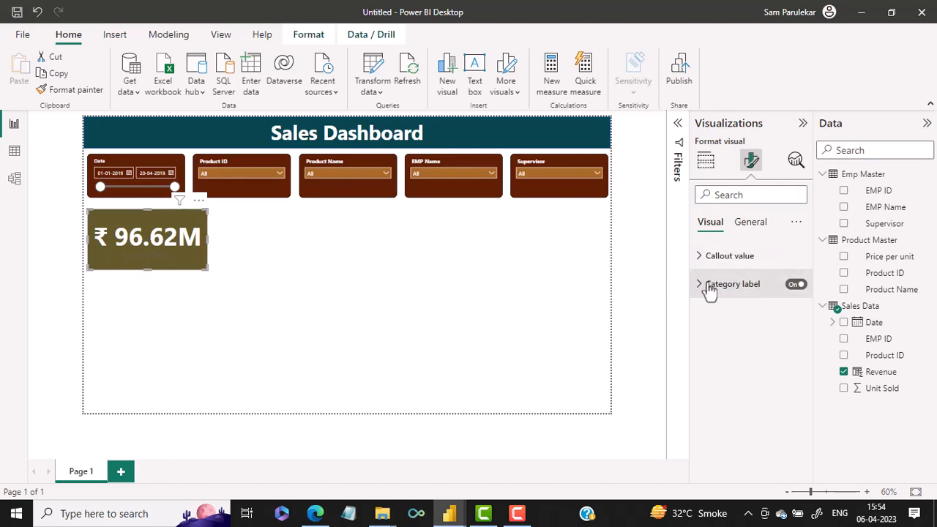
click(705, 286)
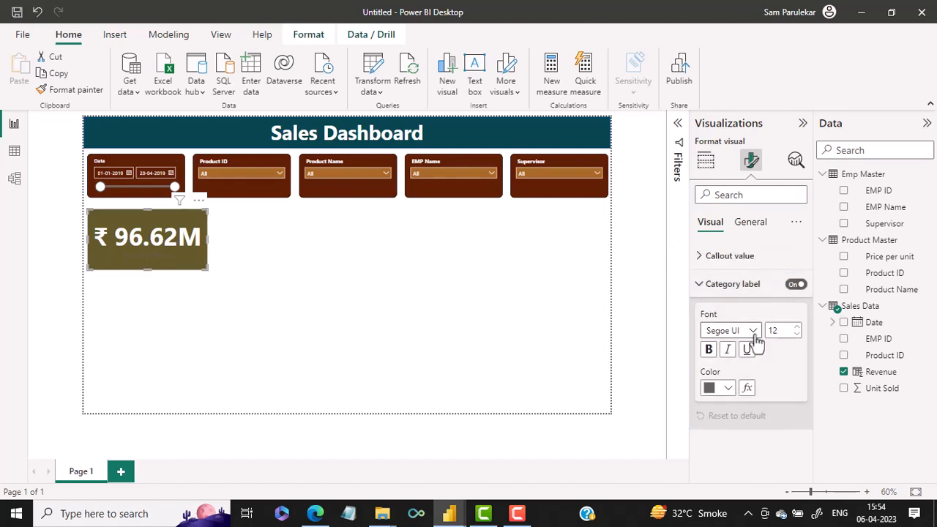
click(728, 388)
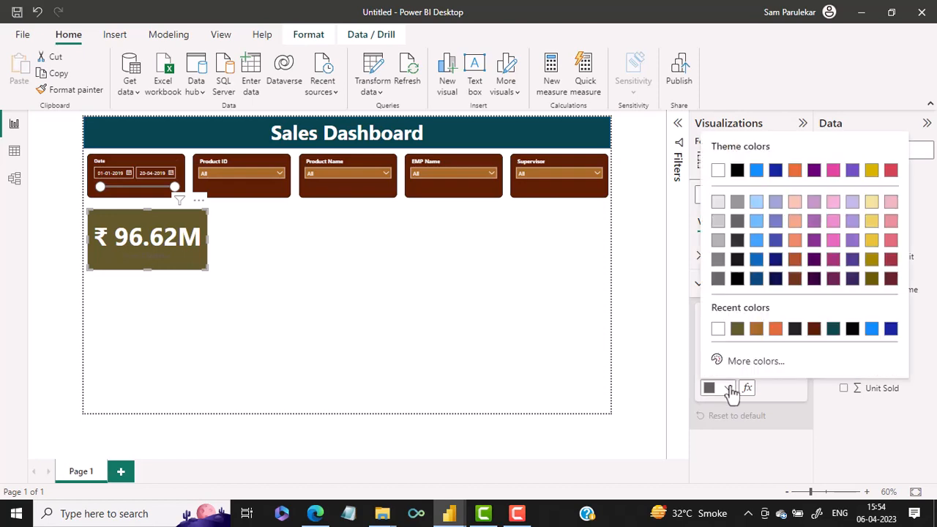
click(718, 329)
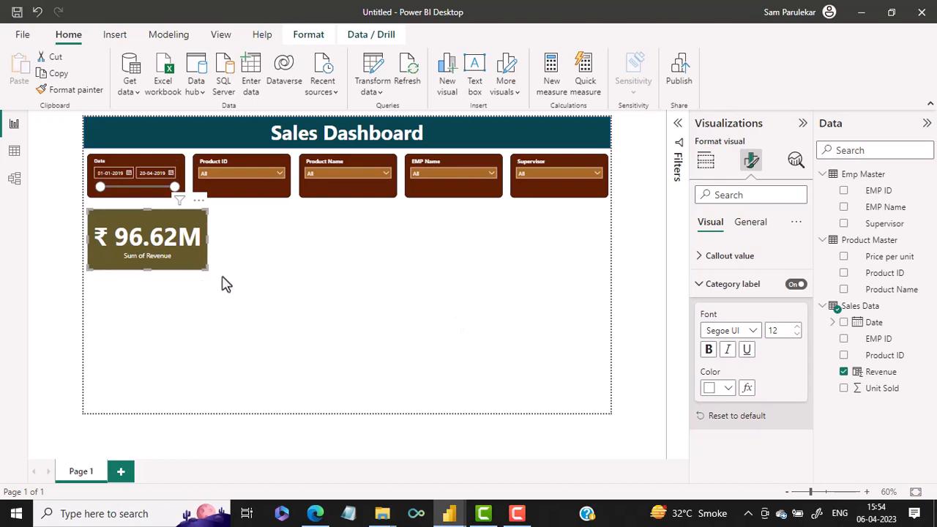
- Turn on the revenue card's visual border with 10 px rounded corners
click(753, 222)
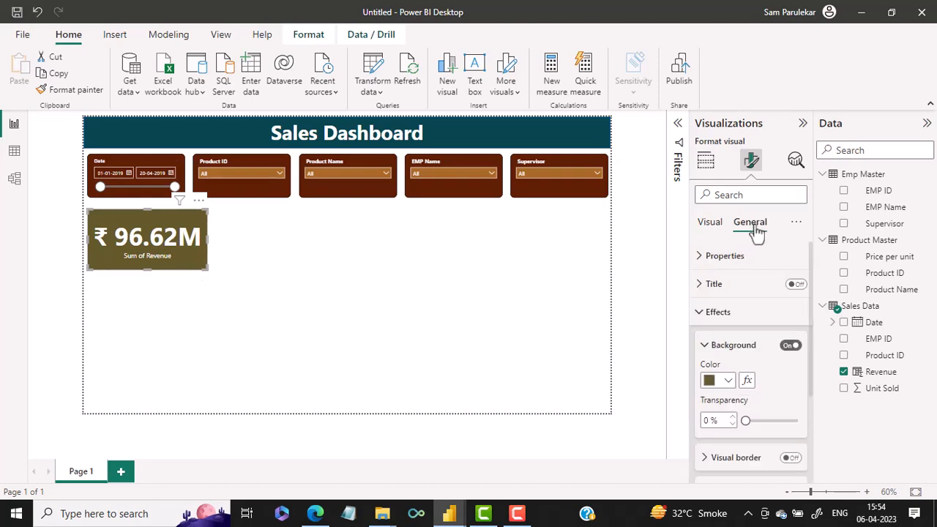
scroll(767, 329, down, 3)
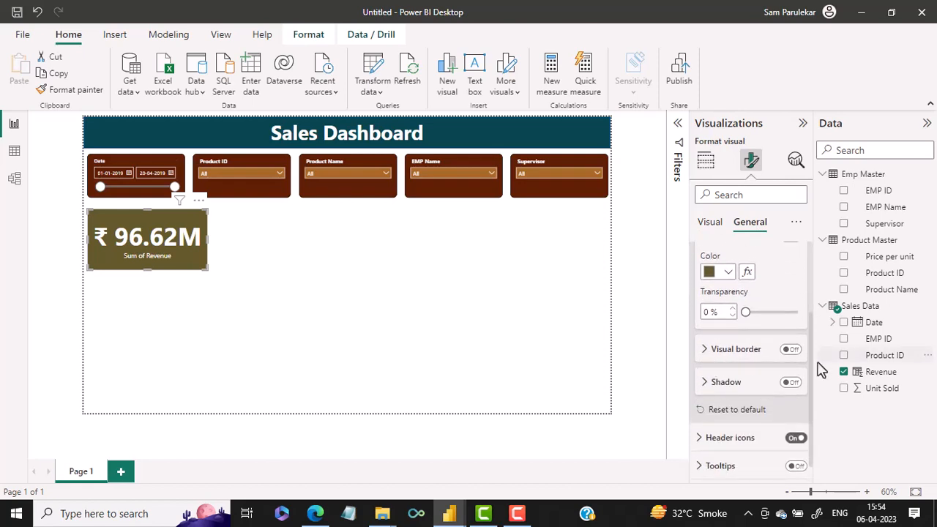
click(790, 351)
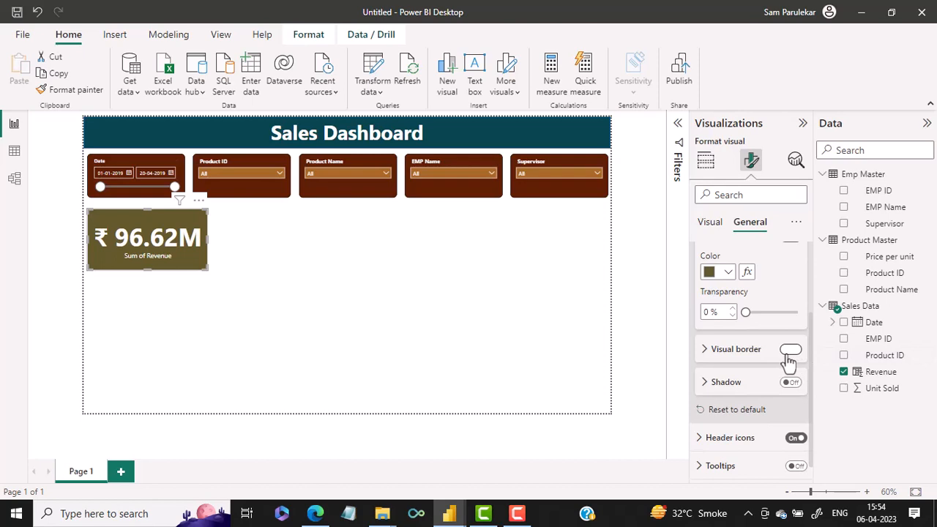
click(705, 351)
scroll(761, 402, down, 1)
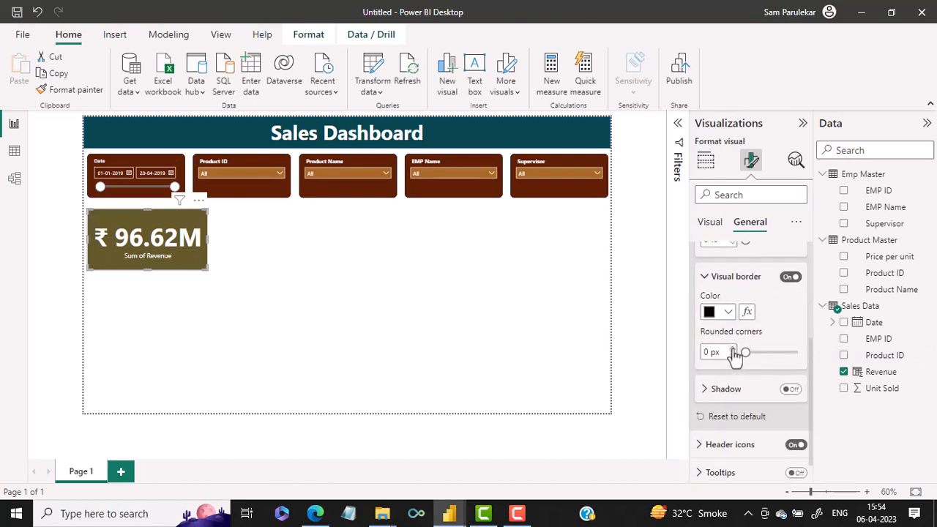
click(734, 349)
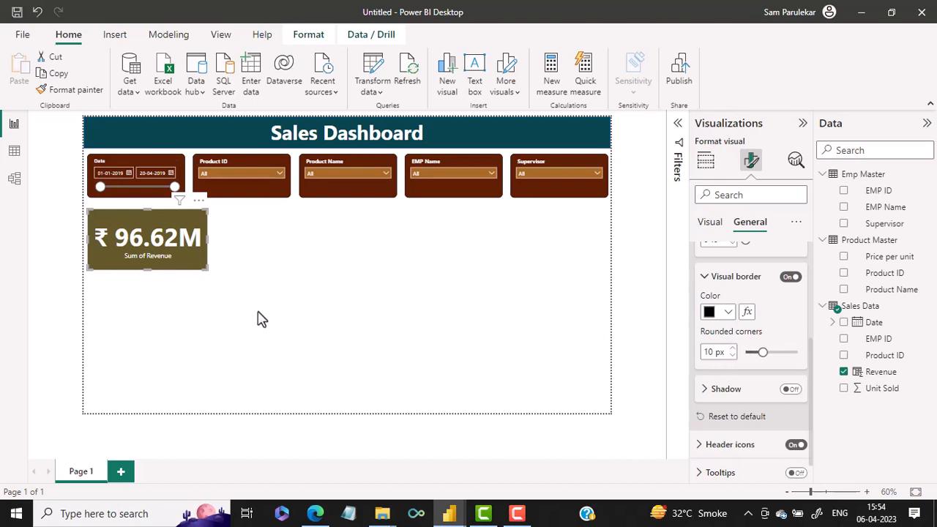
click(184, 275)
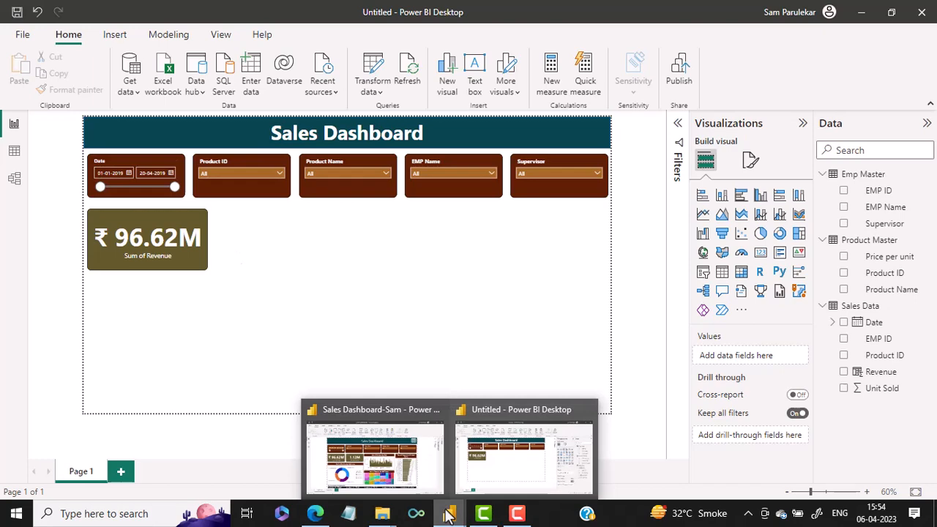
- Duplicate the revenue card, placing the copy directly beside the original, and replace the copy's field with Unit Sold
click(423, 478)
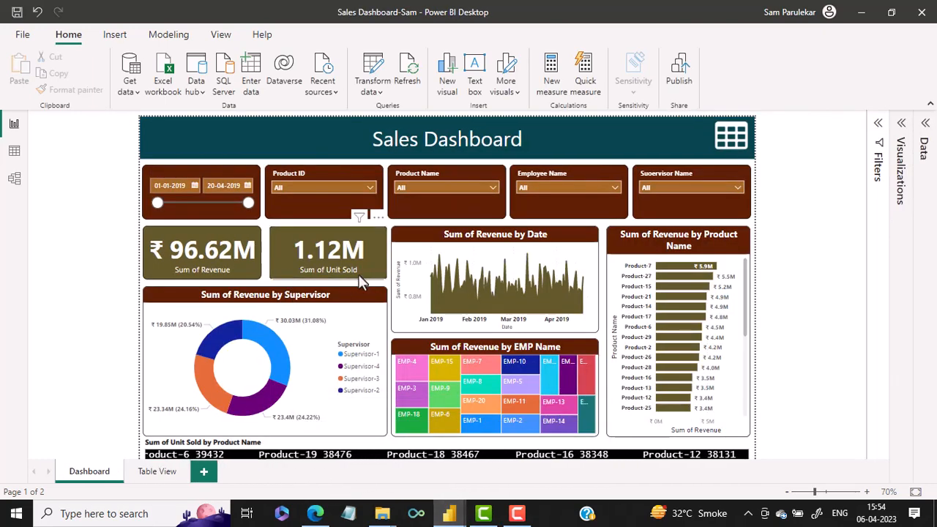
mouse_move(449, 513)
click(469, 483)
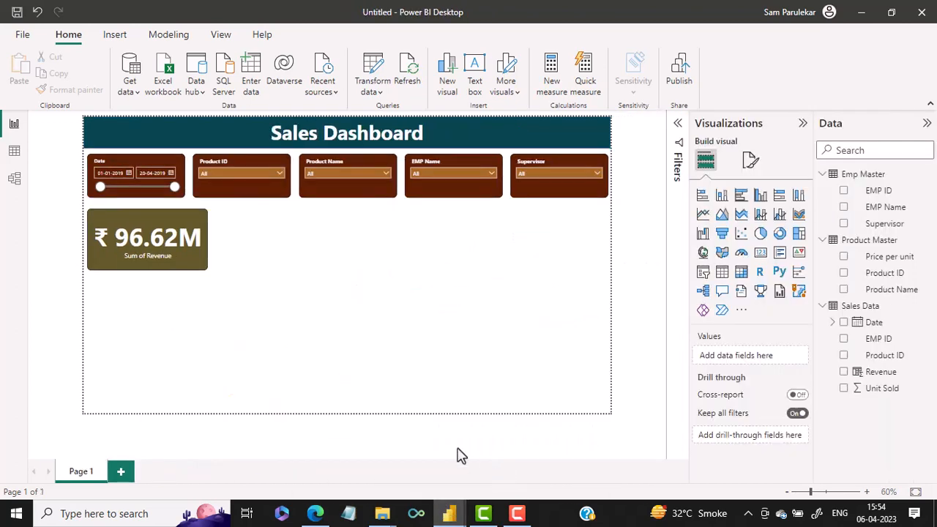
click(197, 265)
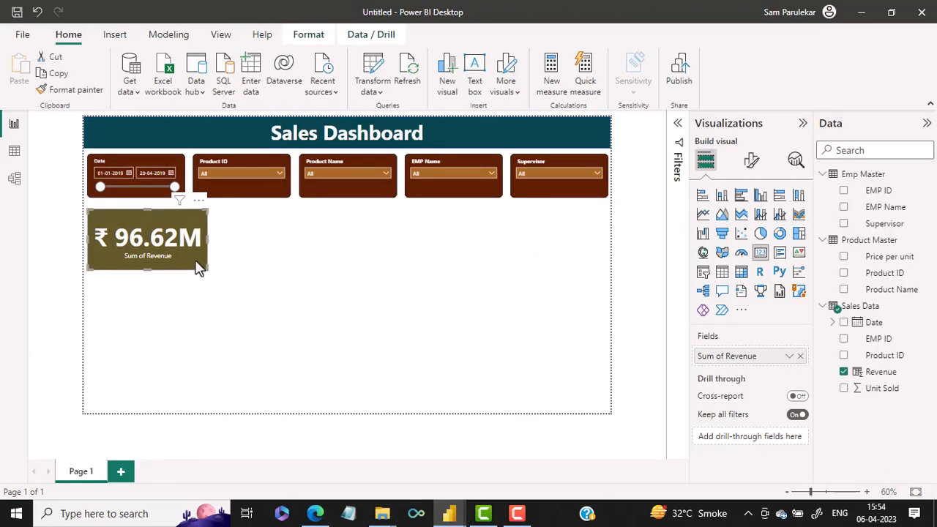
key(ctrl+c)
key(ctrl+v)
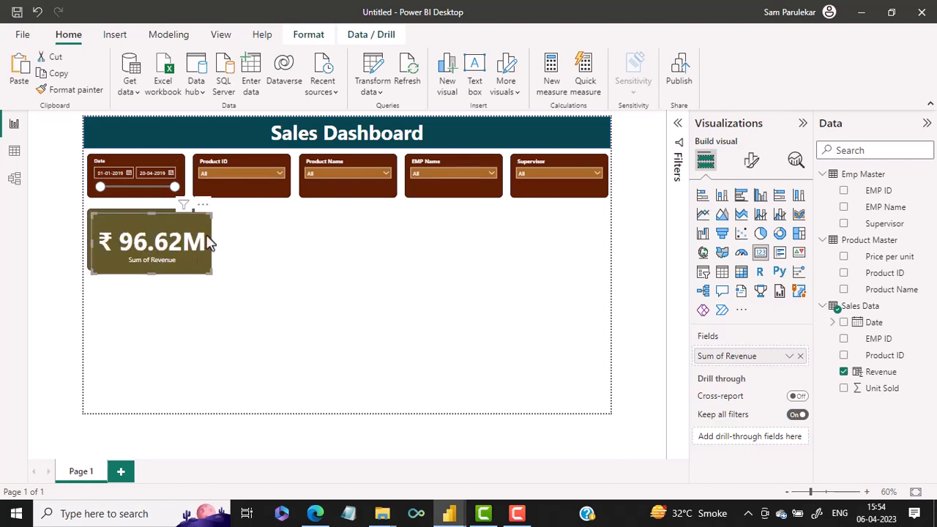
drag(211, 265, 319, 265)
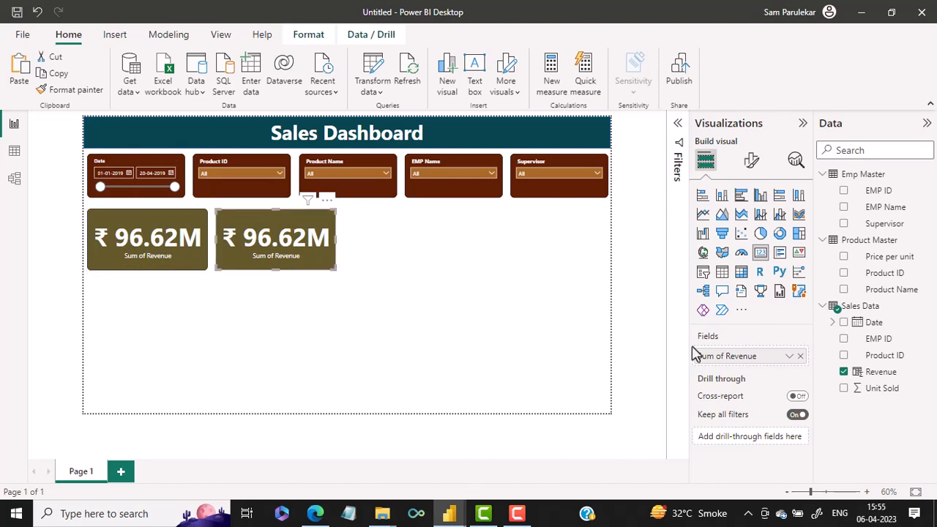
click(800, 357)
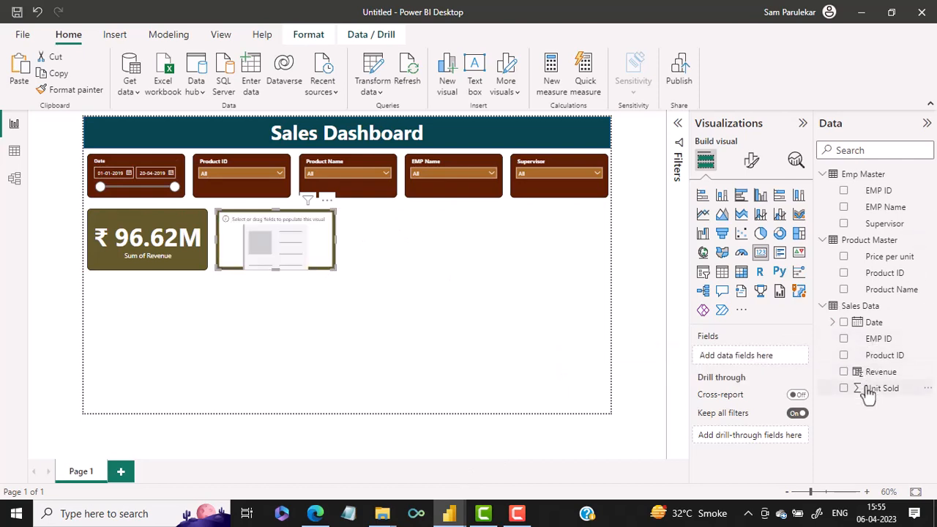
drag(856, 391, 778, 358)
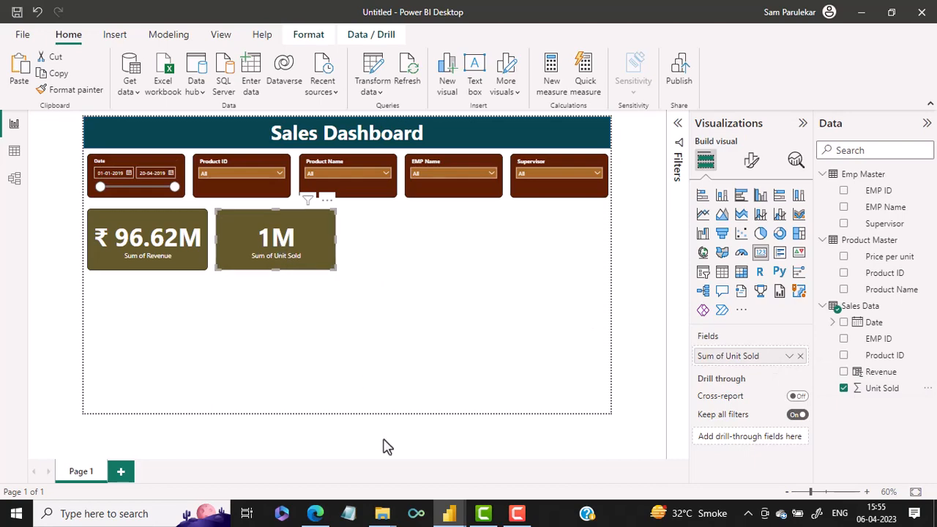
- Examine how the unit-sold card displays its value in the finished reference dashboard and return to the untitled report
click(315, 514)
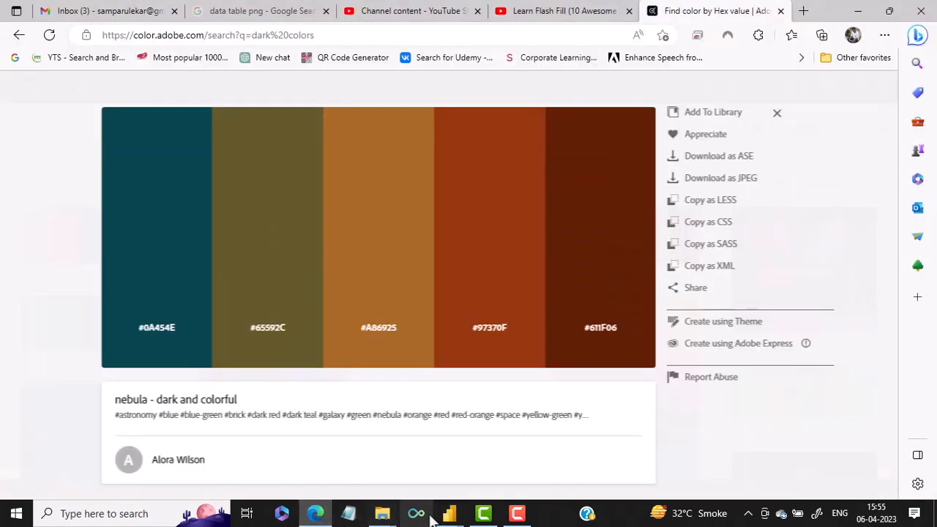
mouse_move(452, 517)
click(412, 469)
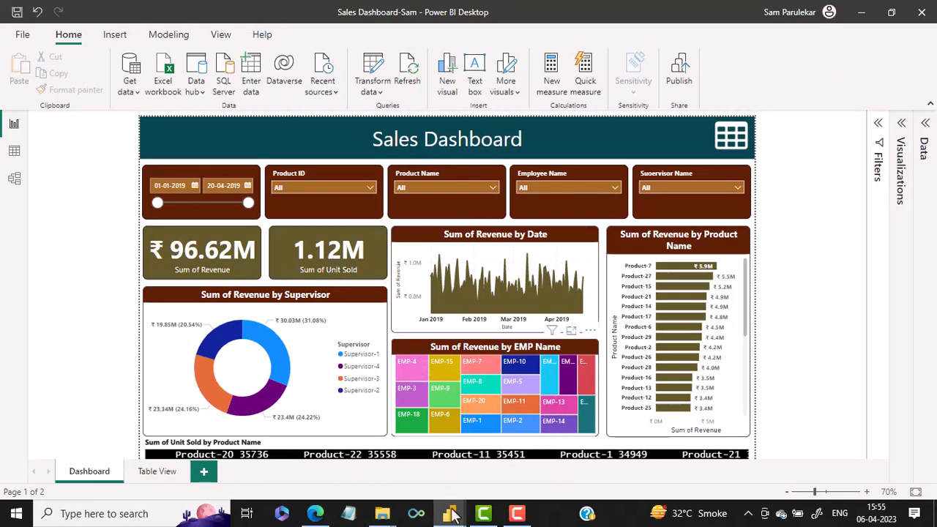
mouse_move(460, 516)
click(498, 468)
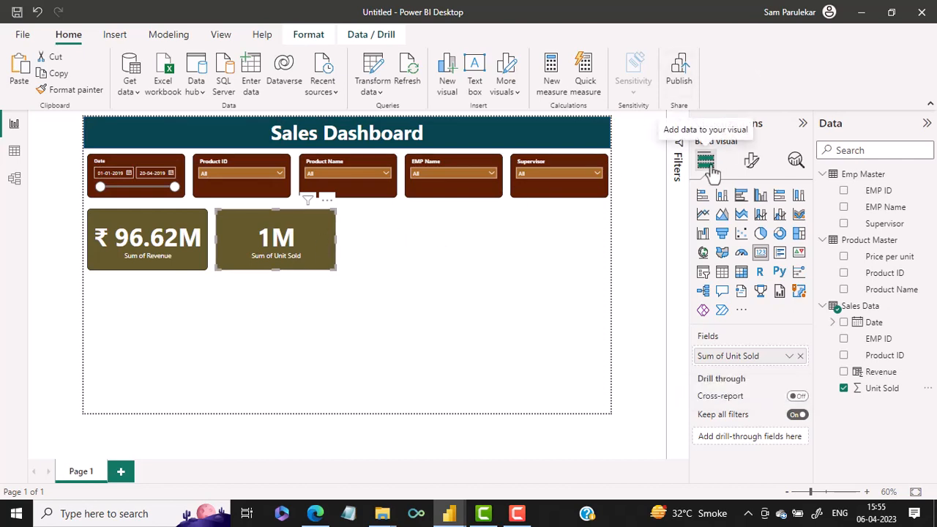
click(305, 42)
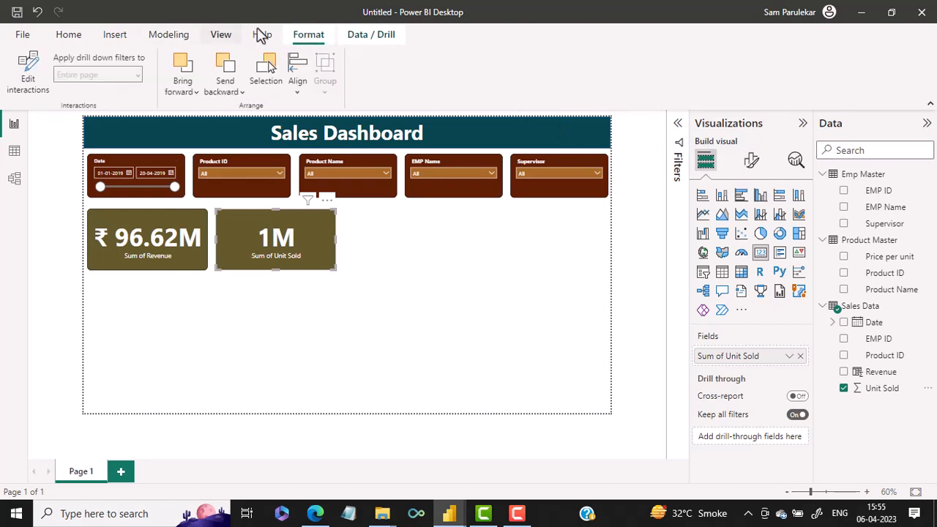
click(153, 38)
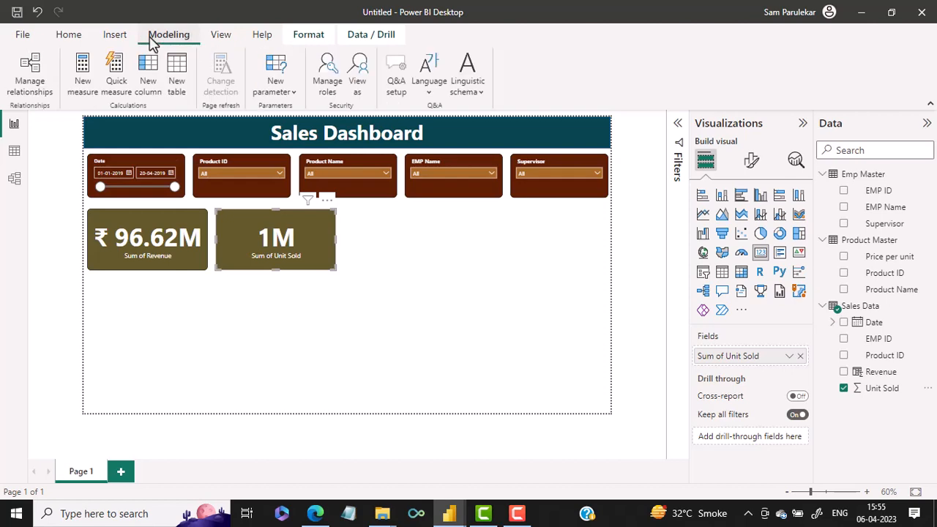
click(219, 37)
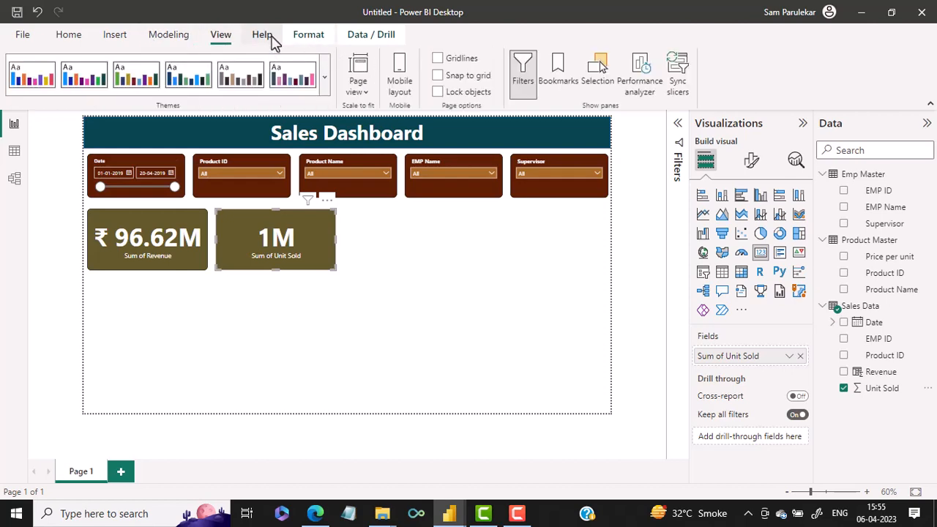
click(118, 38)
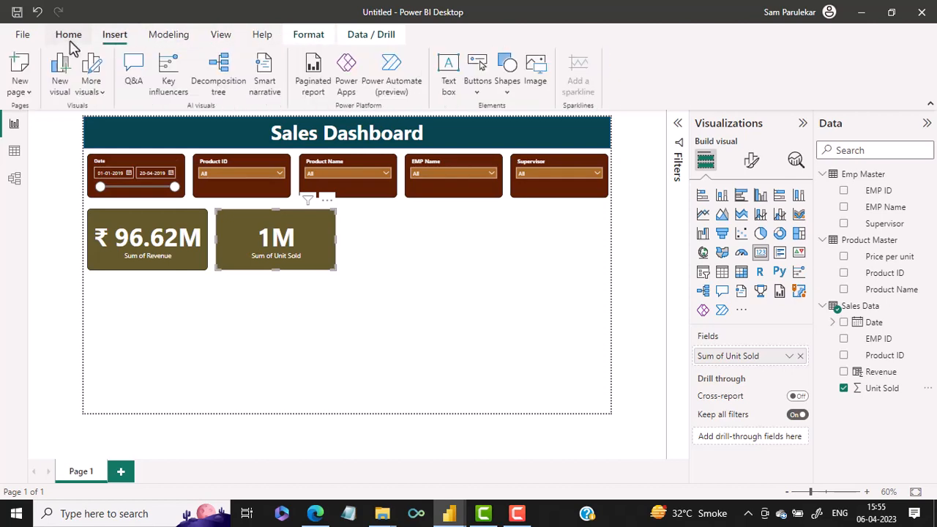
click(69, 36)
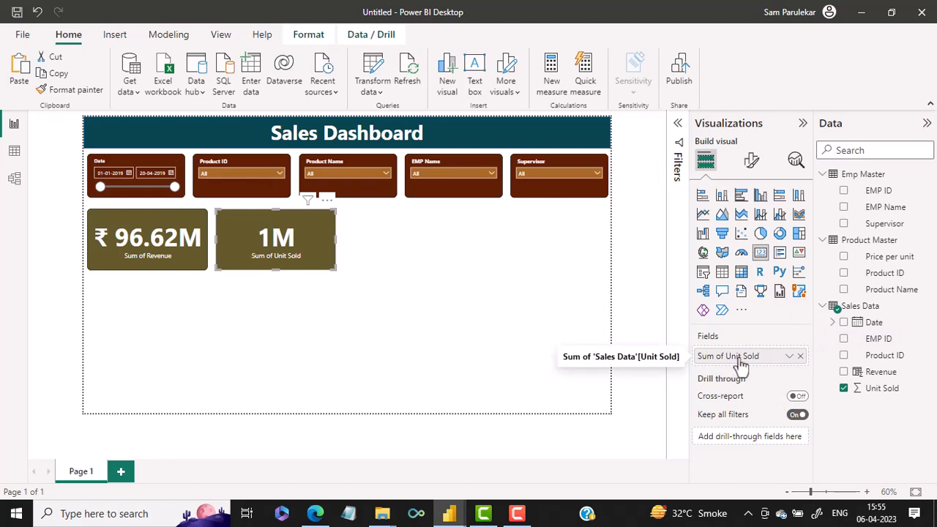
- Set the unit-sold card's callout value to 2 decimal places
click(753, 163)
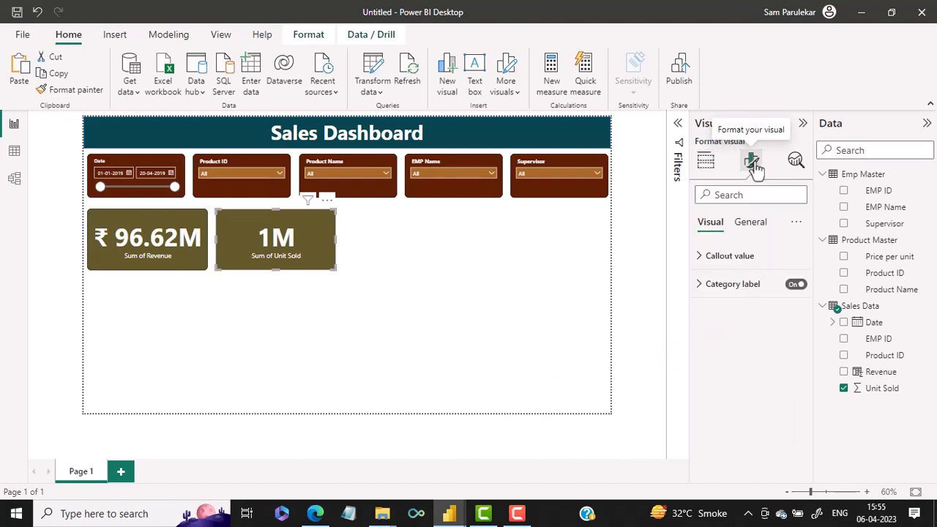
click(701, 262)
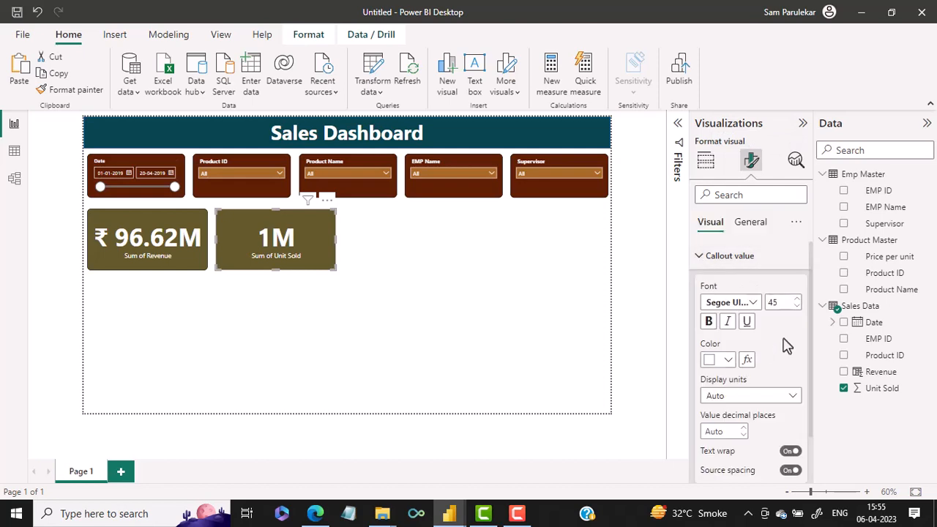
click(742, 429)
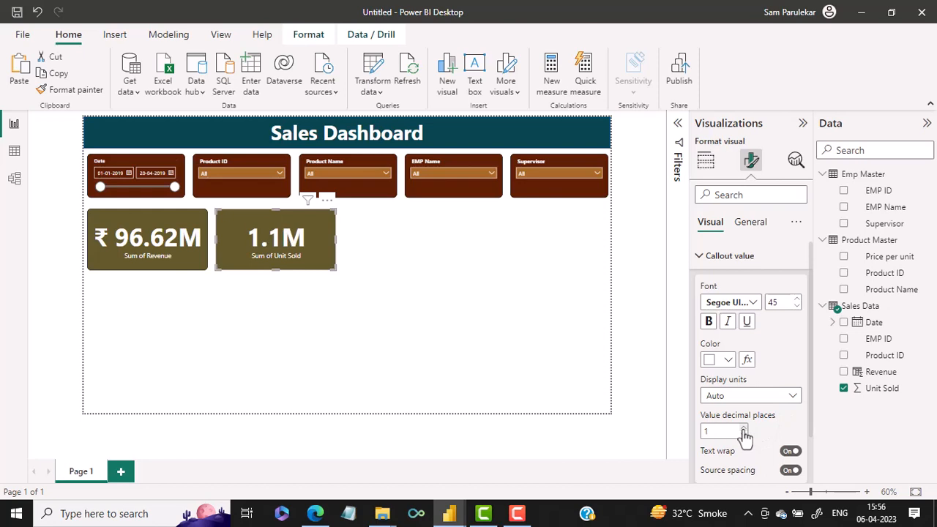
click(743, 429)
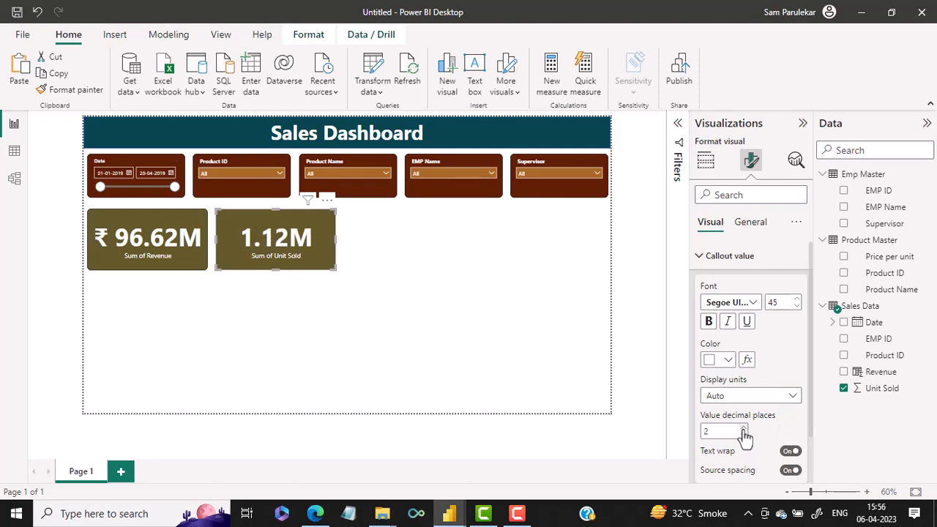
click(323, 302)
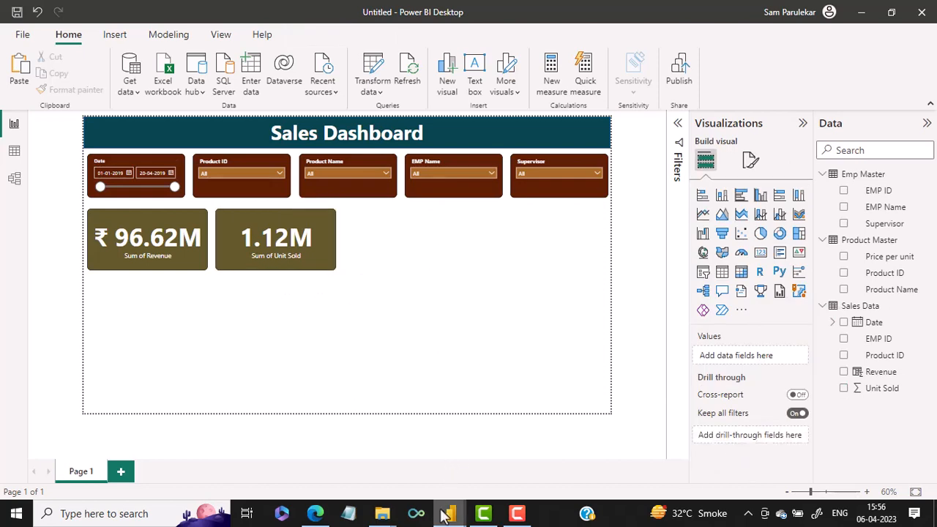
- Consult the finished reference dashboard, add a donut chart to the untitled report below the revenue card, and enlarge it
mouse_move(449, 513)
click(418, 483)
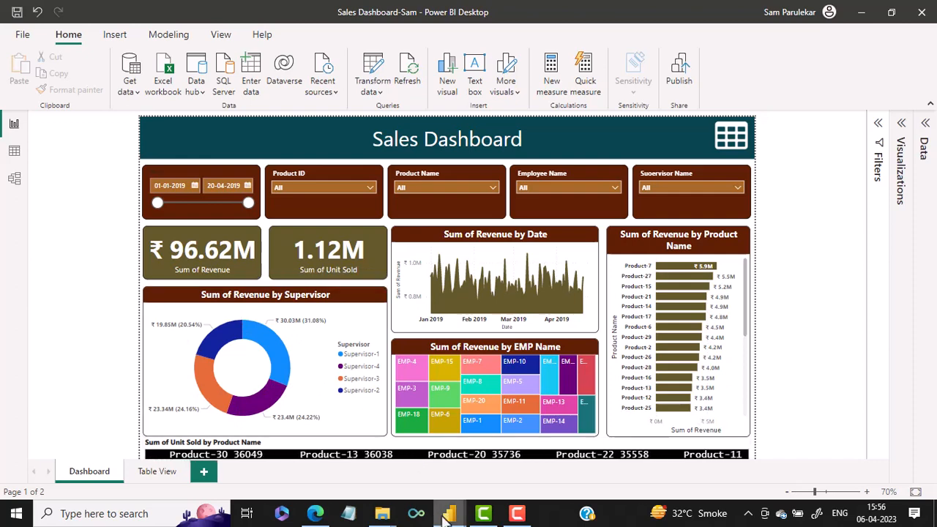
mouse_move(446, 510)
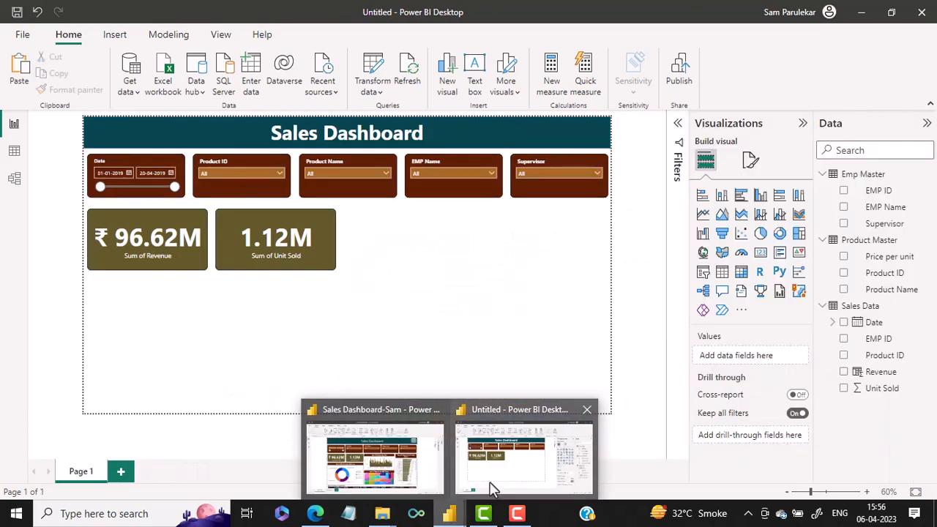
click(489, 487)
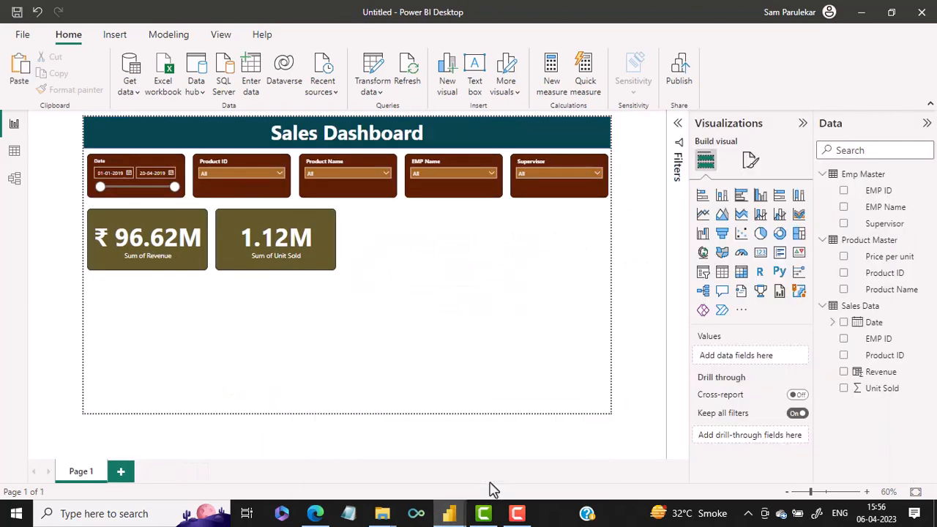
click(777, 247)
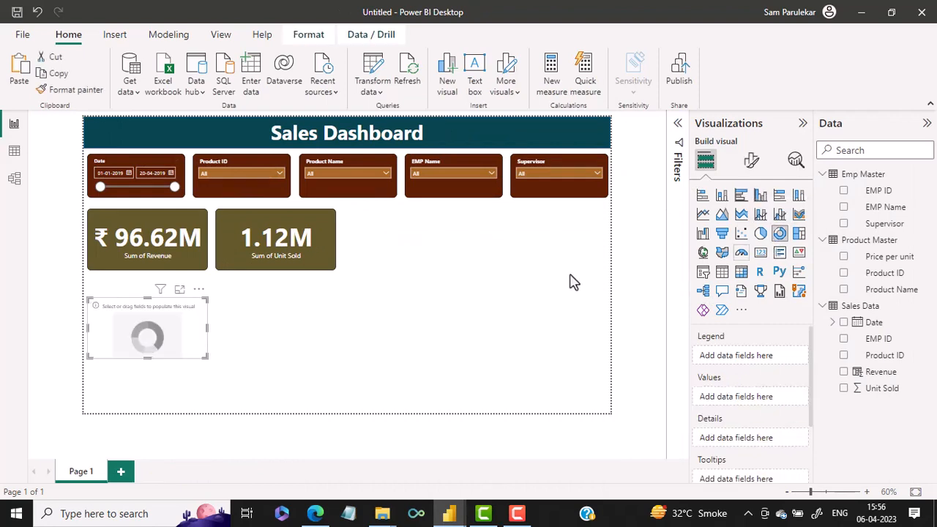
drag(148, 298, 150, 287)
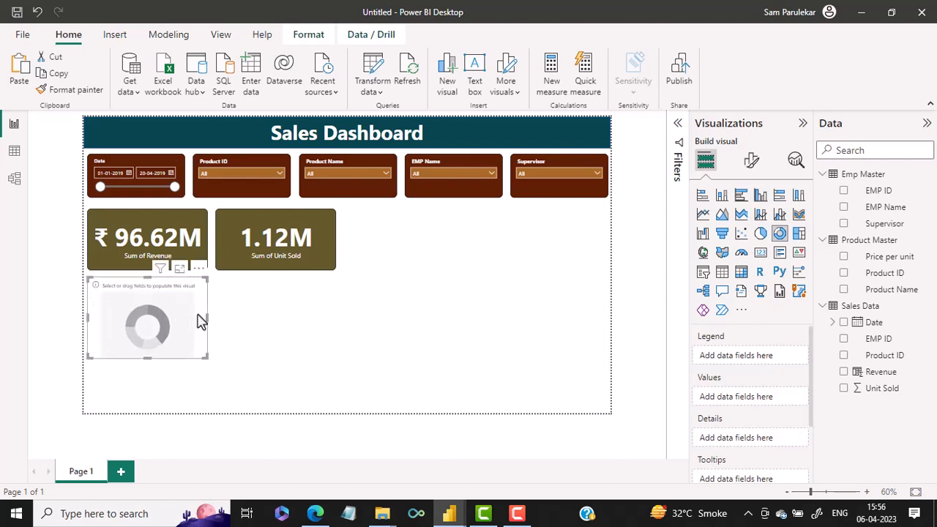
drag(205, 317, 256, 325)
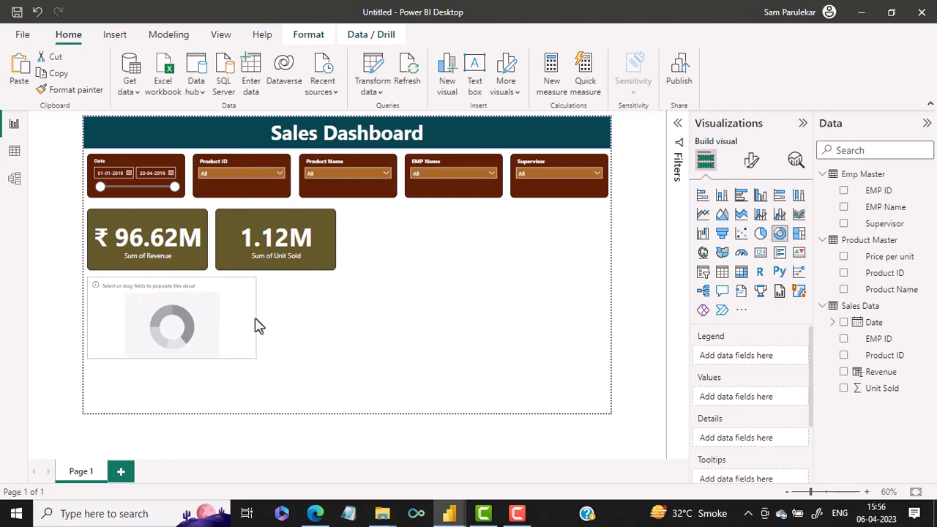
drag(173, 358, 174, 387)
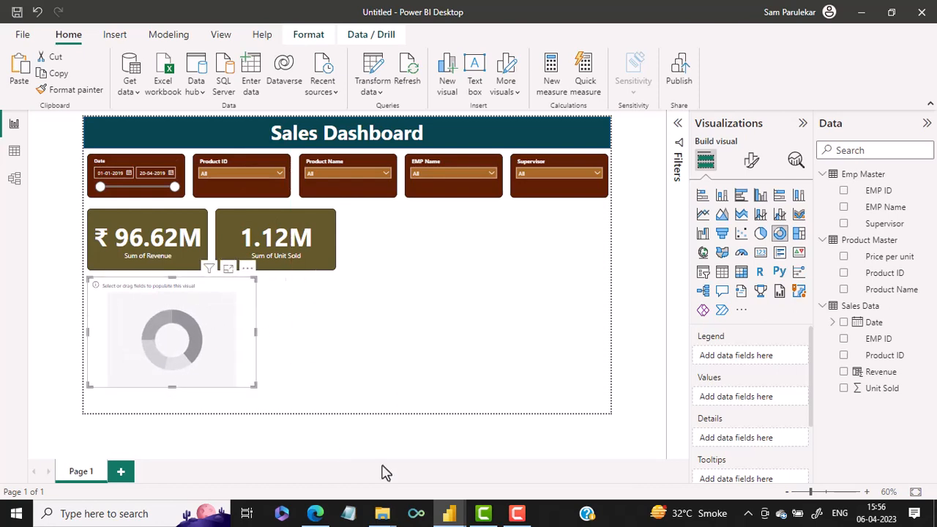
- Compare the donut chart's width with the reference dashboard and widen the chart to span both cards above it
mouse_move(441, 512)
click(393, 492)
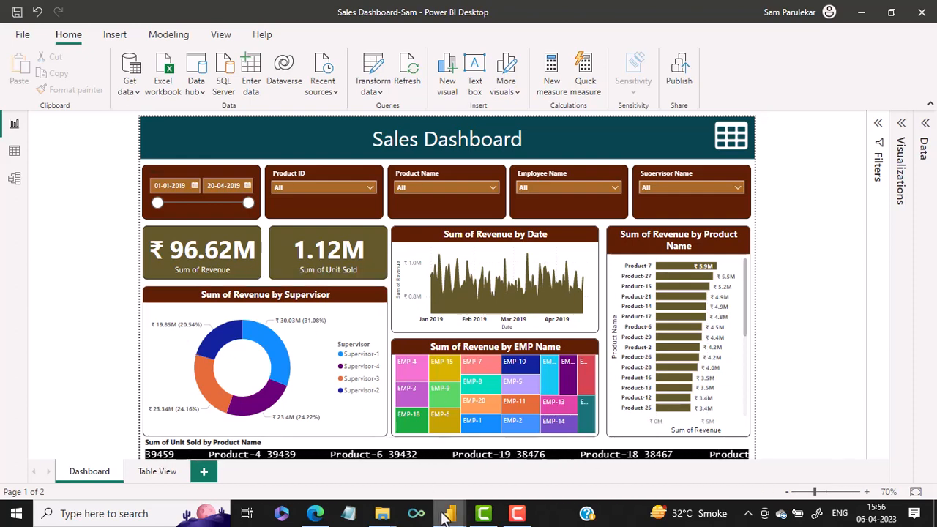
mouse_move(447, 514)
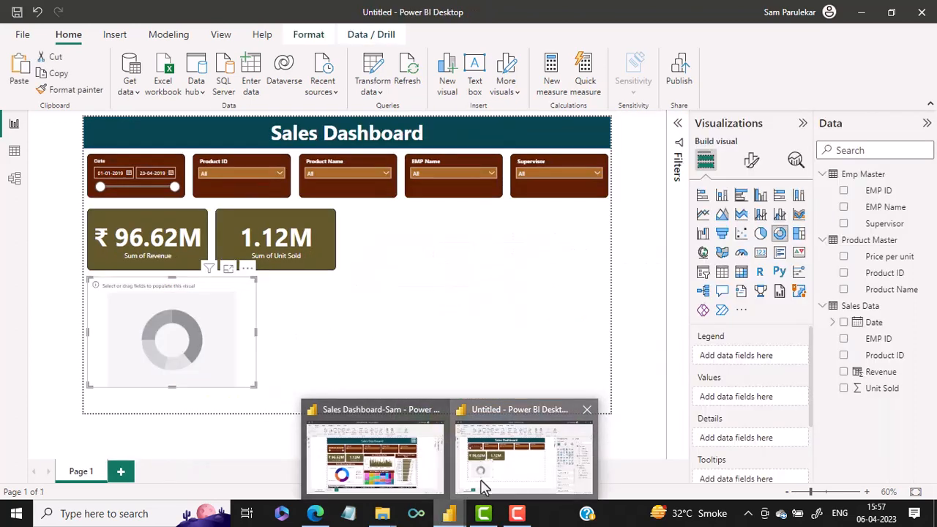
click(483, 488)
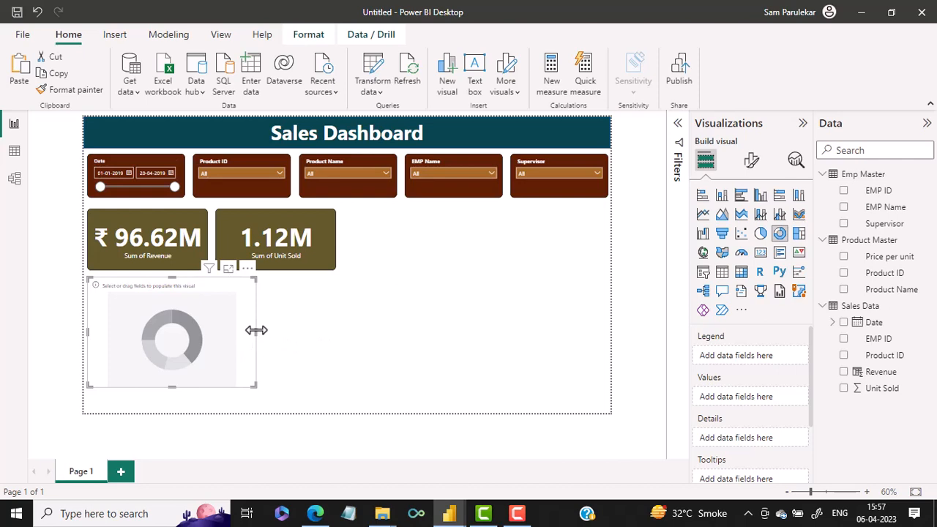
drag(256, 330, 336, 341)
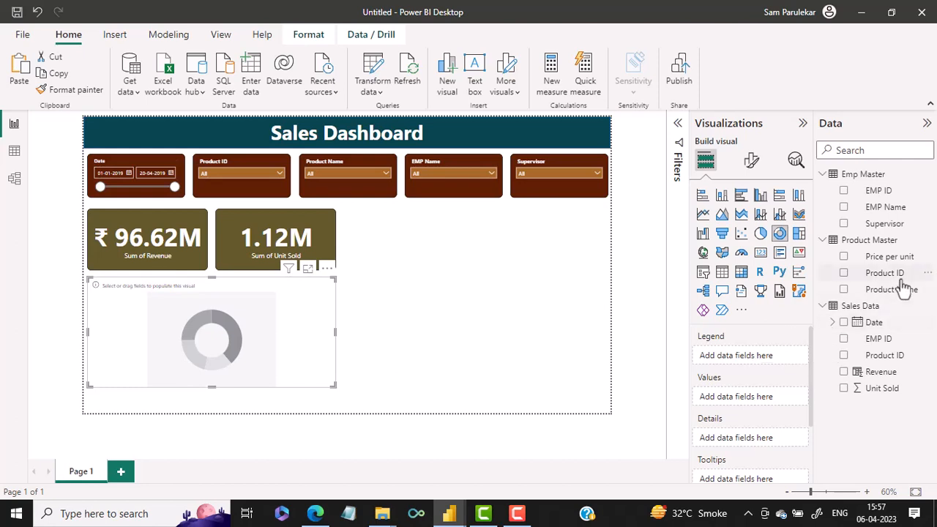
- Set the donut chart's legend to Supervisor with EMP Name as the second level and its values to Revenue
drag(886, 225, 763, 366)
drag(874, 375, 742, 406)
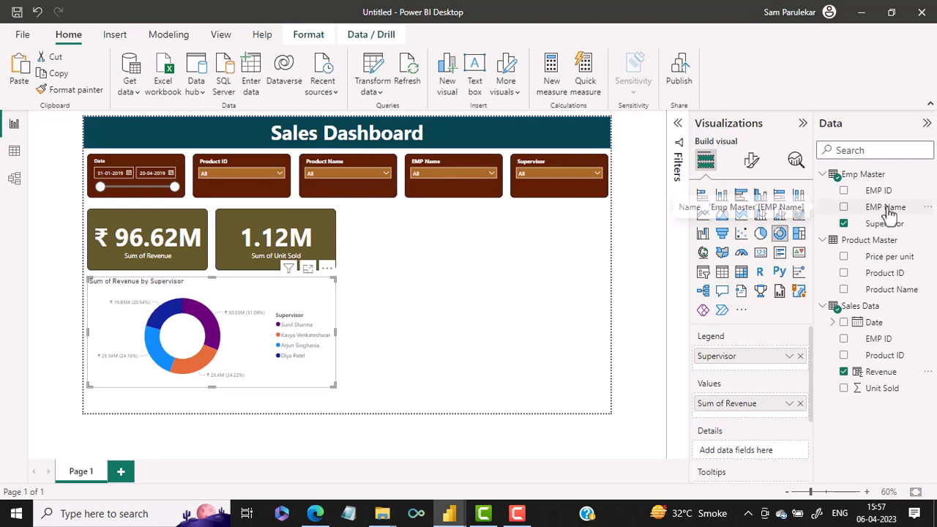
drag(887, 208, 764, 373)
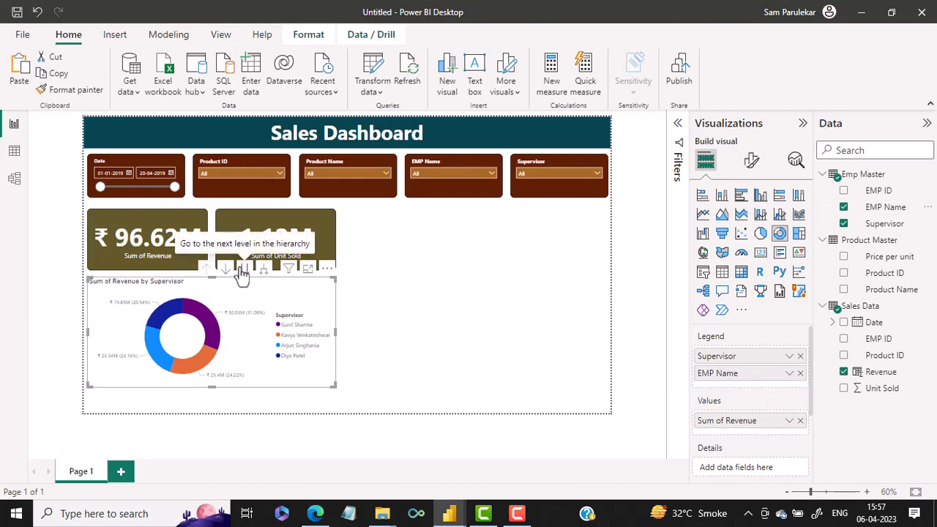
- Turn on the donut chart's drill mode and test it by drilling into the purple supervisor slice and back up
click(867, 493)
click(867, 493)
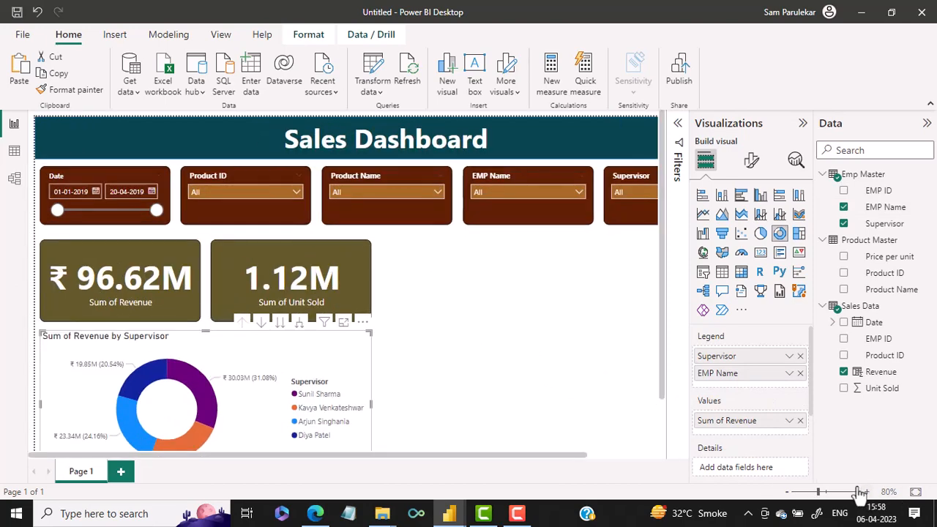
scroll(666, 366, down, 3)
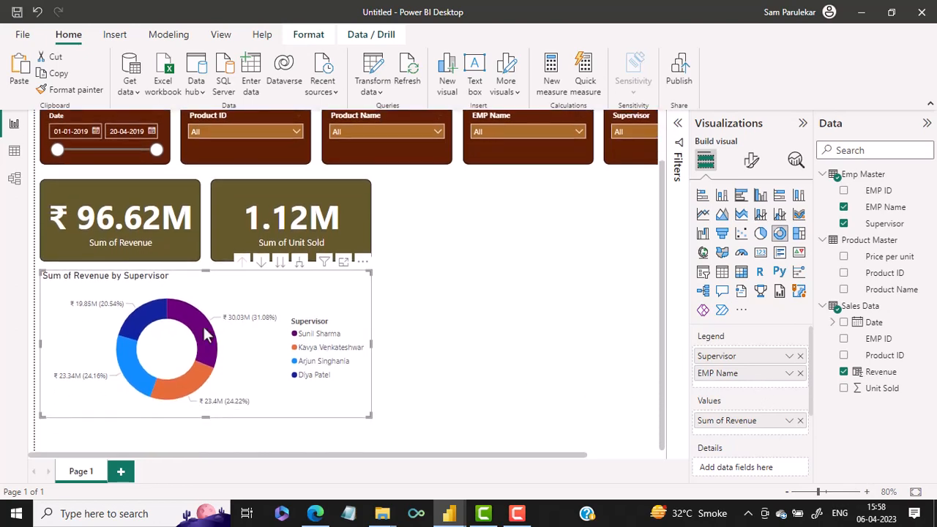
mouse_move(204, 335)
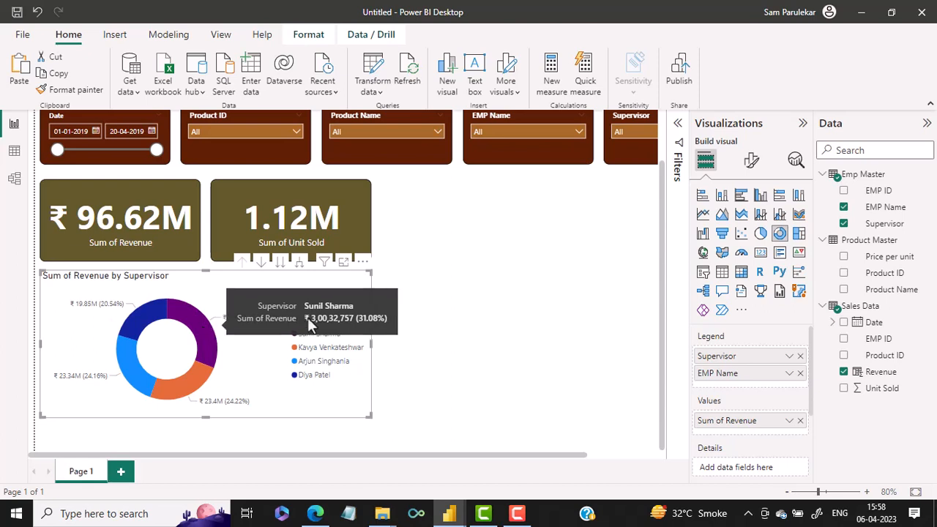
click(206, 333)
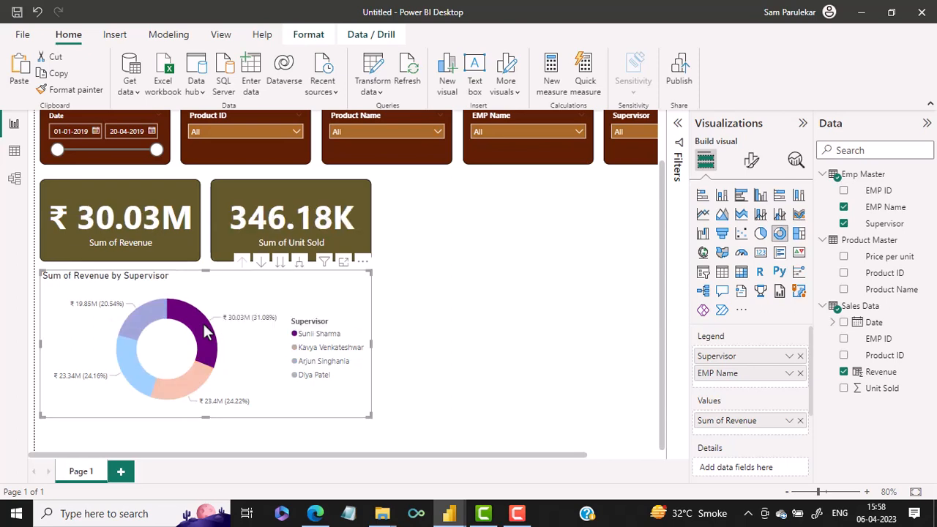
click(261, 263)
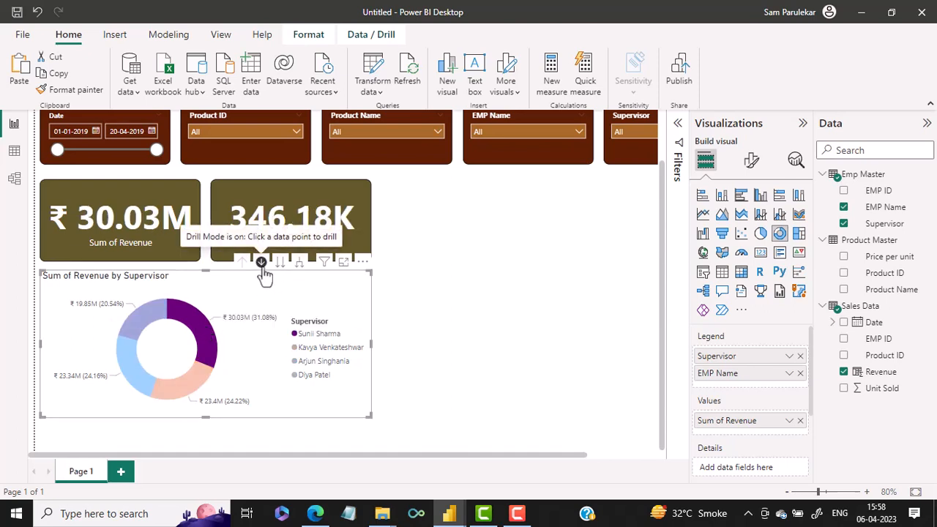
click(205, 329)
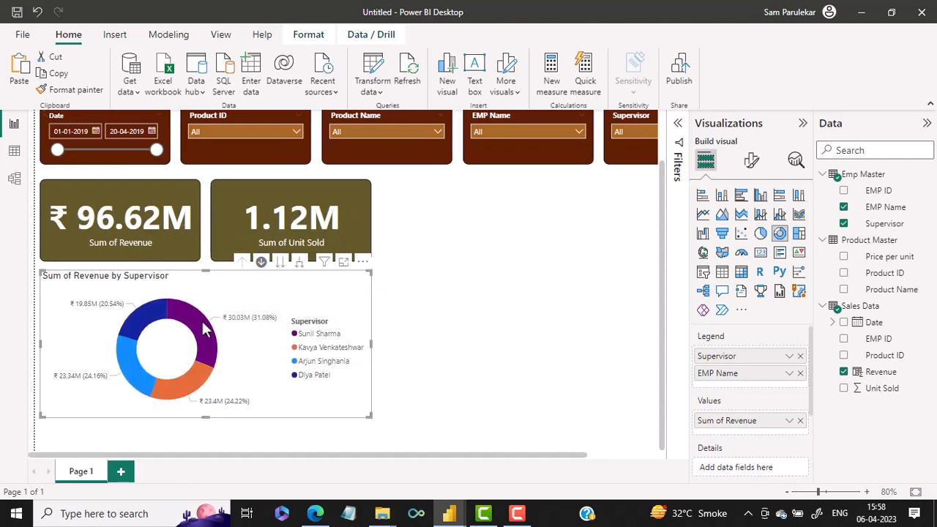
click(205, 330)
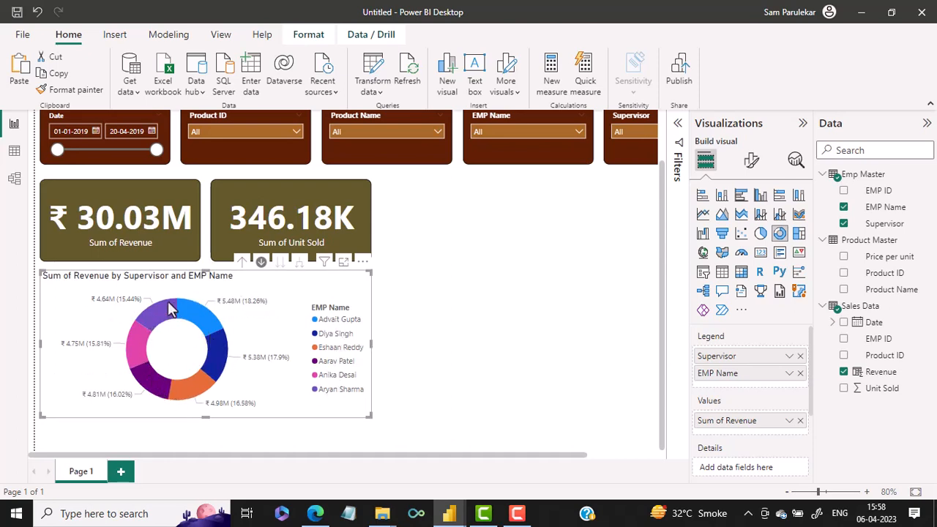
mouse_move(207, 399)
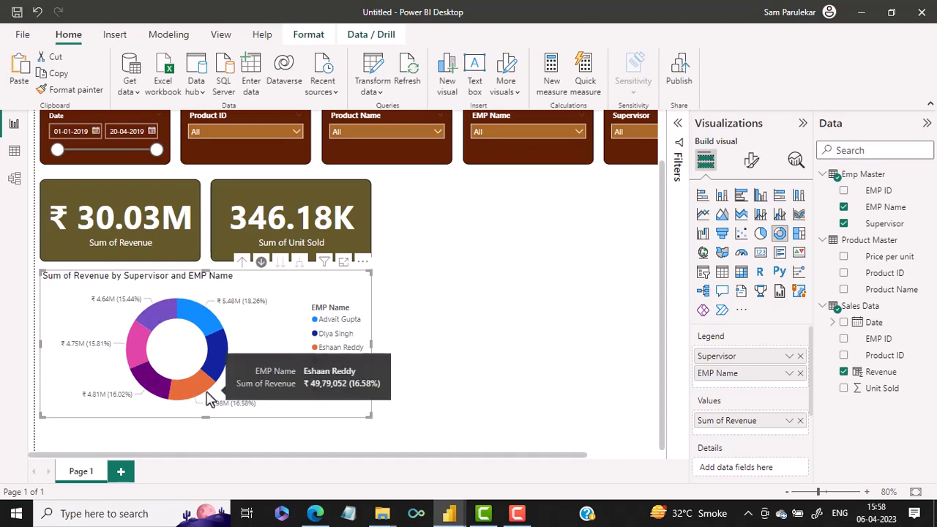
click(243, 265)
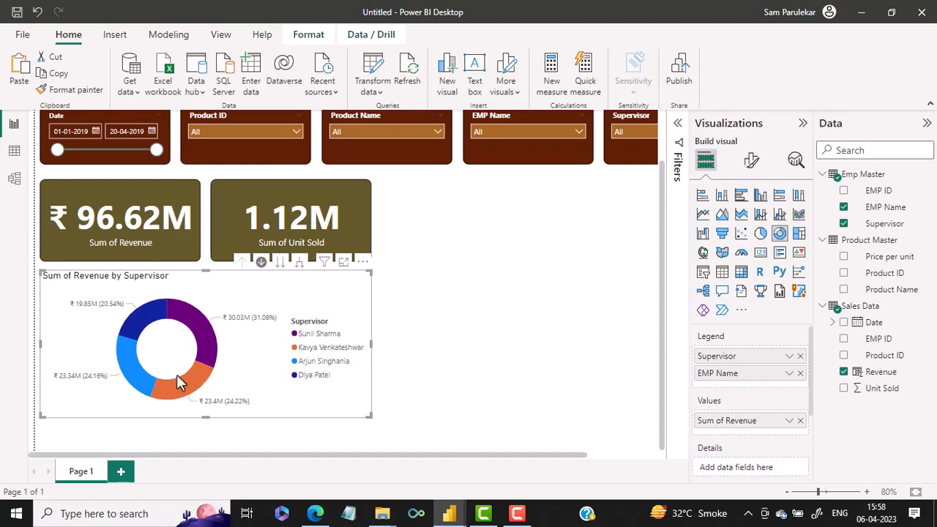
- Drill into the orange and light-blue supervisor slices in turn, returning to the supervisor level after each one
mouse_move(187, 388)
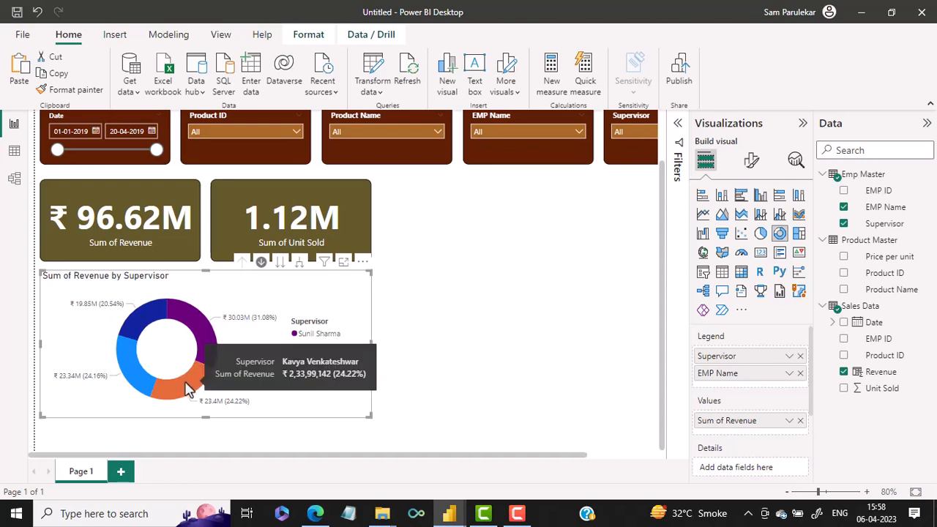
click(186, 388)
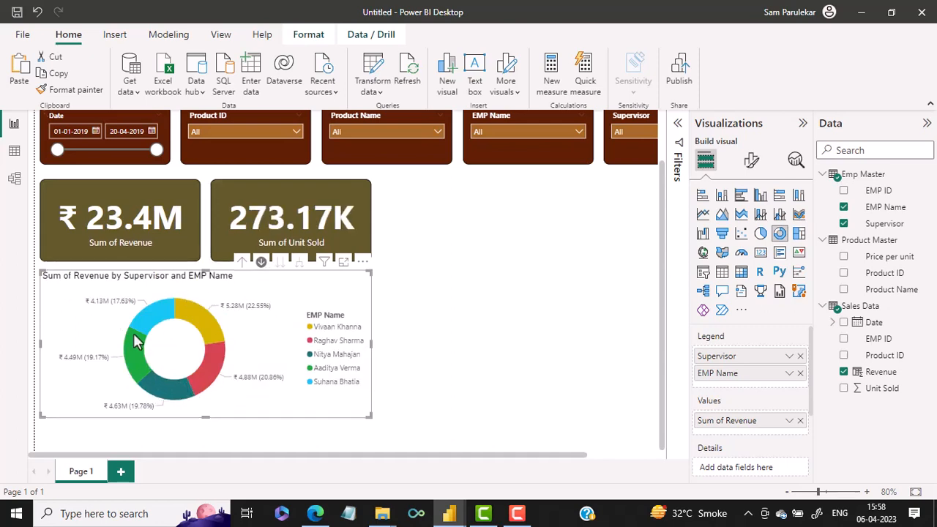
click(242, 262)
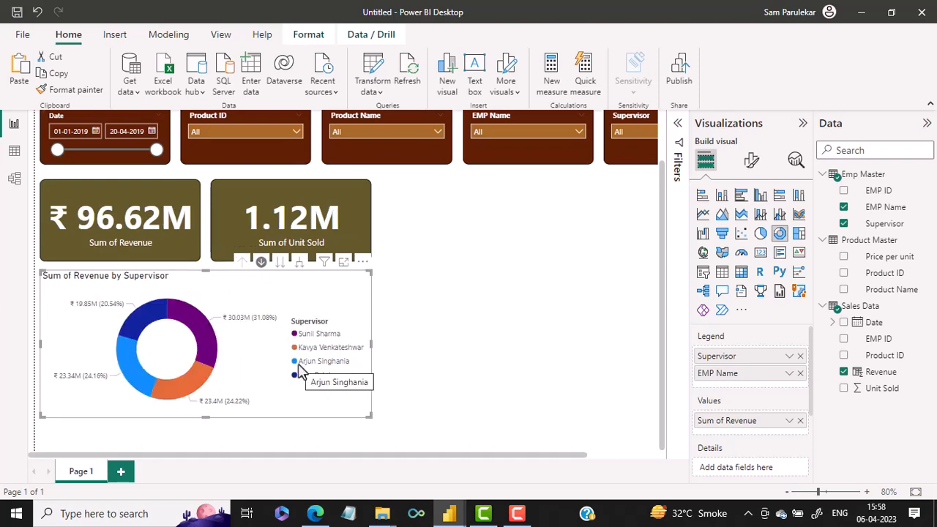
click(131, 375)
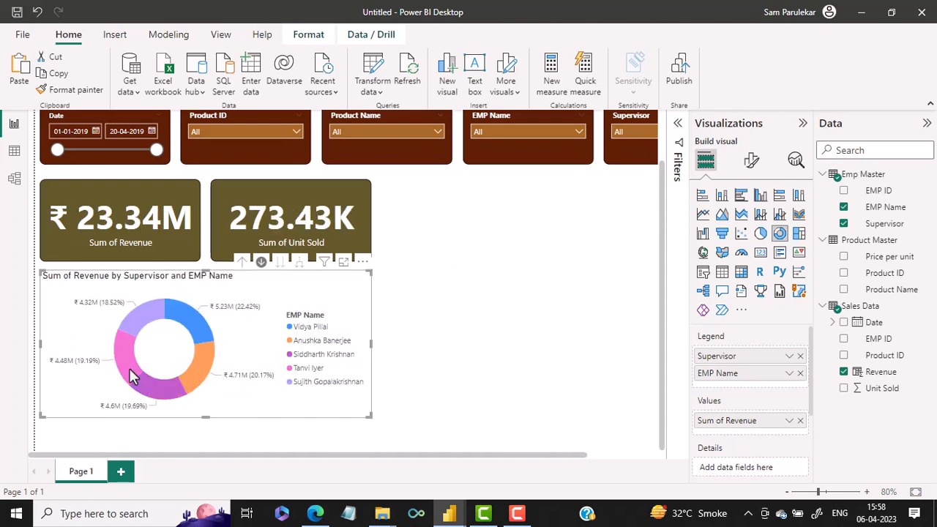
click(242, 262)
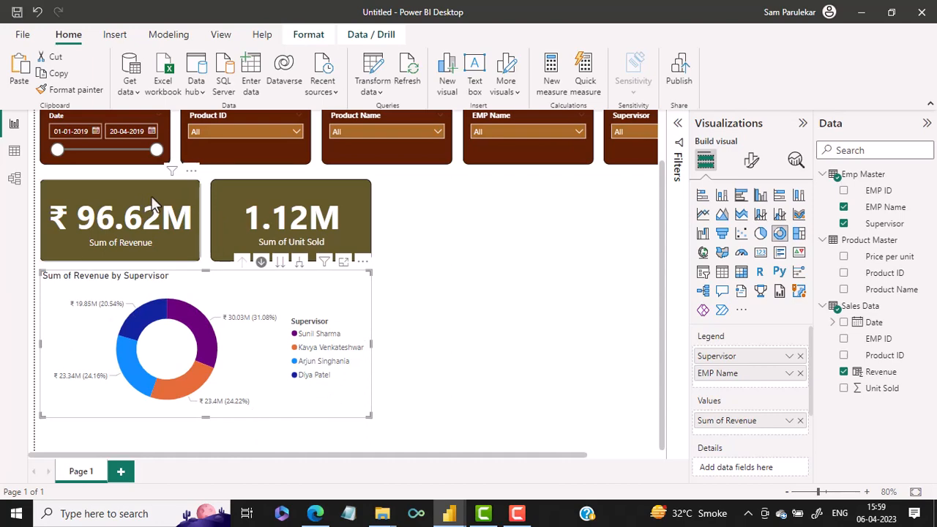
- Select the revenue and unit-sold cards together and nudge them up closer to the slicer row
click(786, 492)
click(787, 492)
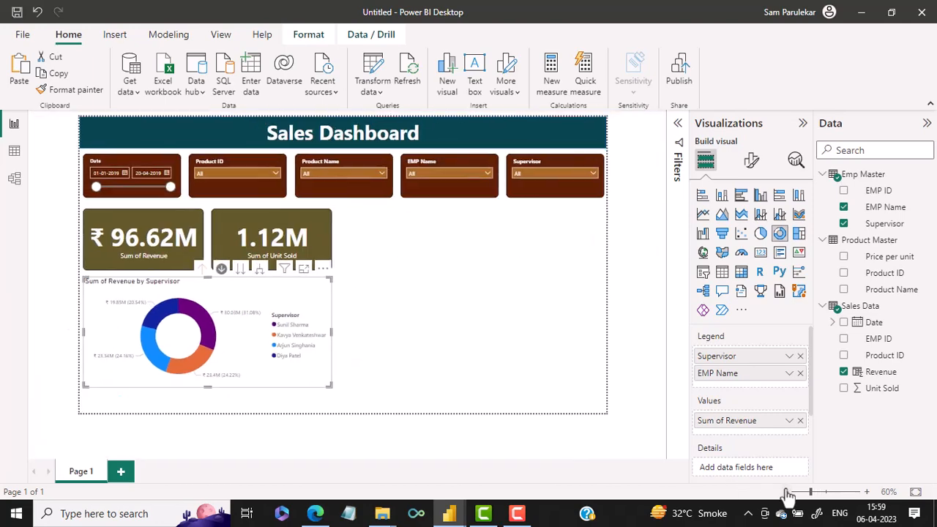
click(231, 229)
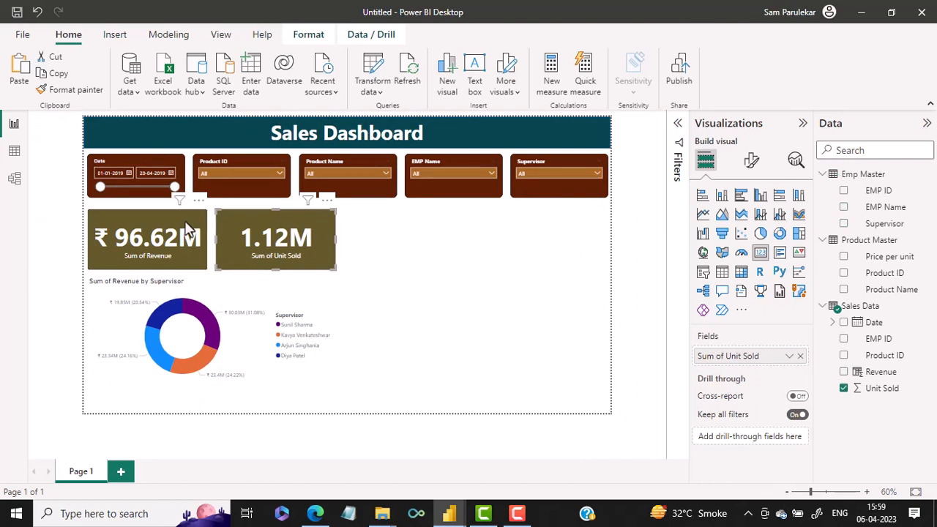
click(187, 230)
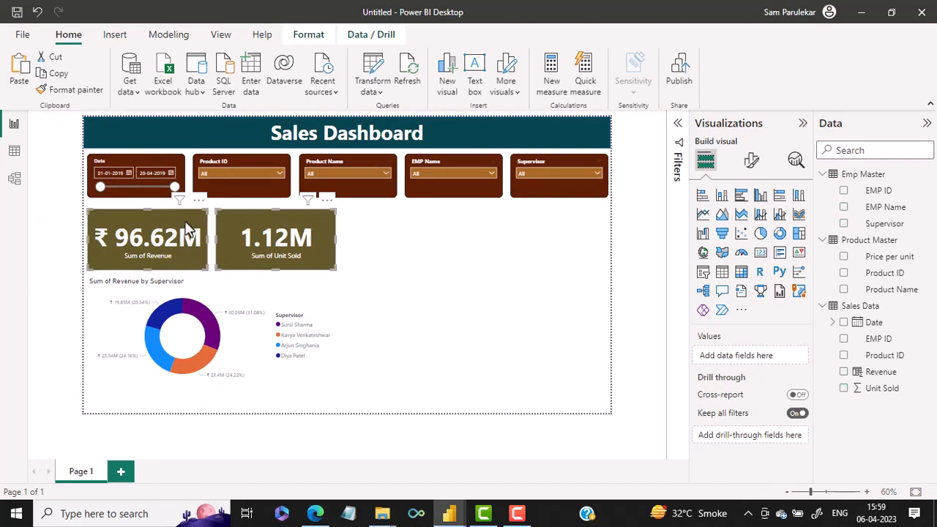
key(Up)
key(Up)
key(Up)
key(Up)
key(Up)
key(Up)
key(Up)
key(Up)
key(Up)
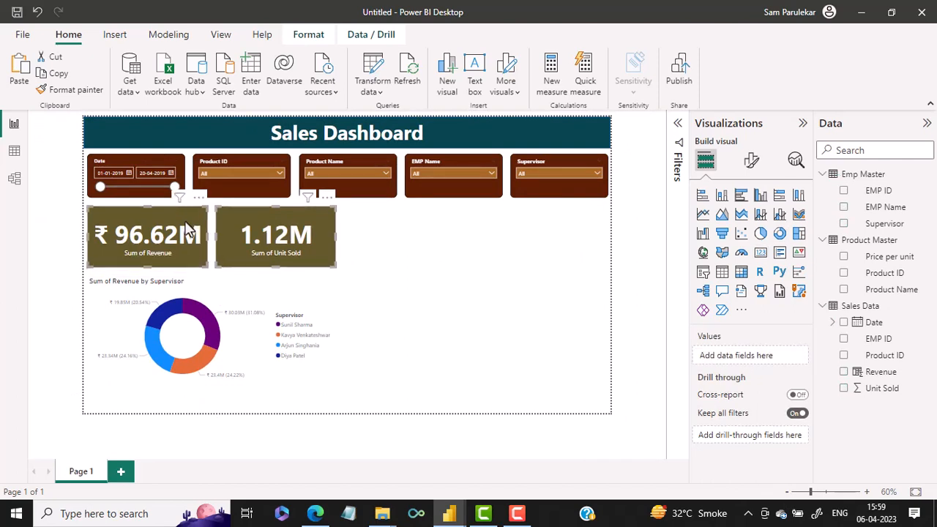
- Extend the donut chart's upper edge so it sits just beneath the revenue and unit-sold cards
click(233, 291)
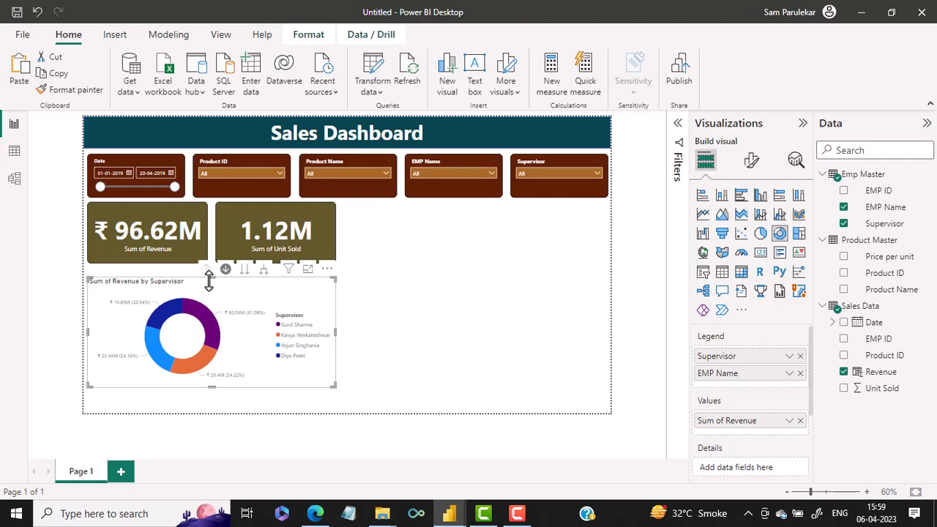
drag(209, 276, 205, 277)
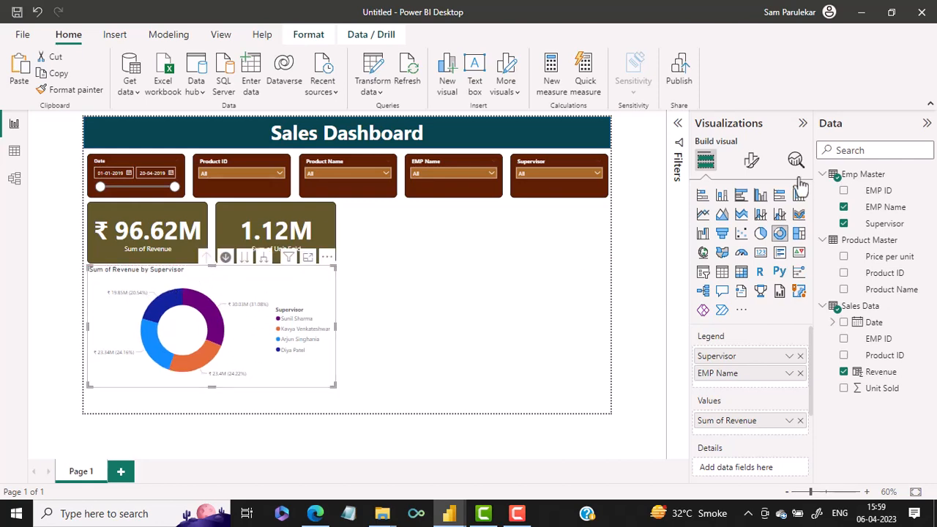
- Examine the donut chart's legend formatting, covering its position, text and title settings
click(751, 162)
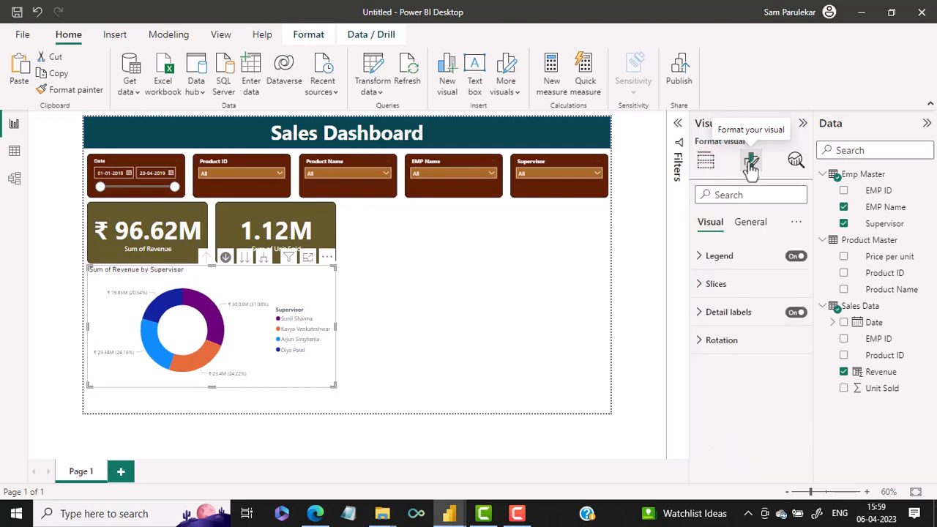
click(706, 259)
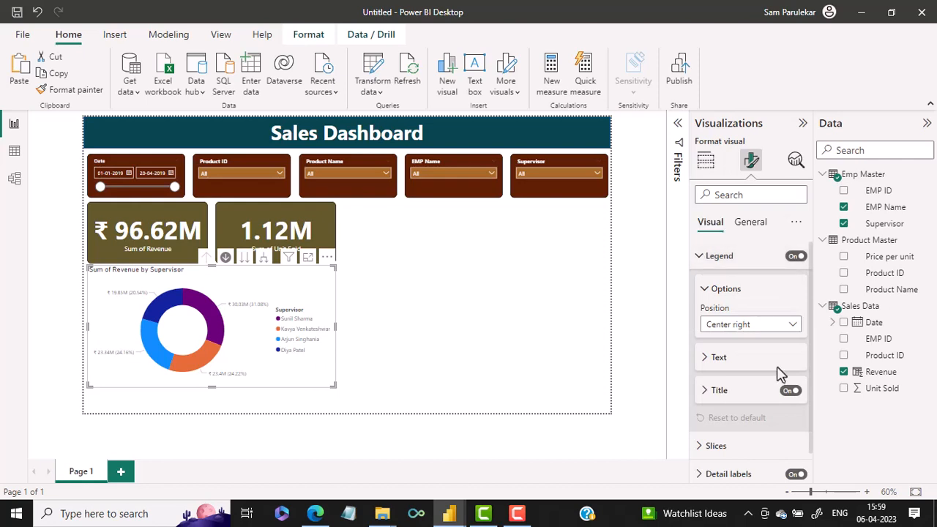
scroll(757, 368, down, 1)
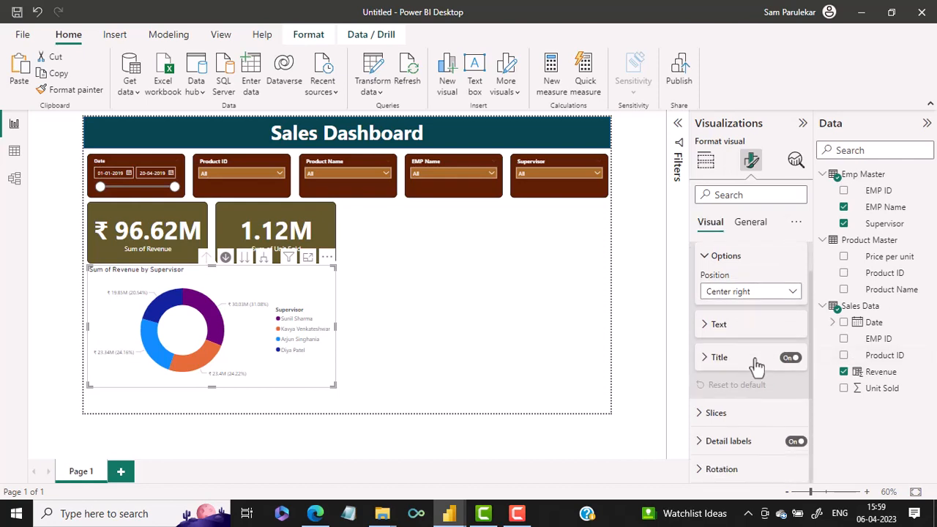
click(704, 329)
scroll(801, 360, down, 2)
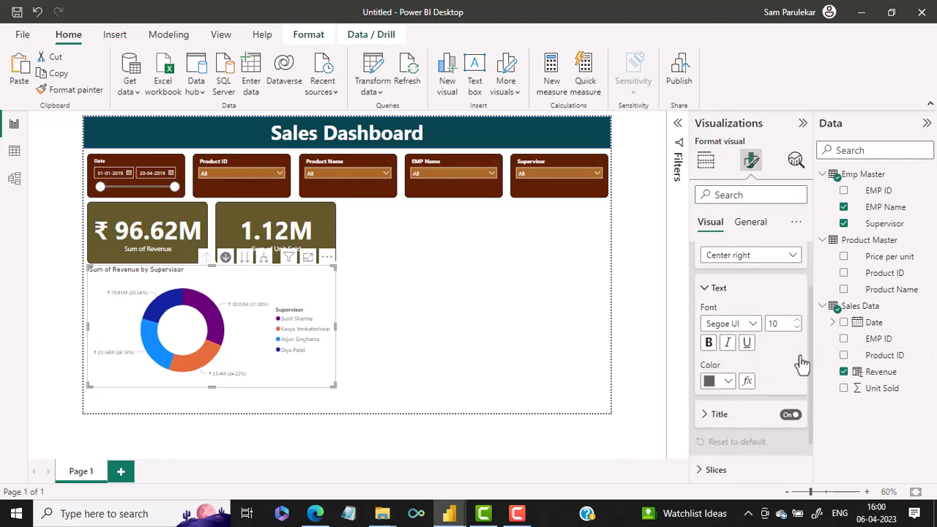
click(708, 382)
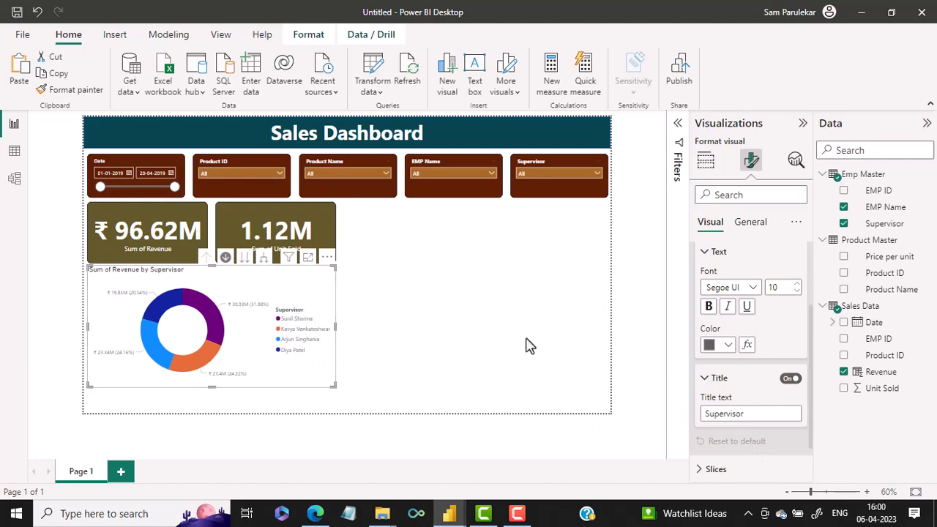
scroll(742, 386, up, 3)
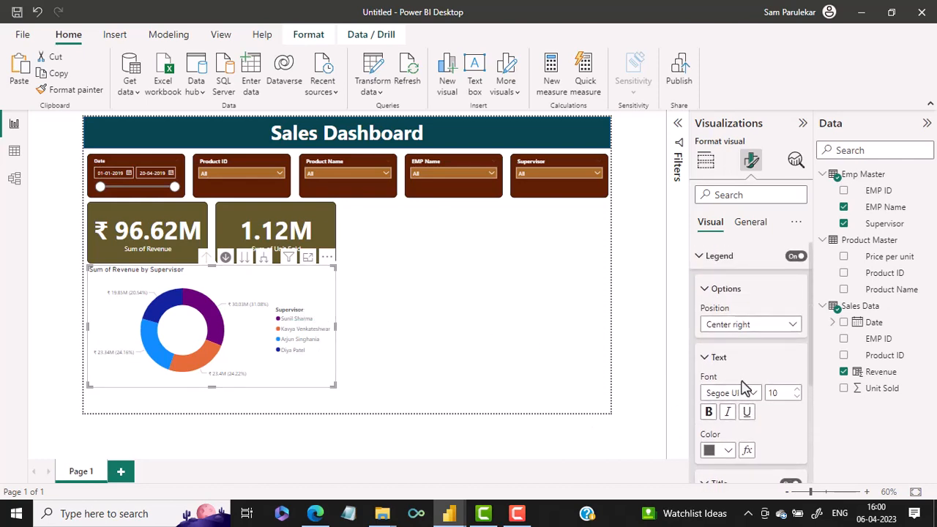
- Set the donut chart title's font to Segoe UI Bold at size 11
click(761, 227)
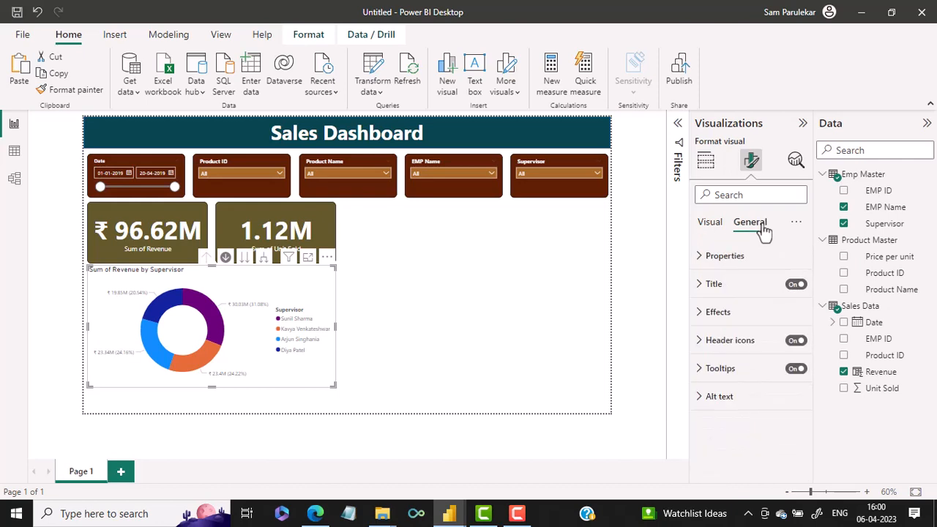
click(701, 286)
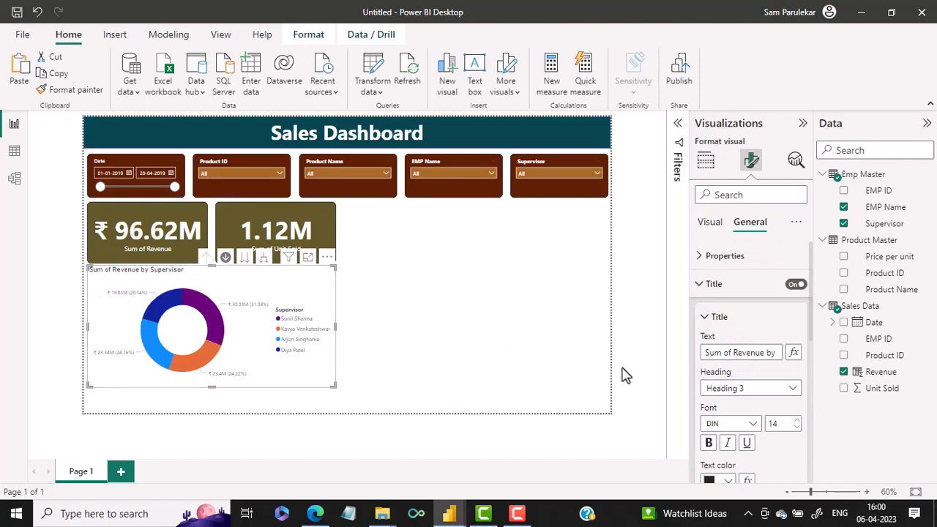
scroll(761, 381, down, 1)
scroll(761, 381, down, 2)
click(754, 351)
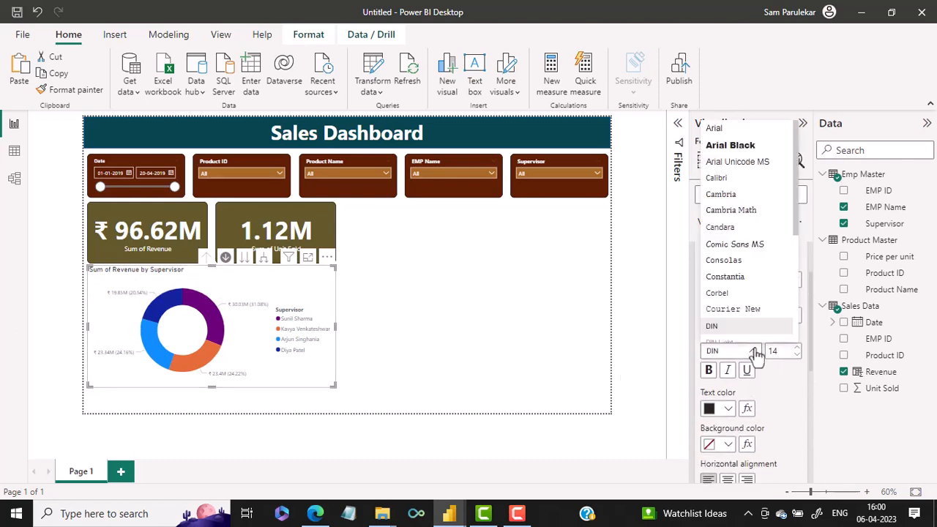
drag(795, 228, 791, 303)
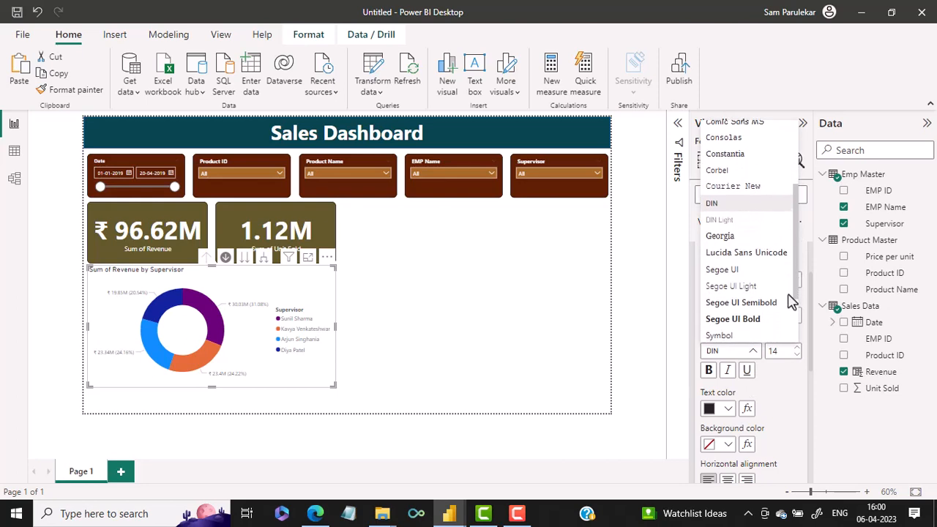
click(749, 324)
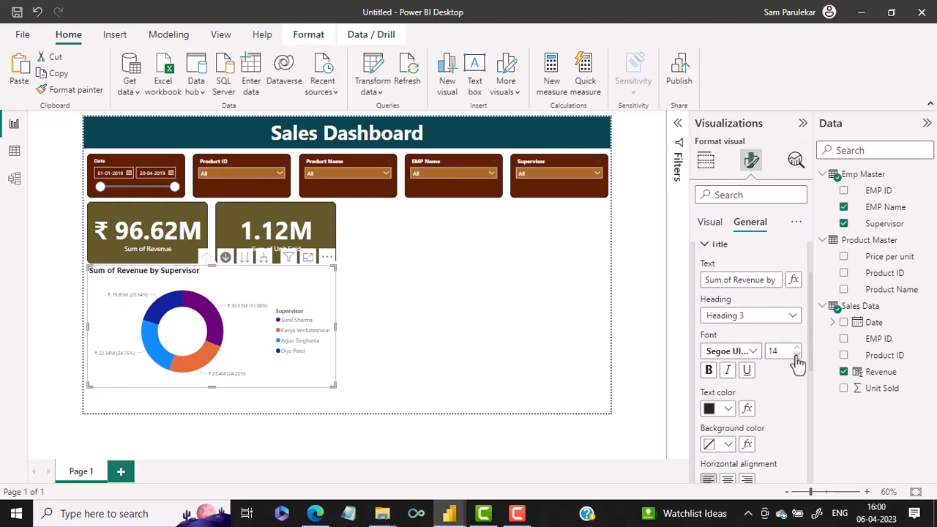
click(796, 357)
click(796, 357)
click(796, 357)
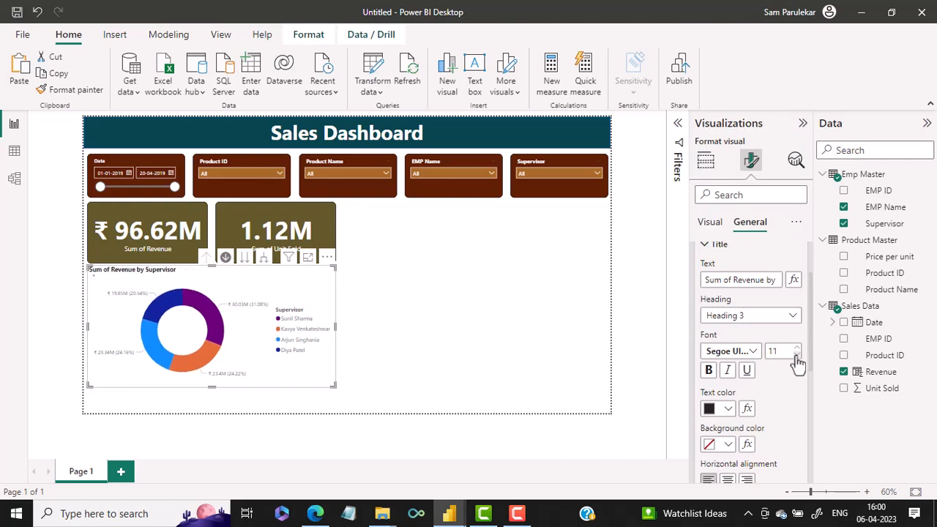
click(797, 357)
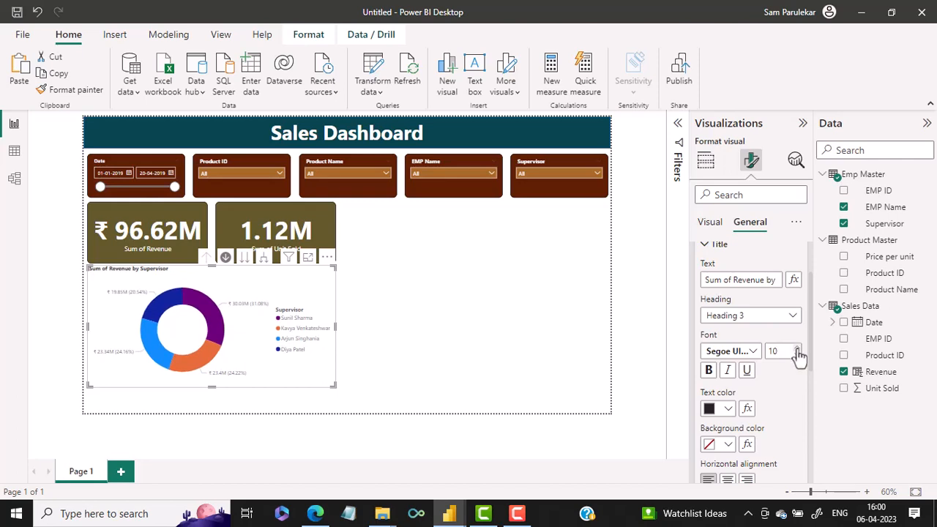
click(798, 349)
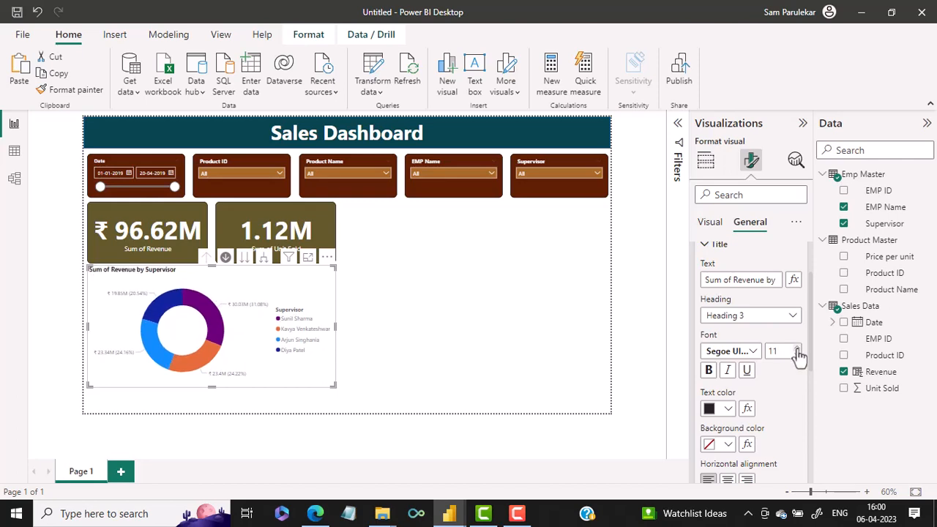
- Center the donut chart's title and give it white text on the dark brown background used by the slicers
click(728, 480)
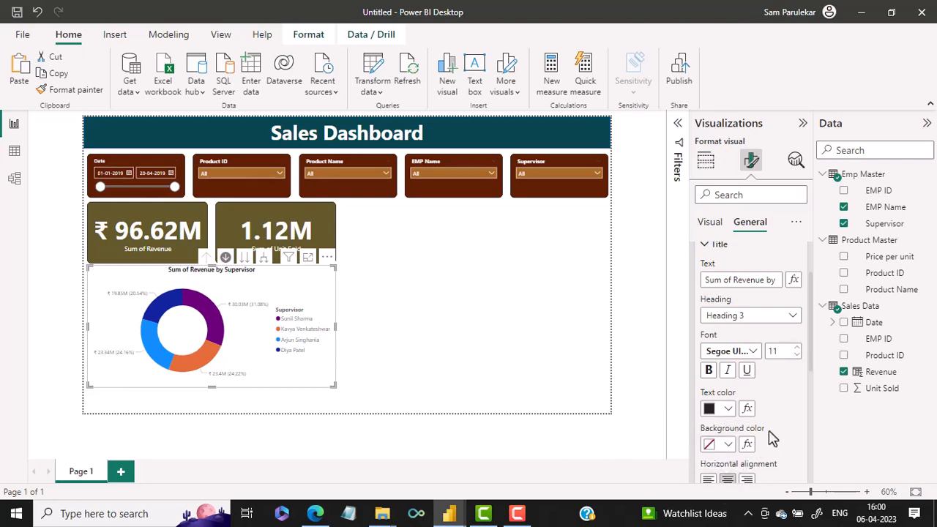
click(728, 445)
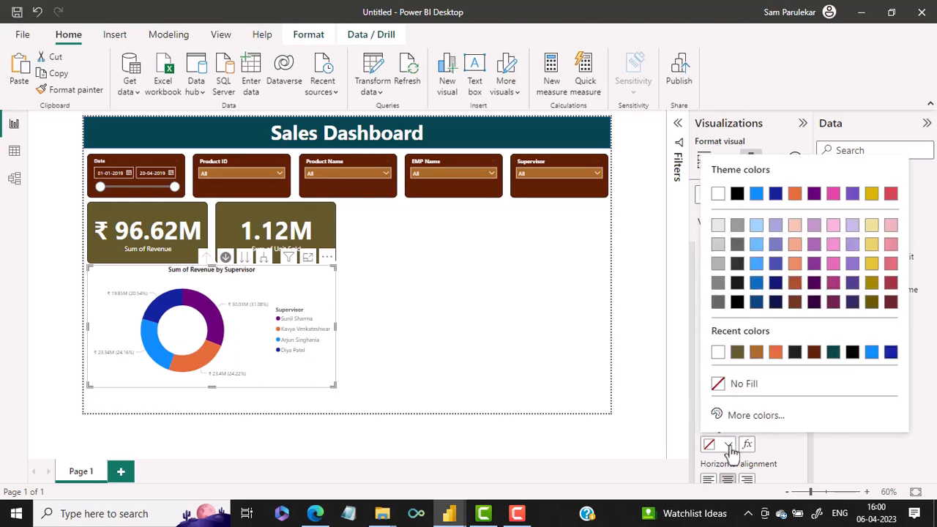
click(813, 354)
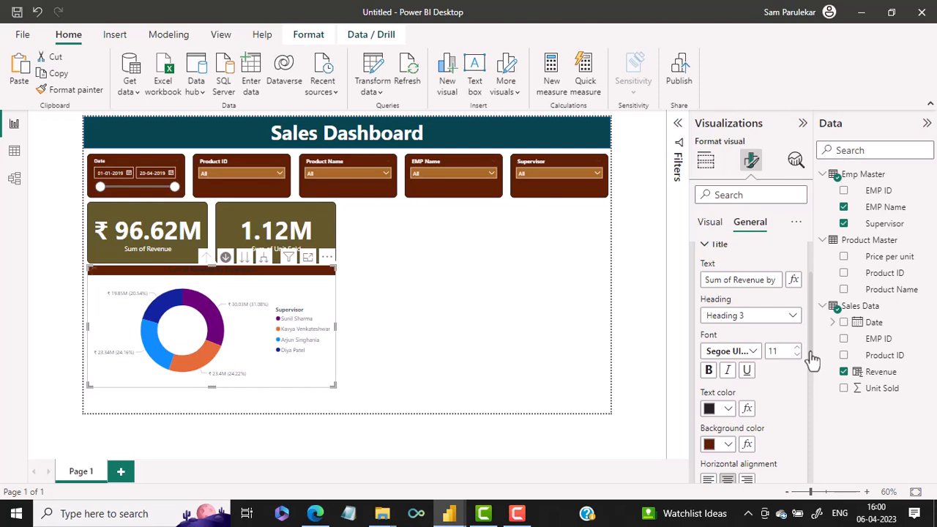
click(728, 410)
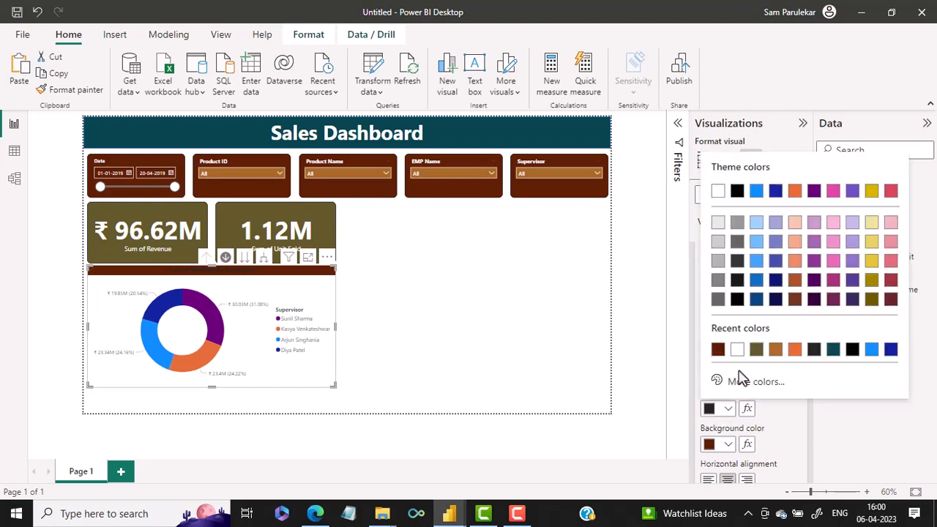
click(737, 350)
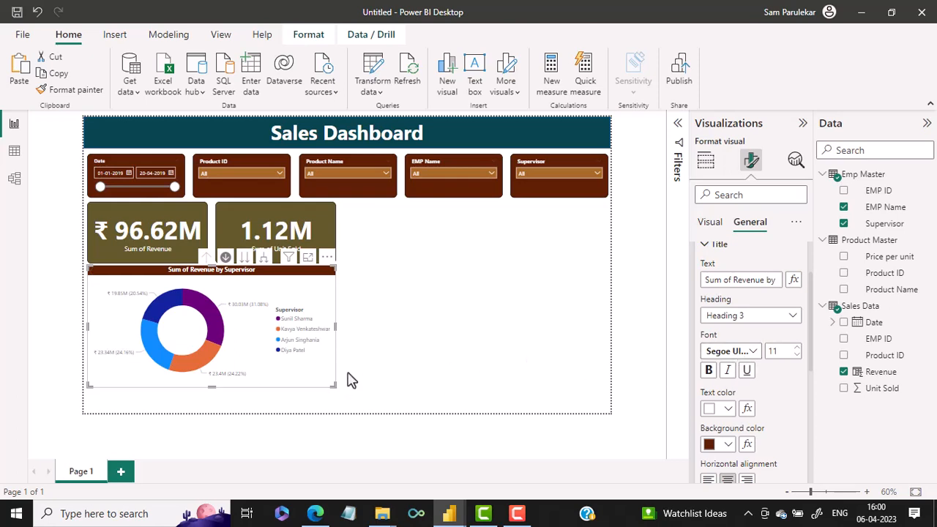
- Turn on the visual border for the donut chart in its effects settings
scroll(763, 311, down, 5)
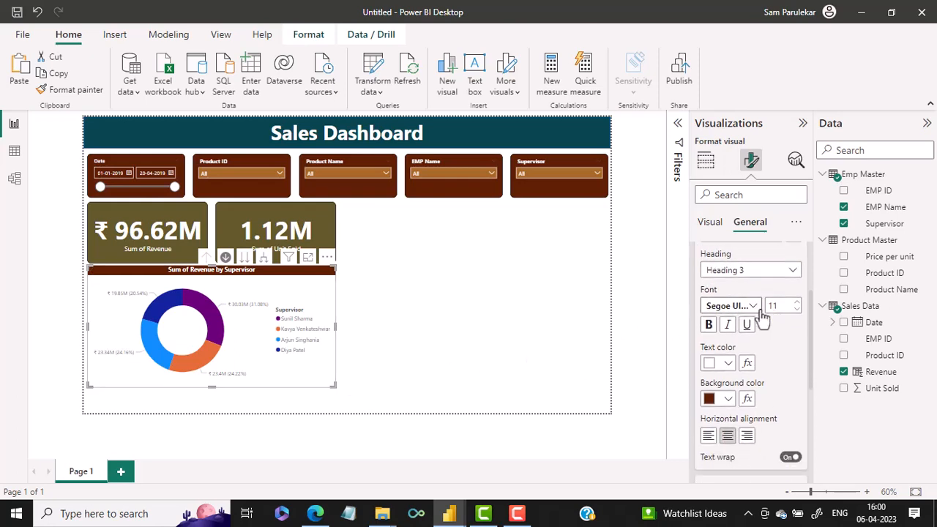
scroll(762, 316, down, 2)
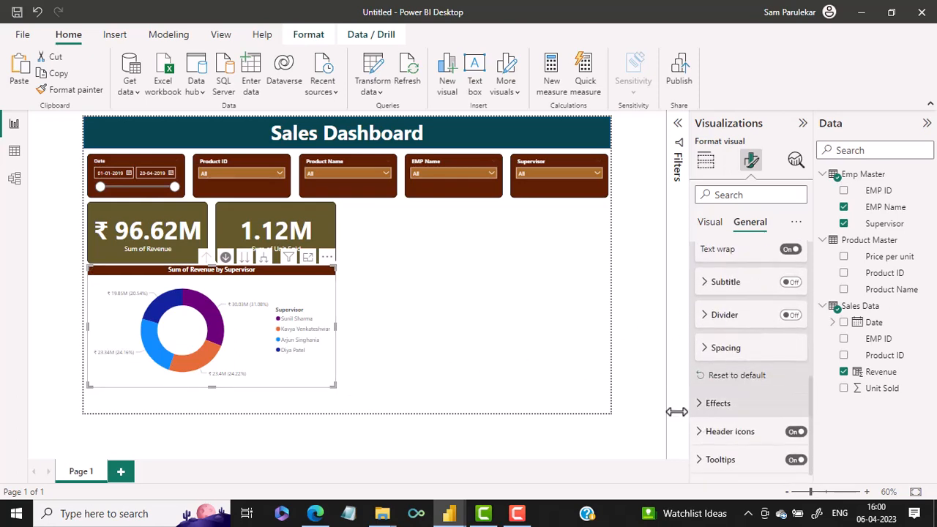
click(717, 403)
scroll(729, 401, down, 3)
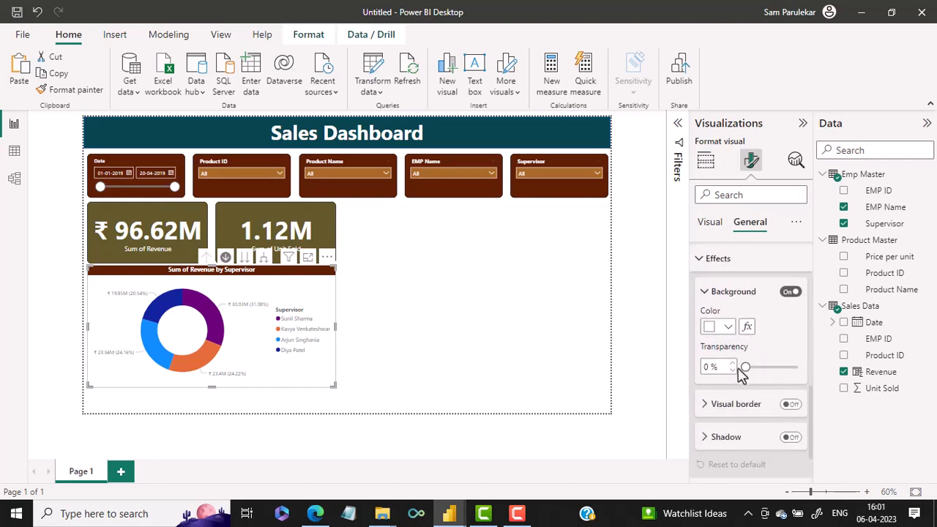
click(708, 413)
scroll(713, 410, down, 3)
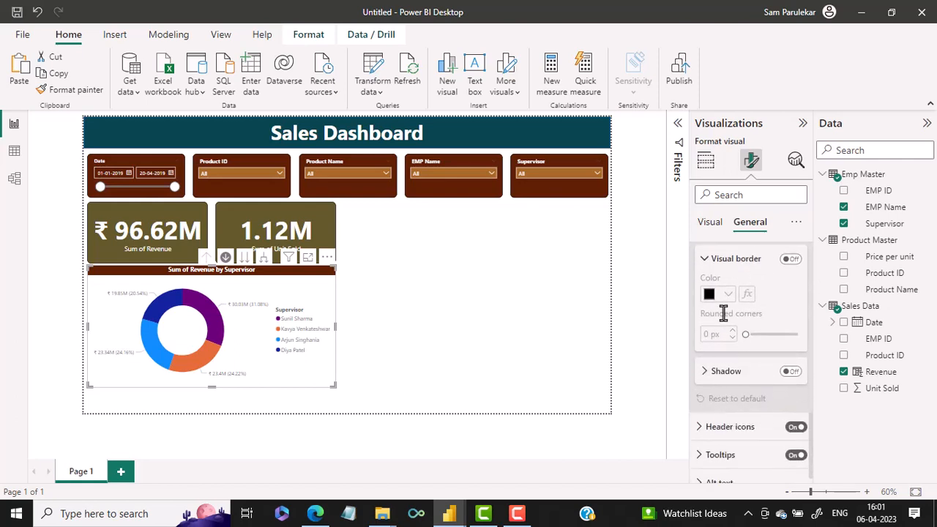
click(792, 260)
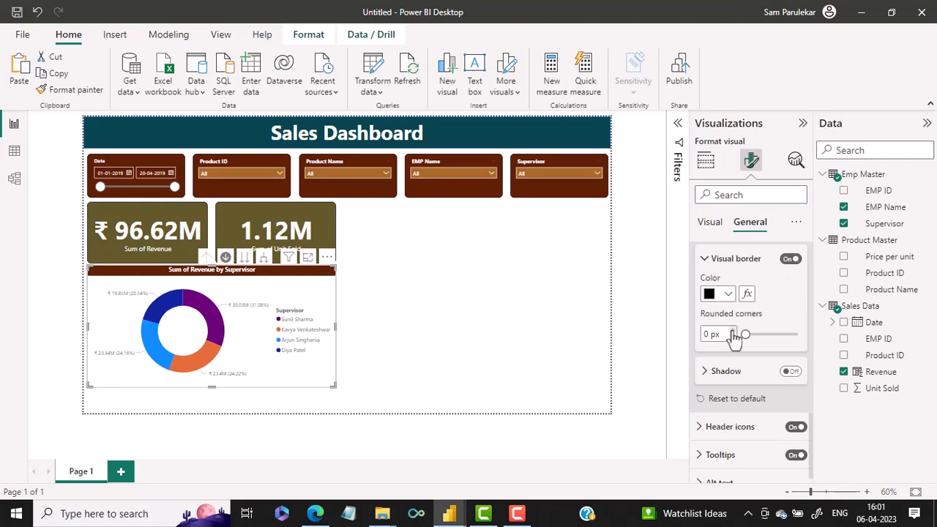
- Round the corners of the donut chart's border to 10 px and deselect the chart to check the result
click(732, 331)
click(732, 331)
click(733, 332)
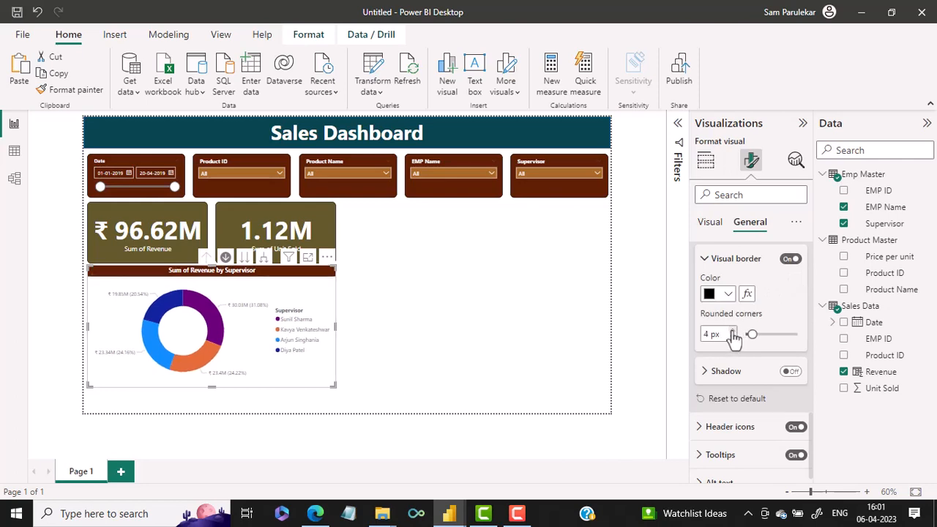
click(733, 331)
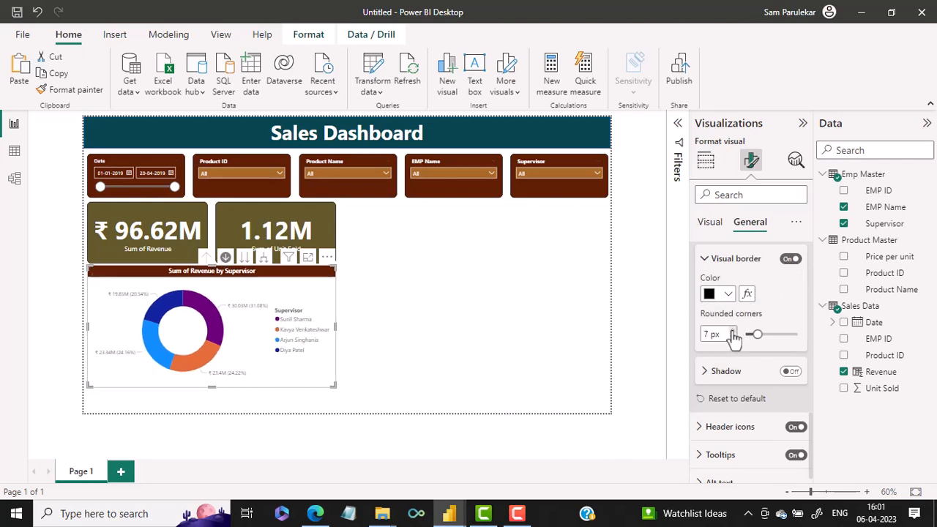
click(733, 332)
click(732, 332)
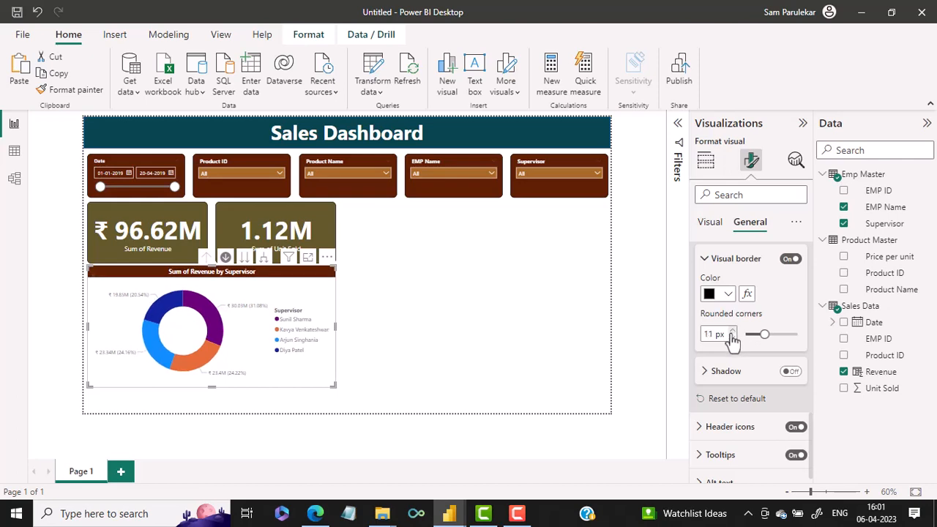
click(732, 336)
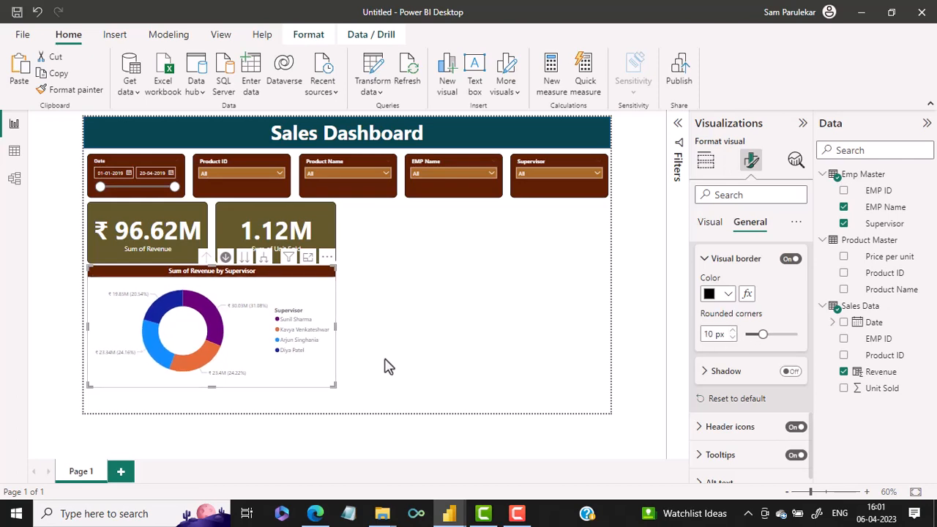
click(360, 374)
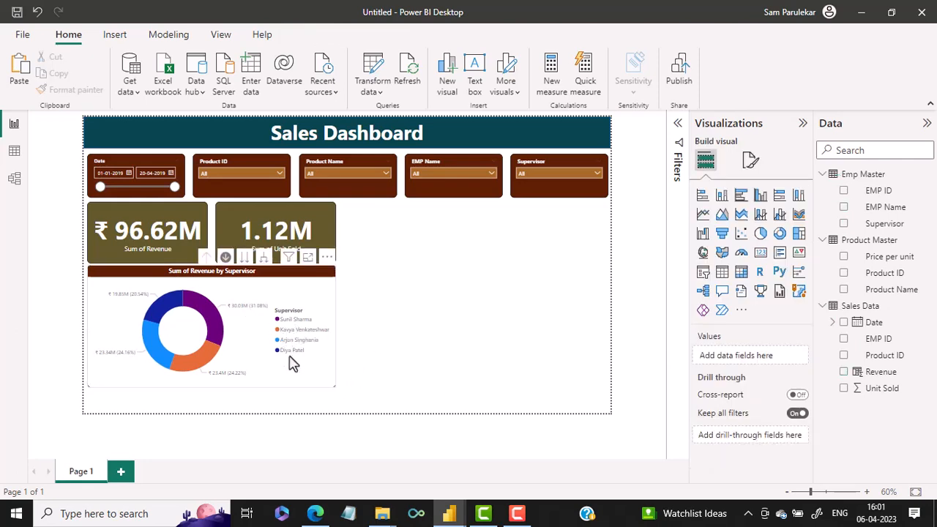
- Change the donut chart's legend text color to near-black and expand the legend's title settings
click(319, 303)
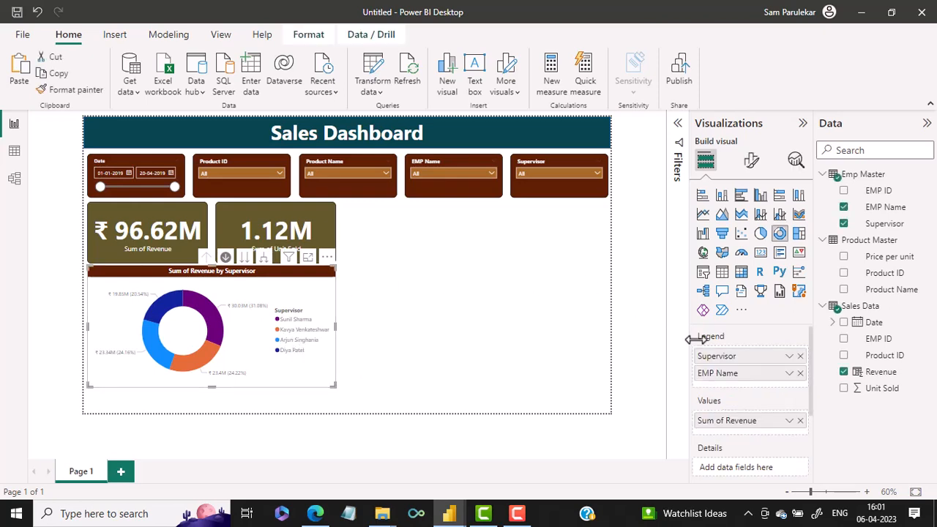
click(752, 164)
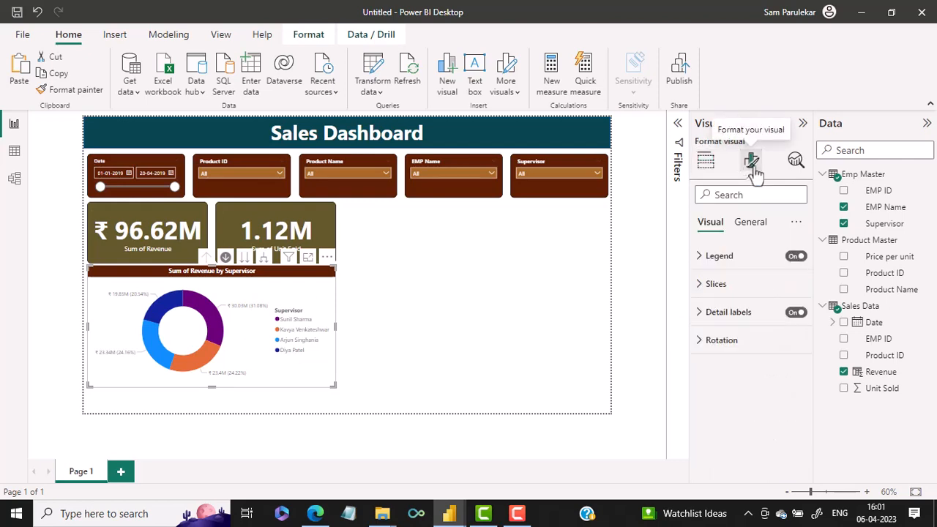
click(700, 265)
click(704, 358)
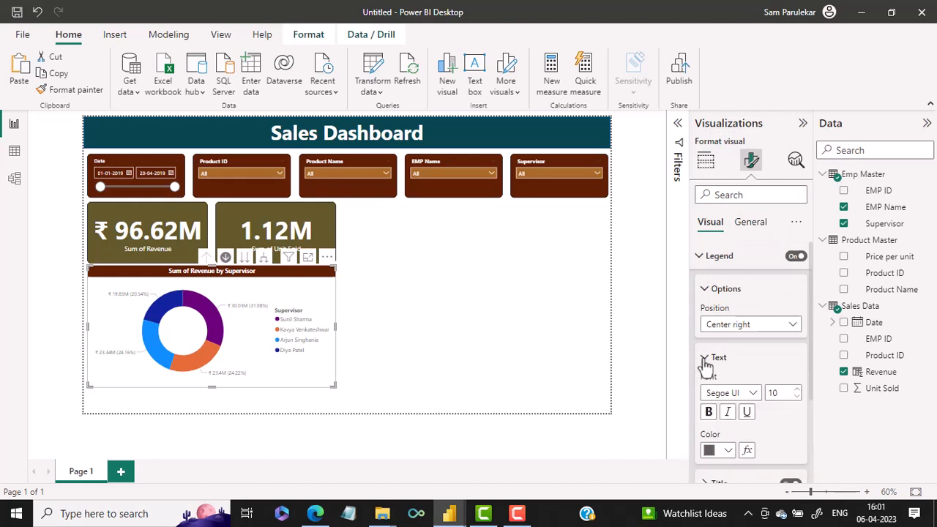
click(728, 450)
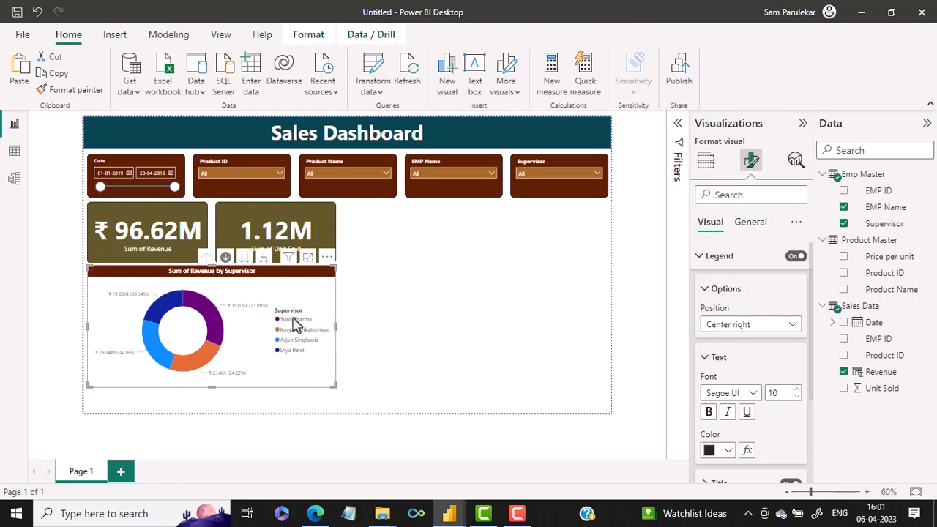
scroll(768, 391, down, 3)
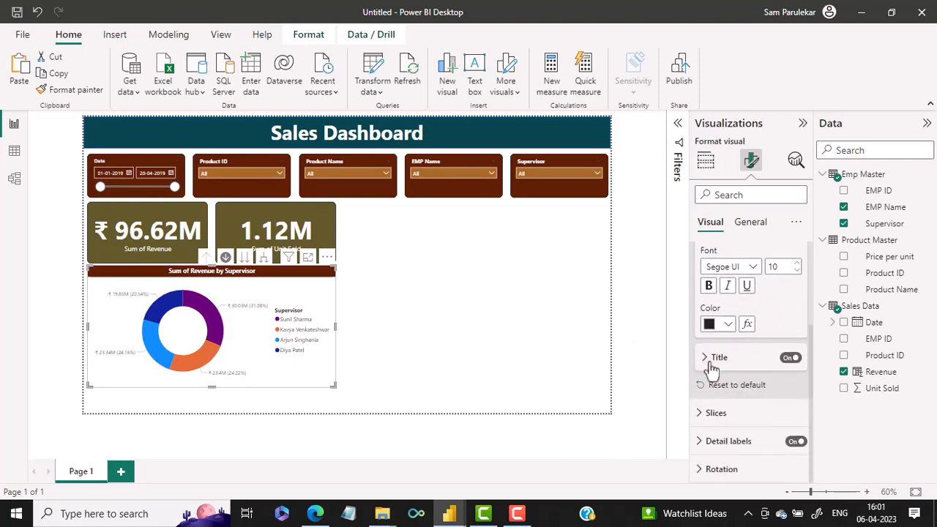
click(712, 362)
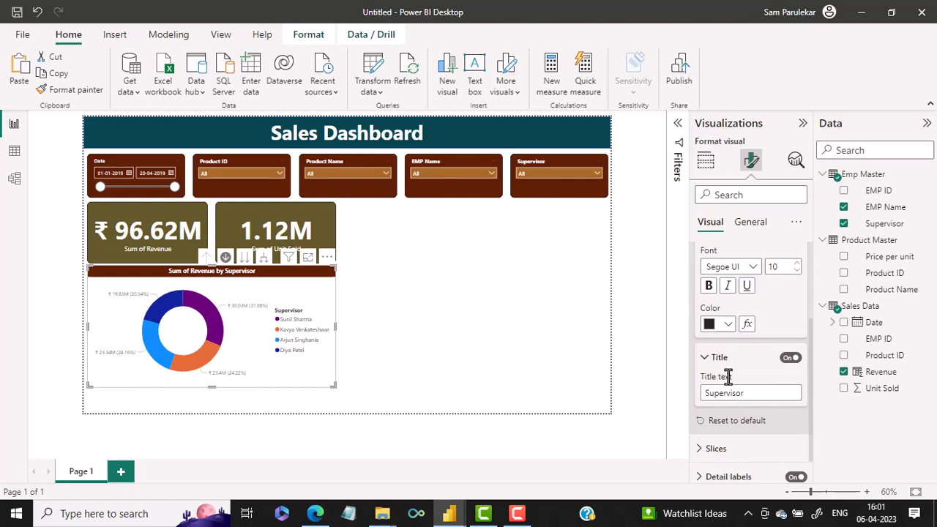
- Review the donut chart's slice colors and the position and contents options of its detail labels
scroll(768, 390, down, 1)
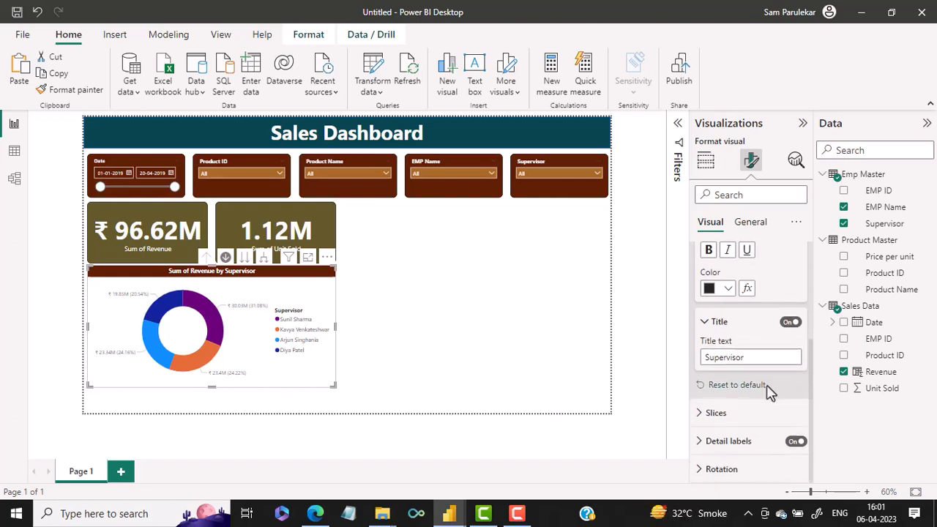
click(702, 414)
scroll(706, 417, down, 4)
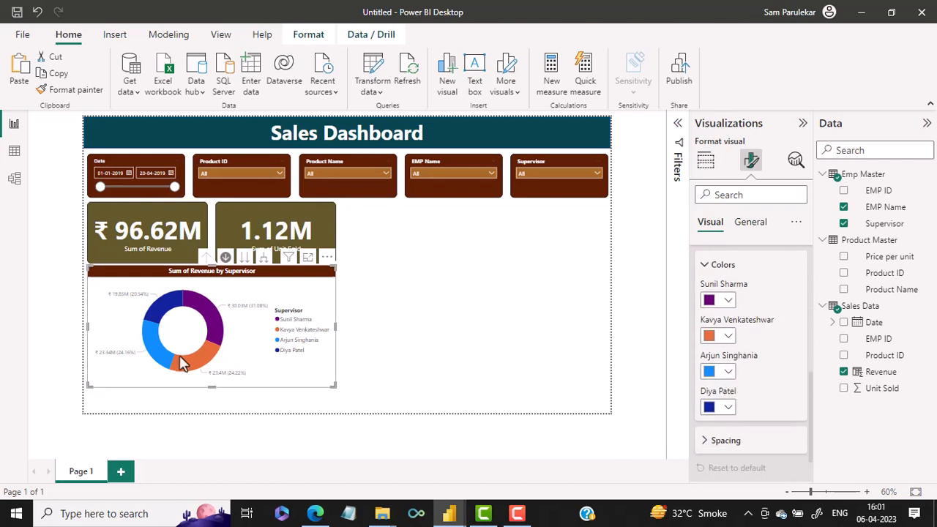
scroll(710, 410, down, 2)
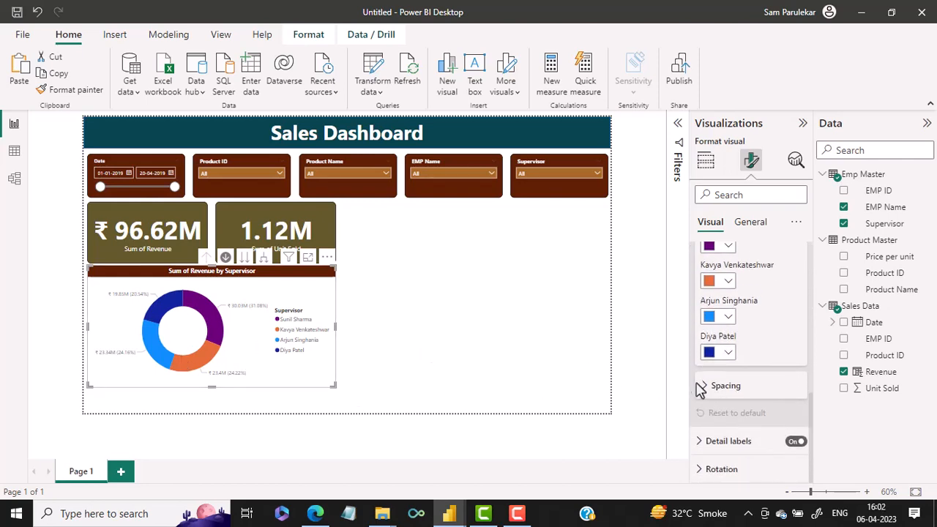
click(704, 443)
scroll(752, 421, down, 3)
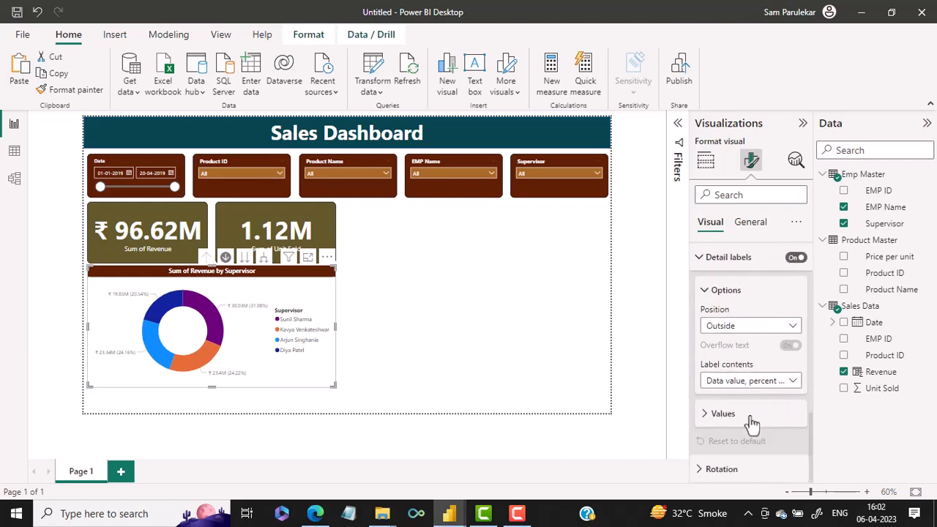
click(754, 335)
click(761, 342)
scroll(753, 425, up, 5)
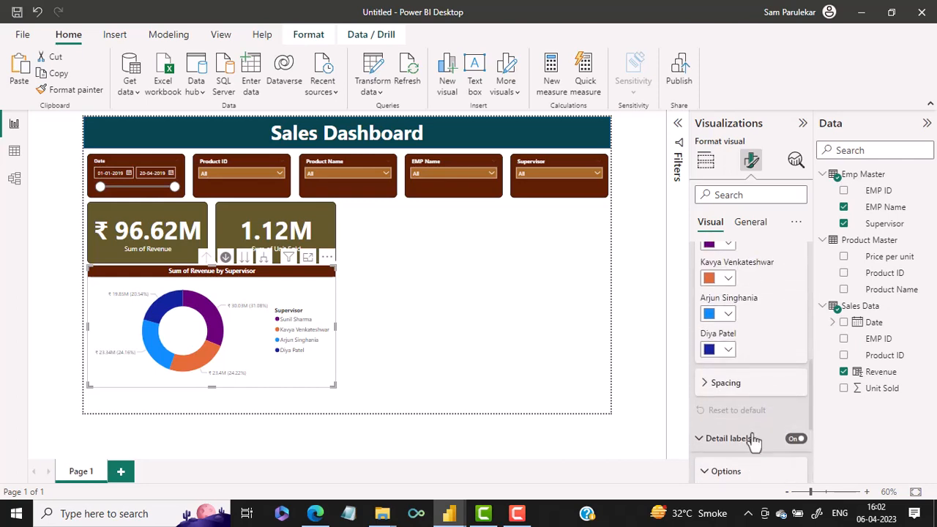
scroll(756, 439, up, 6)
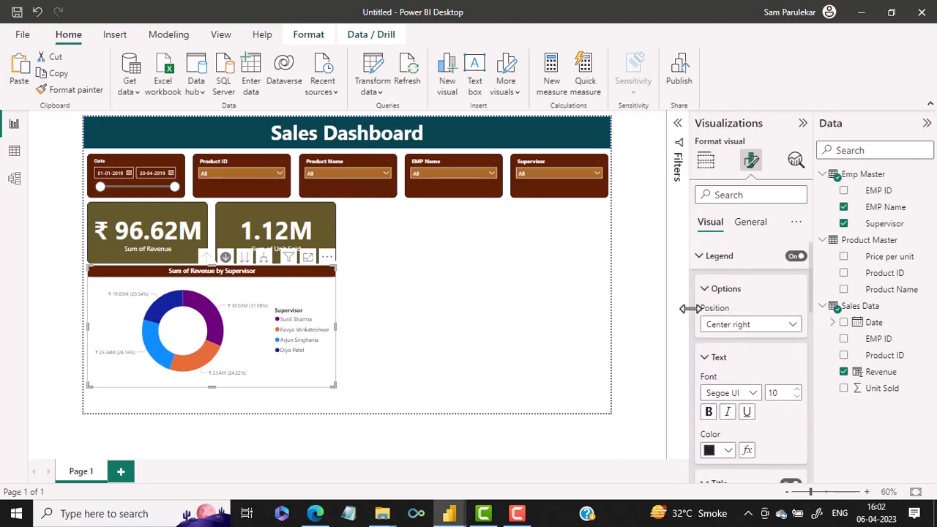
- Change the color of the donut chart's detail label values to the near-black used for the legend text
click(703, 259)
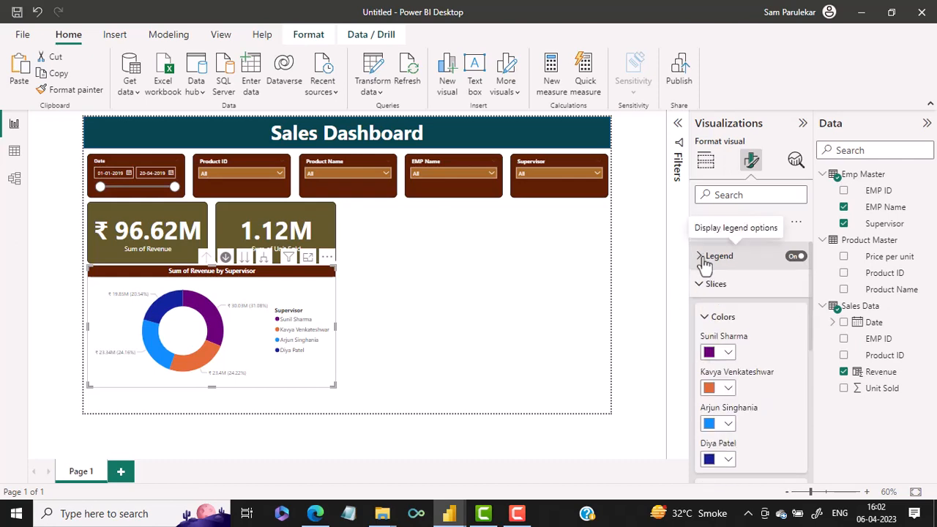
click(699, 293)
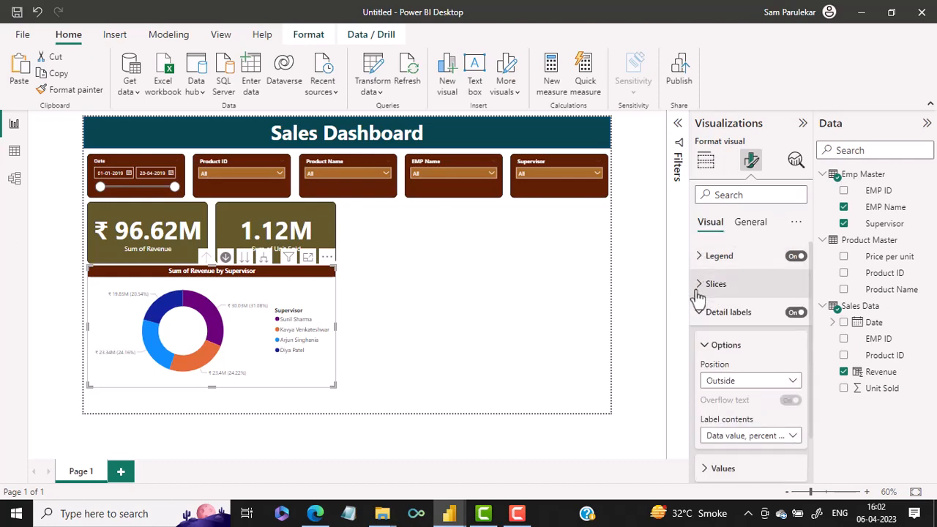
scroll(704, 323, down, 1)
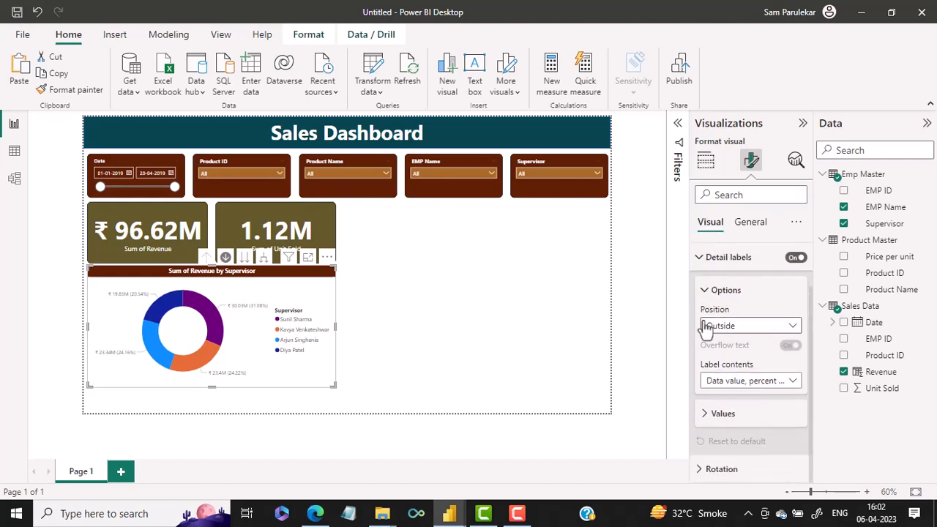
click(703, 292)
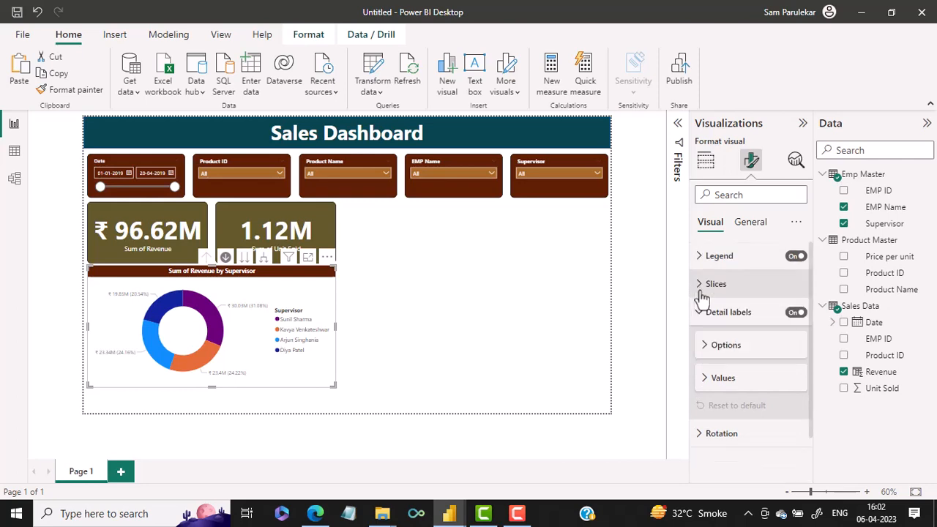
click(705, 379)
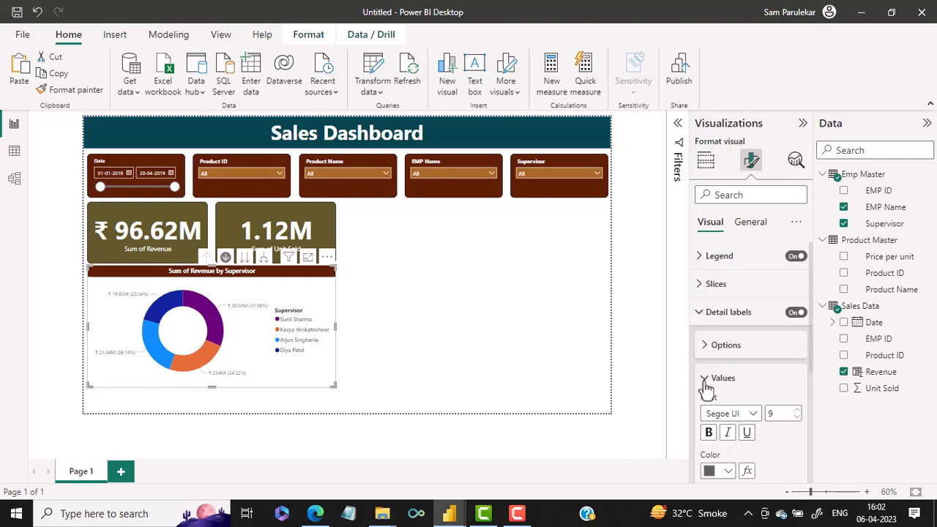
scroll(705, 388, down, 1)
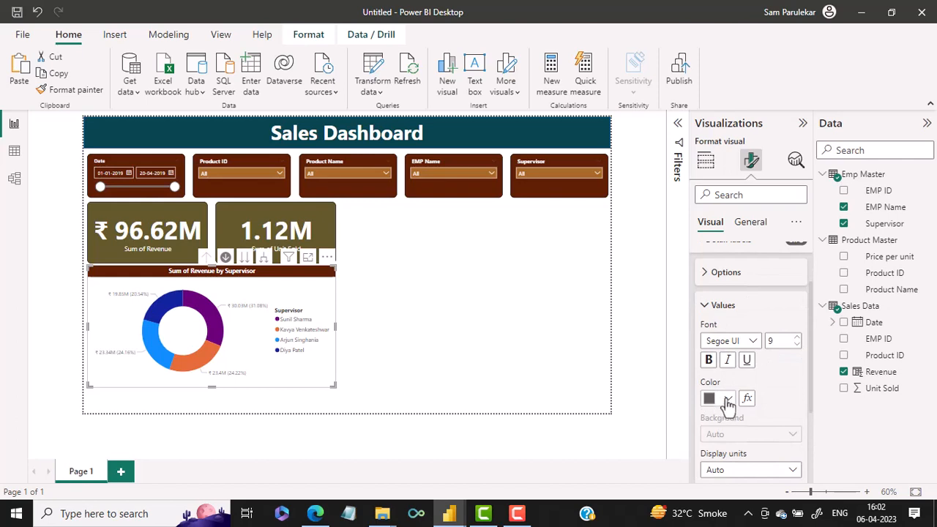
click(728, 399)
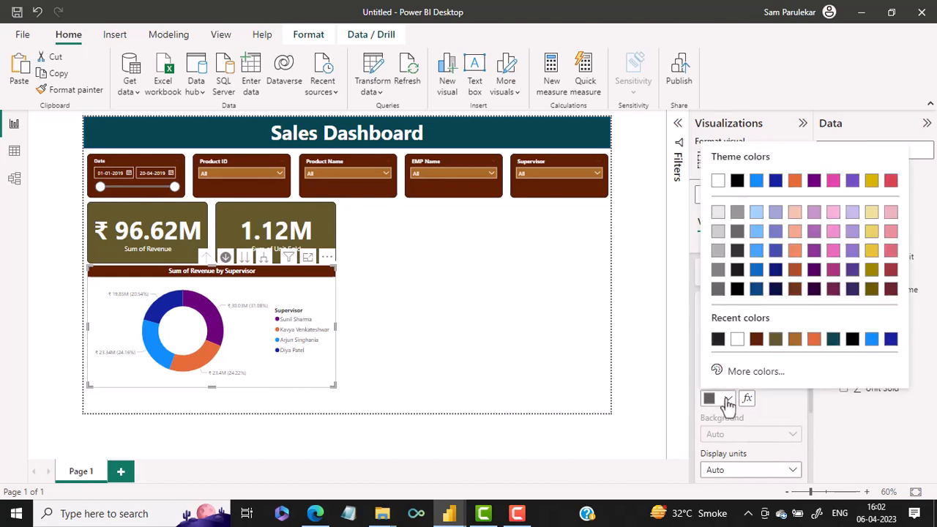
click(715, 342)
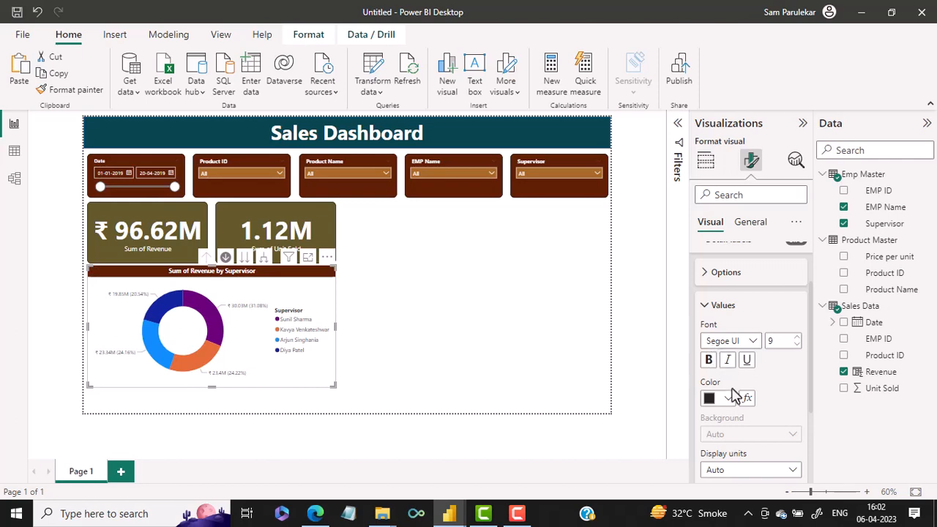
- Examine the donut chart's detail label options and value settings, including display units and decimal places, and glance at its general settings
scroll(736, 410, down, 1)
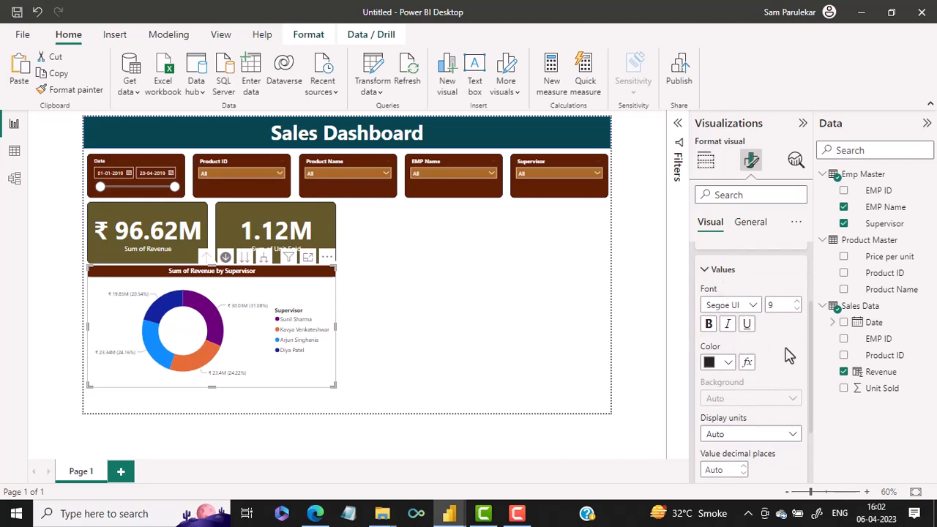
scroll(789, 355, down, 3)
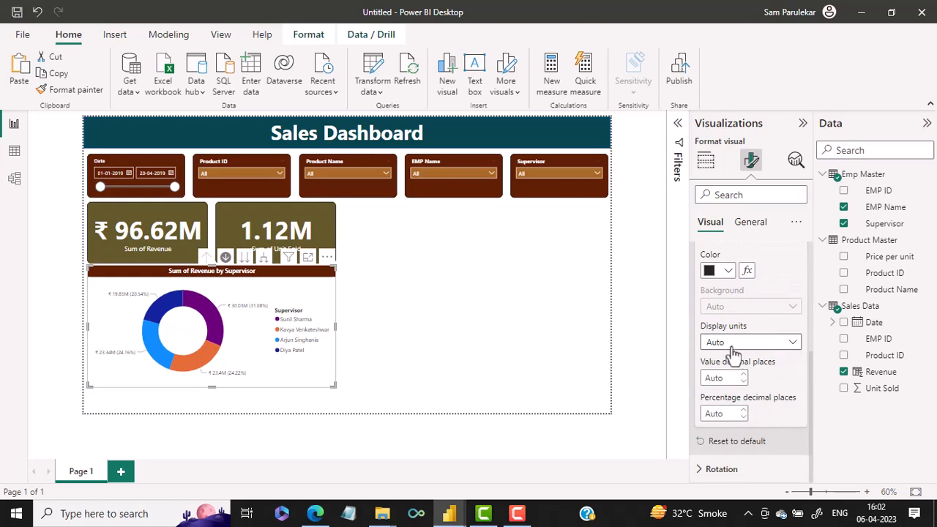
scroll(738, 356, up, 5)
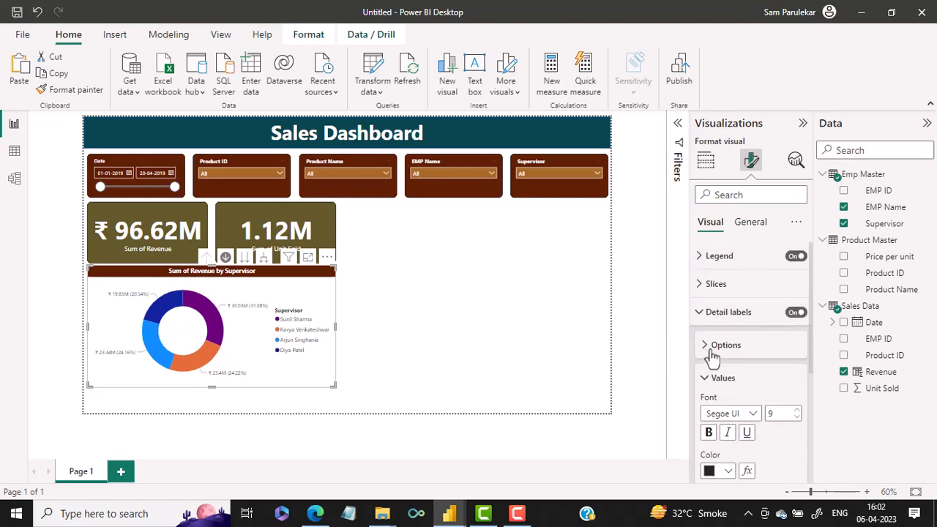
click(707, 347)
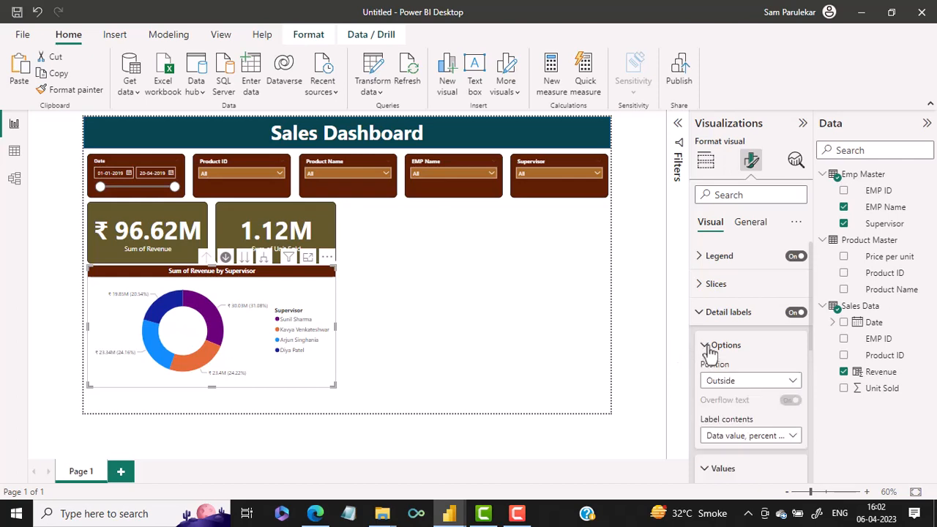
click(707, 347)
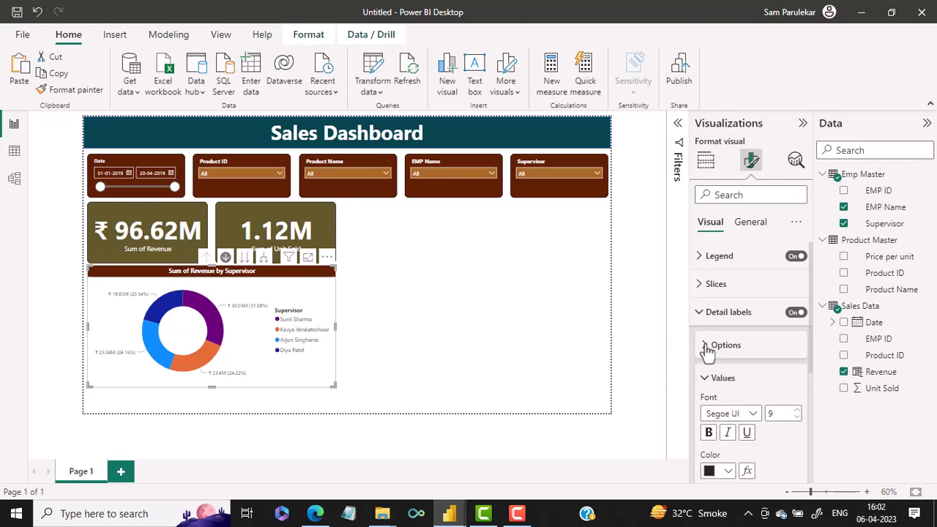
scroll(763, 417, down, 5)
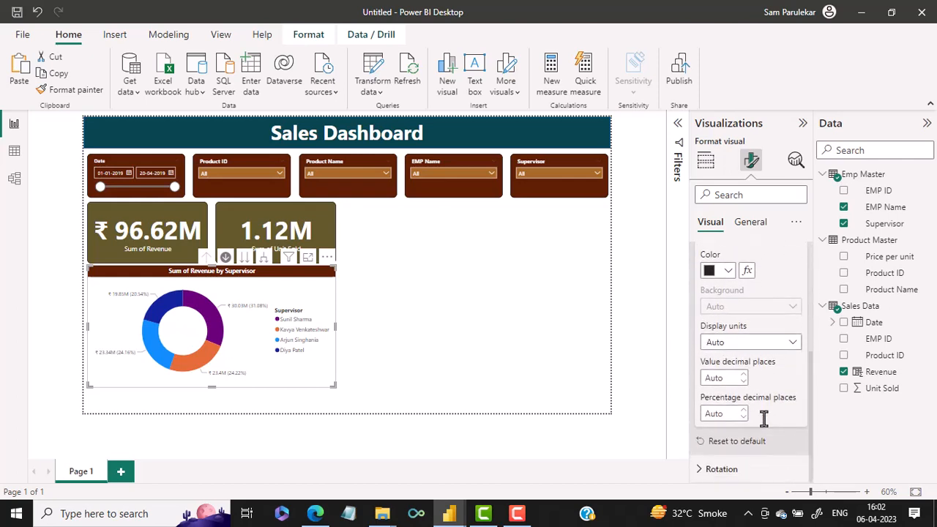
scroll(764, 417, up, 5)
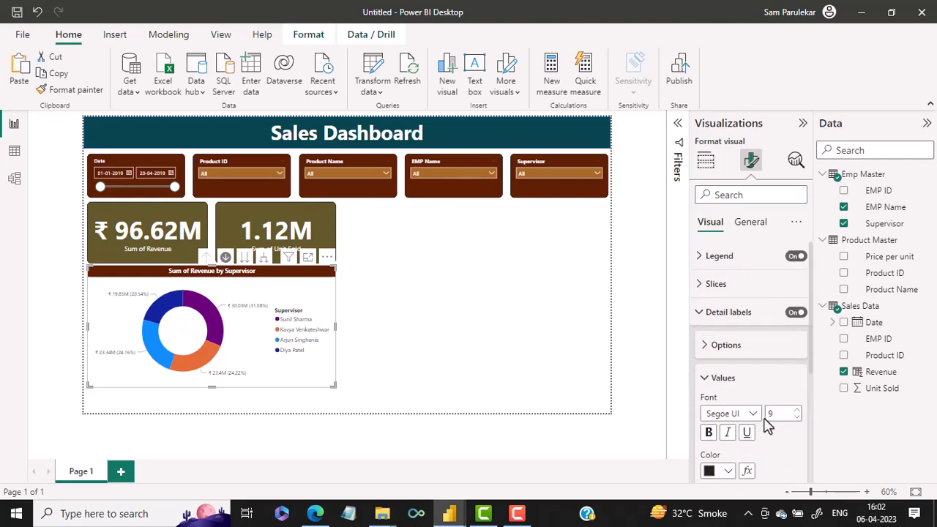
click(700, 320)
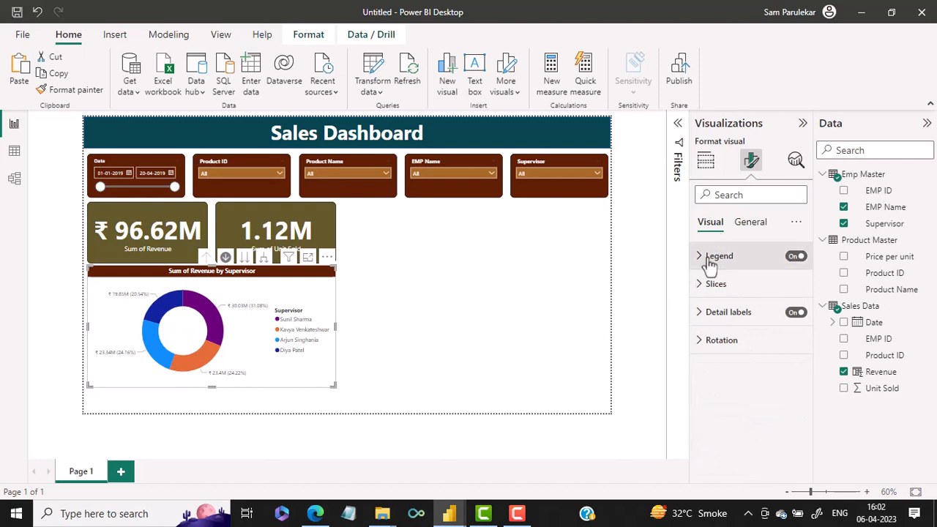
click(702, 320)
scroll(734, 454, down, 5)
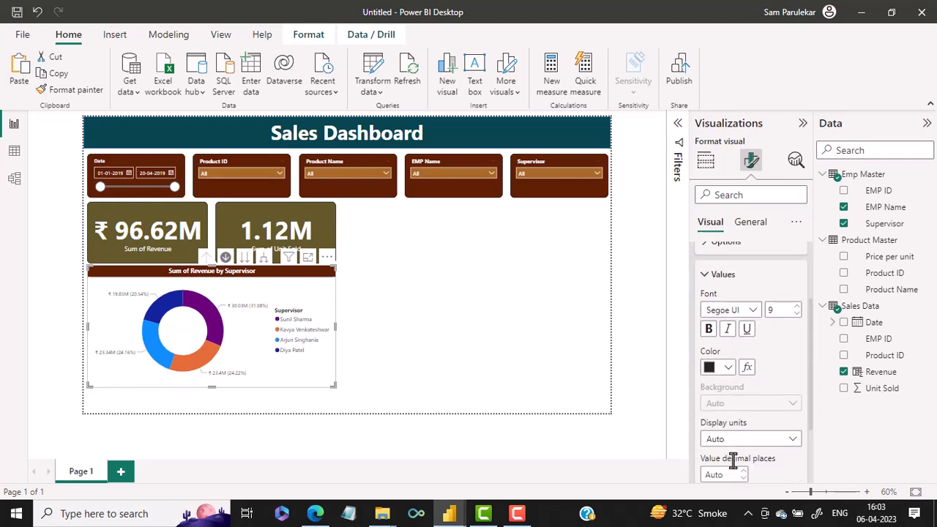
scroll(734, 461, down, 1)
scroll(734, 439, up, 3)
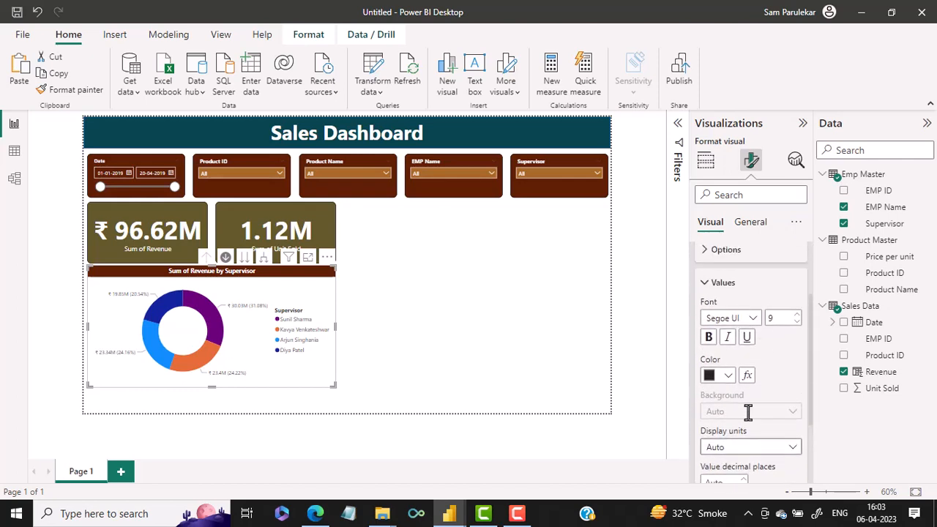
click(747, 225)
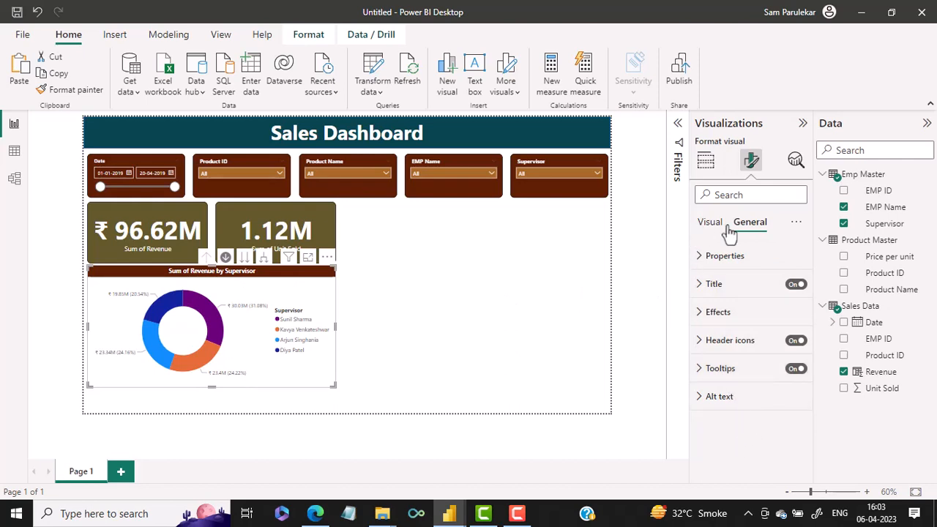
click(796, 223)
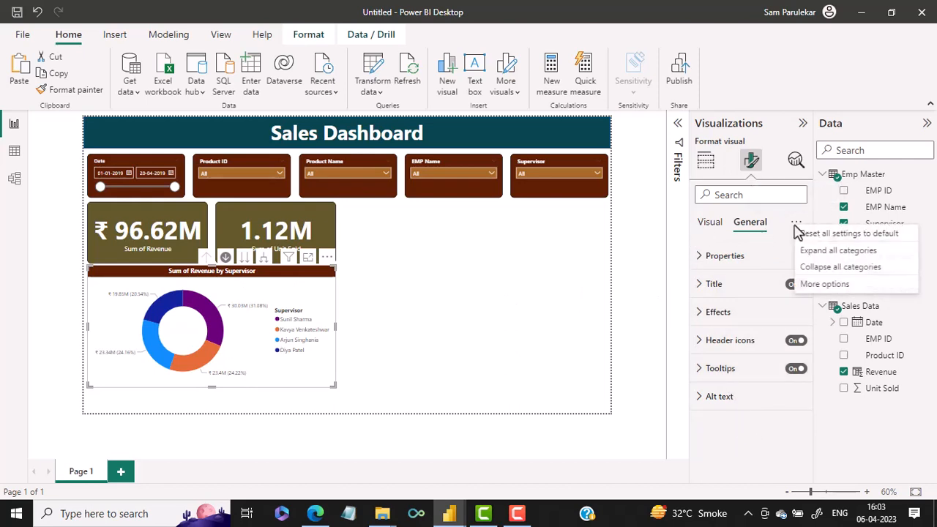
click(710, 223)
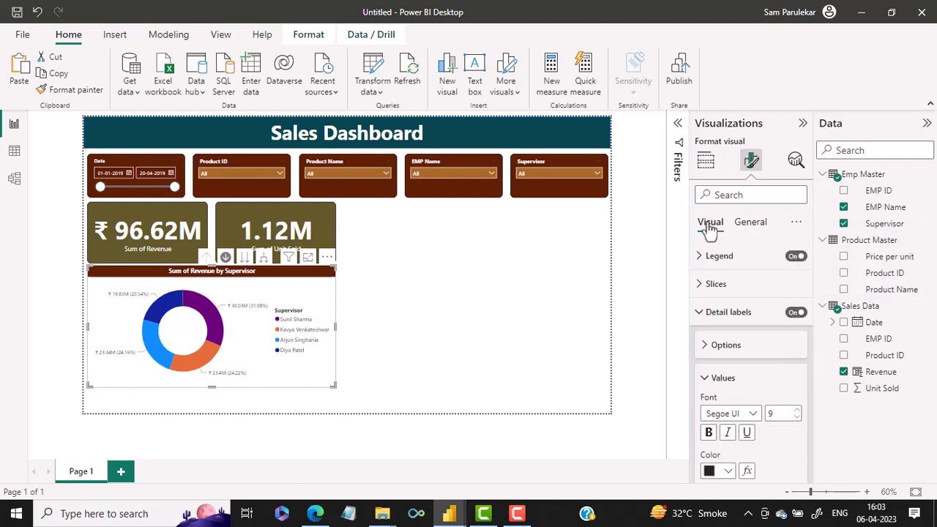
scroll(732, 348, down, 1)
scroll(731, 355, down, 3)
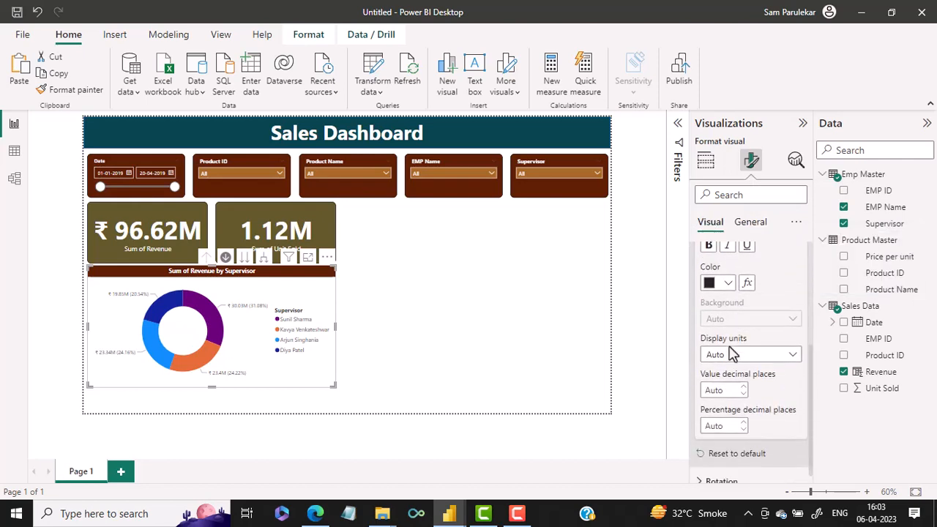
scroll(729, 355, up, 4)
scroll(730, 357, up, 1)
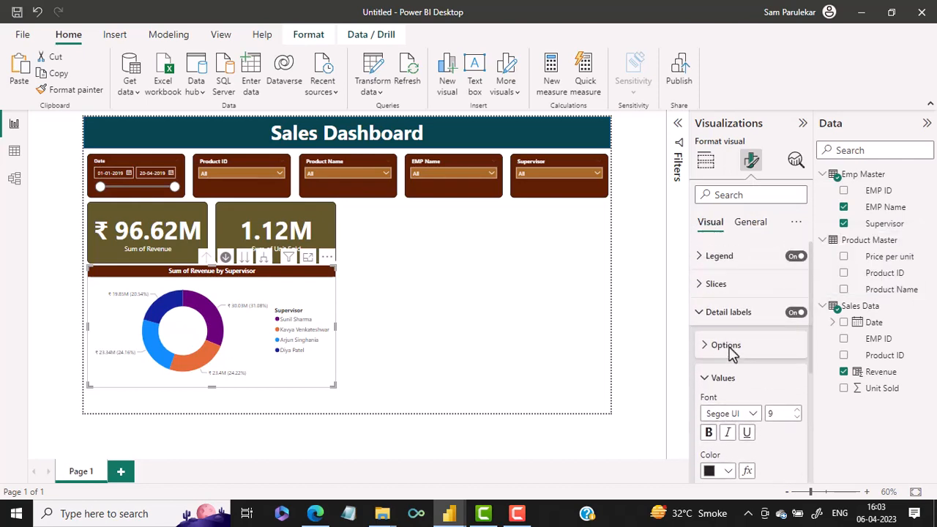
- Review the donut chart's slice colors and its legend's position, text and title settings, and deselect the chart
click(699, 313)
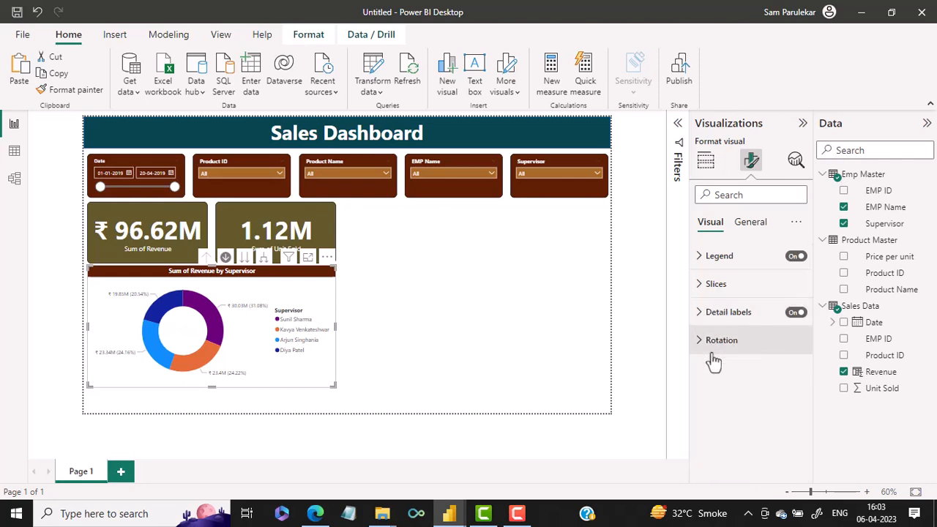
click(702, 285)
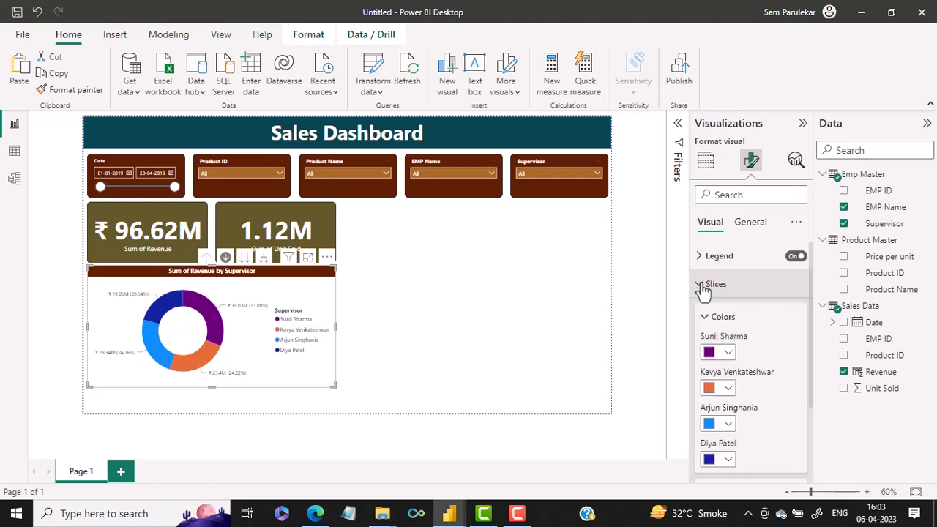
click(701, 285)
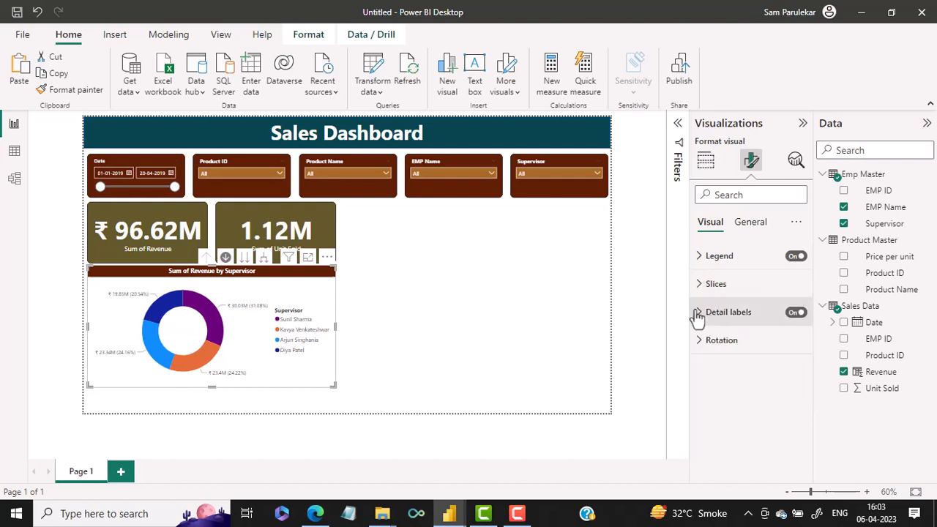
click(700, 262)
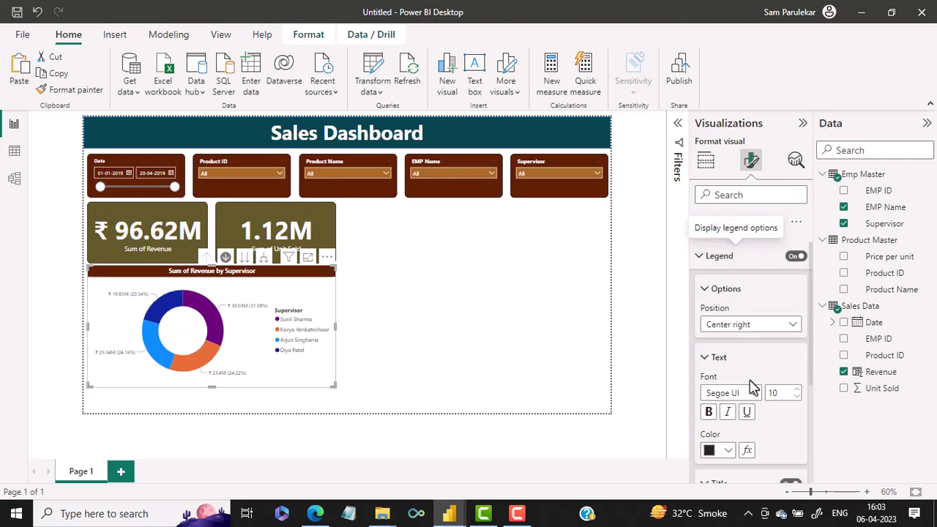
scroll(752, 387, down, 1)
scroll(749, 387, down, 1)
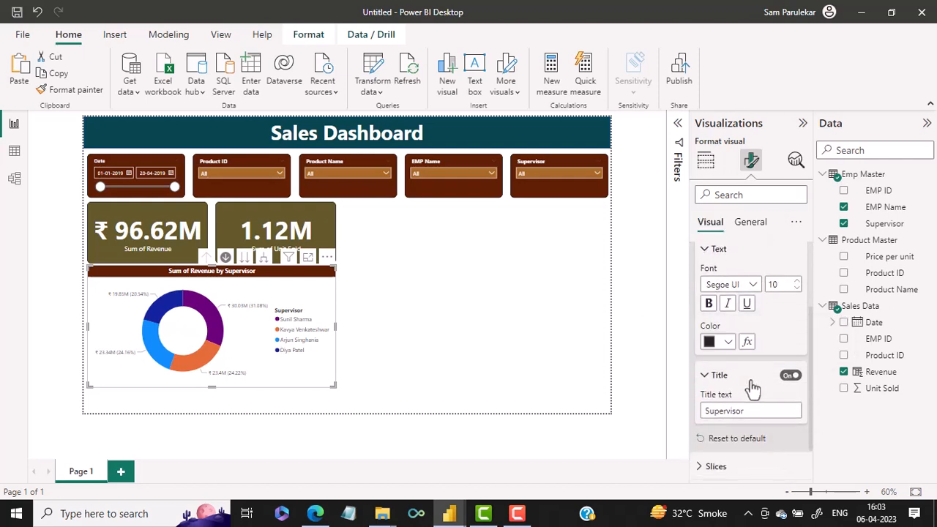
scroll(750, 387, up, 2)
scroll(753, 388, down, 2)
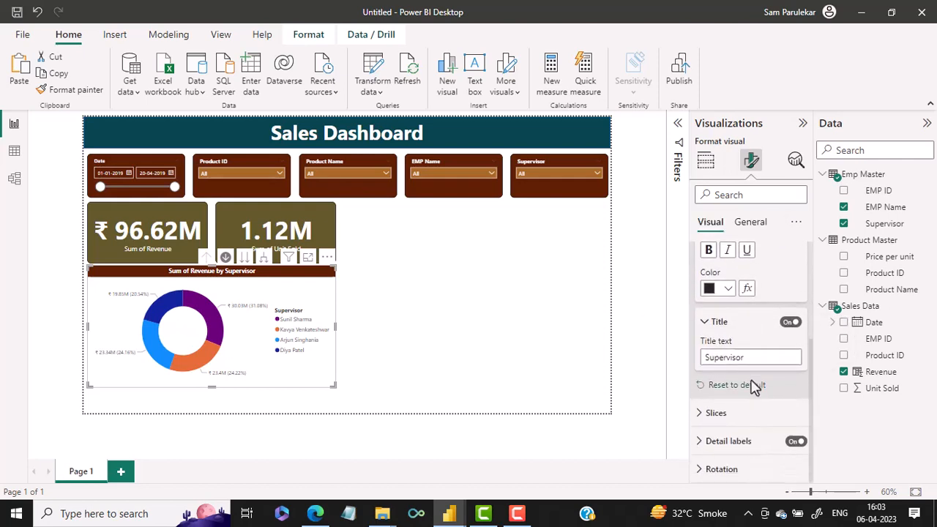
click(499, 277)
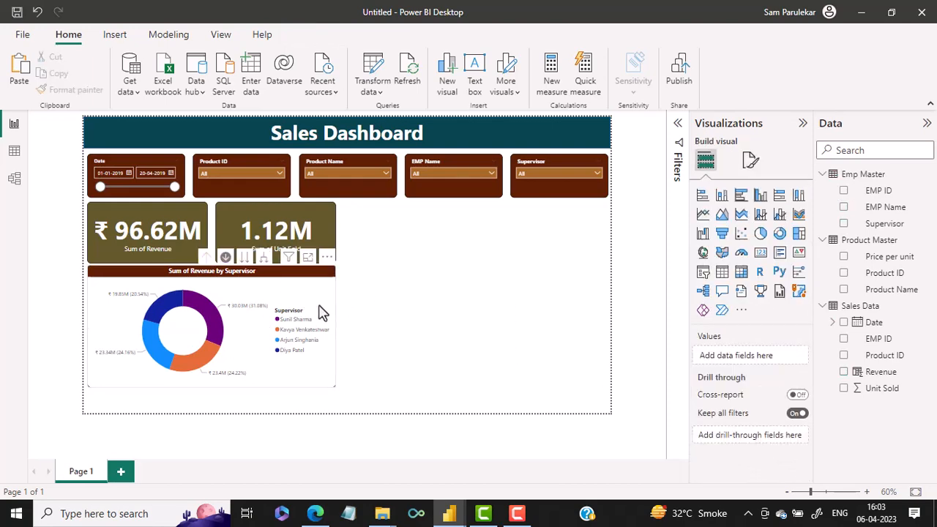